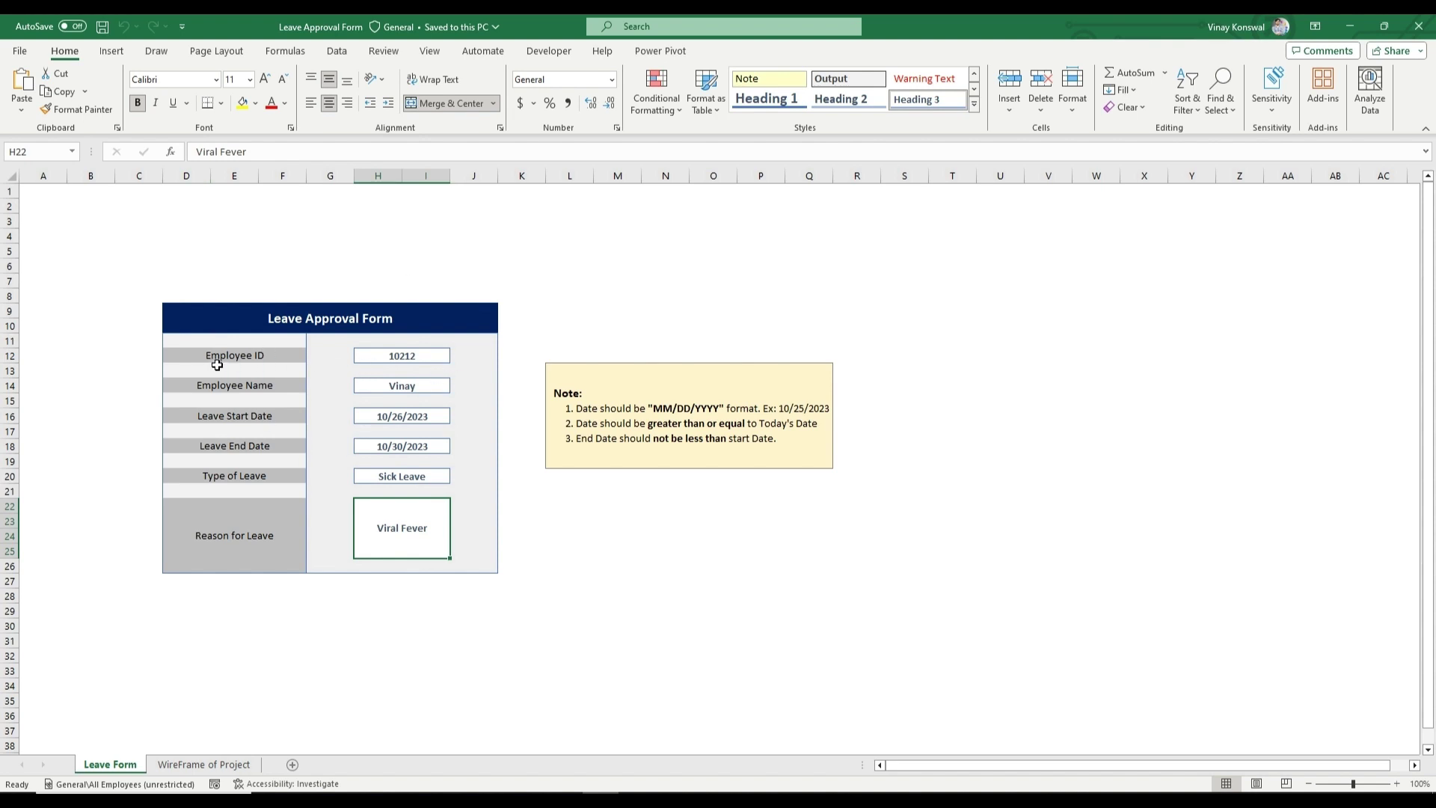
Review each filled-in field of the Leave Approval Form and view the WireFrame of Project sheet.
{"action": "left_click", "coordinate": [414, 360]}
{"action": "left_click", "coordinate": [389, 387]}
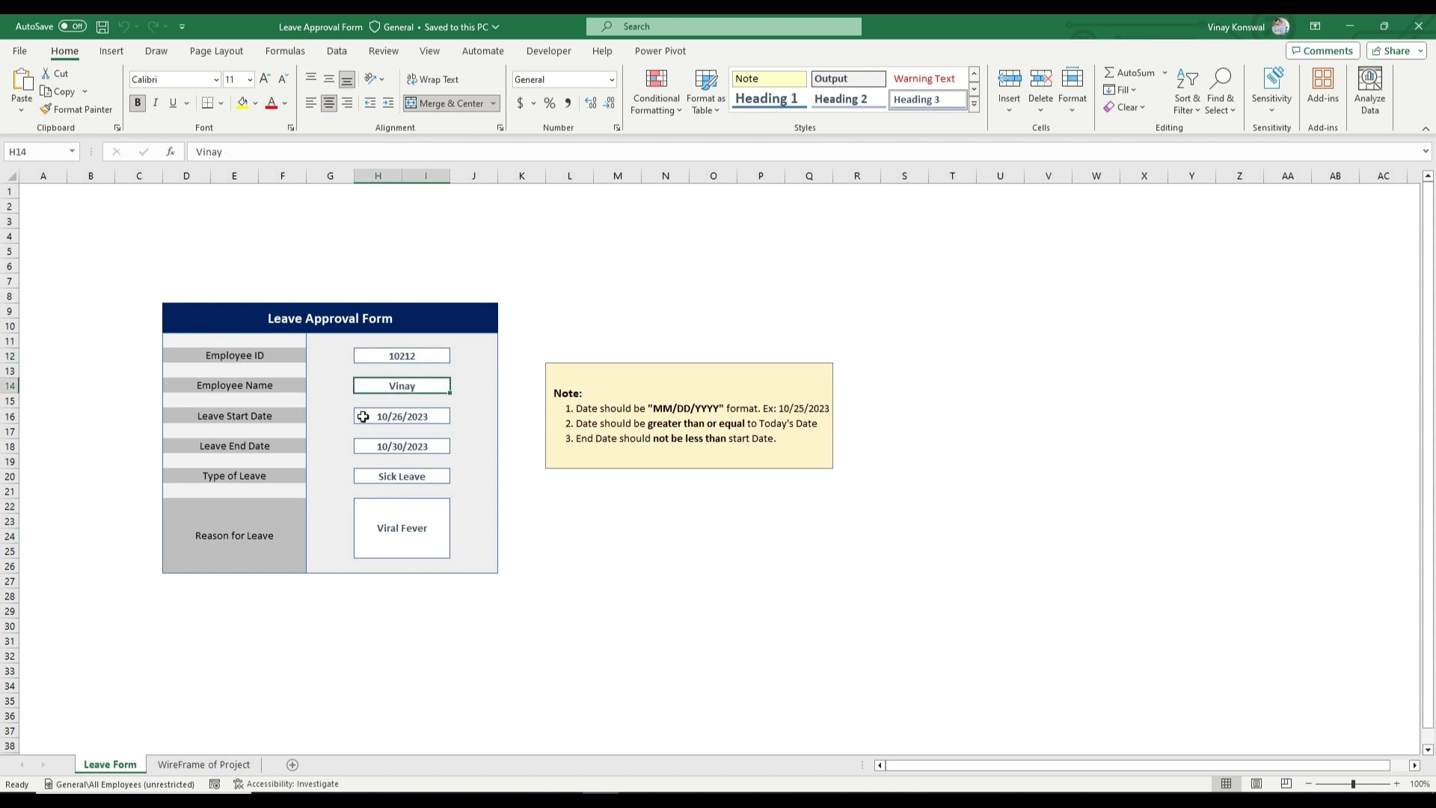
{"action": "left_click", "coordinate": [427, 420]}
{"action": "left_click", "coordinate": [416, 449]}
{"action": "left_click", "coordinate": [404, 481]}
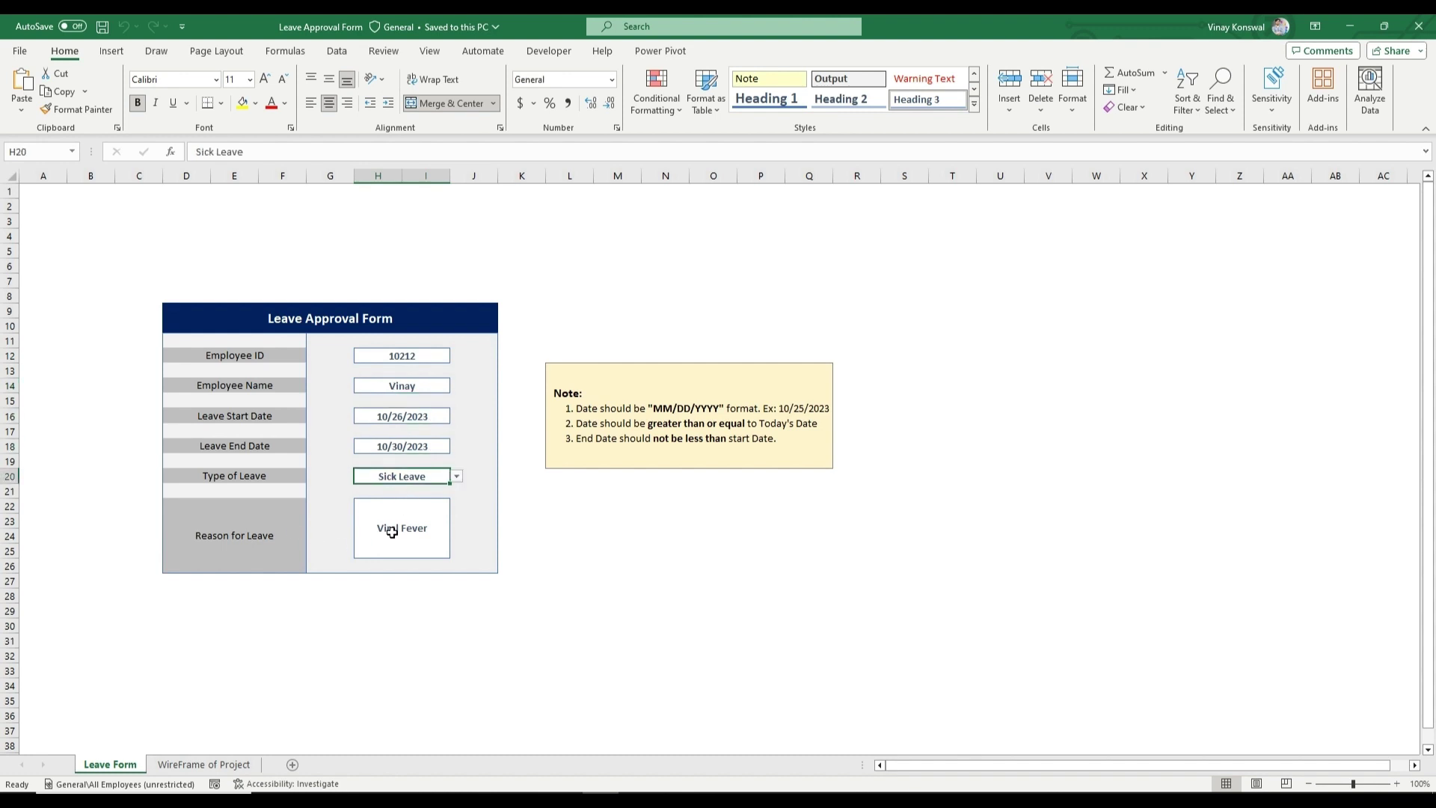
{"action": "left_click", "coordinate": [392, 531]}
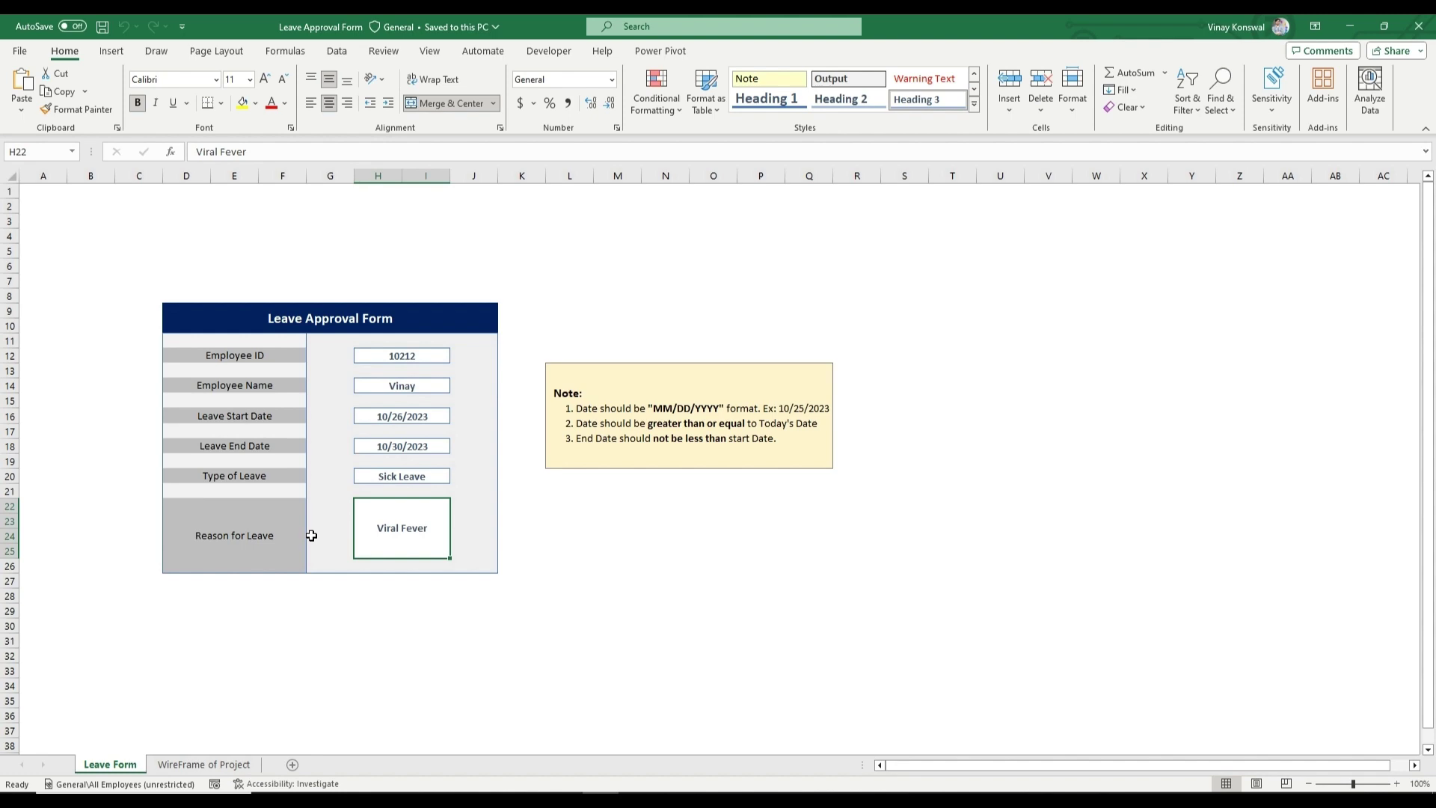
{"action": "left_click", "coordinate": [191, 763]}
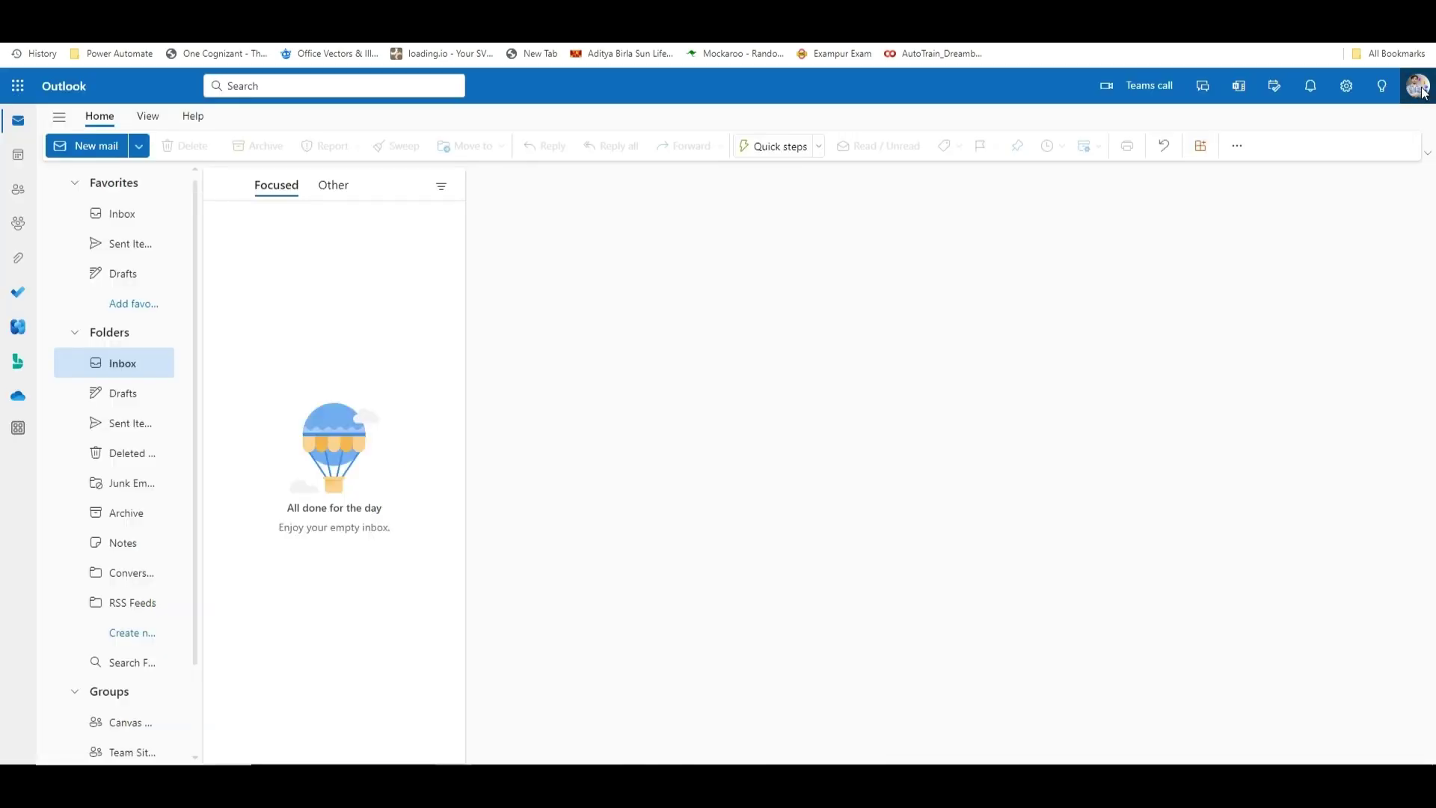
Check the signed-in account details of the employee and Leave Approval Team mailboxes in Outlook and bring up the remaining mailbox window.
{"action": "left_click", "coordinate": [1417, 84]}
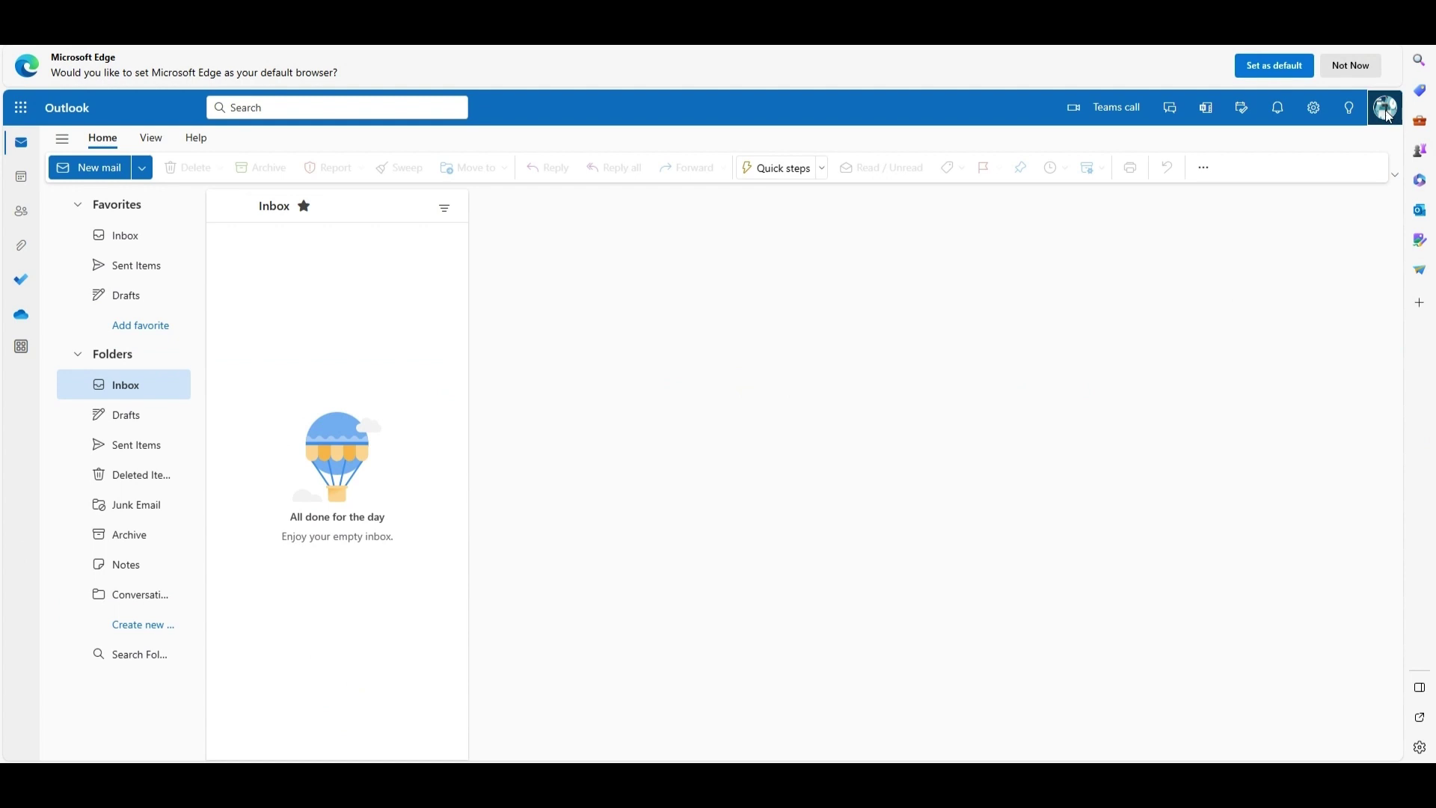
{"action": "left_click", "coordinate": [1385, 107]}
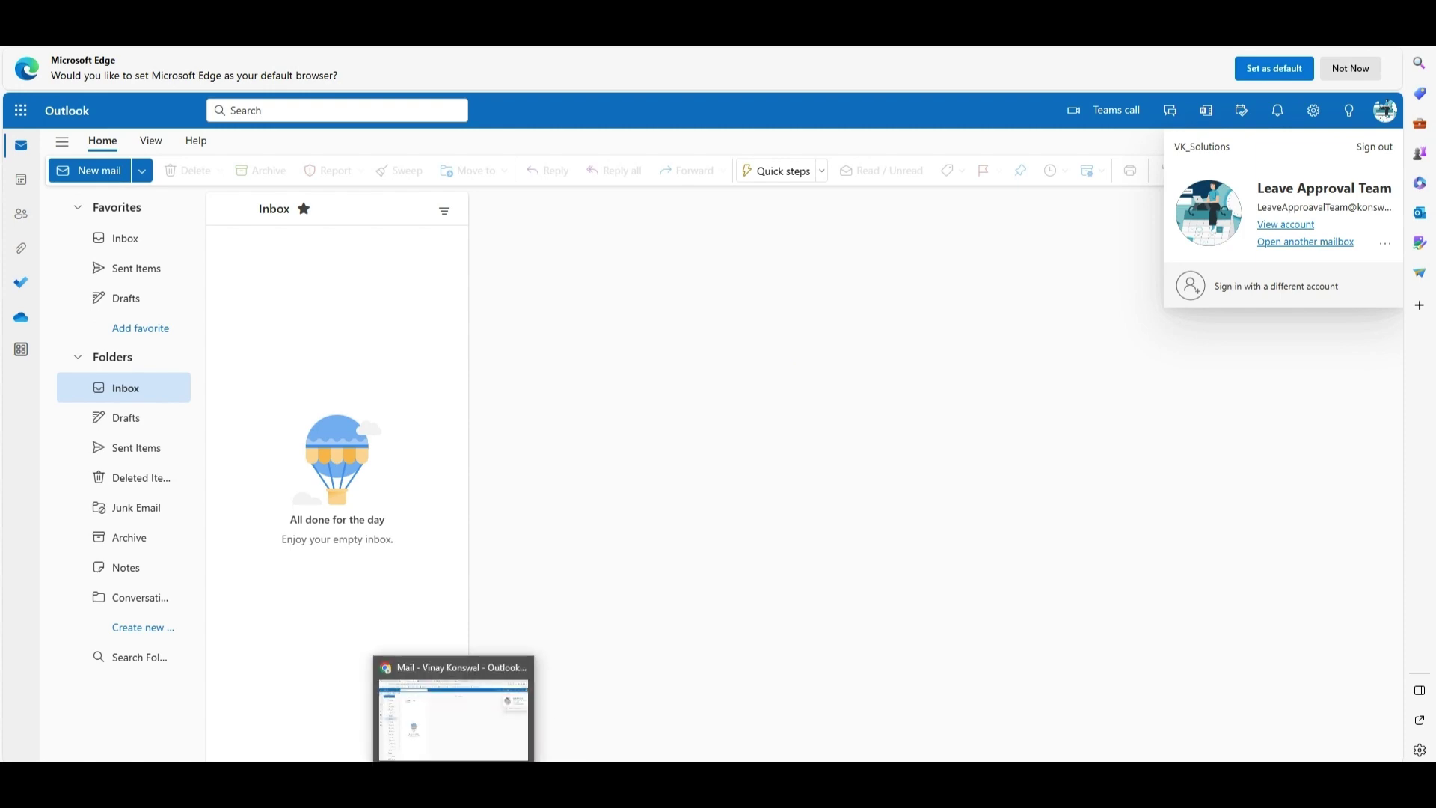
{"action": "left_click", "coordinate": [593, 714]}
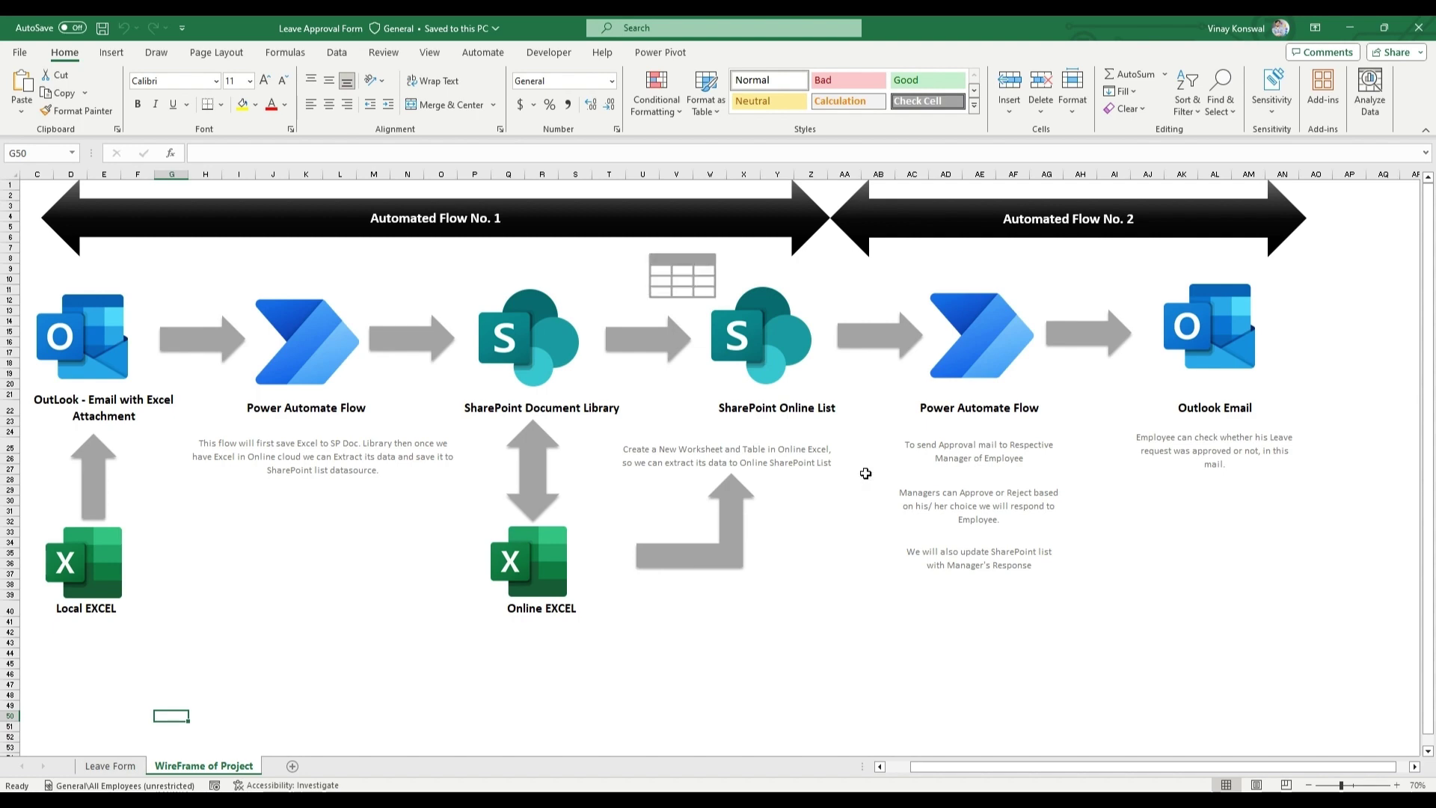
Return to the Leave Form sheet, switch to SharePoint and delete the New Request item from the tbl_Leave_Request list.
{"action": "left_click", "coordinate": [112, 767]}
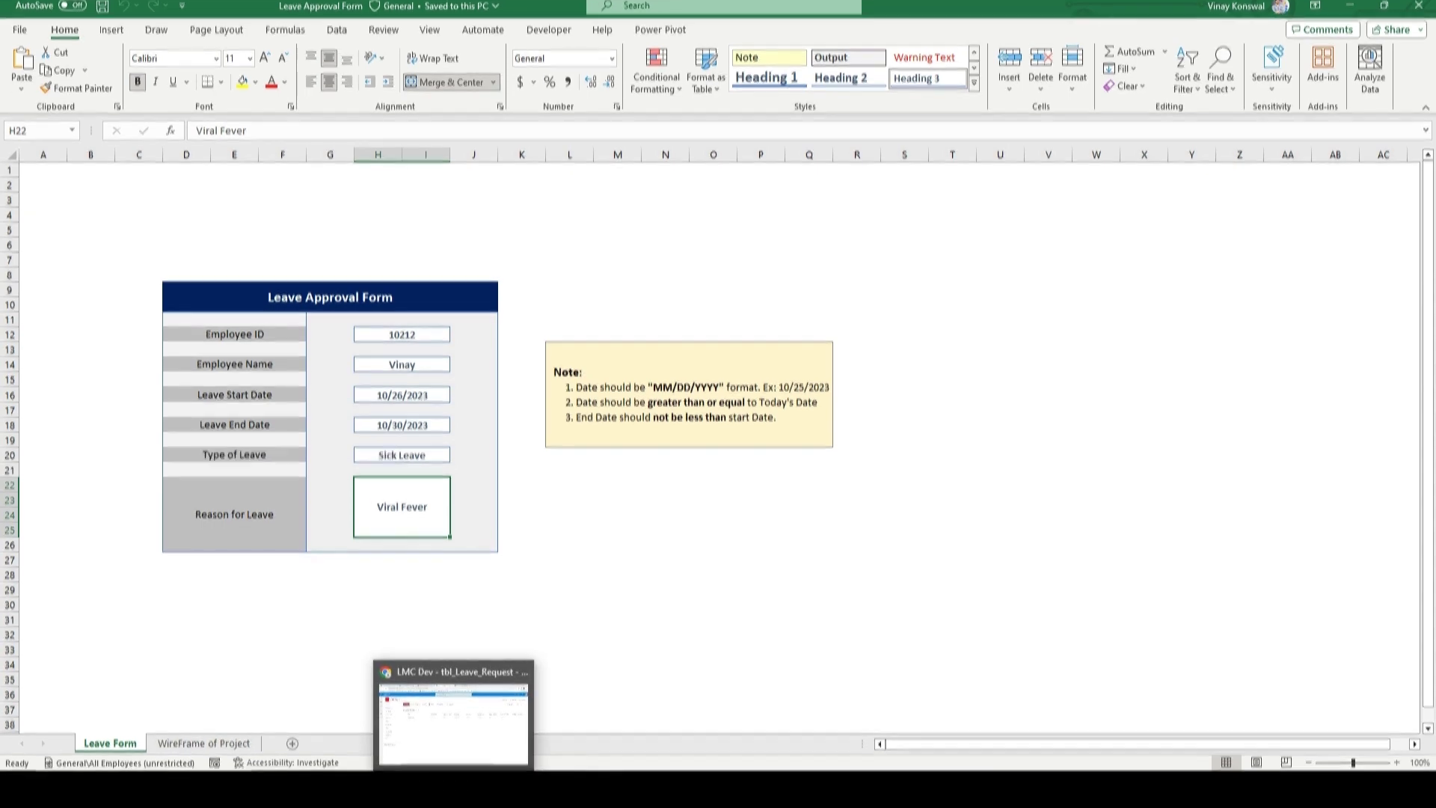
{"action": "left_click", "coordinate": [452, 718]}
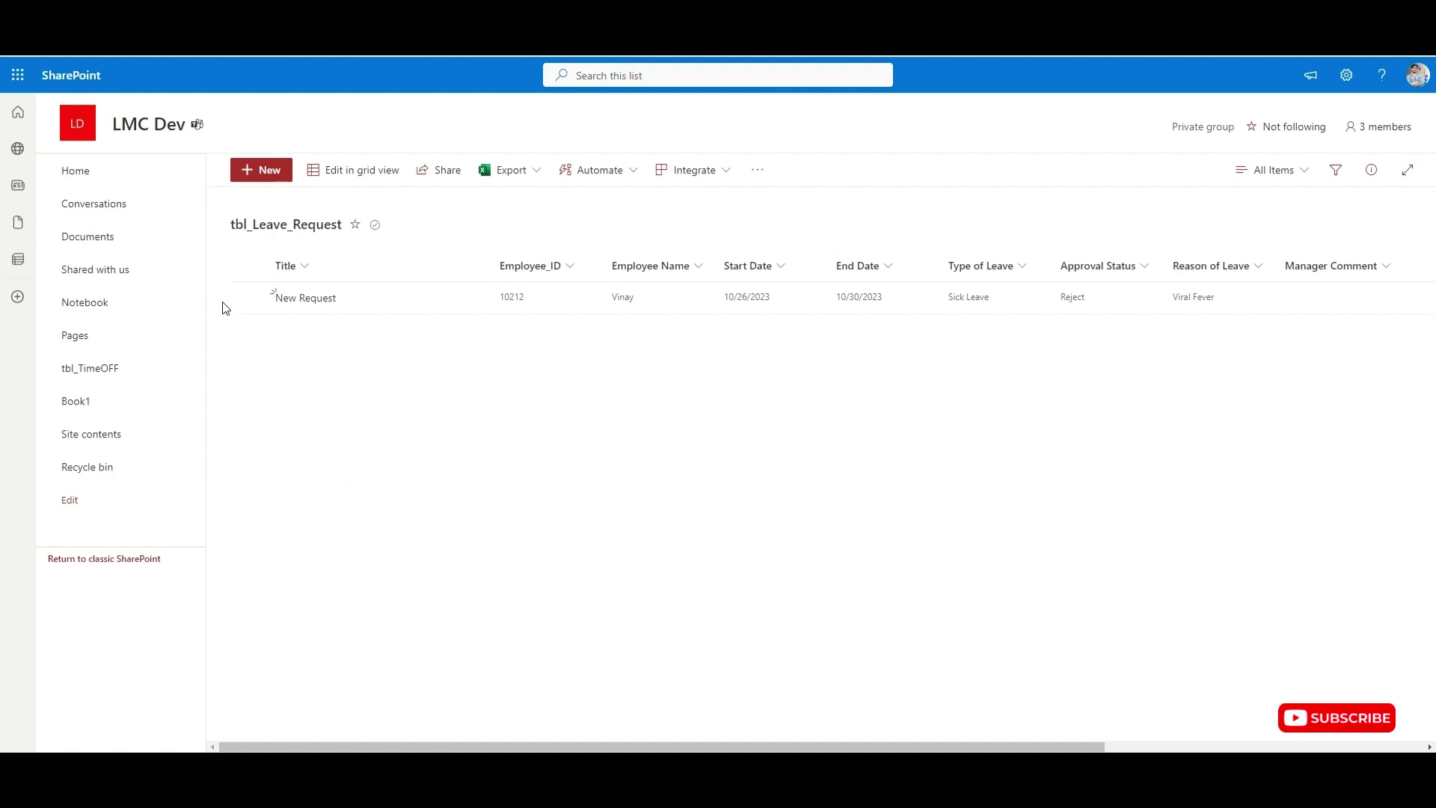
{"action": "left_click", "coordinate": [248, 297]}
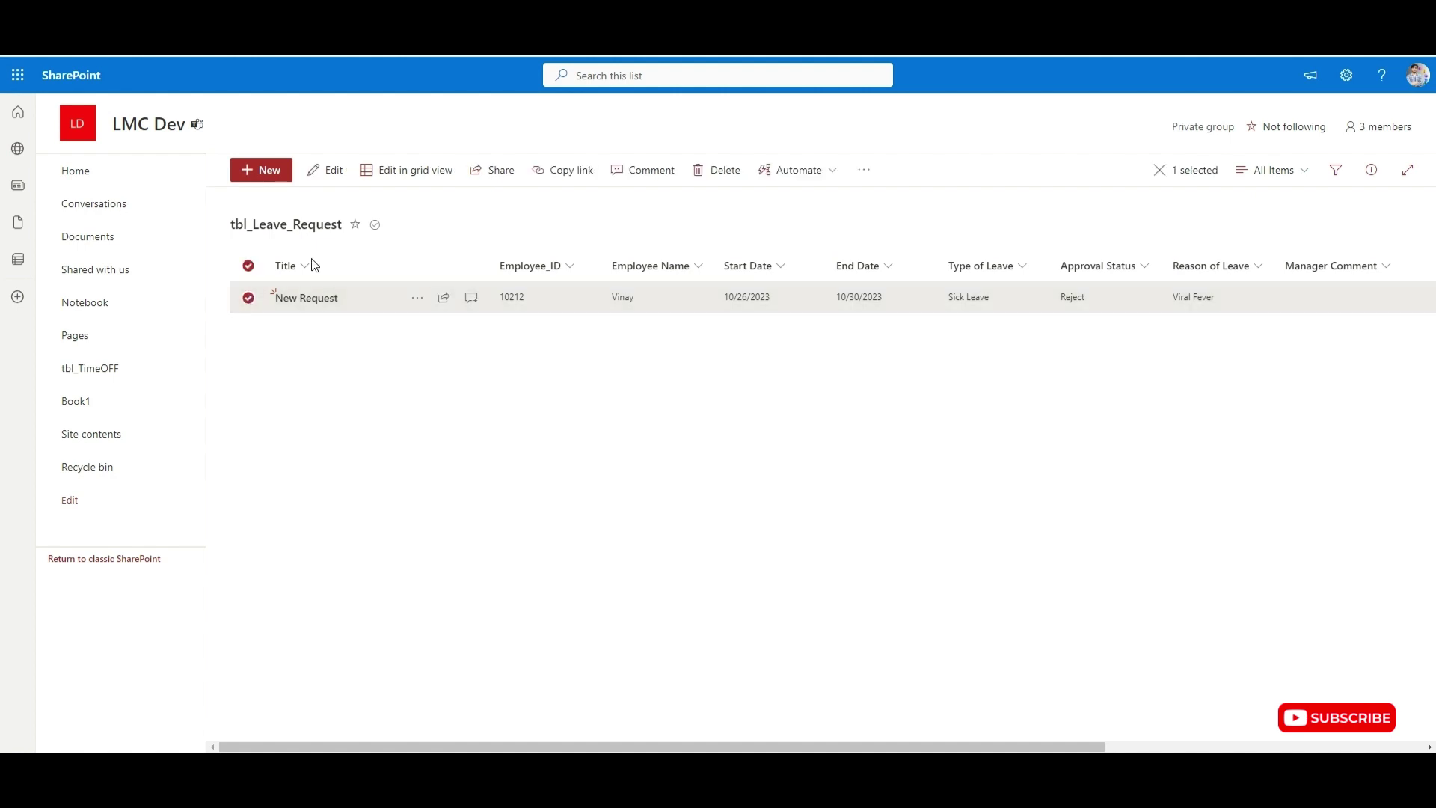
{"action": "left_click", "coordinate": [712, 170]}
{"action": "left_click", "coordinate": [759, 468]}
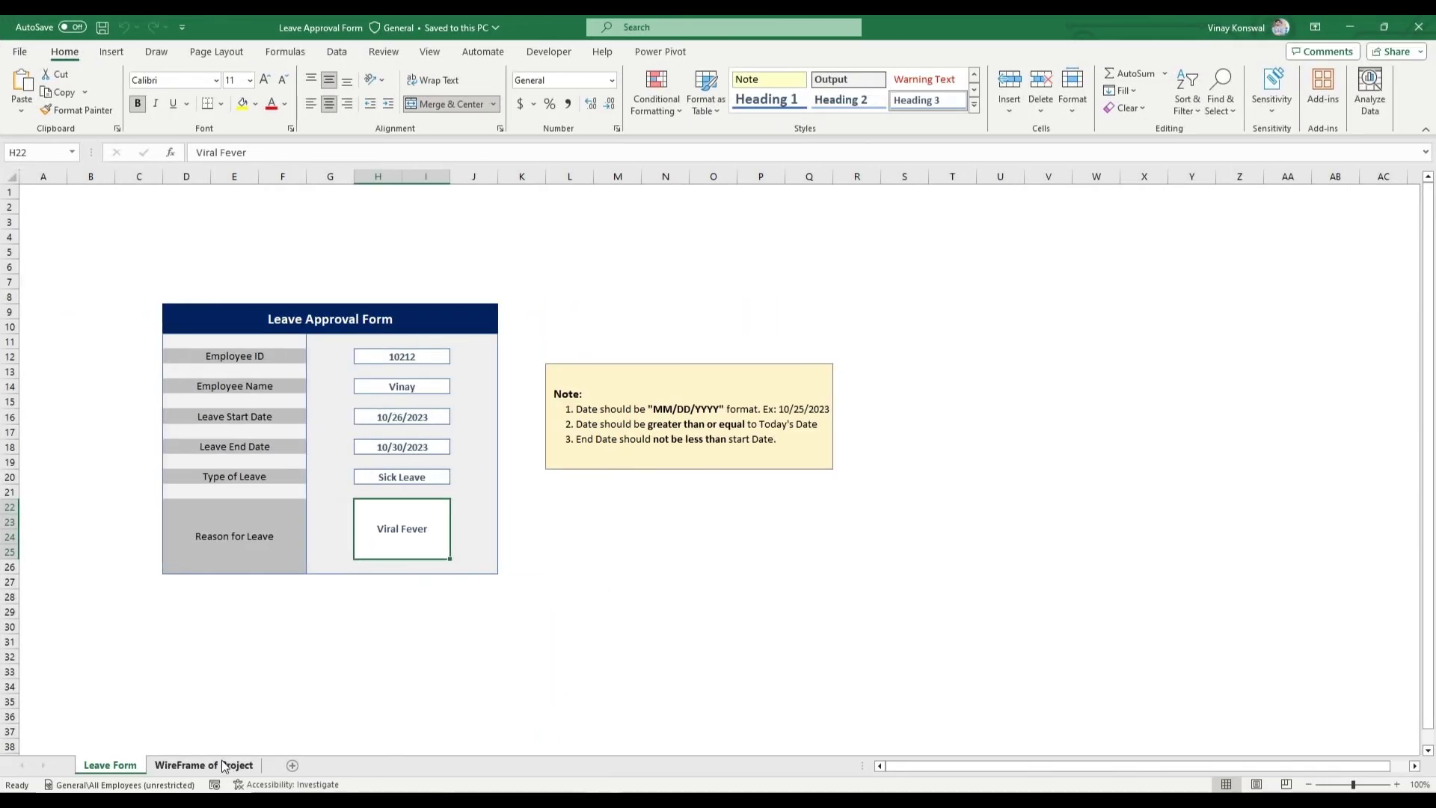
View the WireFrame of Project sheet again and check the account details in the manager's Outlook mailbox.
{"action": "left_click", "coordinate": [203, 764]}
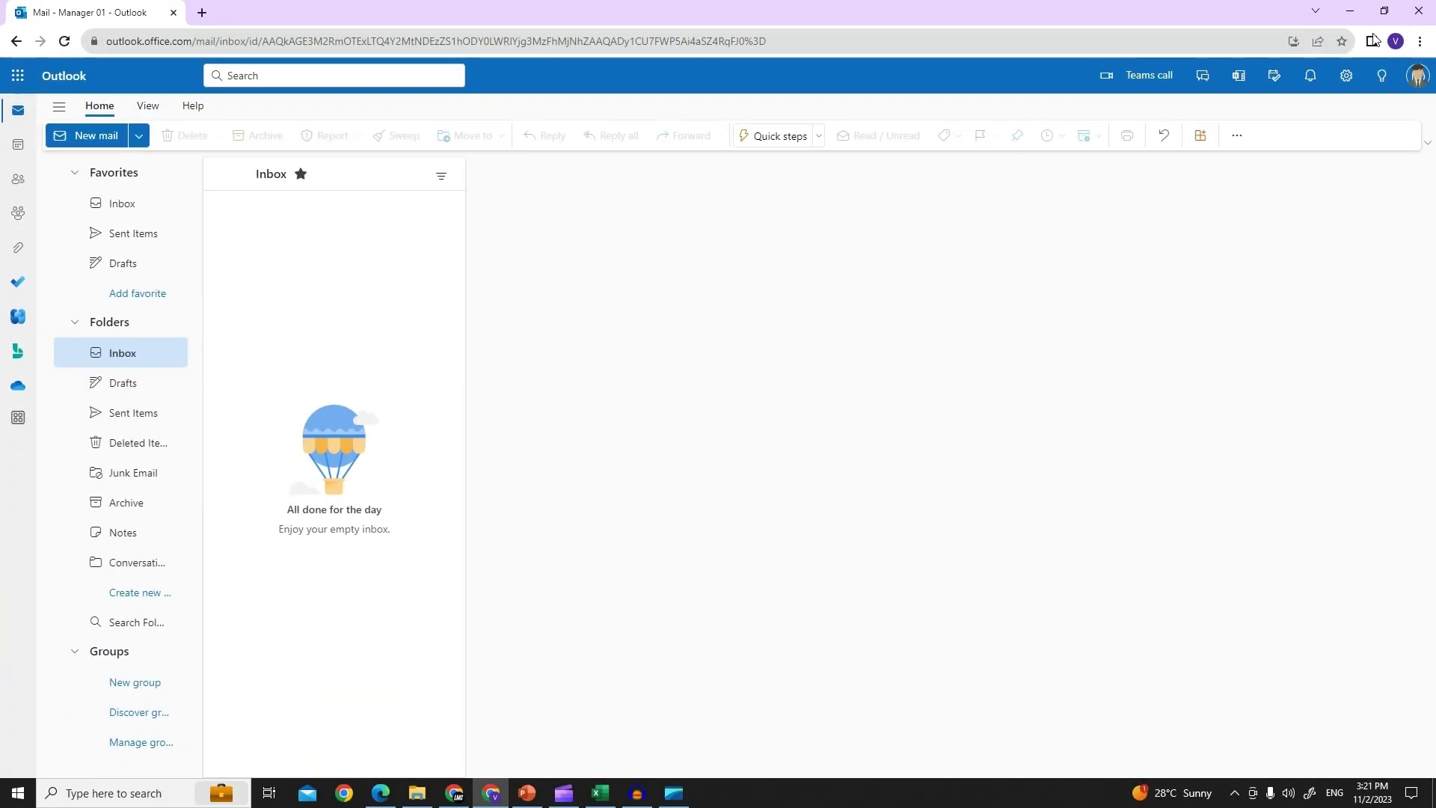
{"action": "left_click", "coordinate": [1413, 74]}
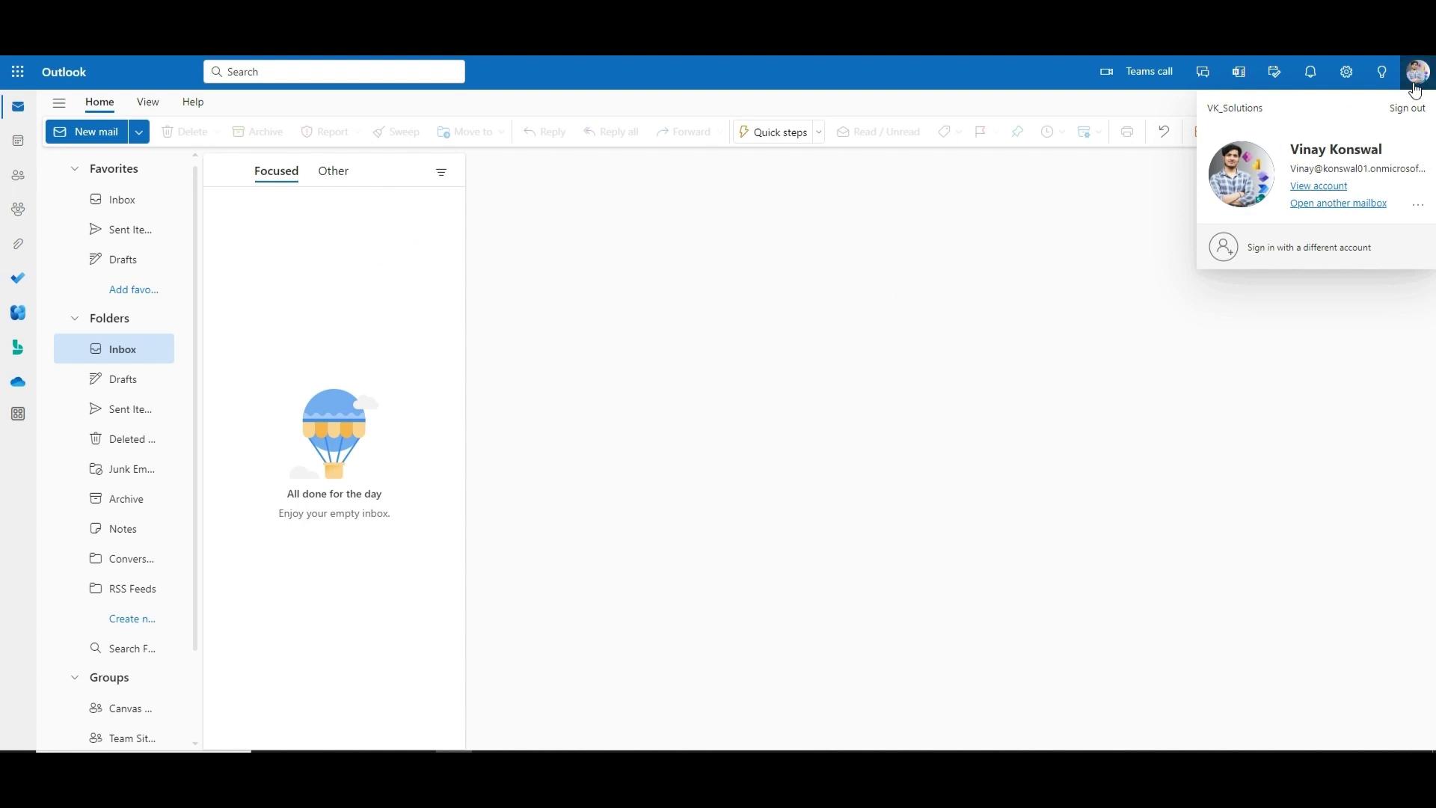
Start a new email from the employee's mailbox to Leave Approval Team with the subject "Leave Request Form" followed by the employee's name.
{"action": "left_click", "coordinate": [80, 139]}
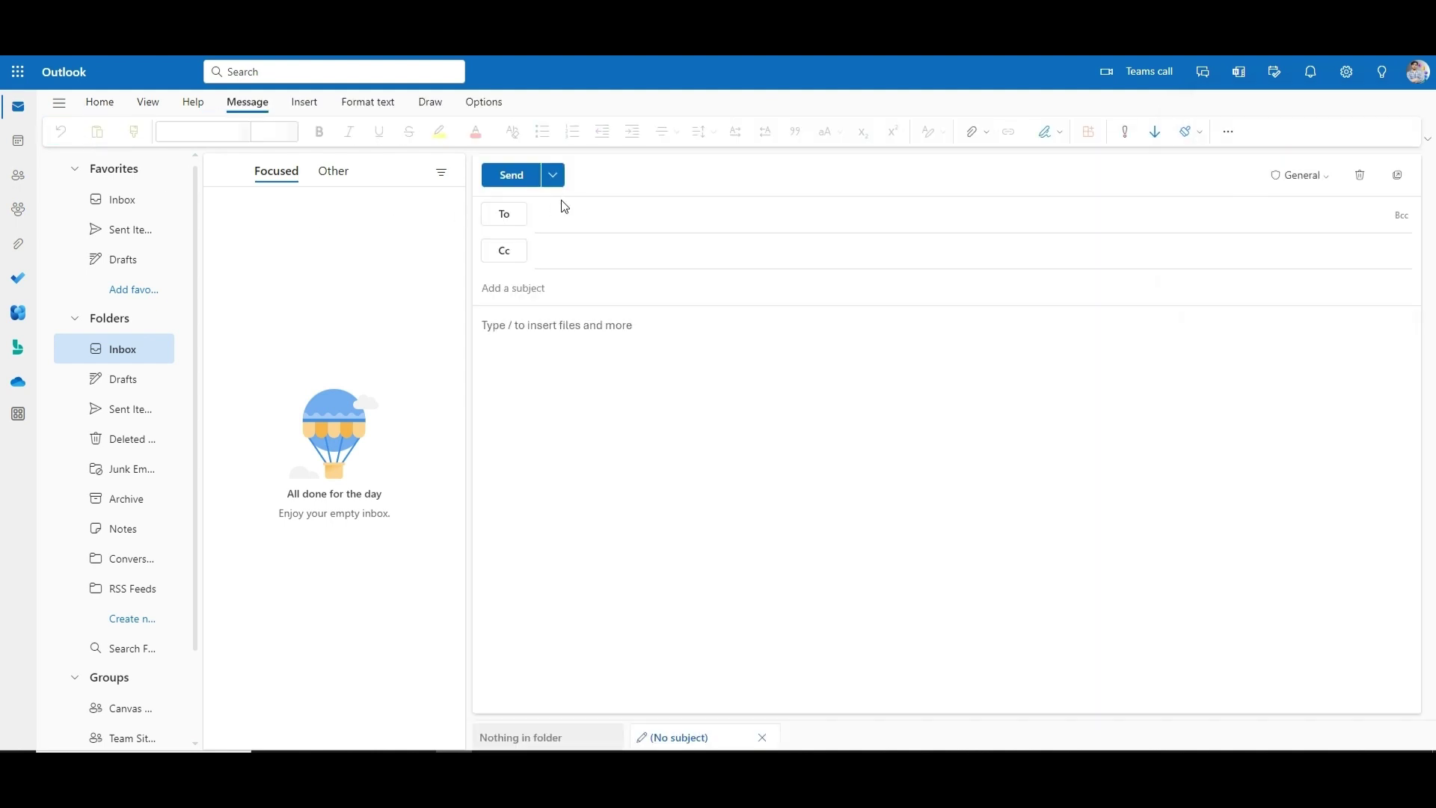
{"action": "type", "text": "Leave"}
{"action": "key", "text": "Return"}
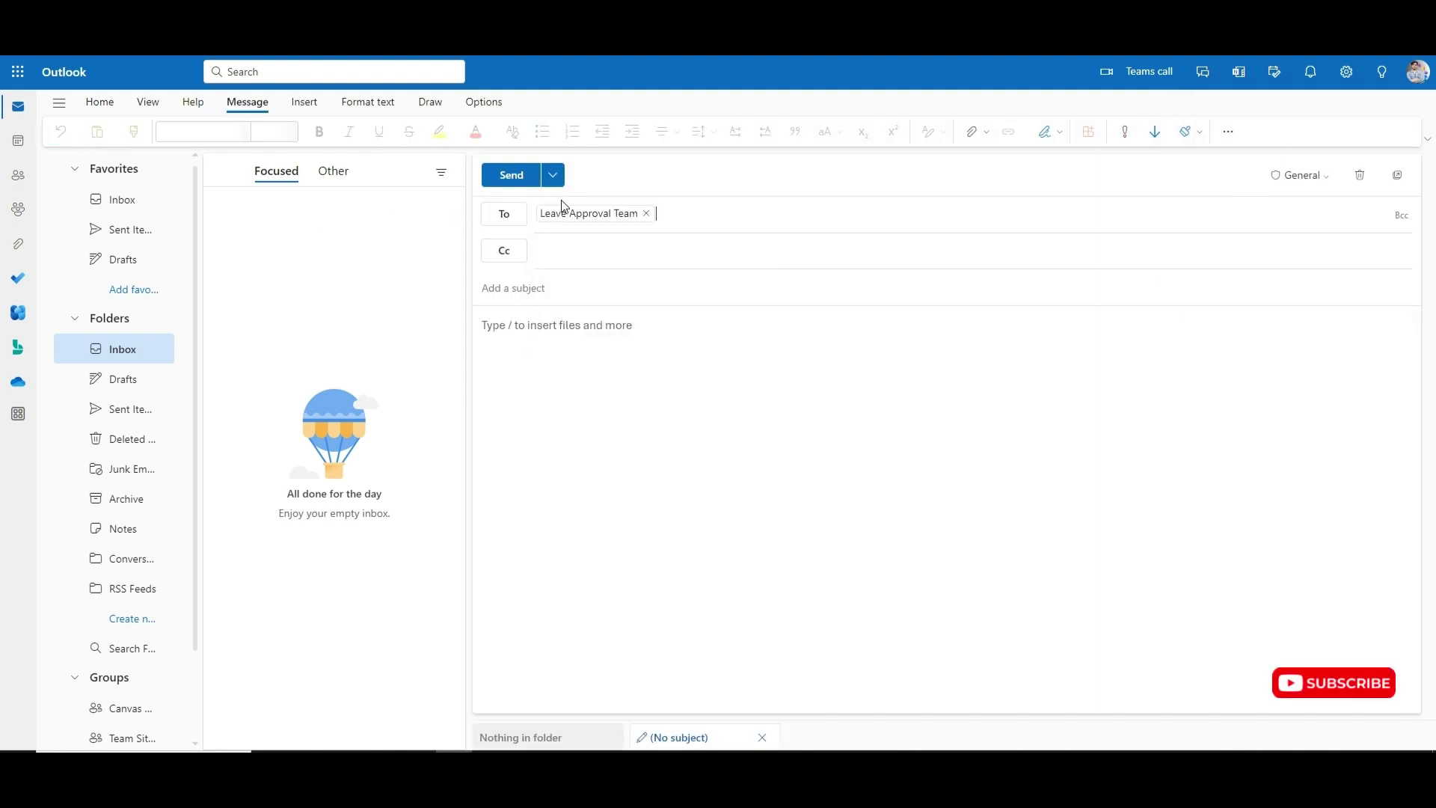
{"action": "type", "text": "Leave"}
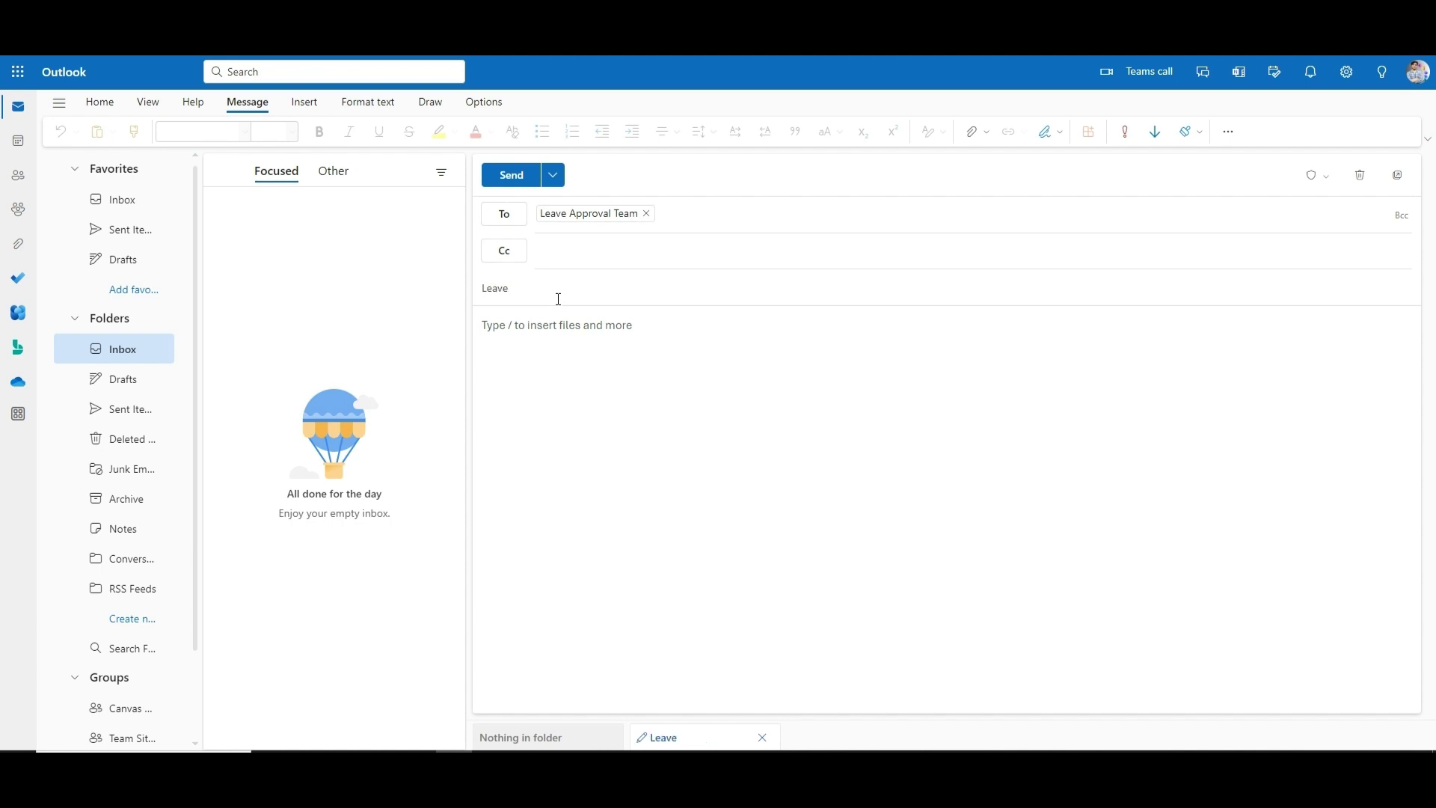
{"action": "type", "text": " Request"}
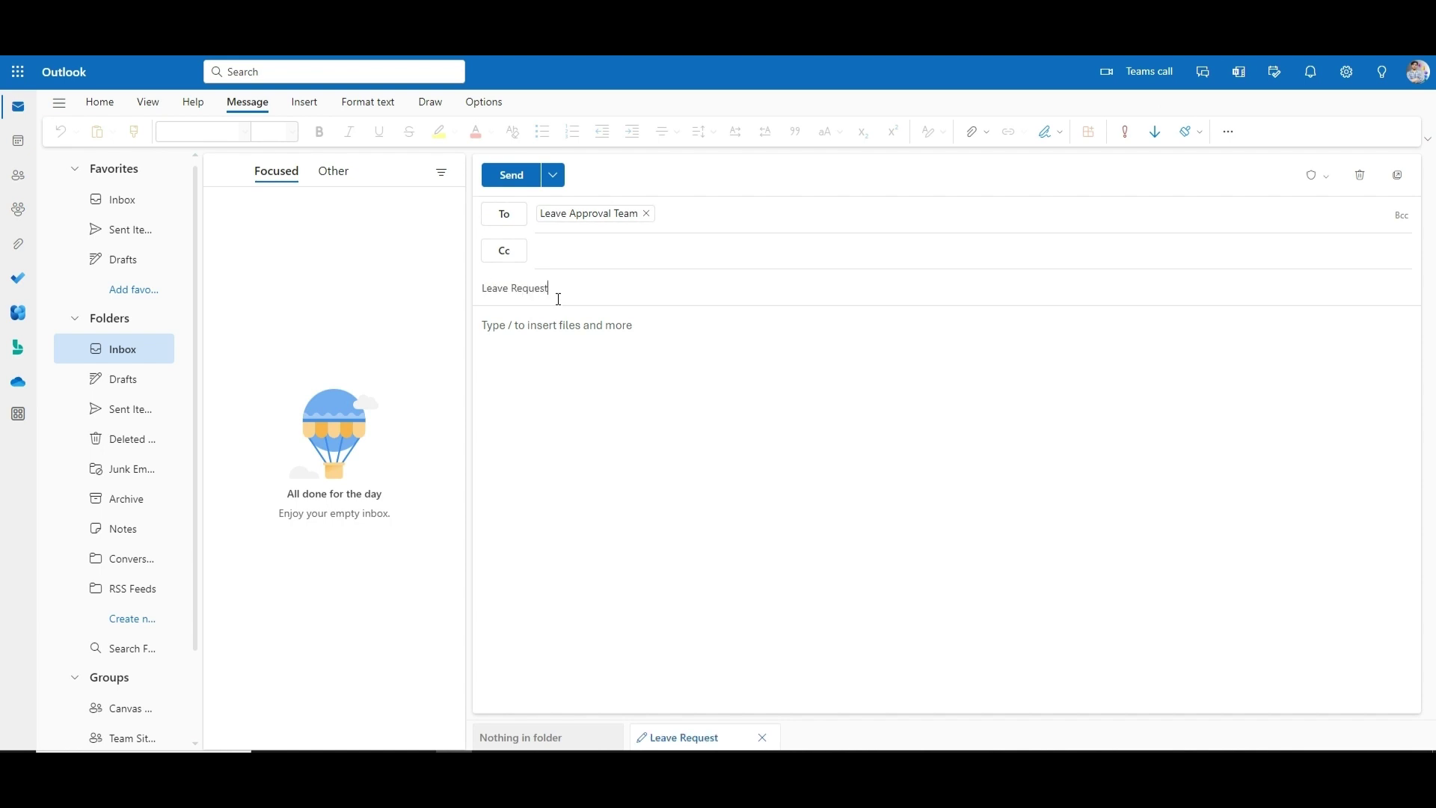
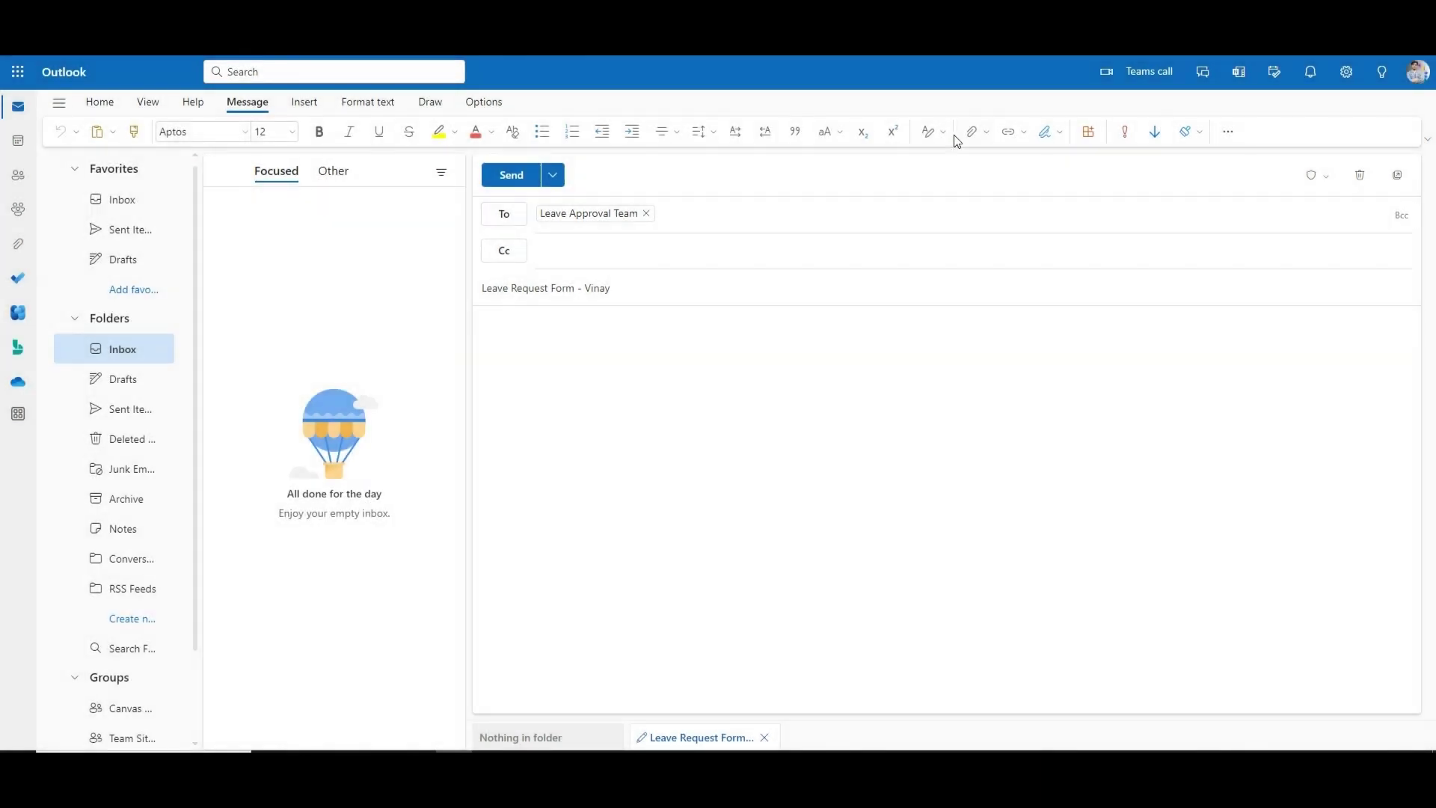
Attach the Leave Approval Form workbook from the computer's PowerAutomate Project folder to the email and send it.
{"action": "left_click", "coordinate": [972, 132]}
{"action": "left_click", "coordinate": [824, 164]}
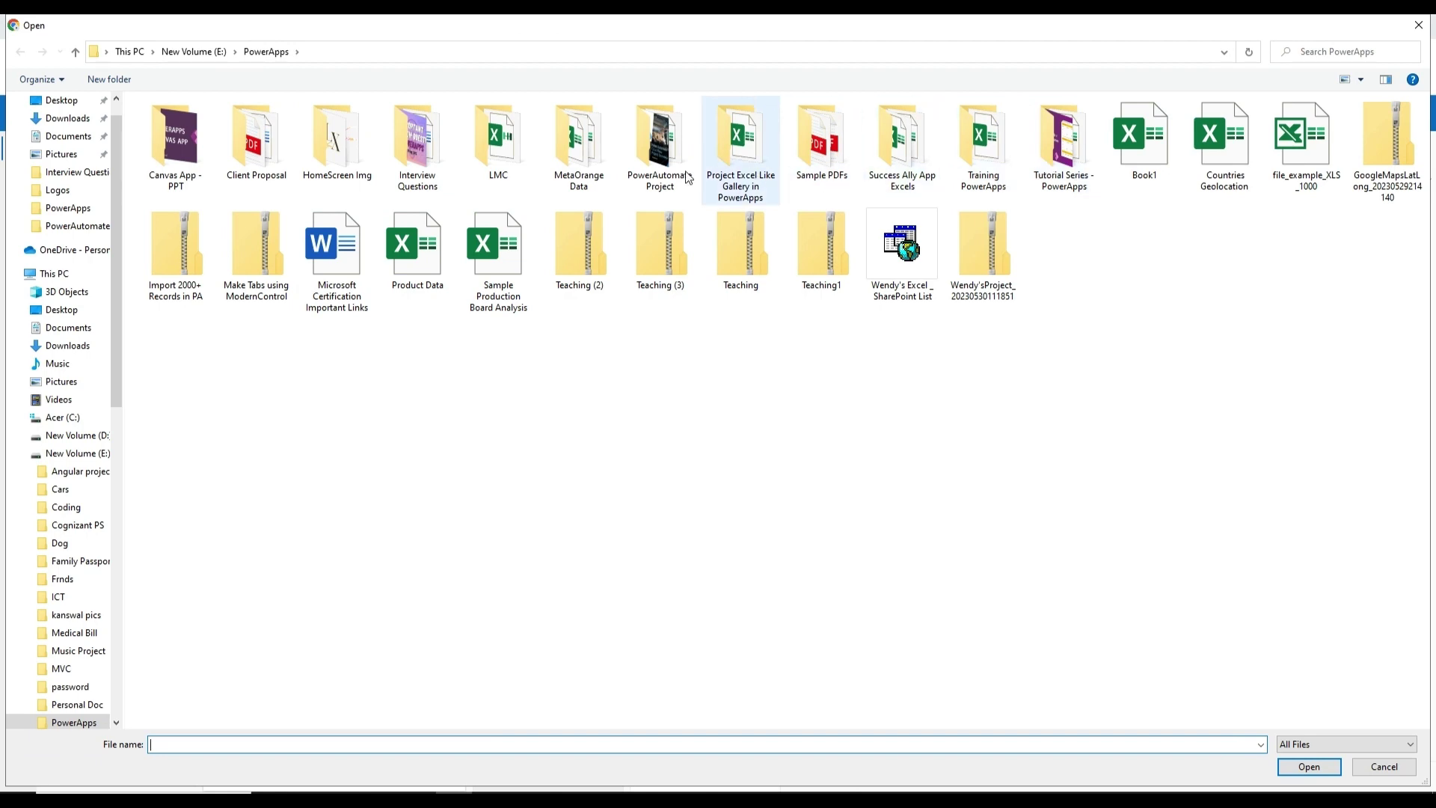
{"action": "double_click", "coordinate": [652, 179]}
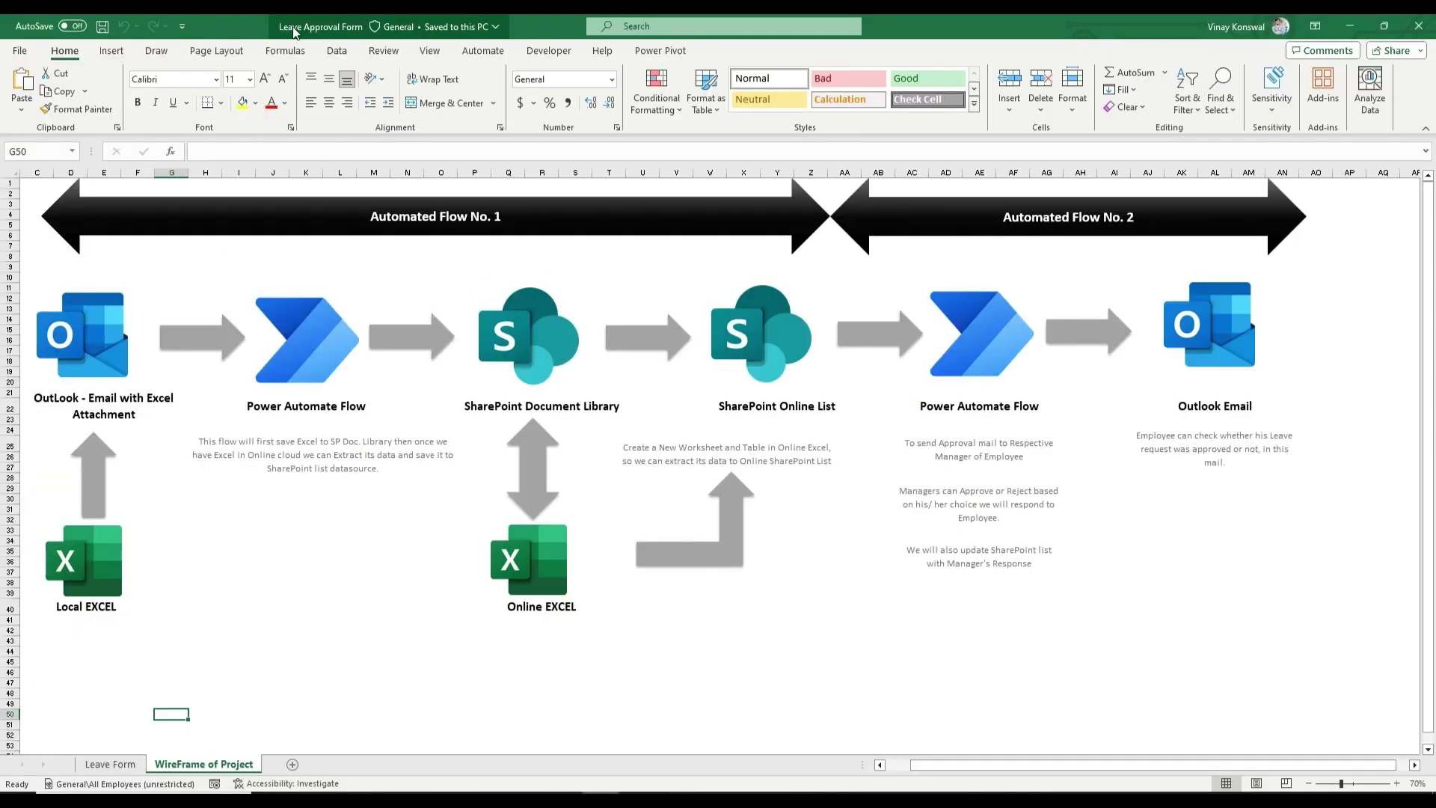
{"action": "left_click", "coordinate": [111, 766]}
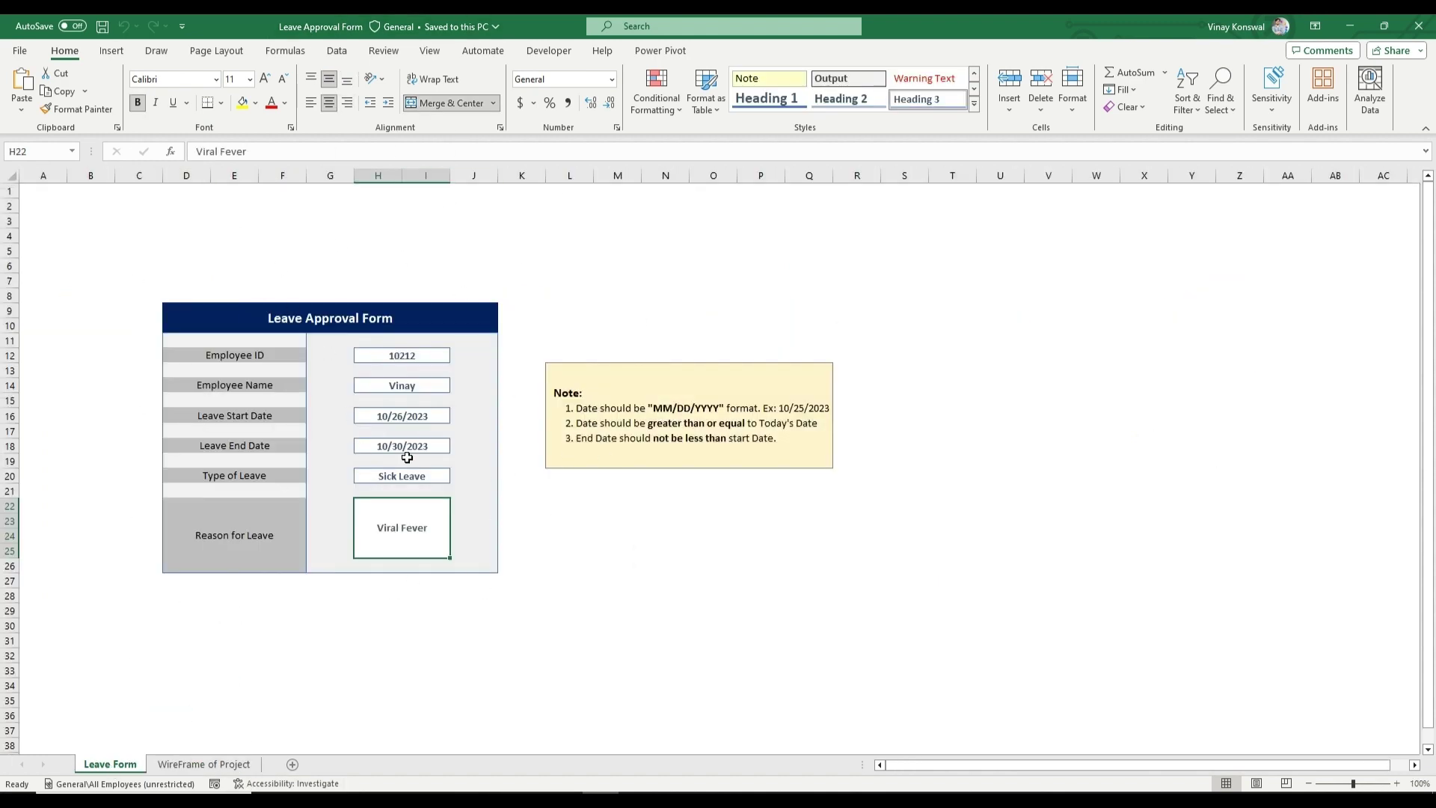
{"action": "left_click", "coordinate": [1348, 27]}
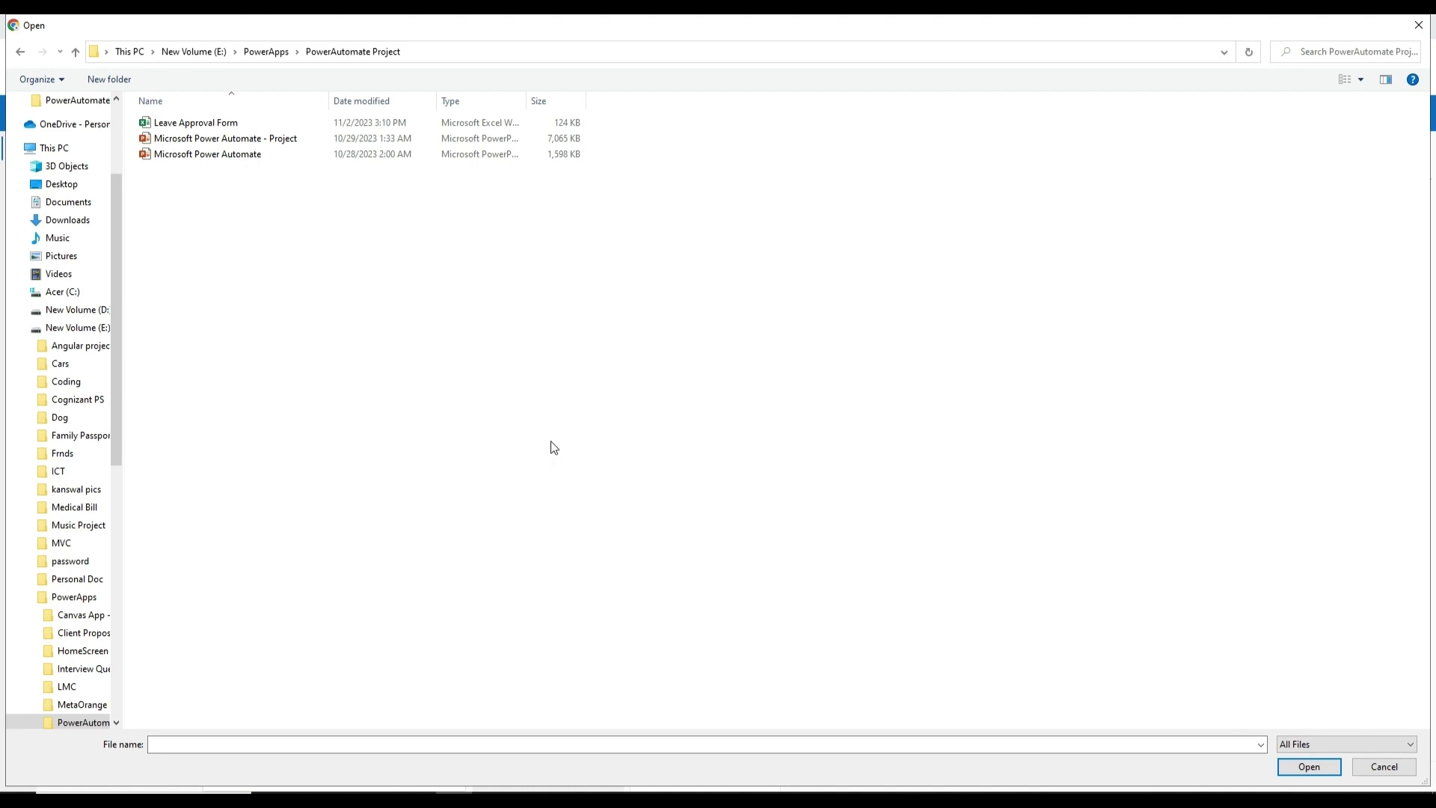
{"action": "left_click", "coordinate": [200, 124]}
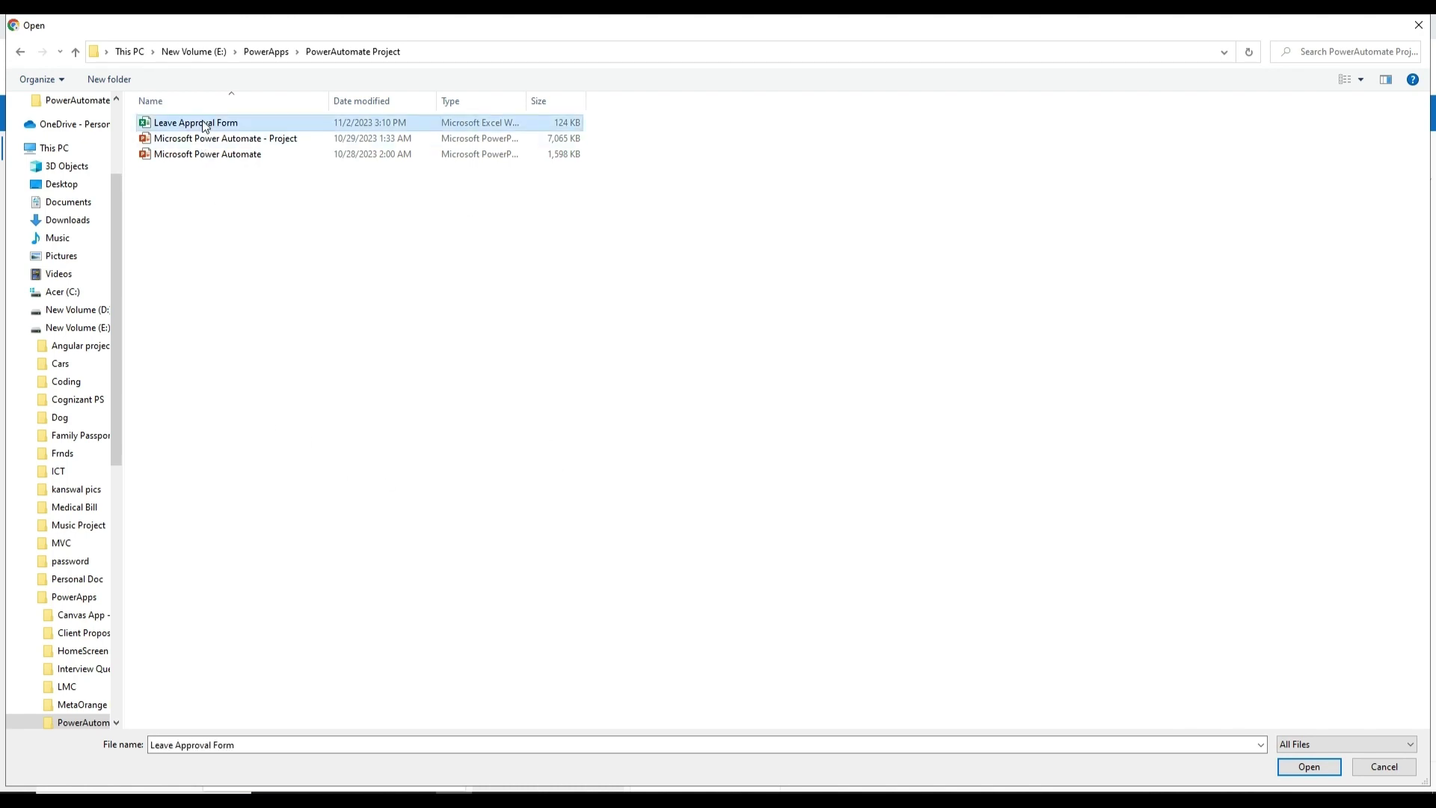
{"action": "left_click", "coordinate": [1317, 773]}
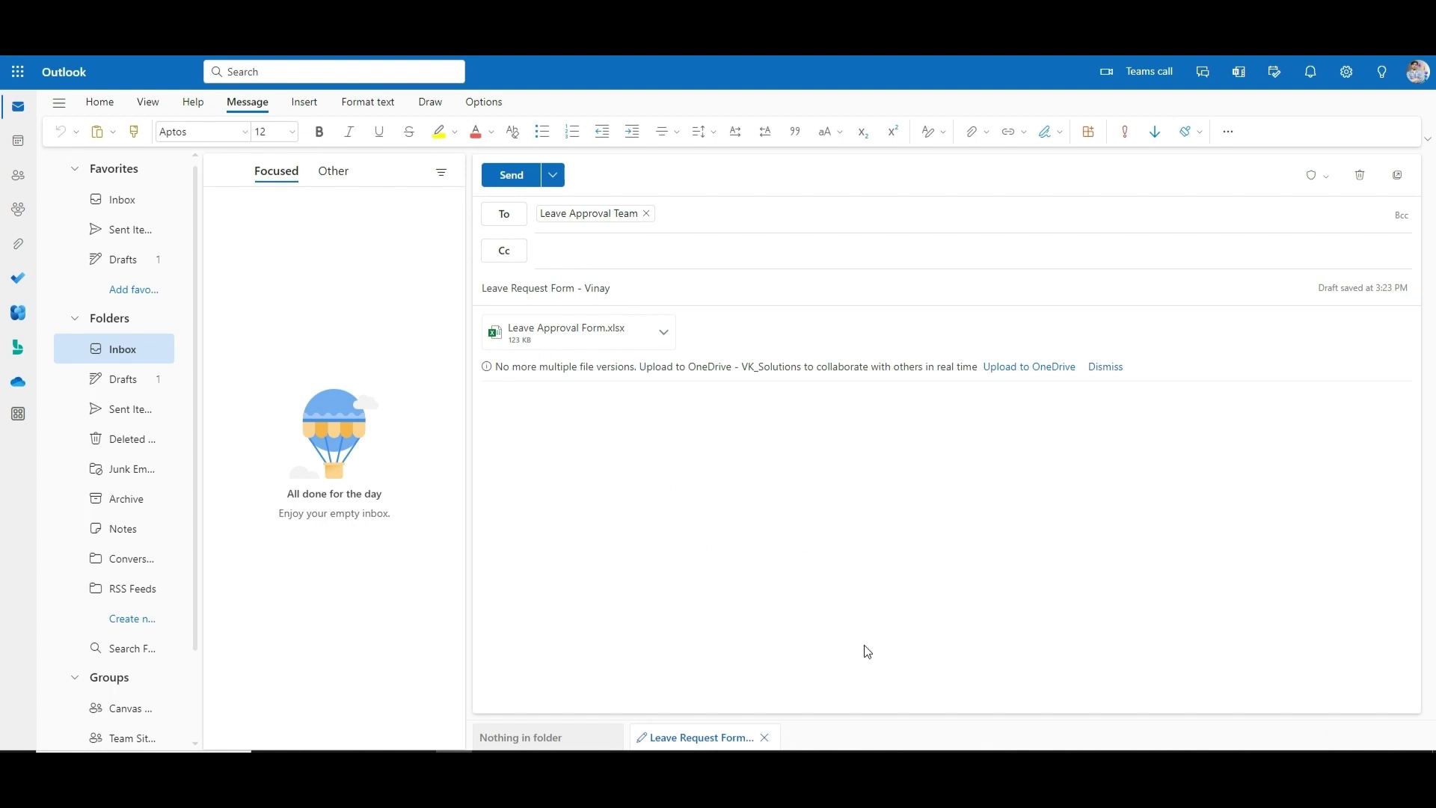
{"action": "left_click", "coordinate": [512, 175]}
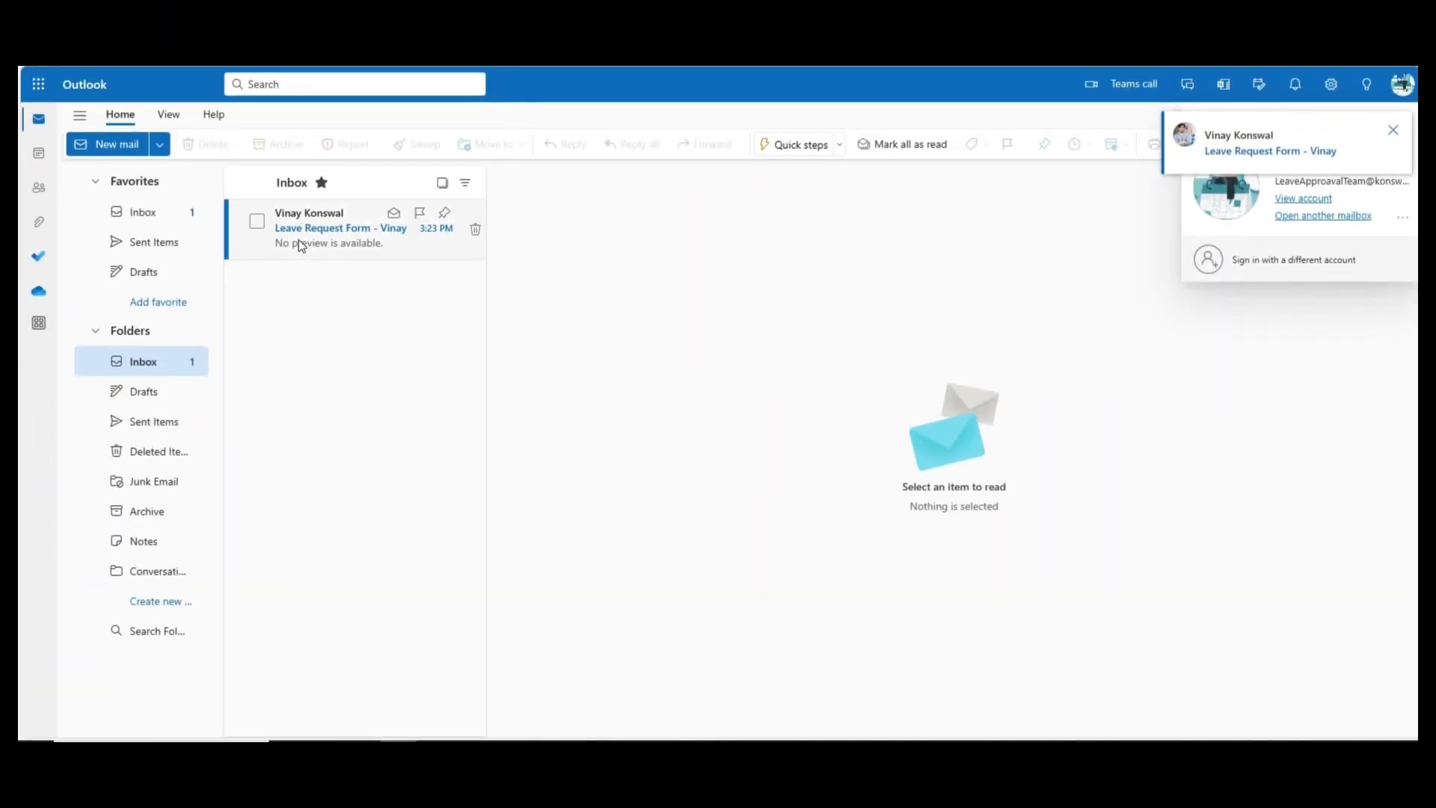
Open the received leave request email in the Leave Approval Team mailbox, review the attached form's fields and close the preview.
{"action": "left_click", "coordinate": [300, 245]}
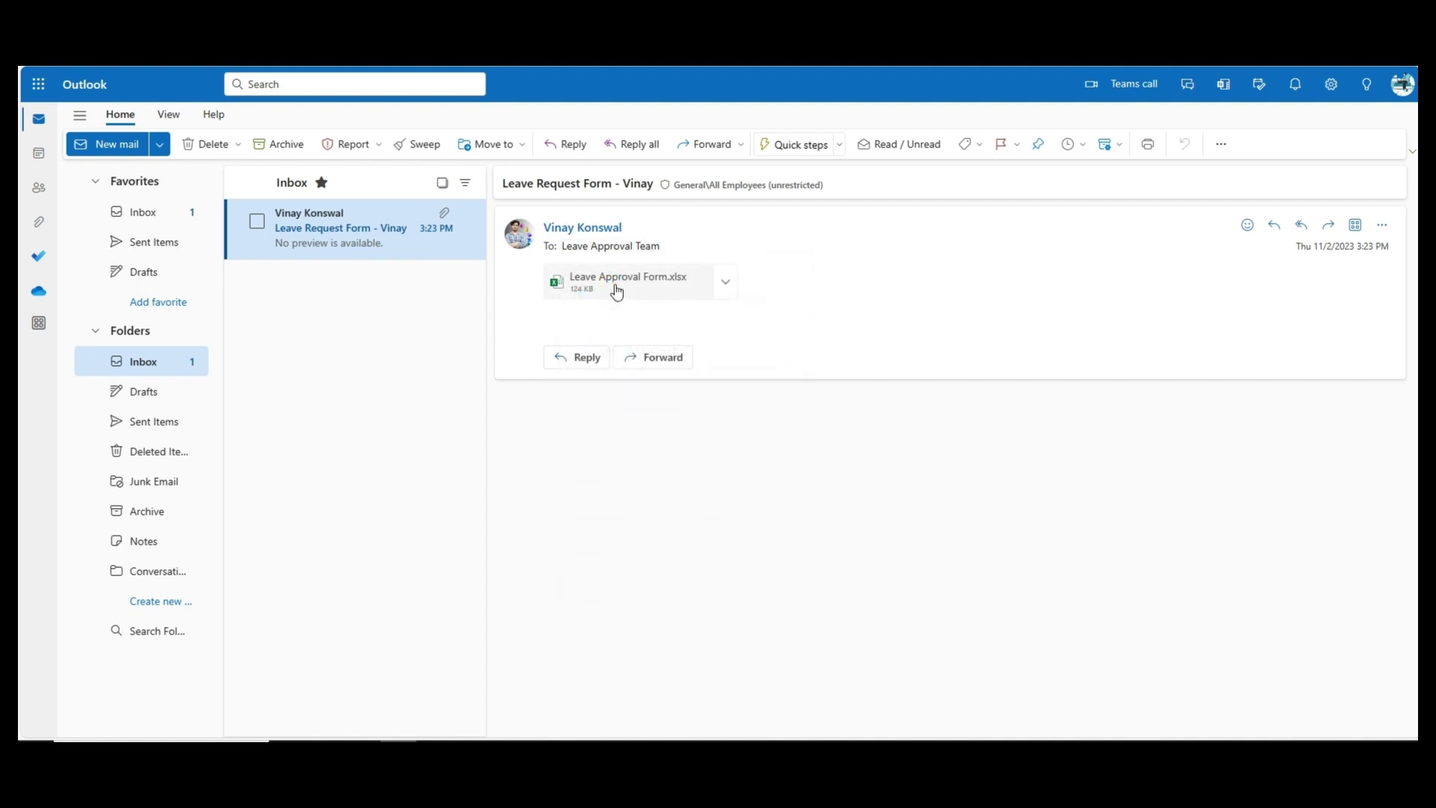
{"action": "left_click", "coordinate": [615, 287]}
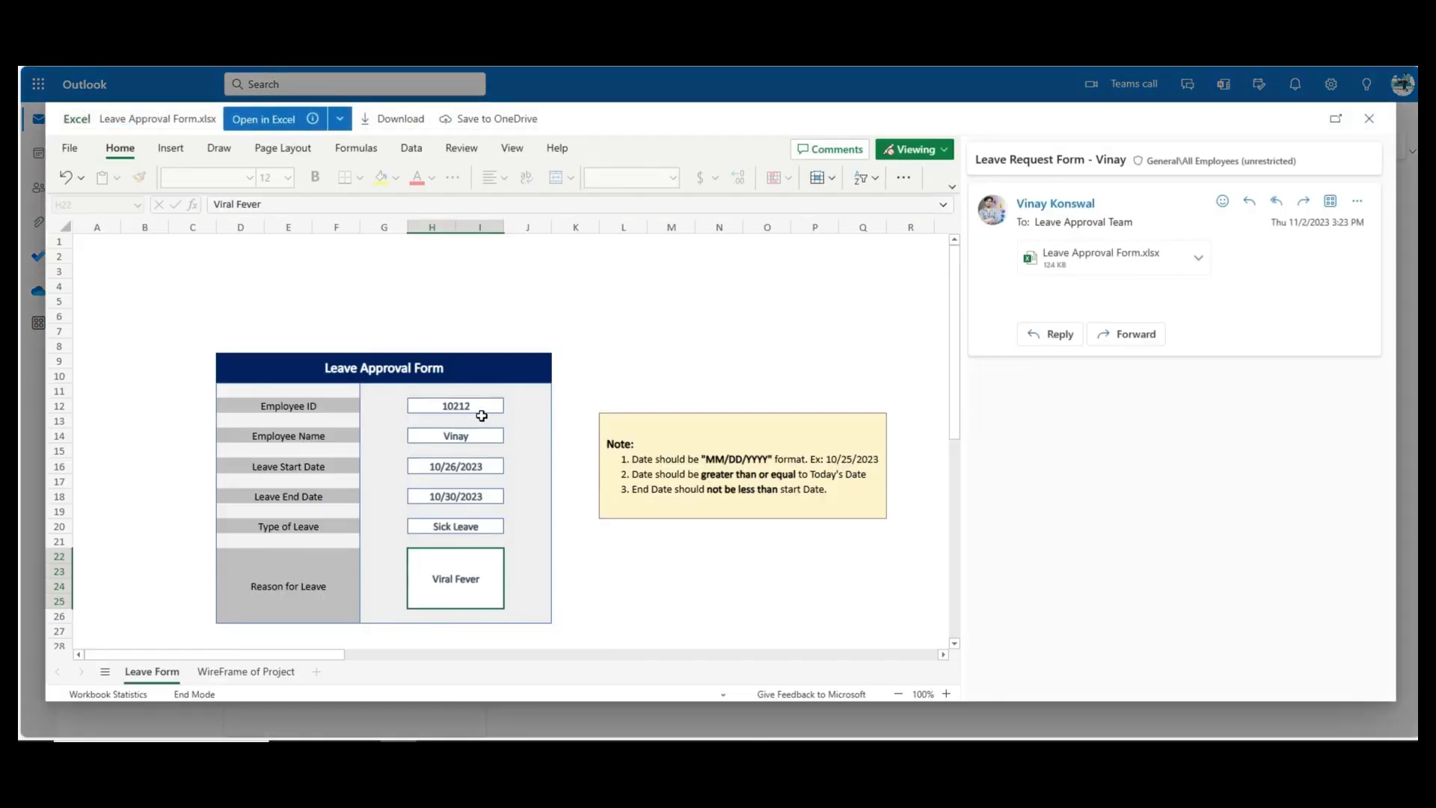
{"action": "left_click", "coordinate": [481, 410]}
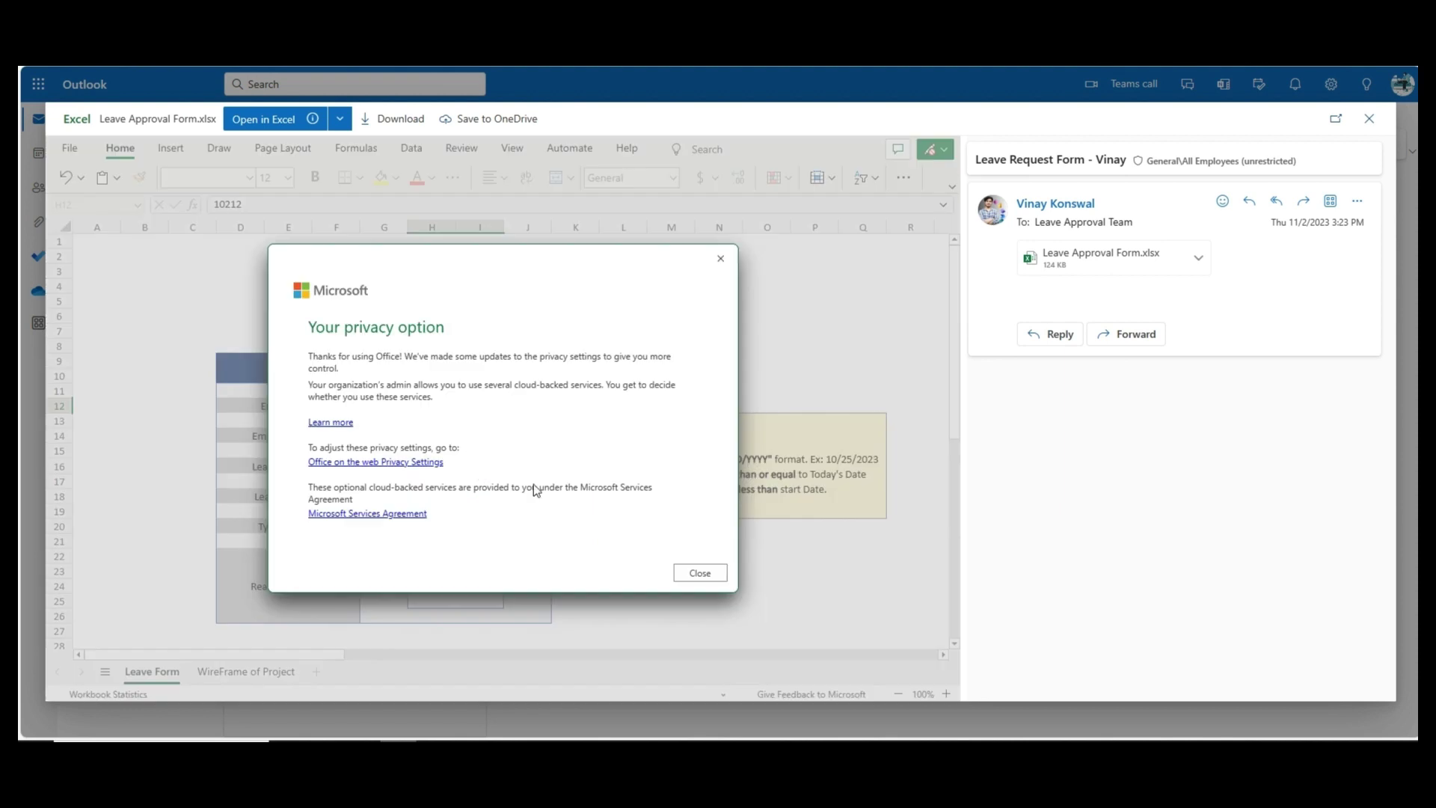
{"action": "left_click", "coordinate": [698, 572]}
{"action": "left_click", "coordinate": [470, 466]}
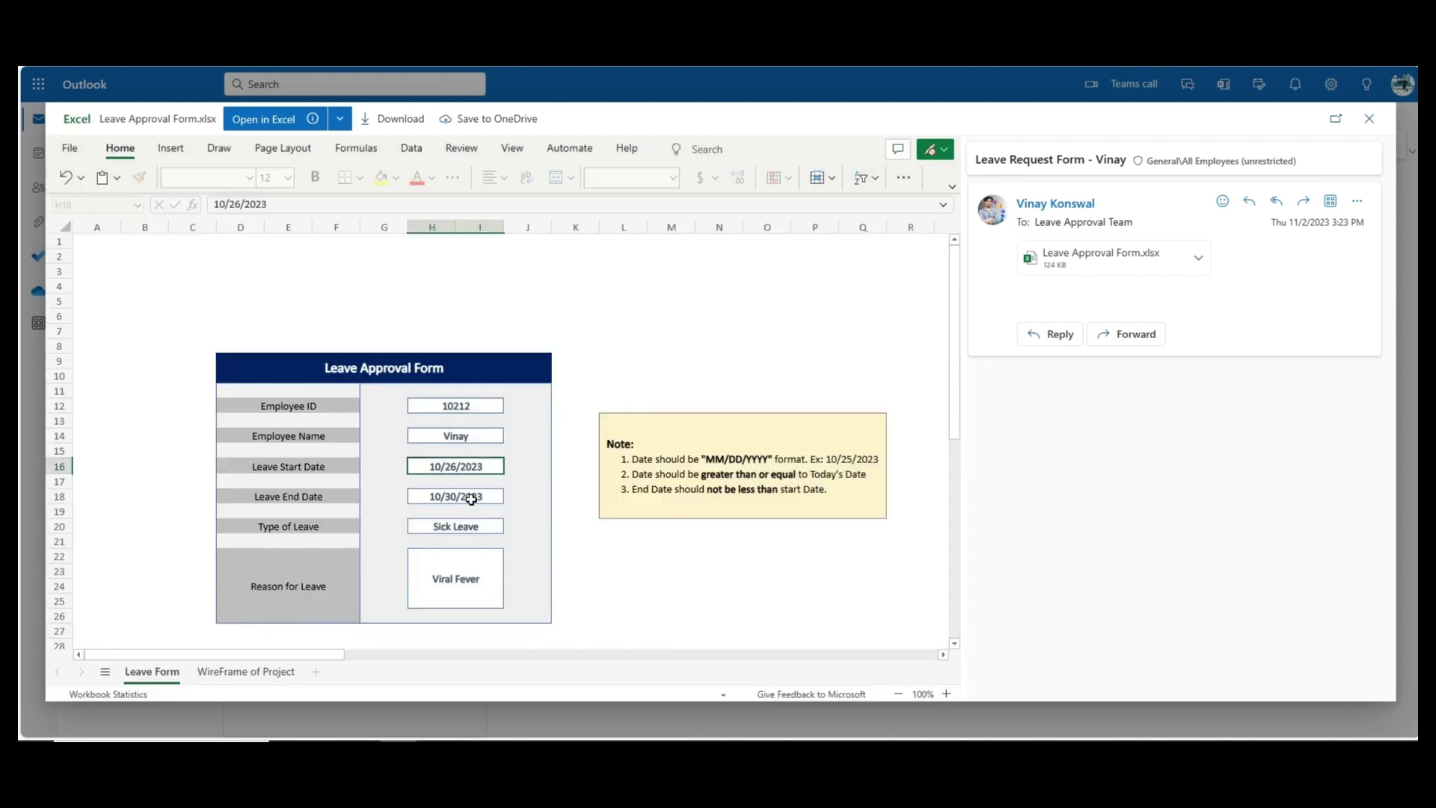
{"action": "left_click", "coordinate": [471, 496]}
{"action": "left_click", "coordinate": [469, 528]}
{"action": "left_click", "coordinate": [460, 586]}
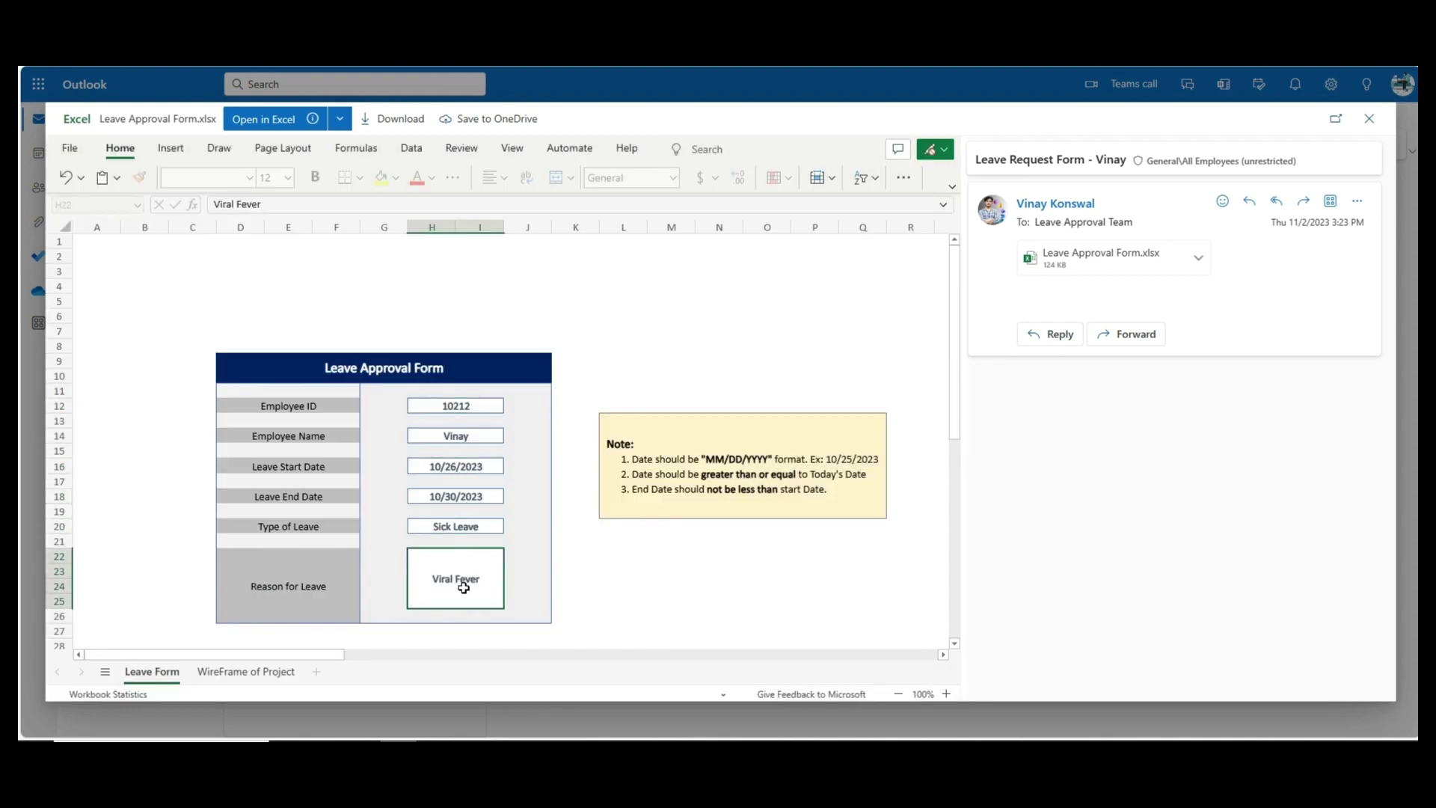
{"action": "left_click", "coordinate": [1370, 122]}
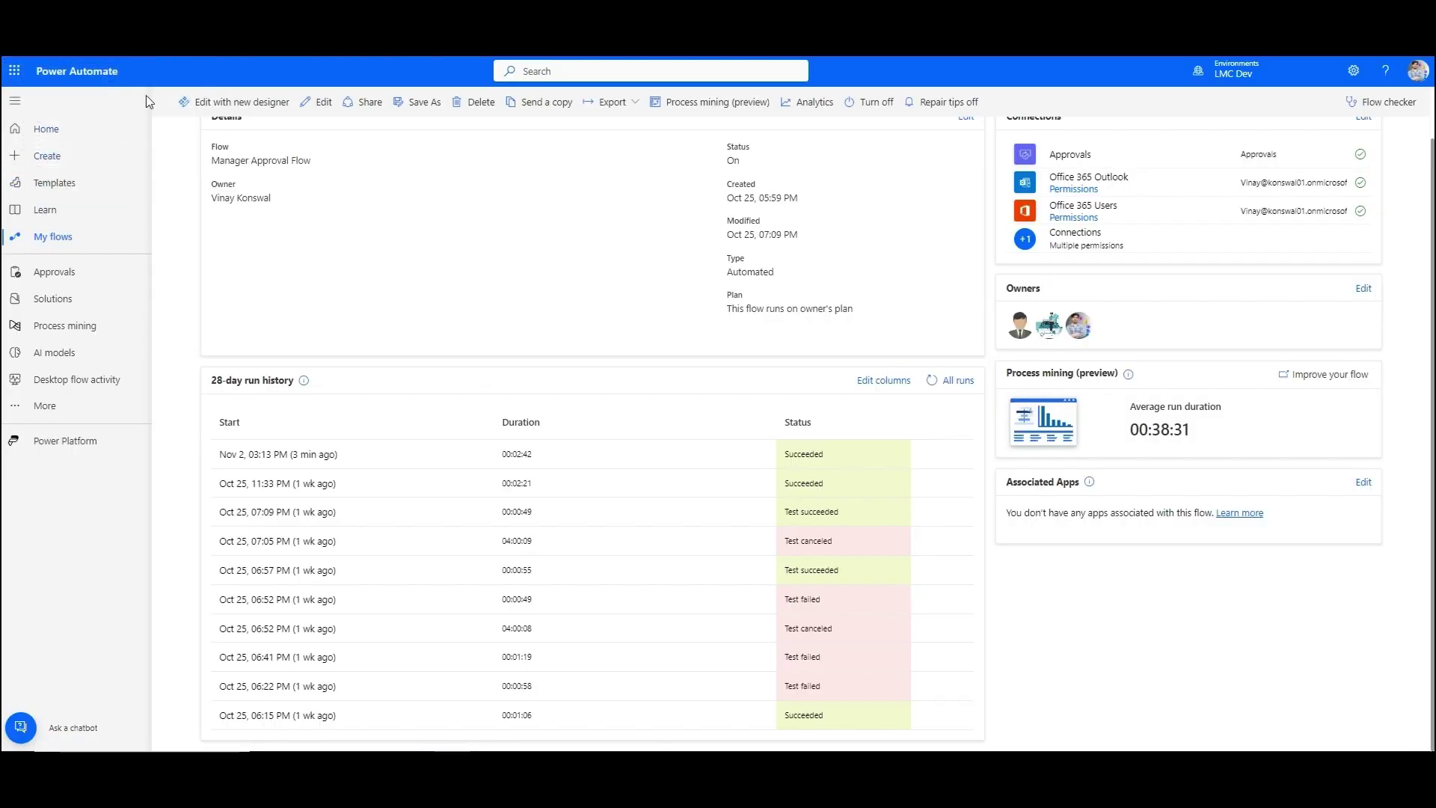
Switch to Power Automate and open the Leave Approval Mail Flow from the flows shared with the account.
{"action": "scroll", "coordinate": [285, 188], "scroll_direction": "up", "scroll_amount": 1}
{"action": "left_click", "coordinate": [215, 137]}
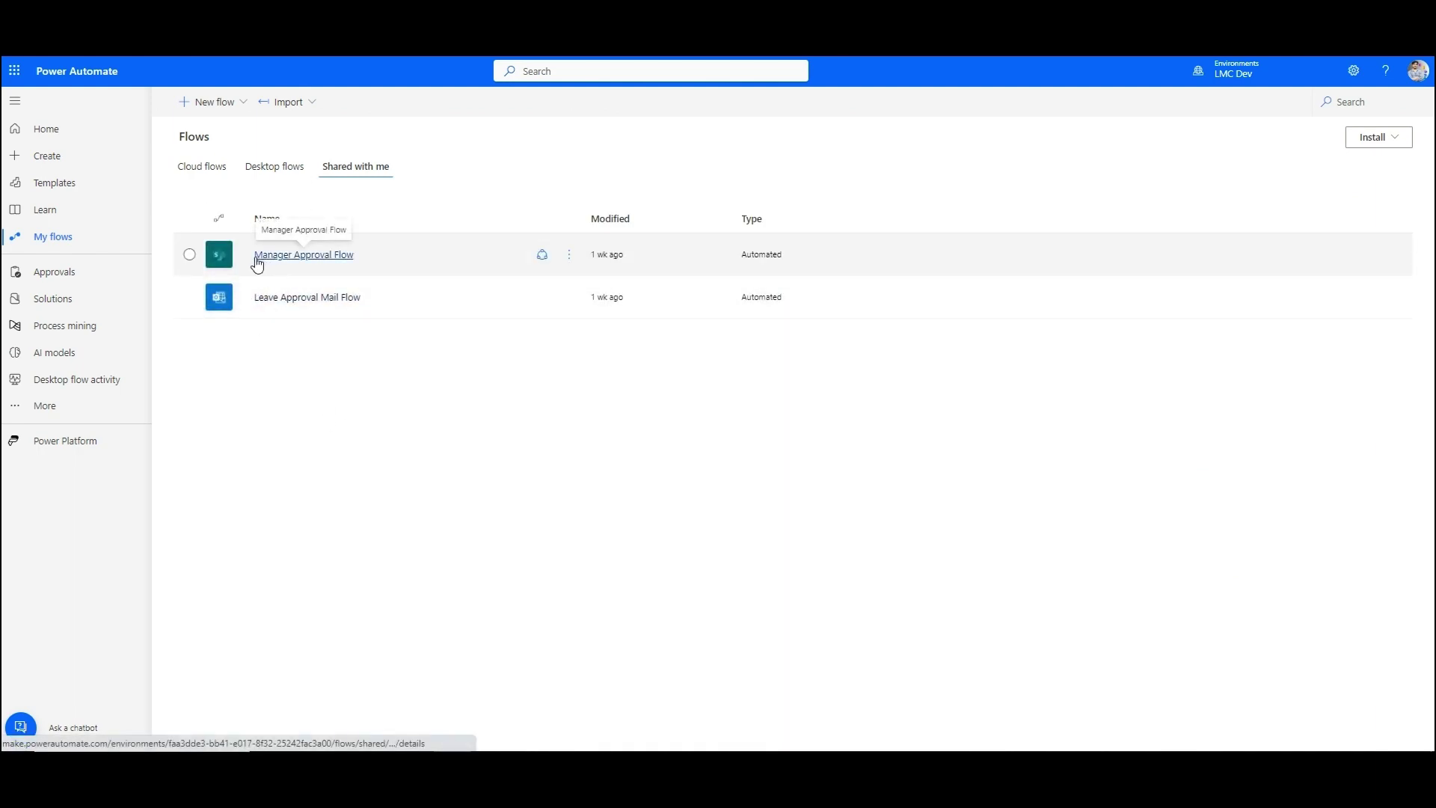
{"action": "left_click", "coordinate": [314, 303]}
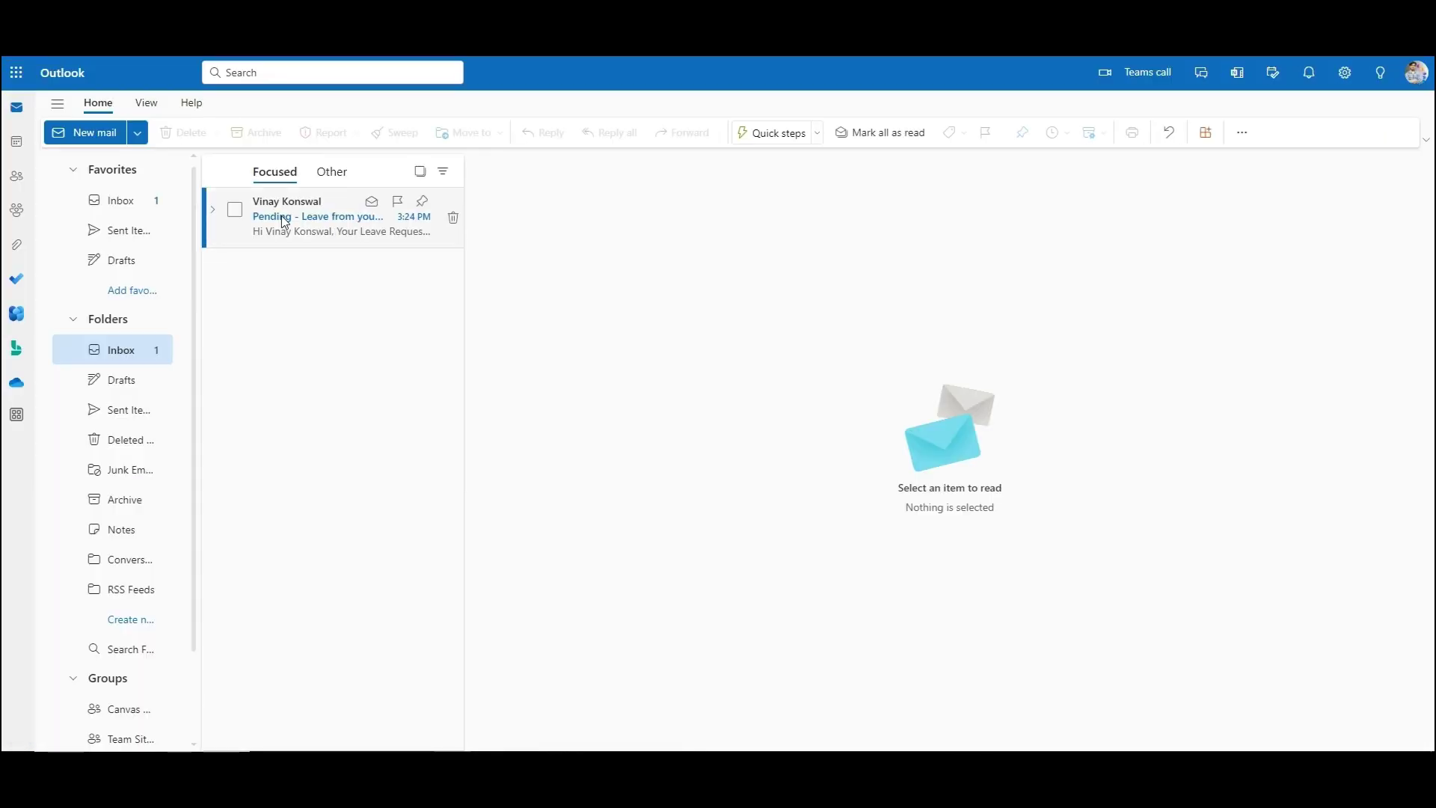
Open the "Pending - Leave from you Manager" email in the employee's Outlook inbox and read the leave request status.
{"action": "left_click", "coordinate": [284, 221]}
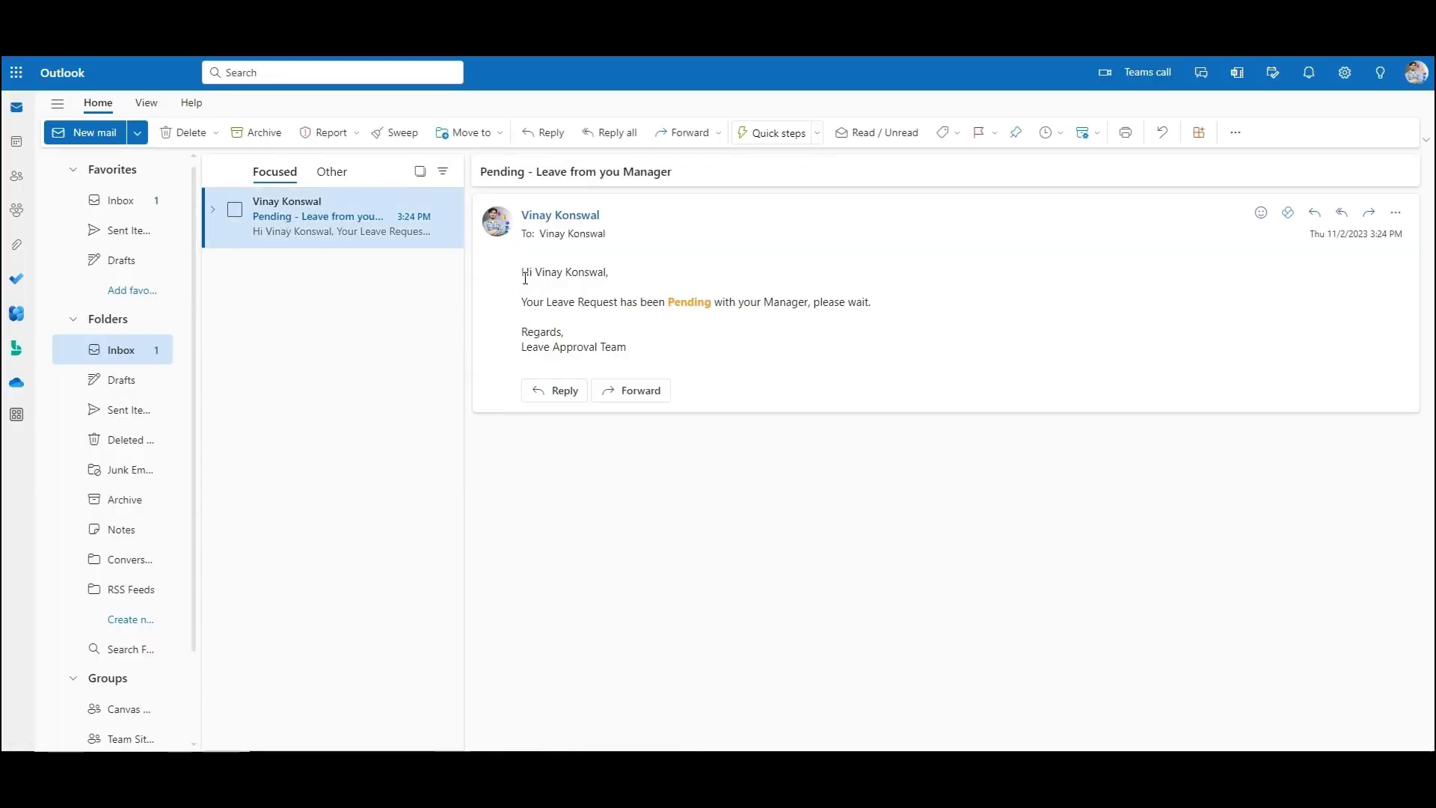
{"action": "left_click_drag", "start_coordinate": [535, 304], "coordinate": [676, 303]}
{"action": "double_click", "coordinate": [688, 301]}
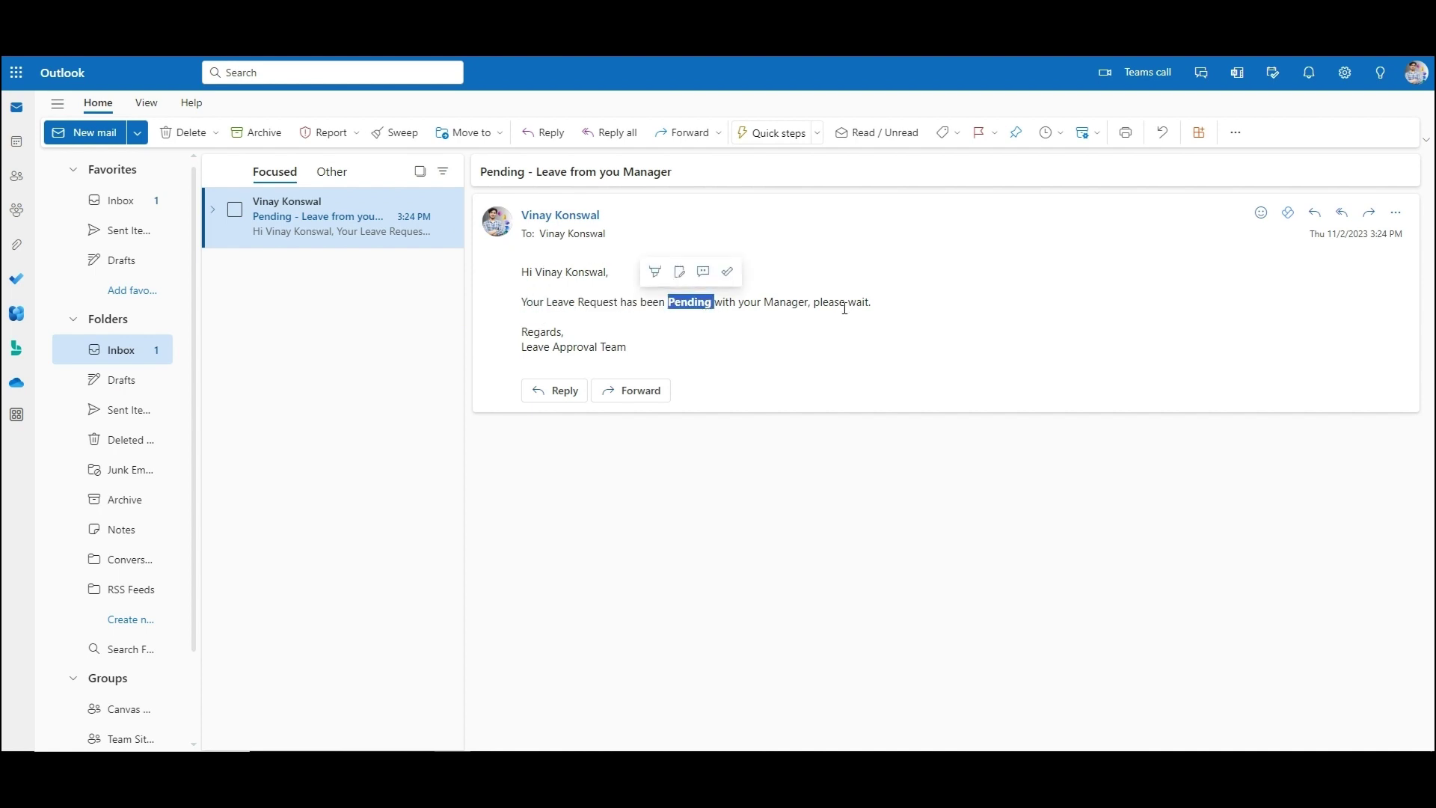
Refresh the tbl_Leave_Request list on the LMC Dev SharePoint site and examine the new leave request entry.
{"action": "key", "text": "ctrl+a"}
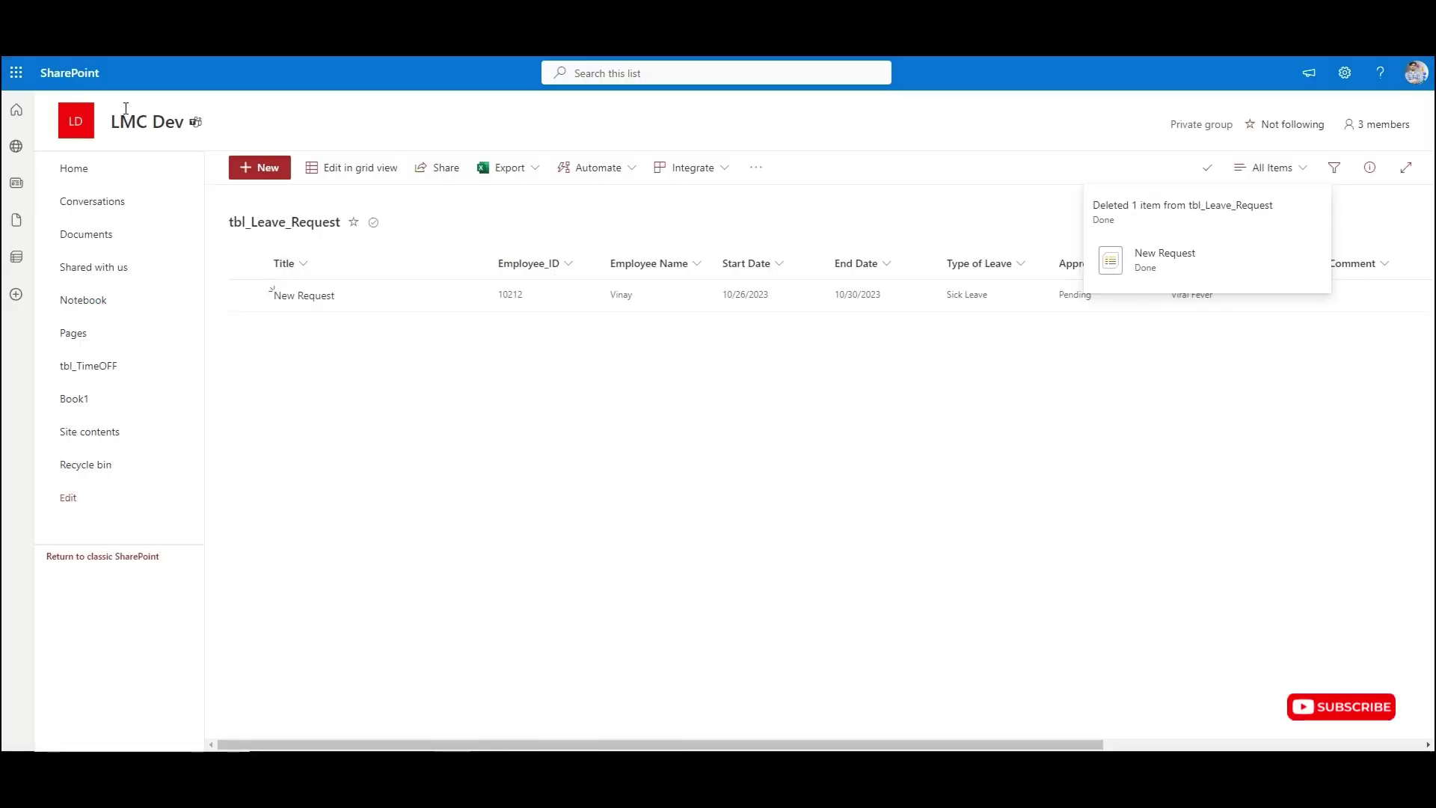
{"action": "key", "text": "F5"}
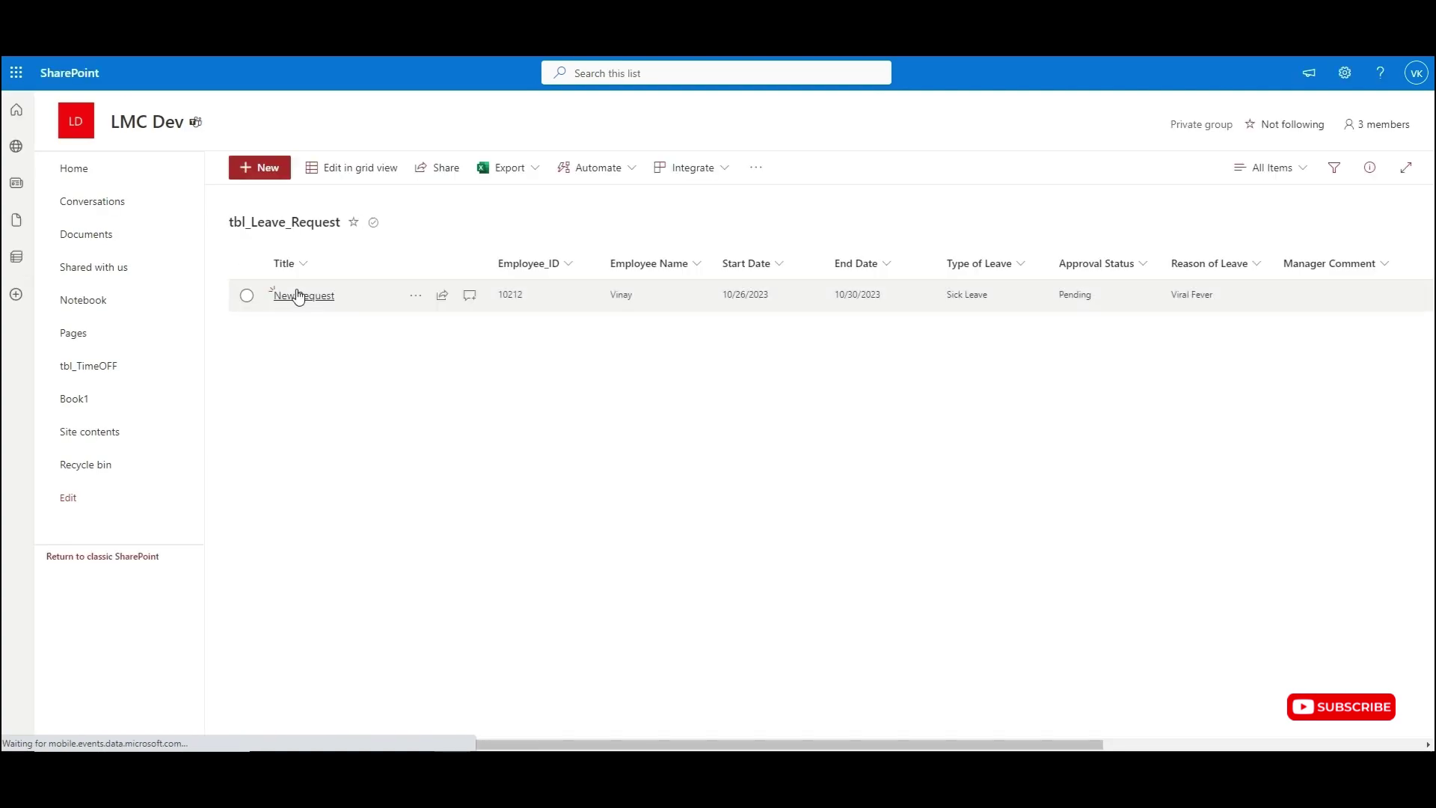
{"action": "left_click", "coordinate": [246, 296]}
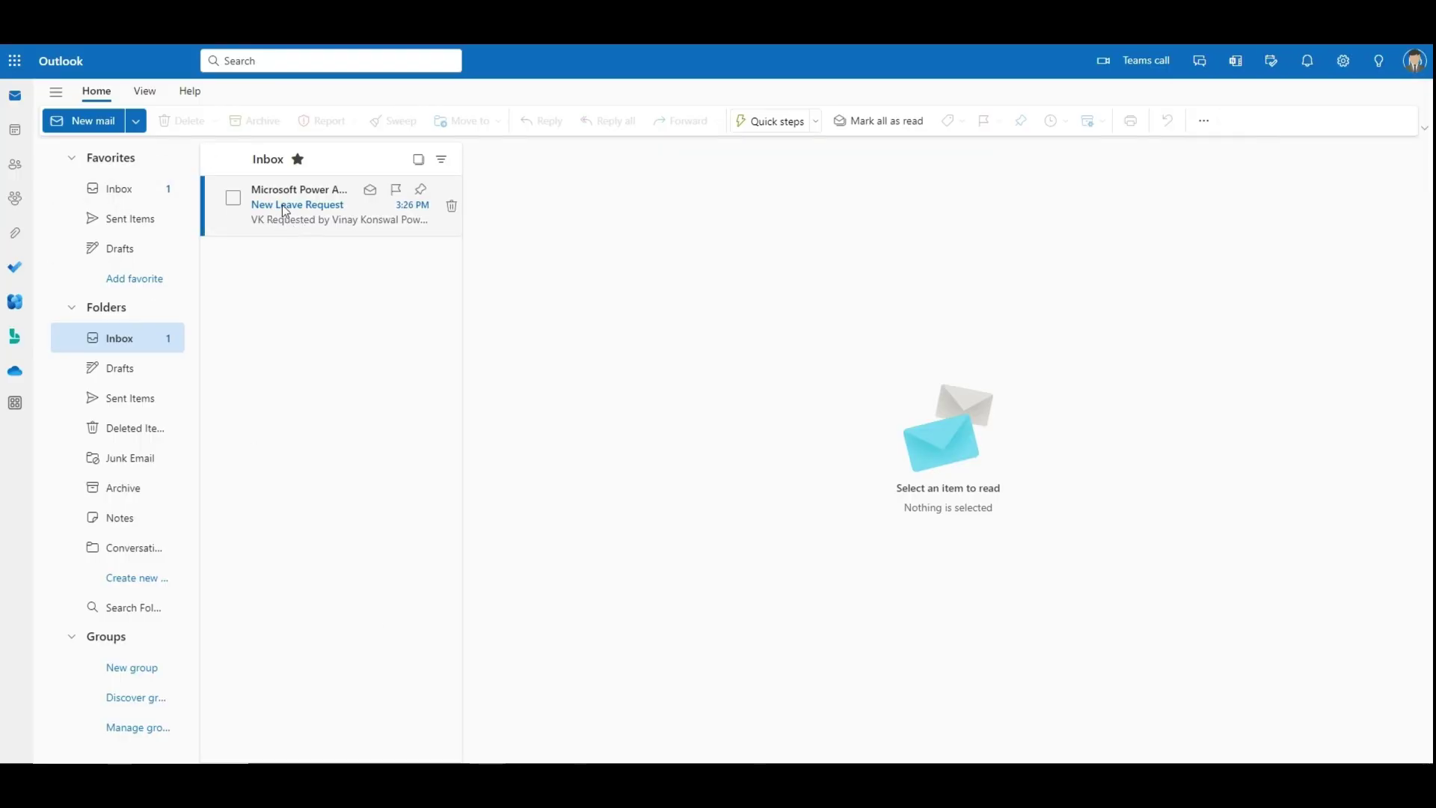
Open the "New Leave Request" approval email in the manager's Outlook inbox and read the greeting, reason and closing lines.
{"action": "left_click", "coordinate": [285, 211]}
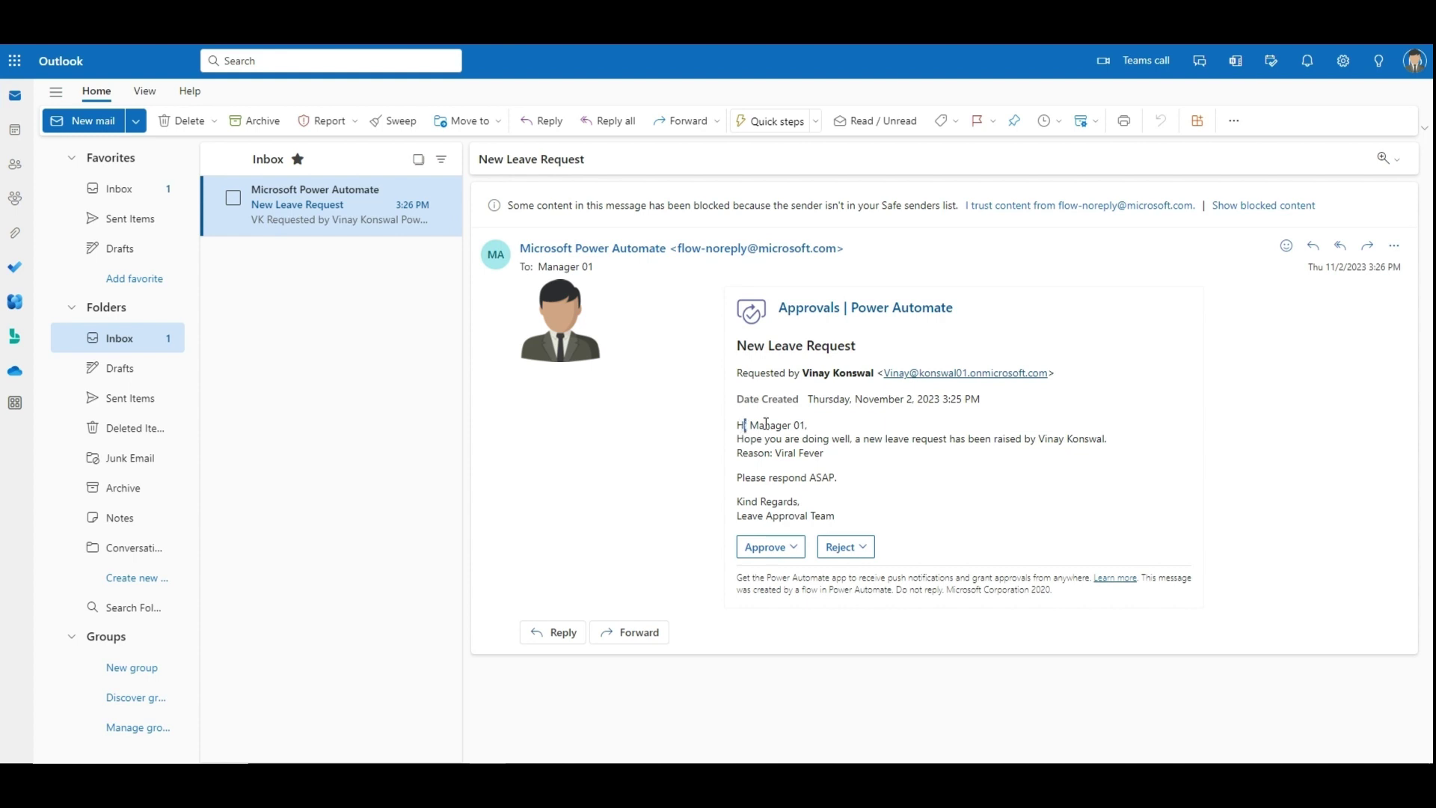
{"action": "left_click_drag", "start_coordinate": [766, 423], "coordinate": [807, 419]}
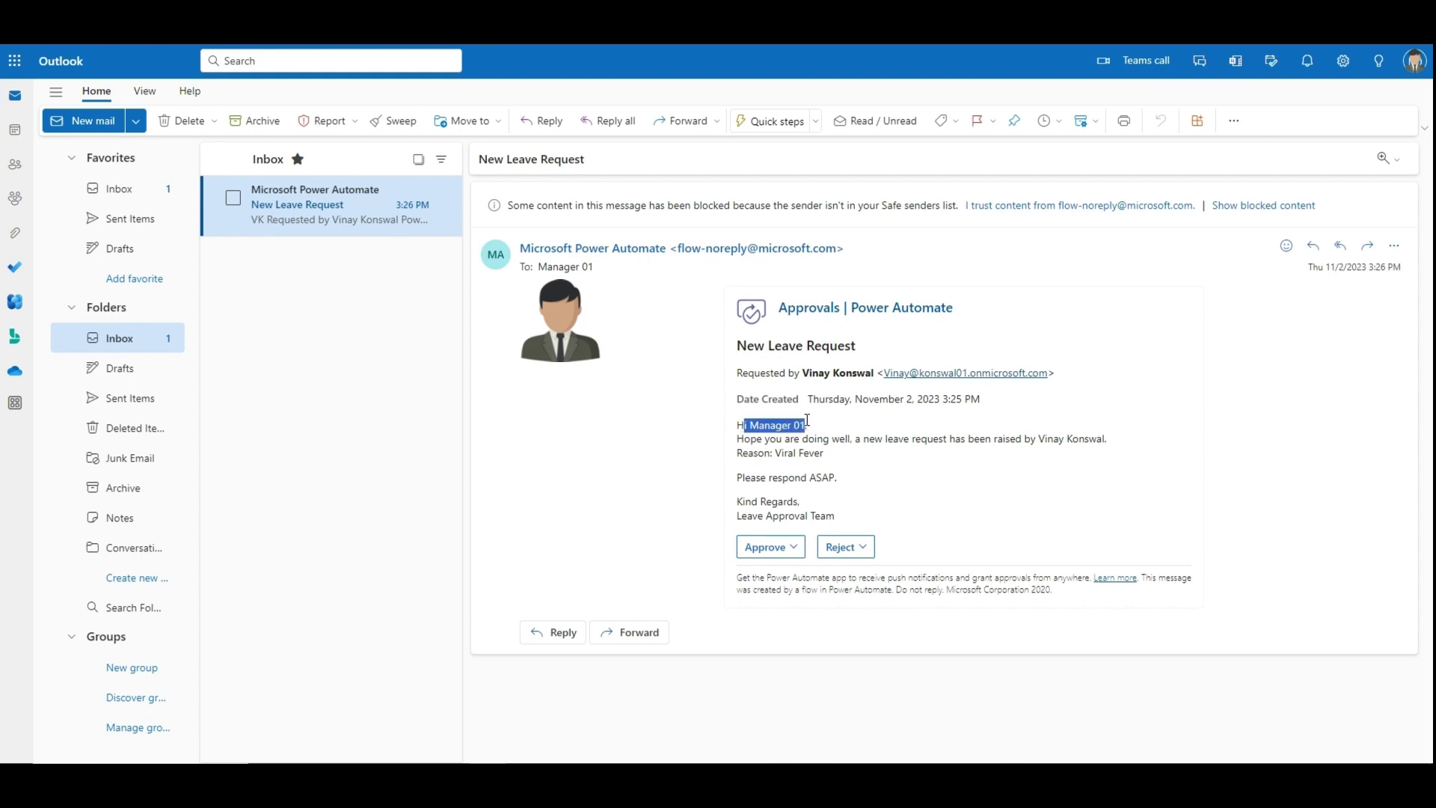
{"action": "left_click", "coordinate": [606, 268]}
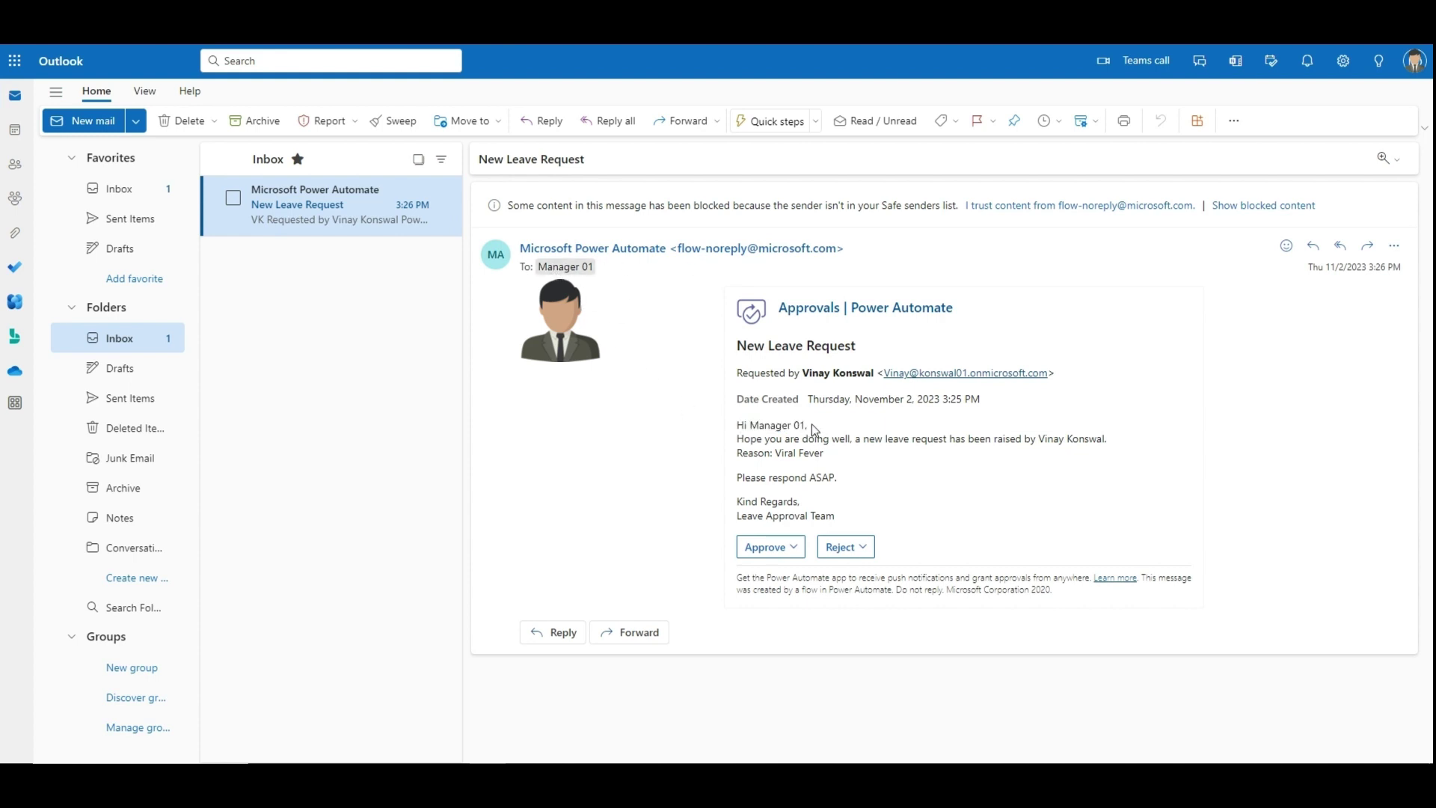
{"action": "left_click_drag", "start_coordinate": [803, 425], "coordinate": [1110, 443]}
{"action": "left_click_drag", "start_coordinate": [748, 453], "coordinate": [836, 474]}
{"action": "left_click_drag", "start_coordinate": [737, 476], "coordinate": [851, 477]}
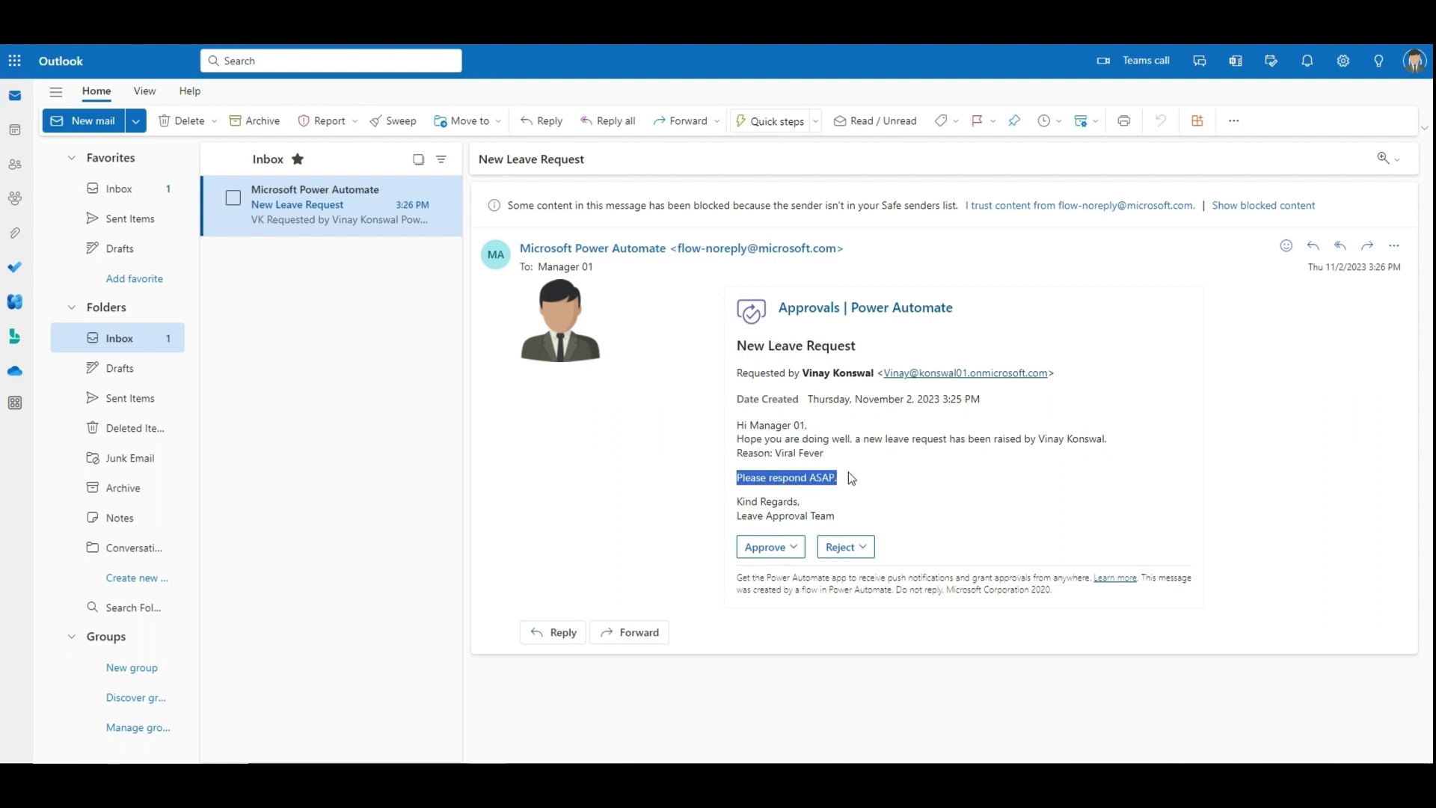
{"action": "left_click_drag", "start_coordinate": [736, 499], "coordinate": [856, 517]}
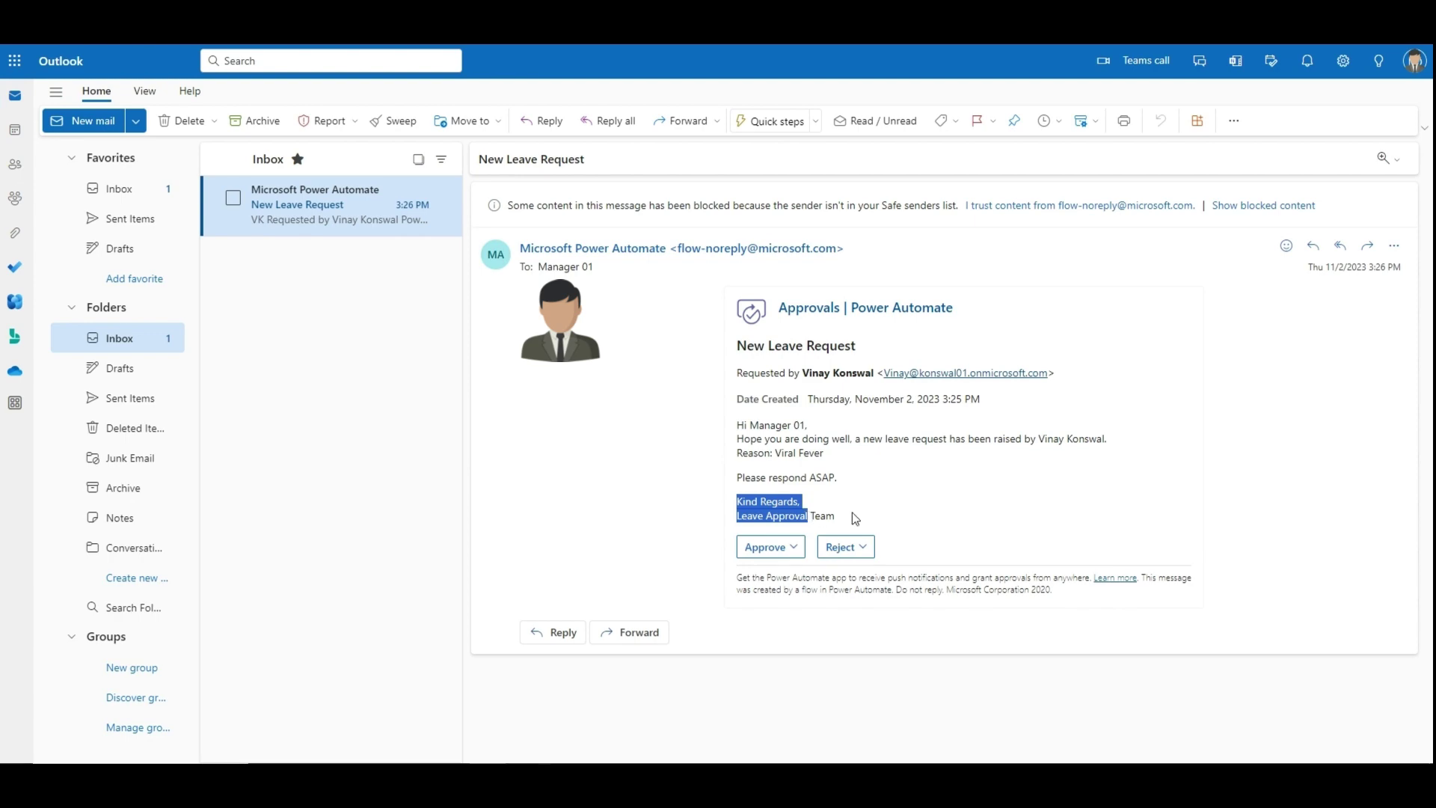
{"action": "left_click", "coordinate": [855, 517]}
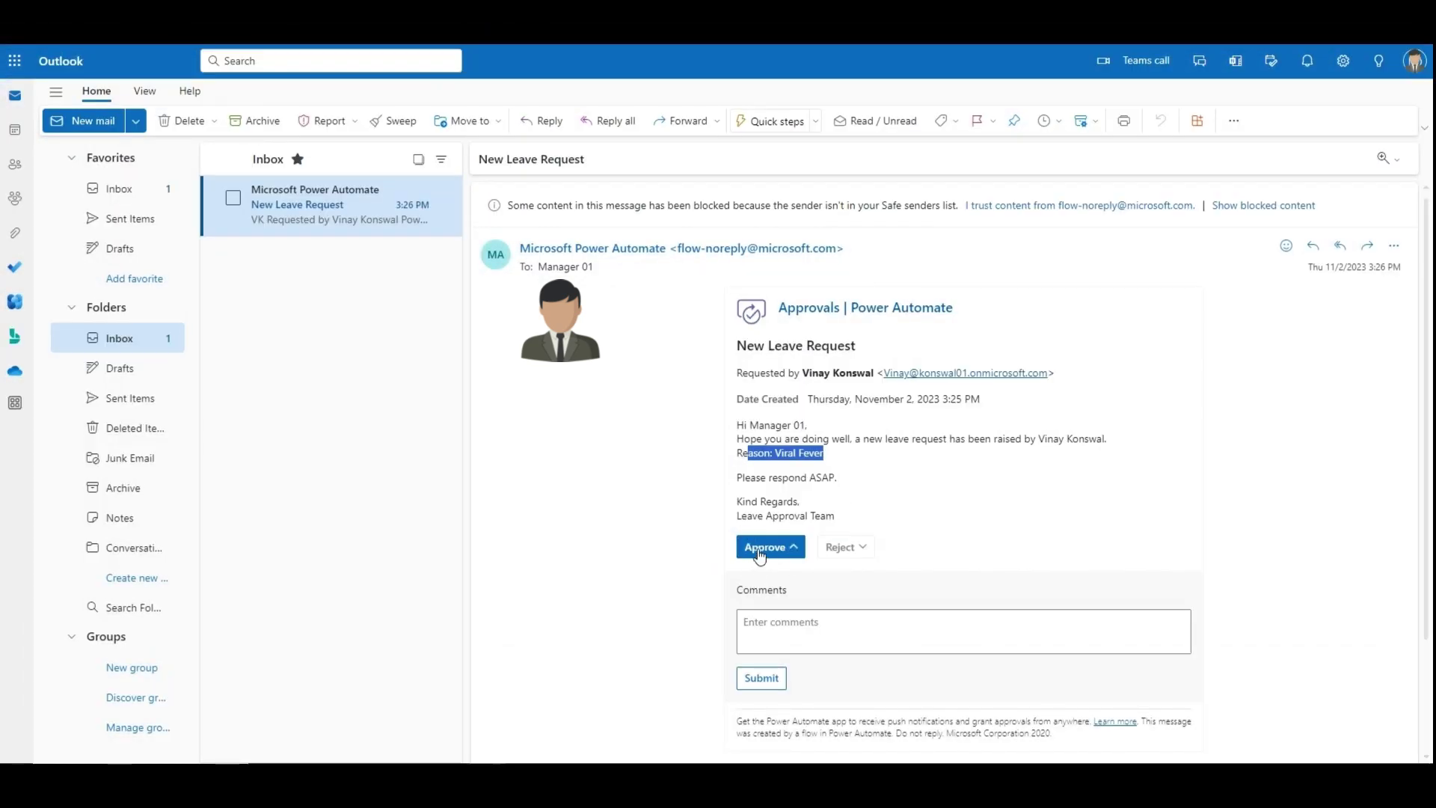
Approve the leave request from the email, submitting it with a "take care!" comment addressed to the employee.
{"action": "left_click", "coordinate": [767, 612]}
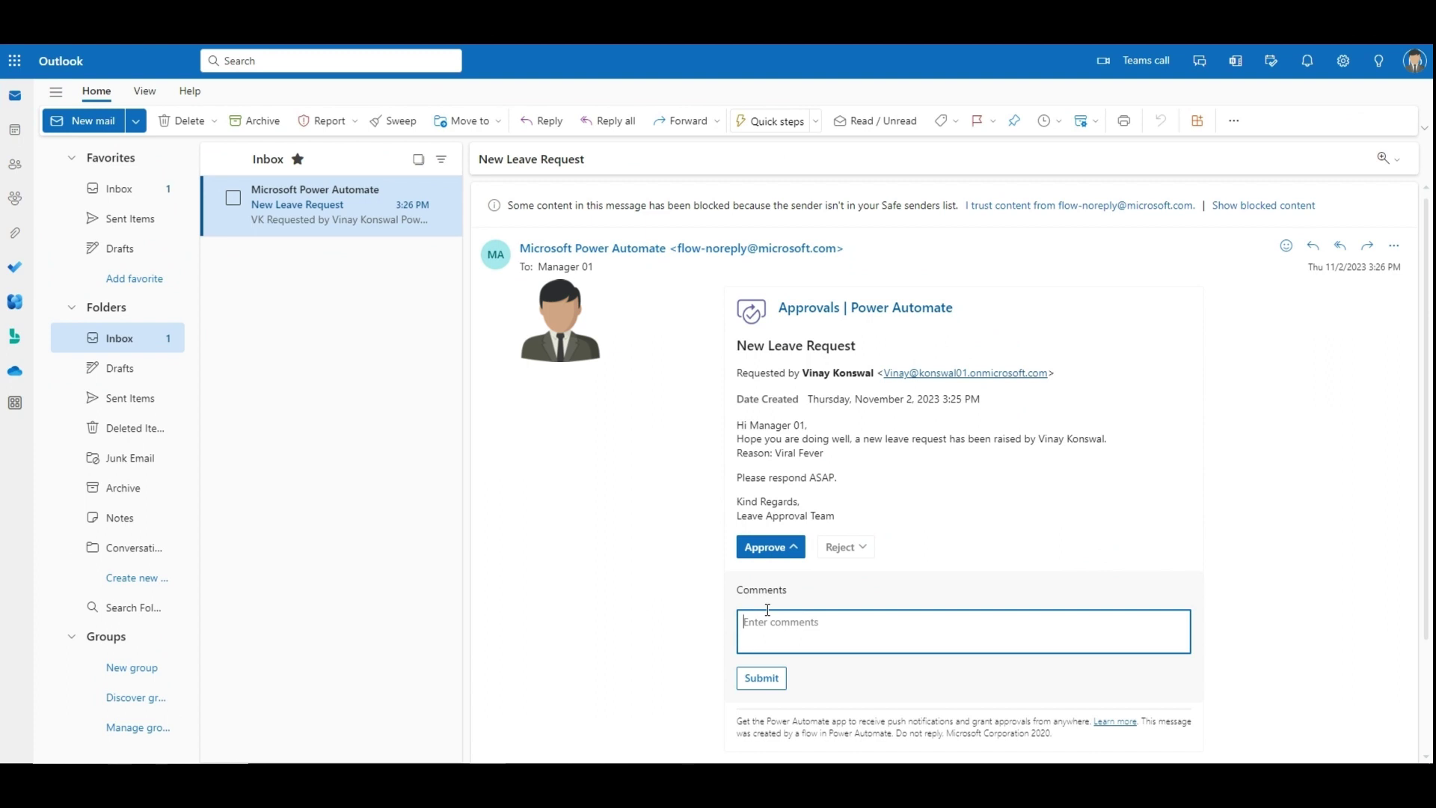
{"action": "type", "text": "Okay Vinay, take care!"}
{"action": "left_click", "coordinate": [780, 678]}
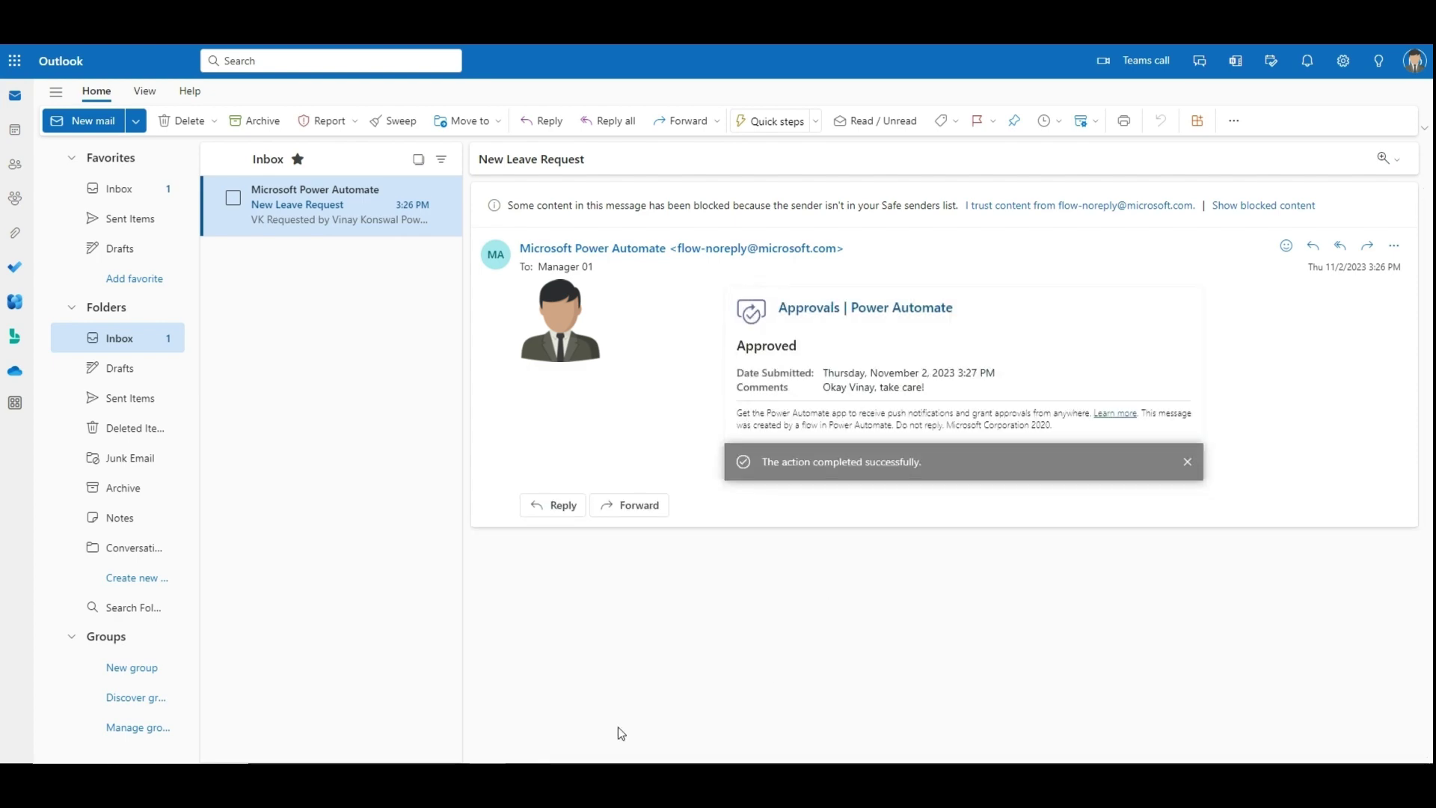
Switch to the tbl_Leave_Request list in SharePoint and refresh it to check the request's approval status and manager comment.
{"action": "key", "text": "alt+Tab"}
{"action": "key", "text": "ctrl+Tab"}
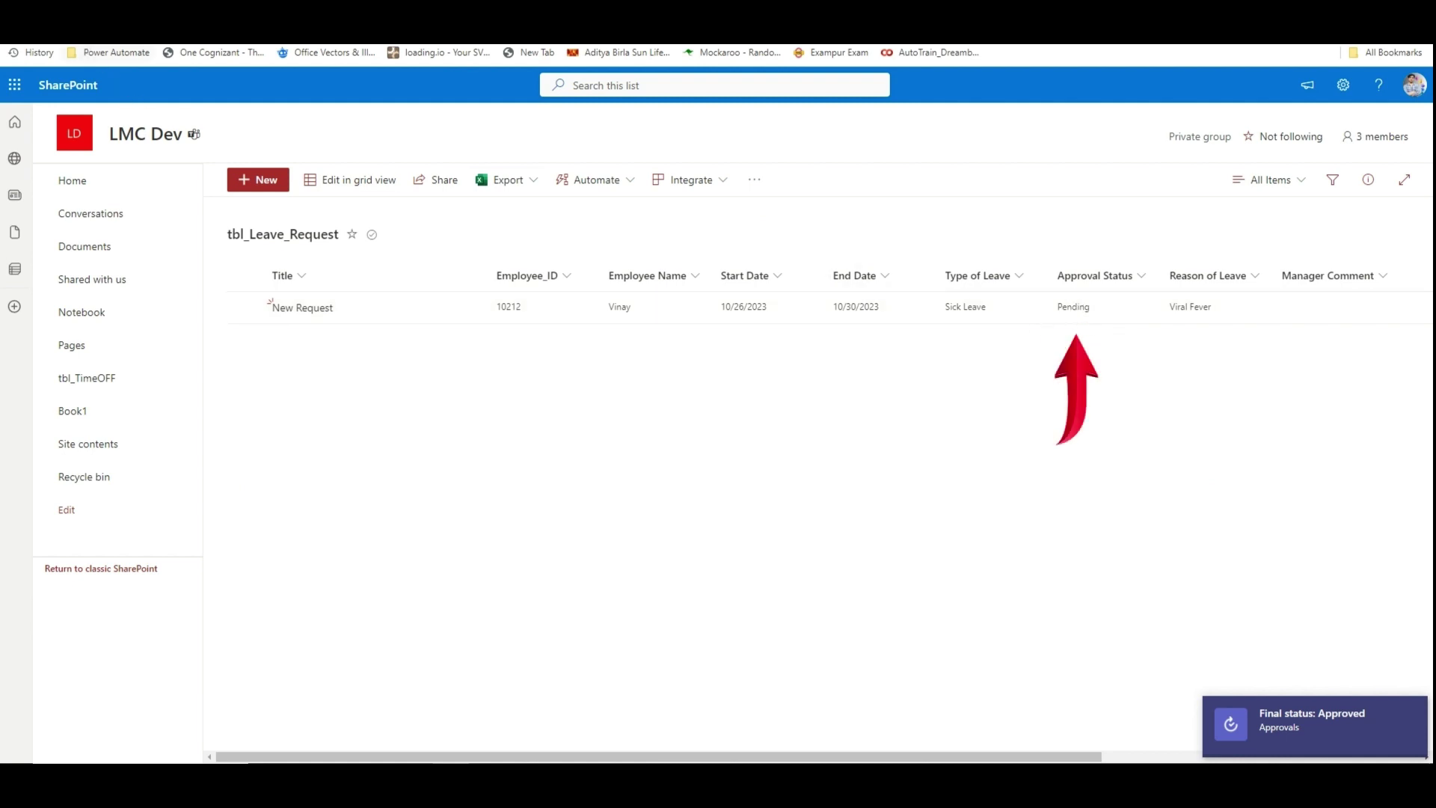
{"action": "key", "text": "F5"}
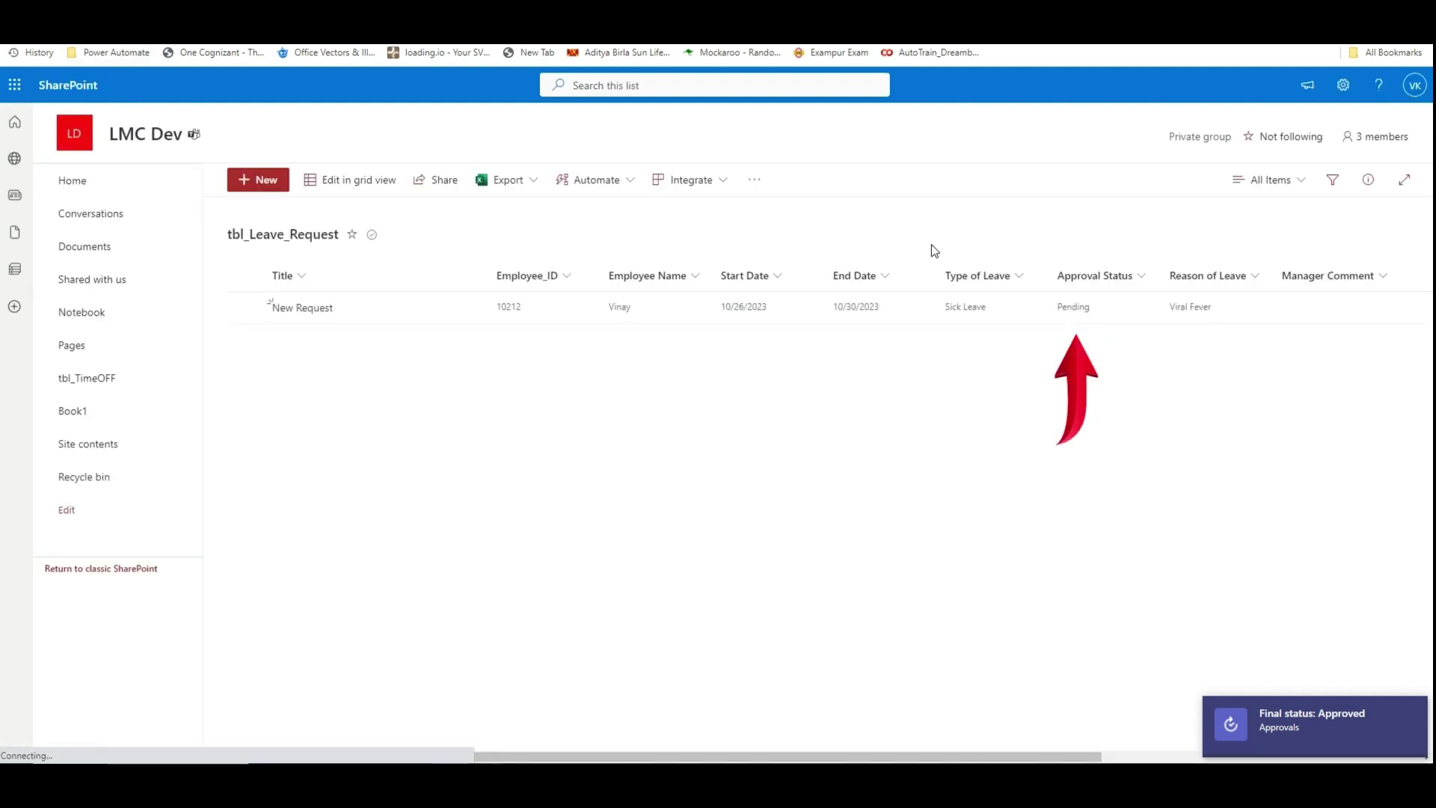
{"action": "key", "text": "F5"}
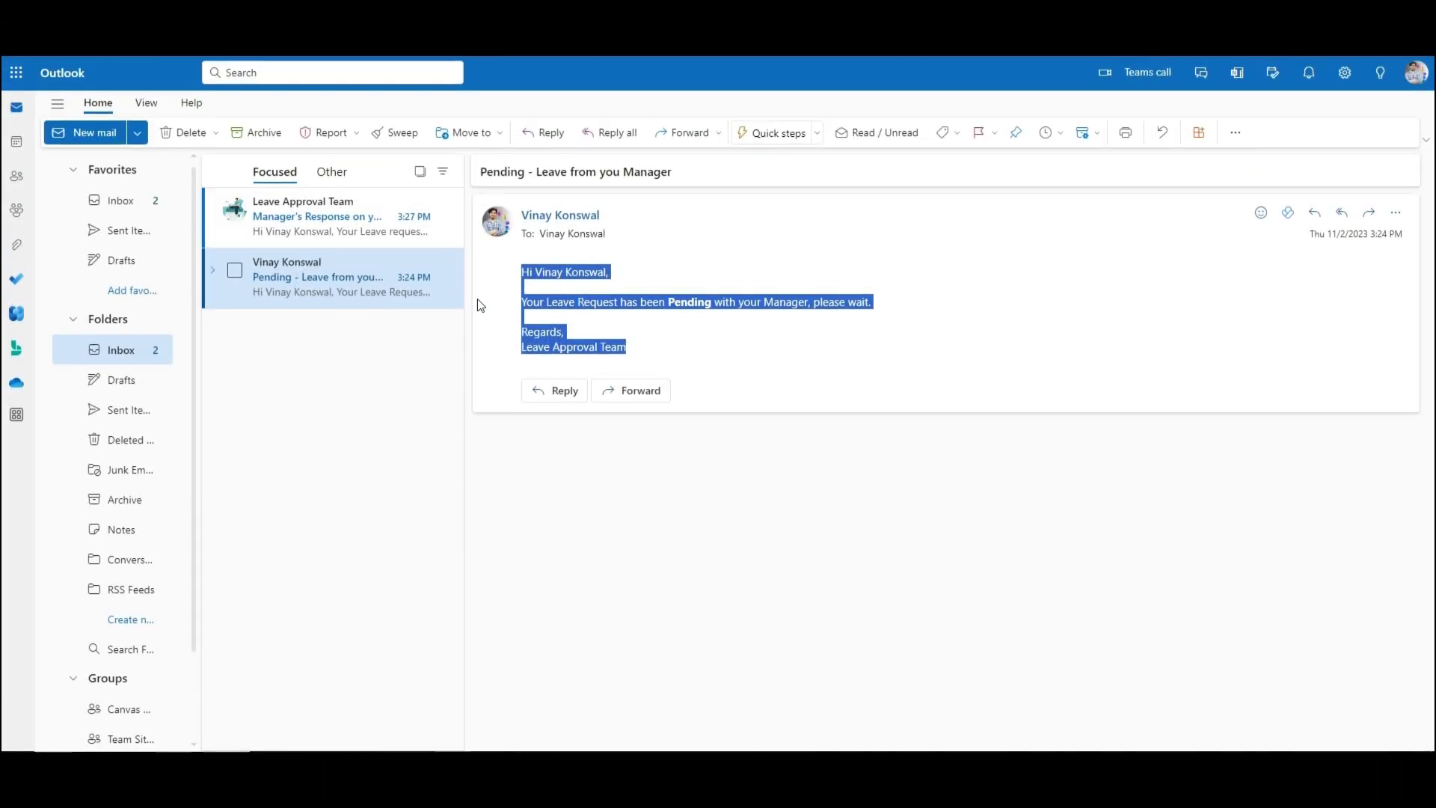
Open the "Manager's Response on your Leave Request" email in the employee's Outlook inbox and read the decision and manager's comment.
{"action": "left_click", "coordinate": [122, 206]}
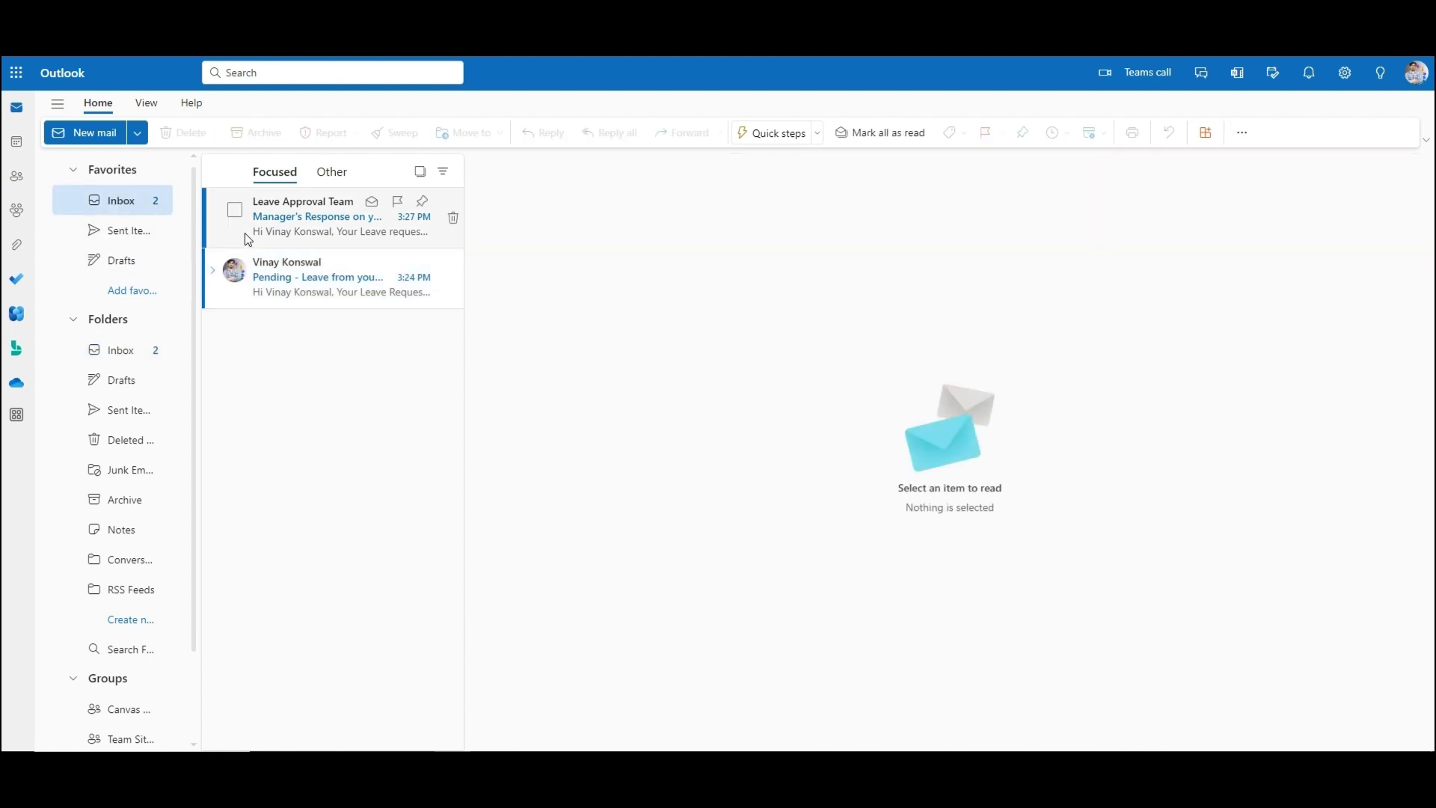
{"action": "left_click", "coordinate": [283, 234]}
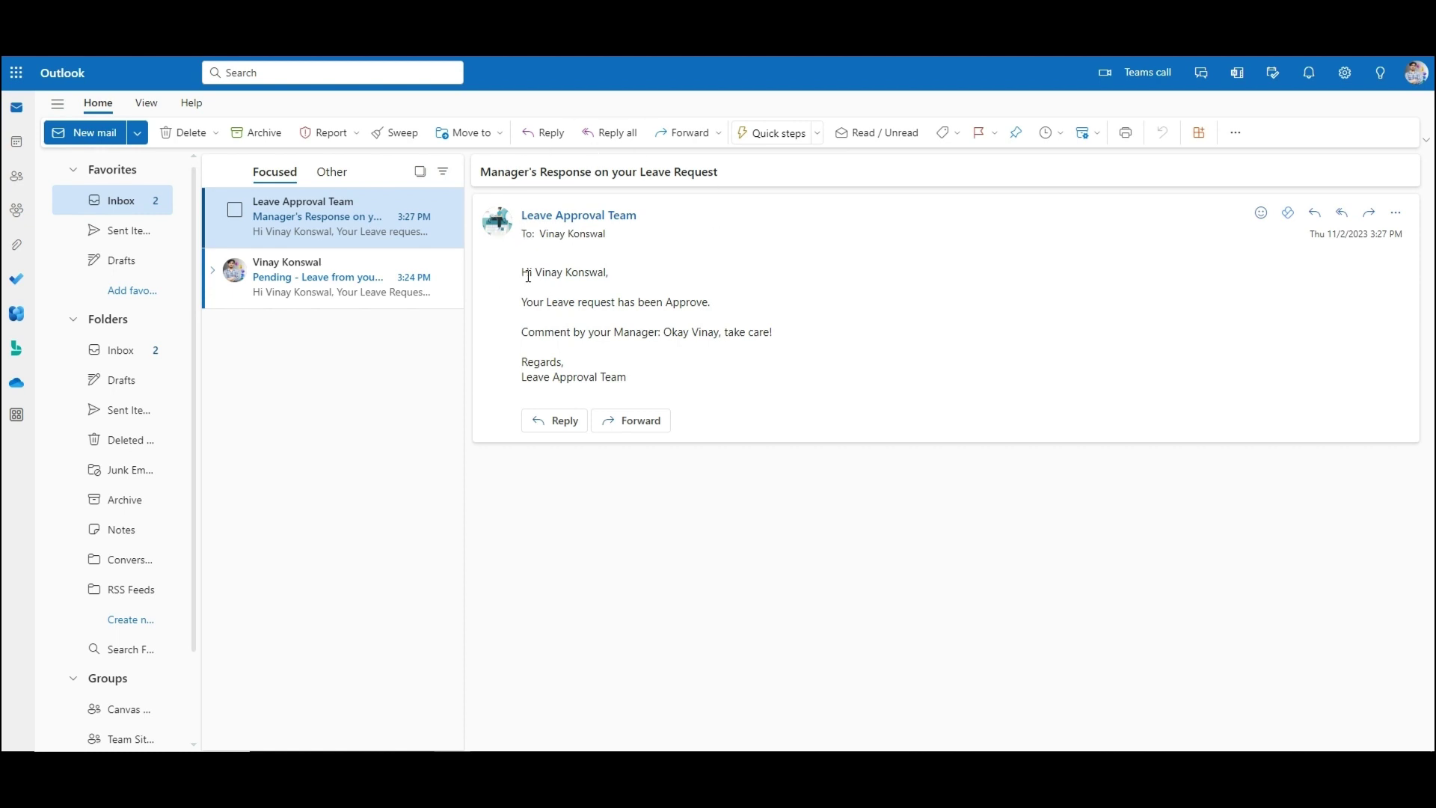
{"action": "left_click_drag", "start_coordinate": [524, 306], "coordinate": [714, 305]}
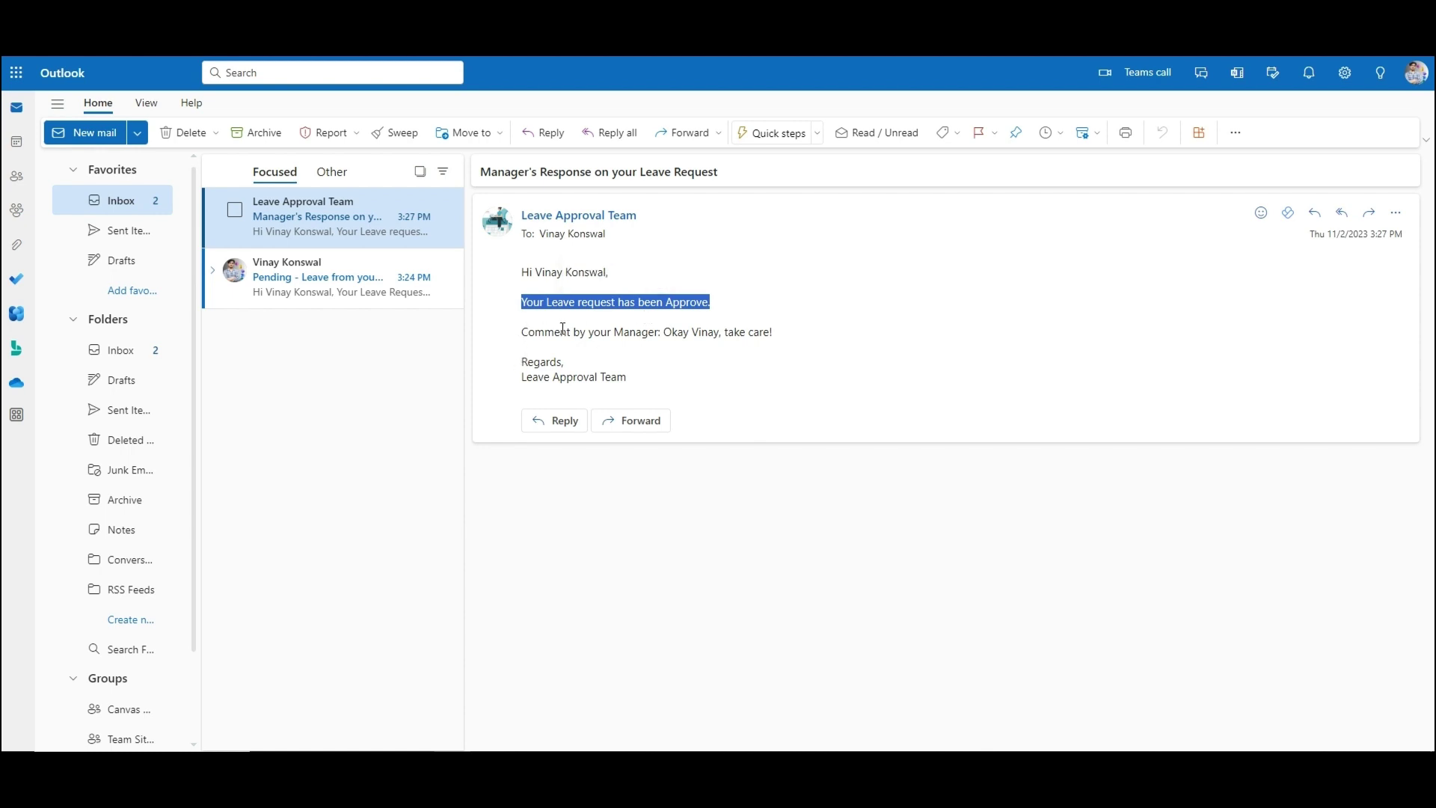
{"action": "left_click", "coordinate": [785, 337]}
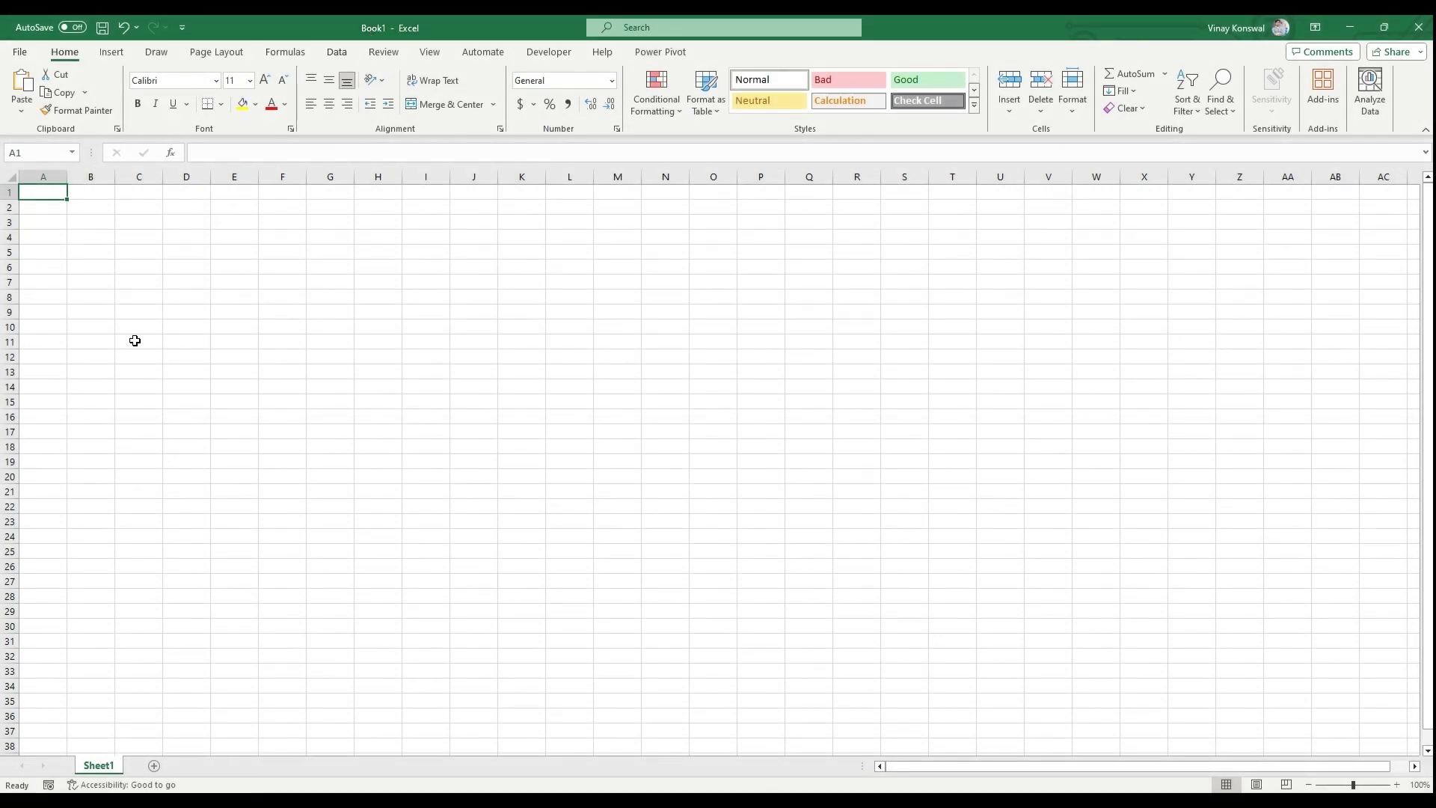
{"action": "left_click", "coordinate": [428, 52]}
{"action": "left_click", "coordinate": [406, 91]}
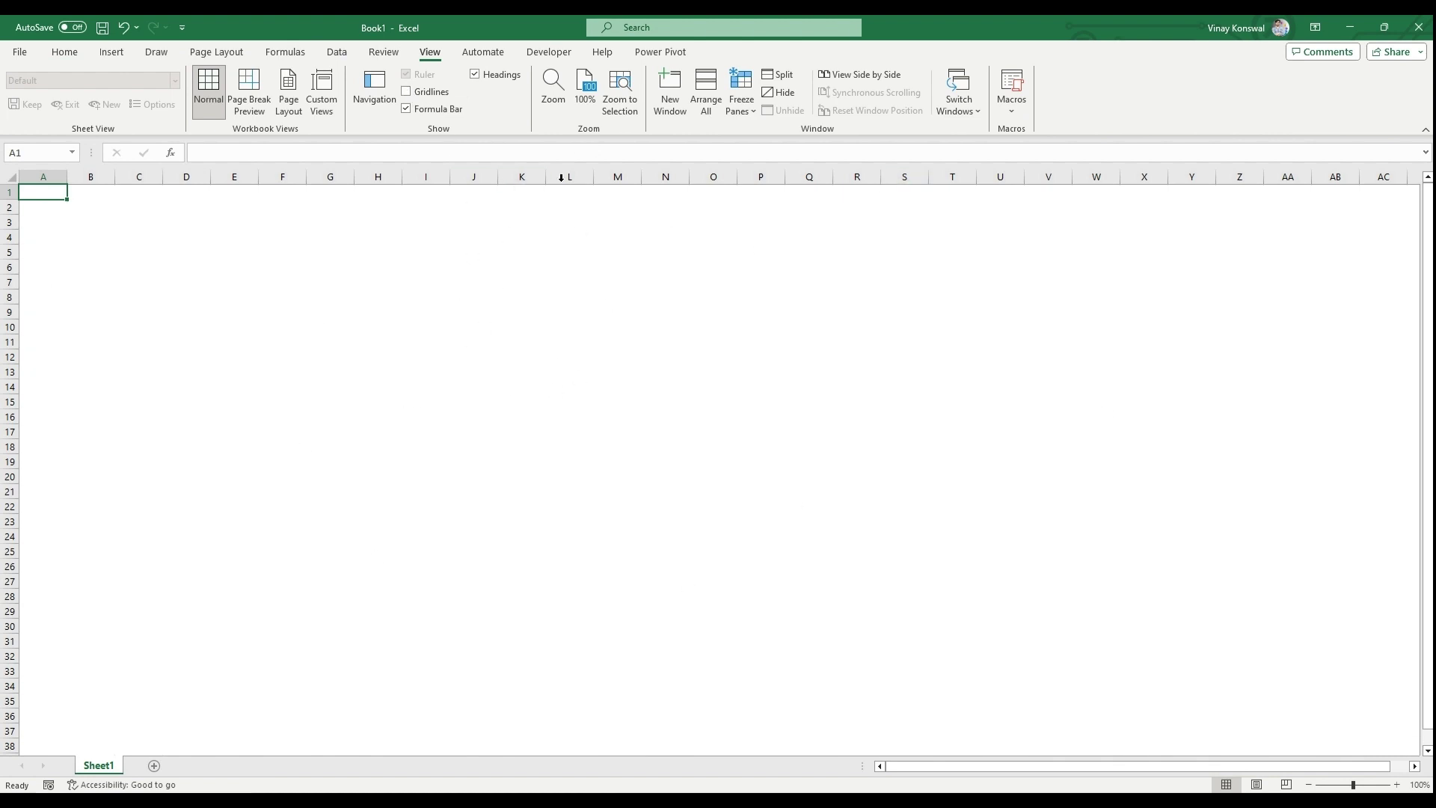
{"action": "left_click", "coordinate": [406, 91]}
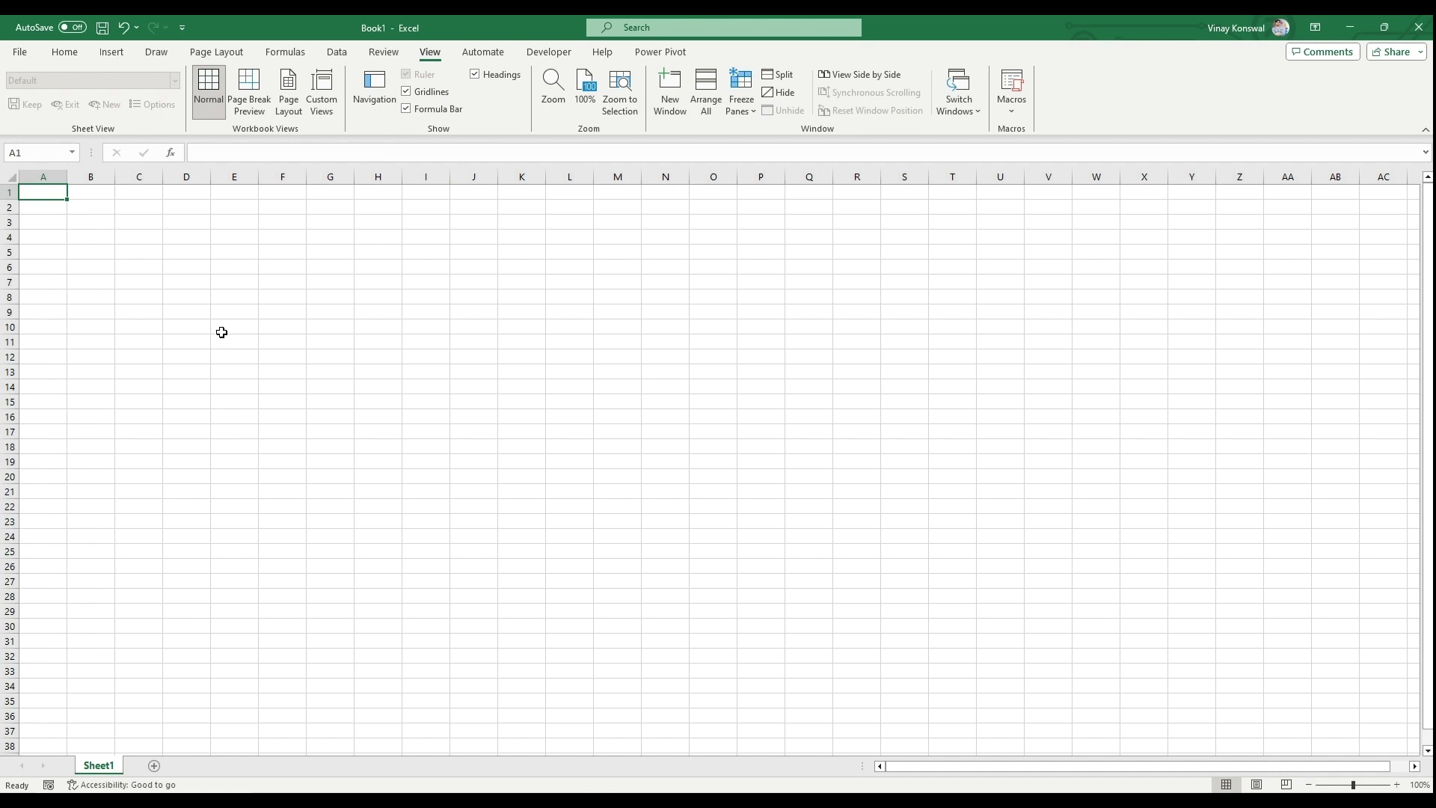
Merge and center cells E10:J11 on Sheet1 of the blank Excel workbook and enter the title "Leave Approval Form".
{"action": "left_click_drag", "start_coordinate": [221, 330], "coordinate": [452, 342]}
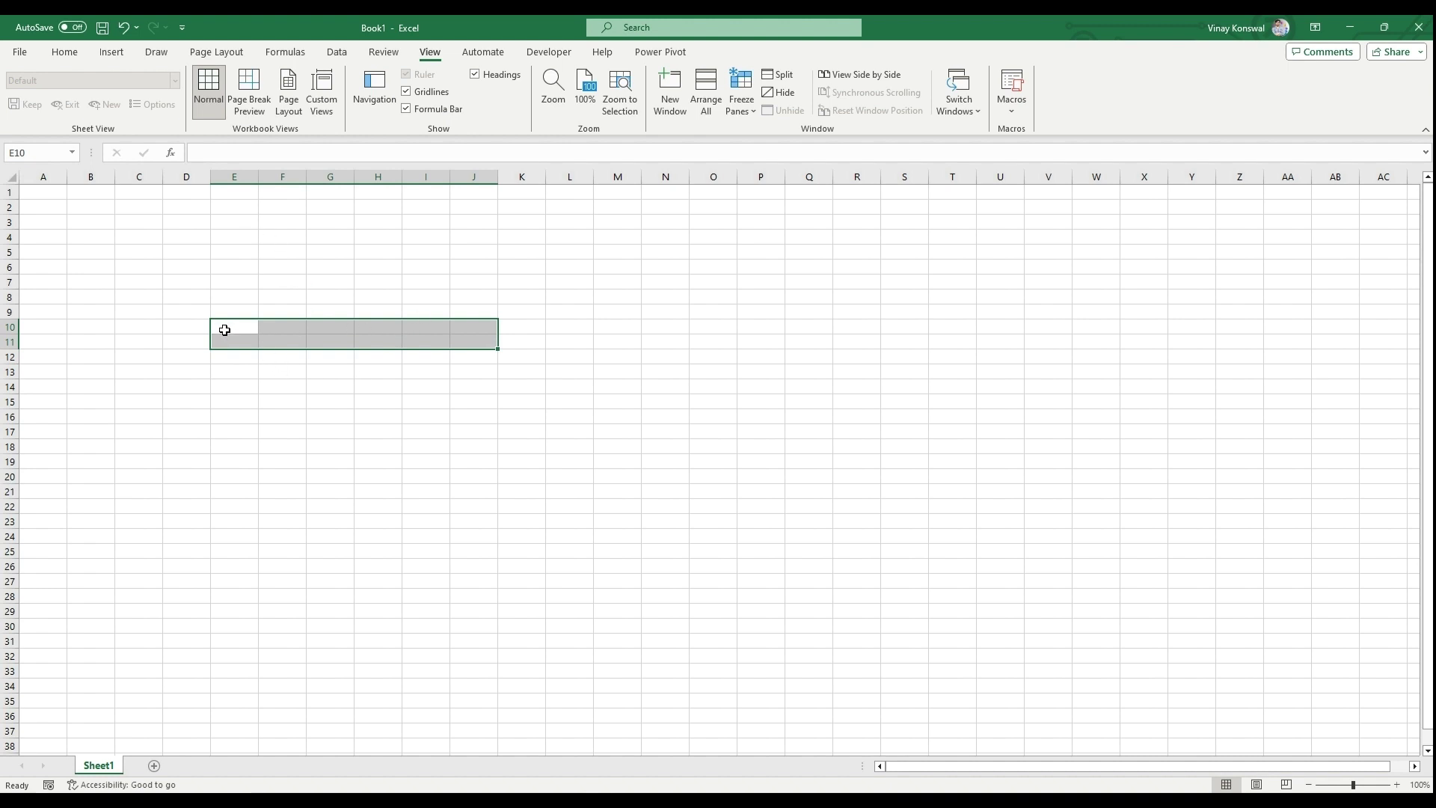
{"action": "left_click", "coordinate": [64, 52]}
{"action": "left_click", "coordinate": [435, 105]}
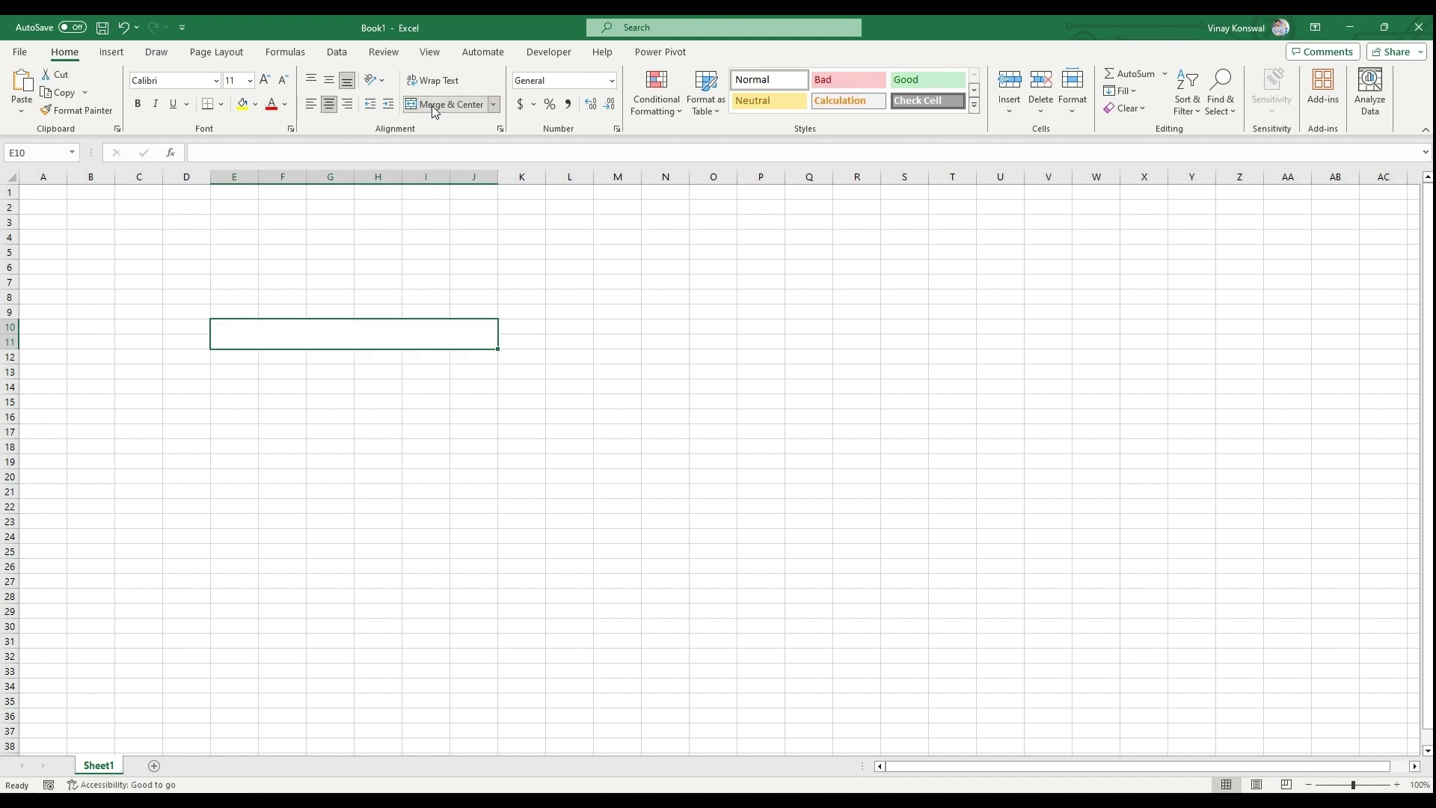
{"action": "left_click", "coordinate": [219, 154]}
{"action": "type", "text": "Leave Approval Form"}
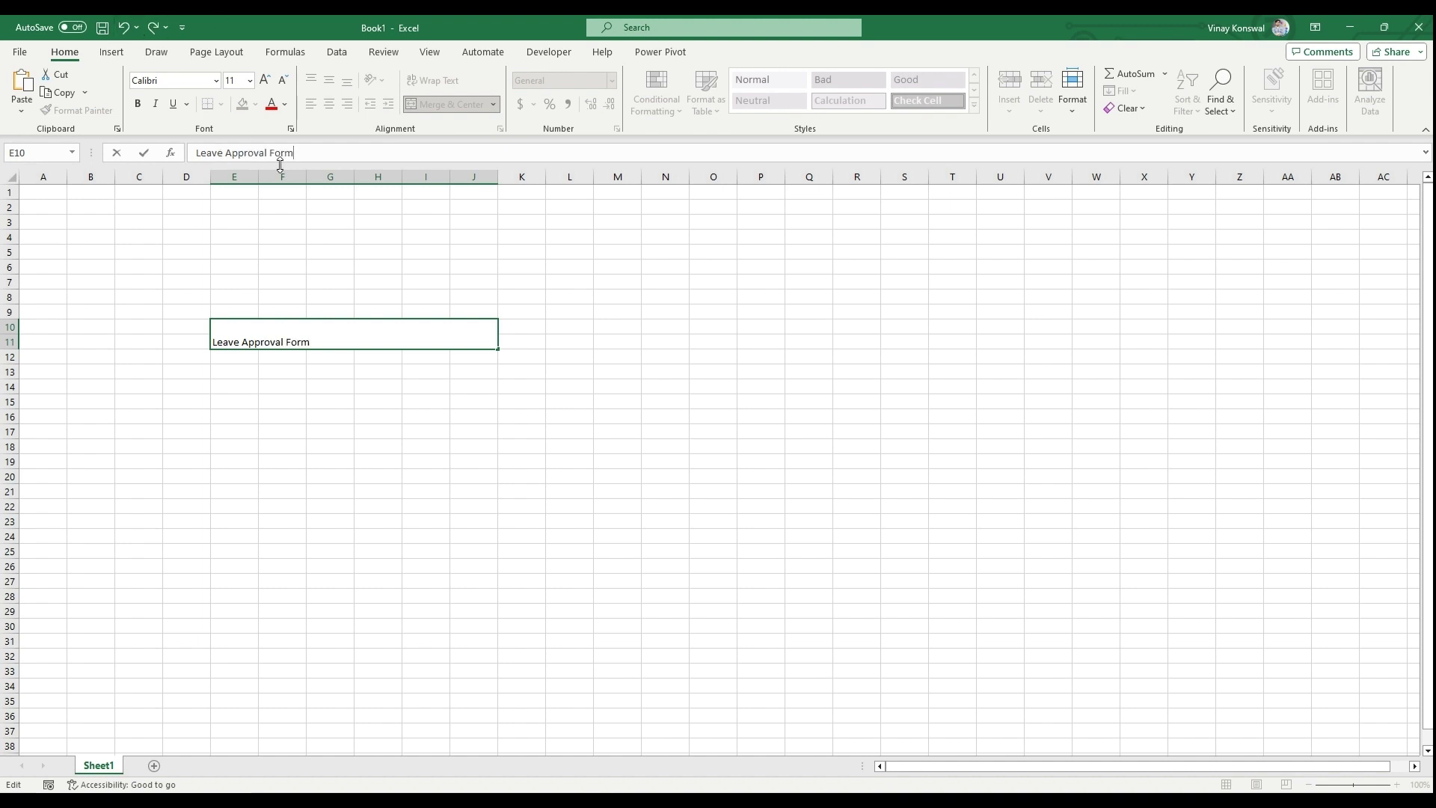
Set the form title's font size to 20 and middle-align it vertically in the merged cell.
{"action": "left_click", "coordinate": [234, 80]}
{"action": "type", "text": "20"}
{"action": "key", "text": "Return"}
{"action": "key", "text": "shift+Home"}
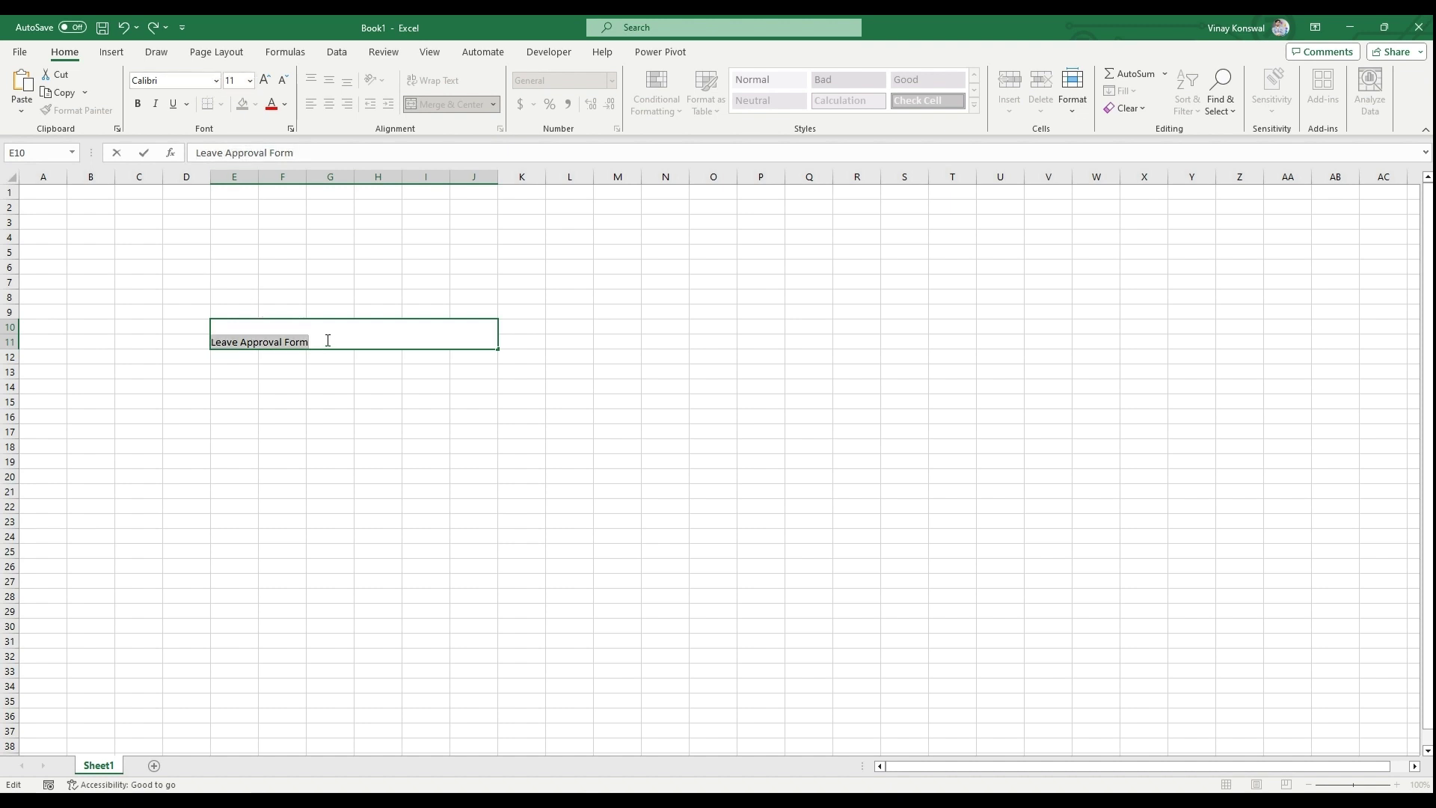
{"action": "left_click", "coordinate": [250, 80]}
{"action": "left_click", "coordinate": [241, 238]}
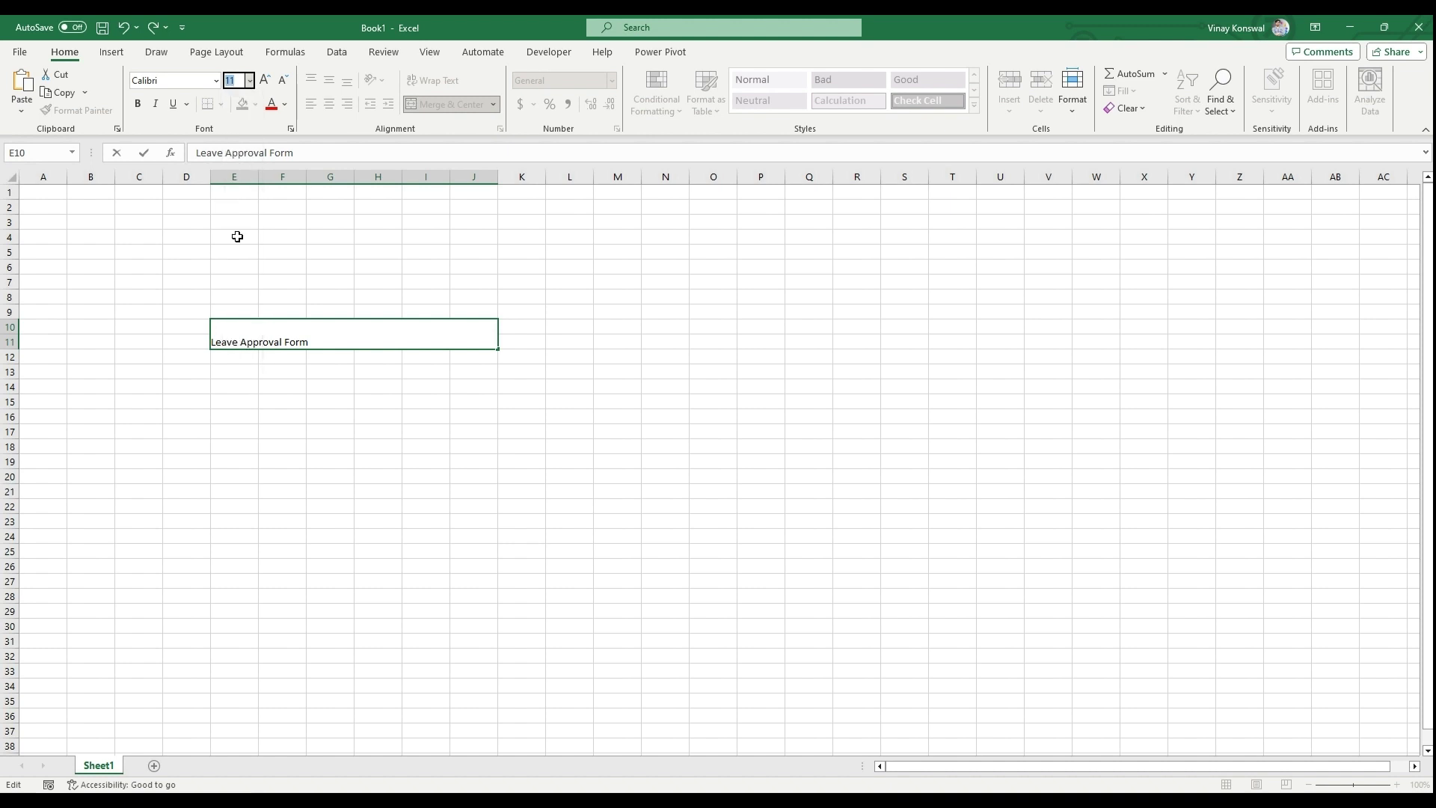
{"action": "key", "text": "Return"}
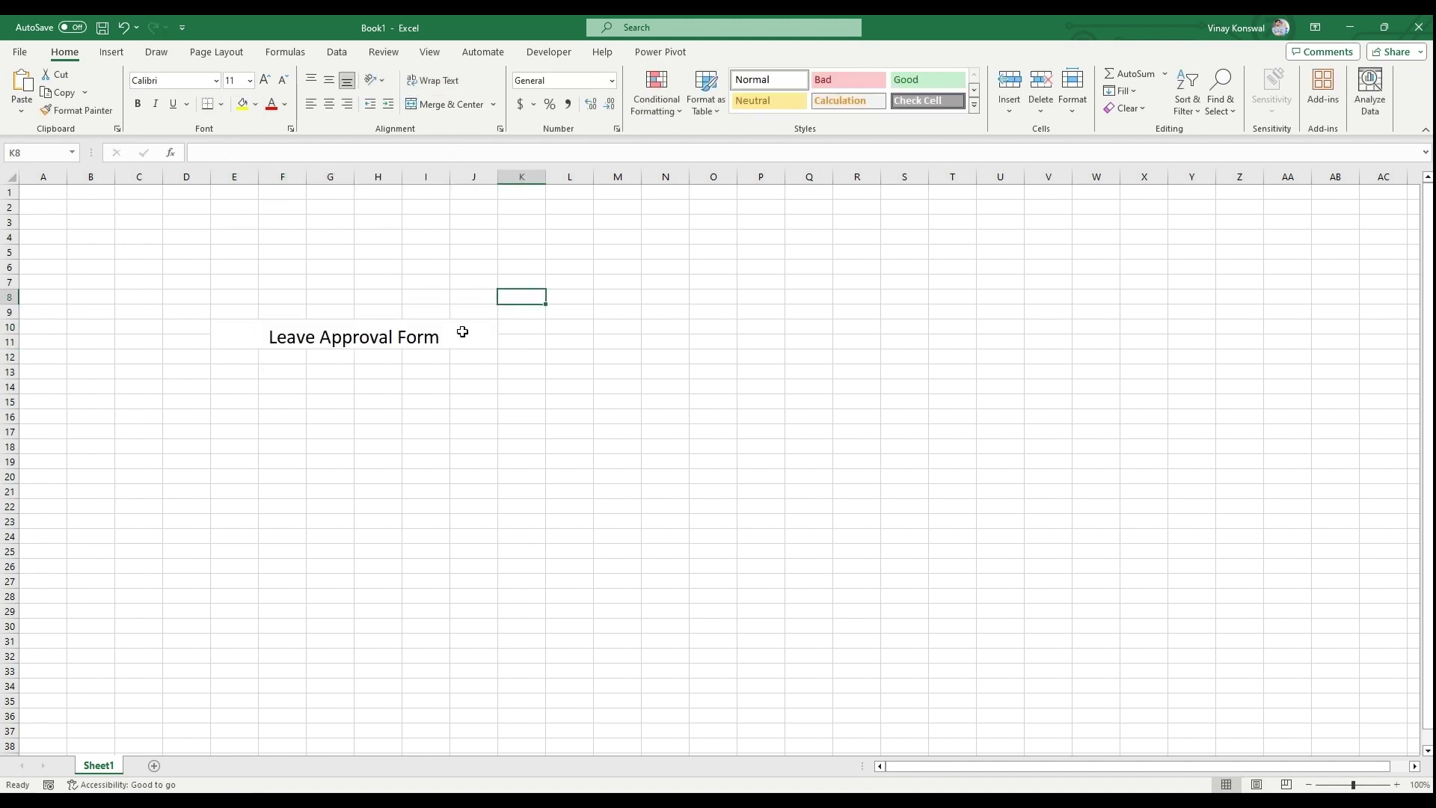
{"action": "key", "text": "alt+h"}
{"action": "key", "text": "m"}
{"action": "key", "text": "c"}
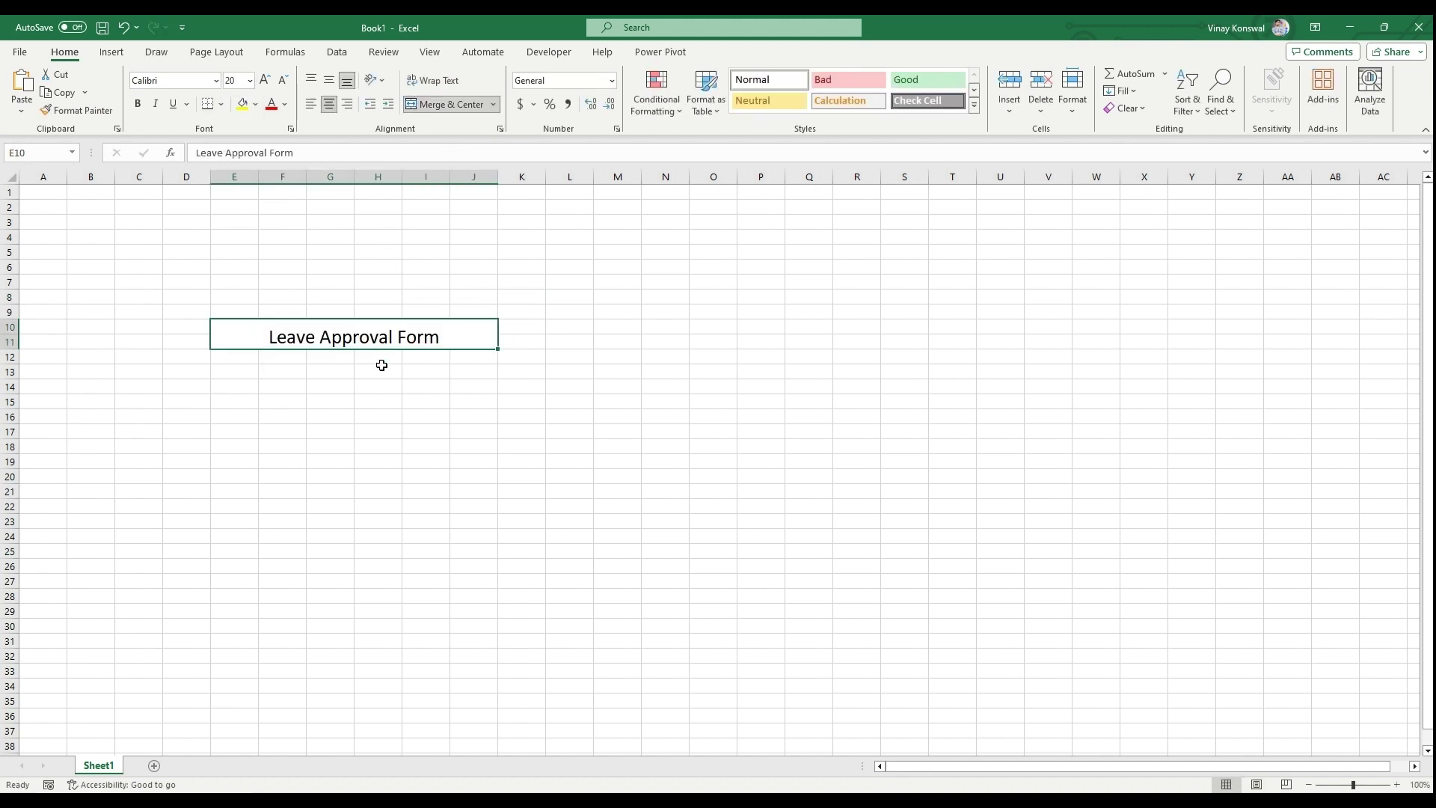
{"action": "left_click", "coordinate": [329, 82]}
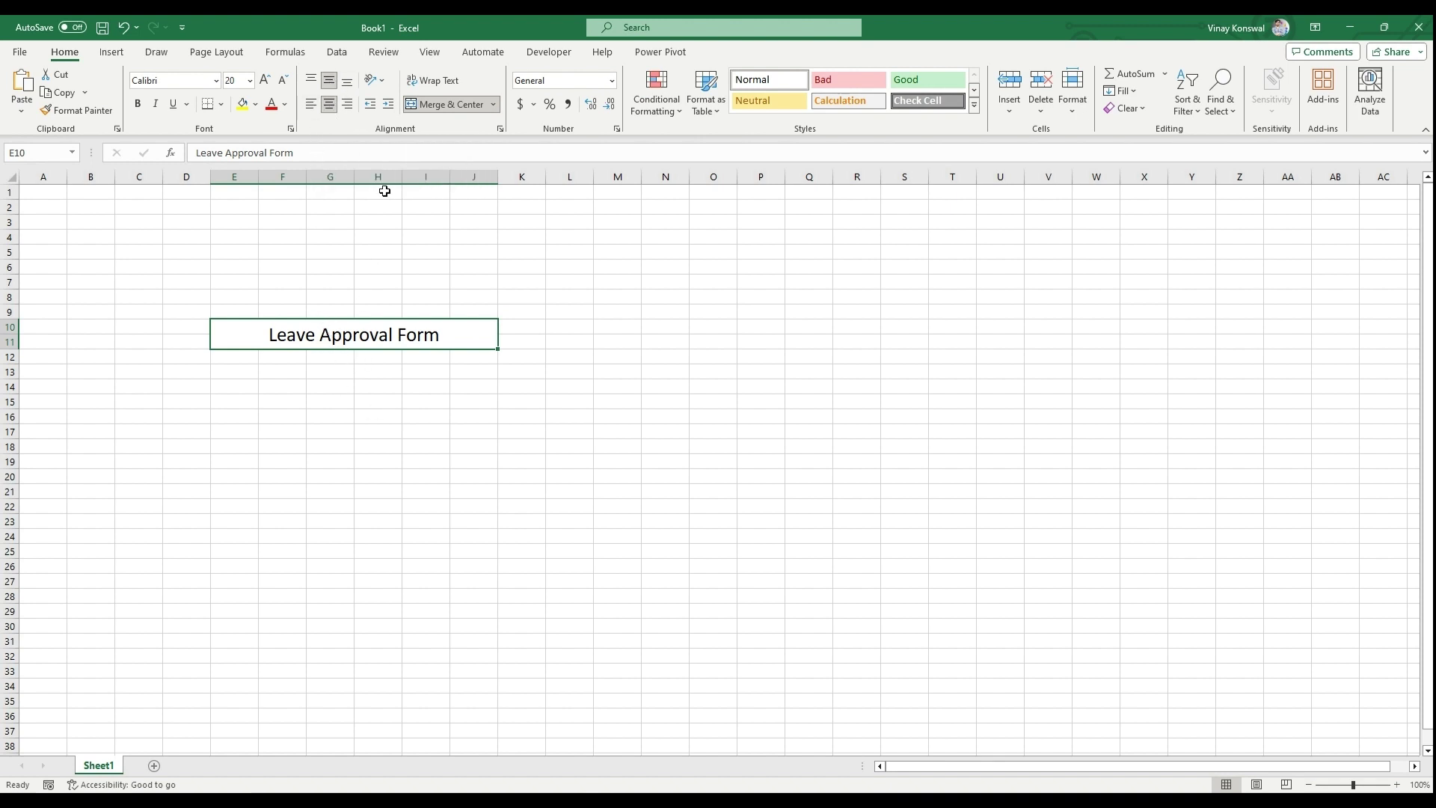
Format the form title with a dark blue fill and white bold text at font size 16.
{"action": "left_click", "coordinate": [258, 106]}
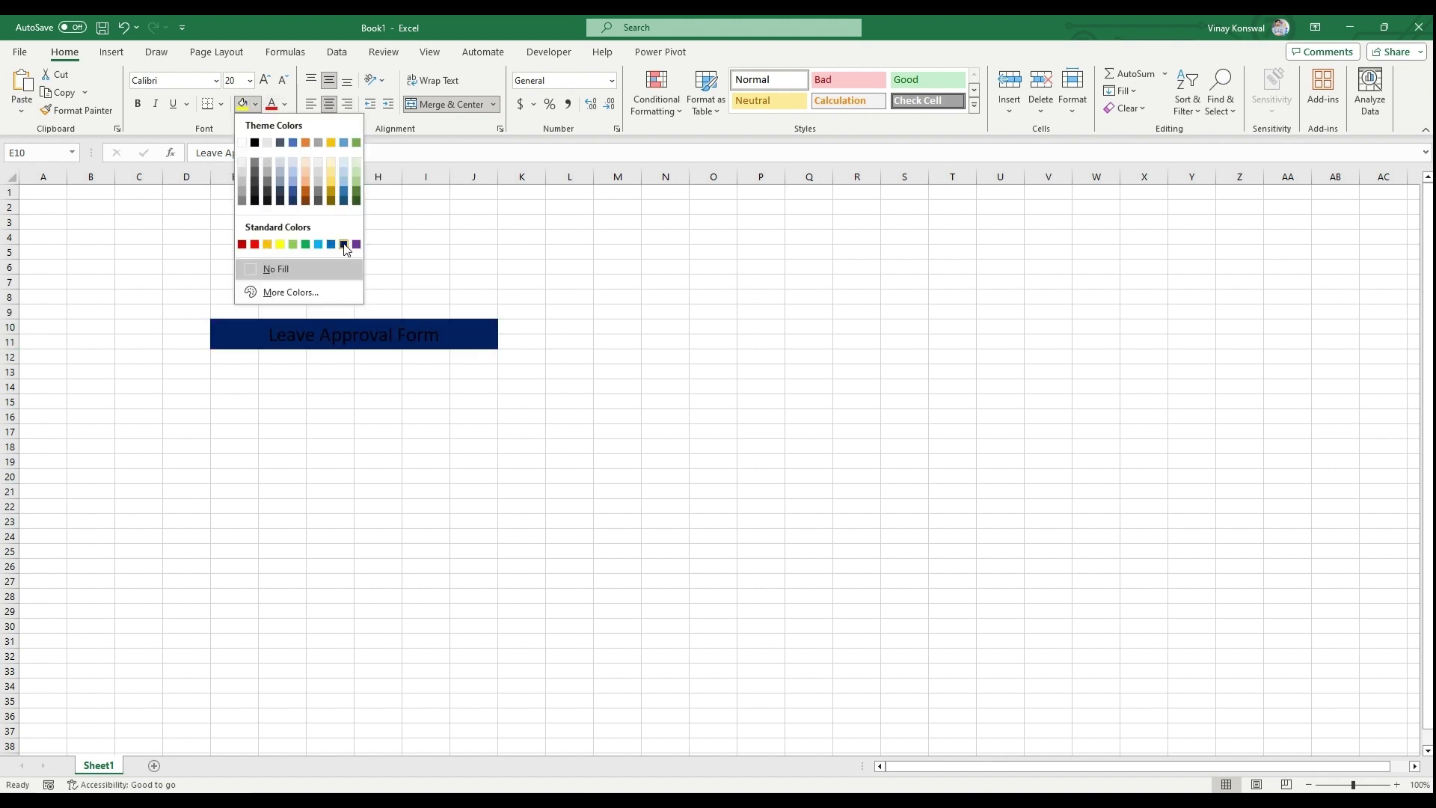
{"action": "left_click", "coordinate": [344, 243]}
{"action": "left_click", "coordinate": [285, 104]}
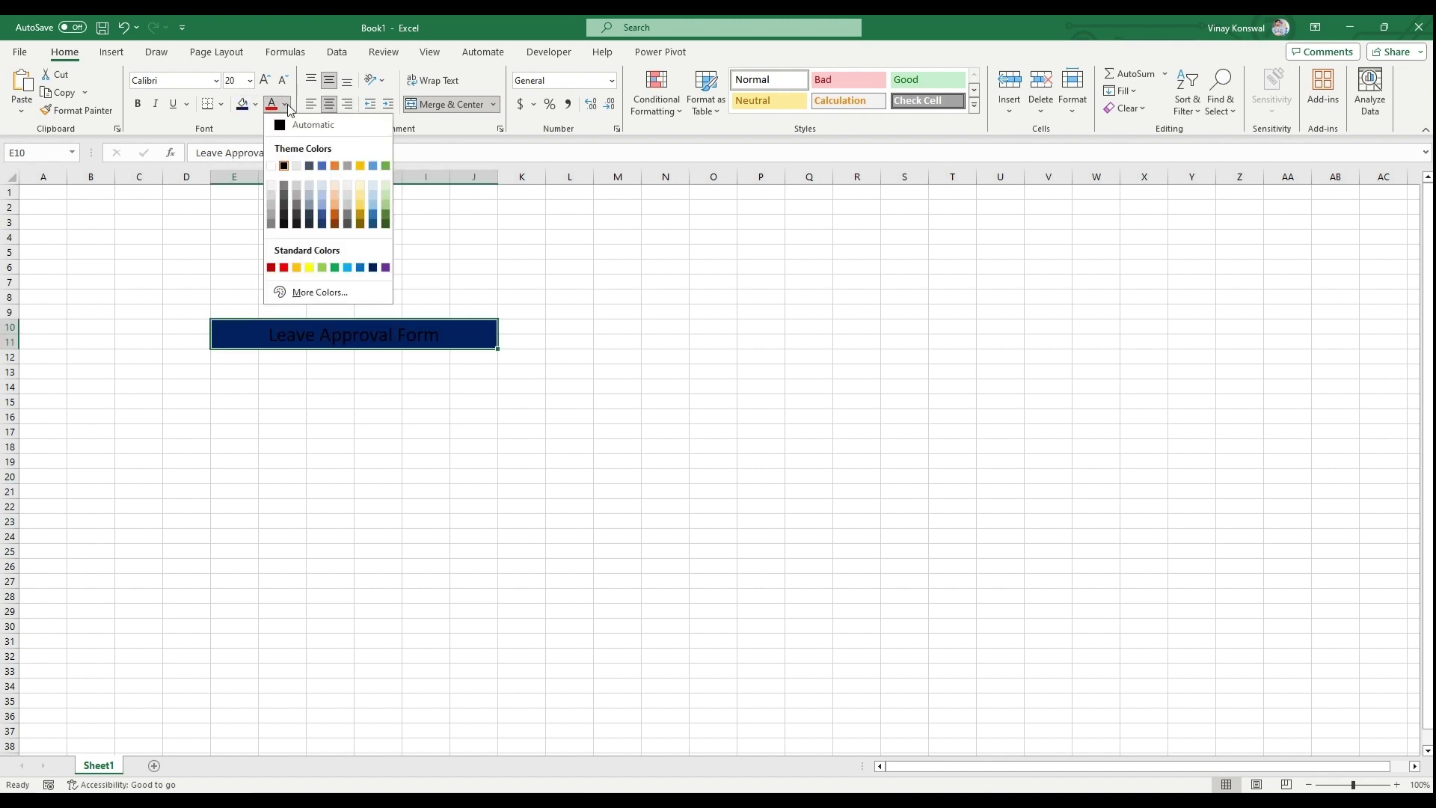
{"action": "left_click", "coordinate": [274, 163]}
{"action": "left_click", "coordinate": [138, 103]}
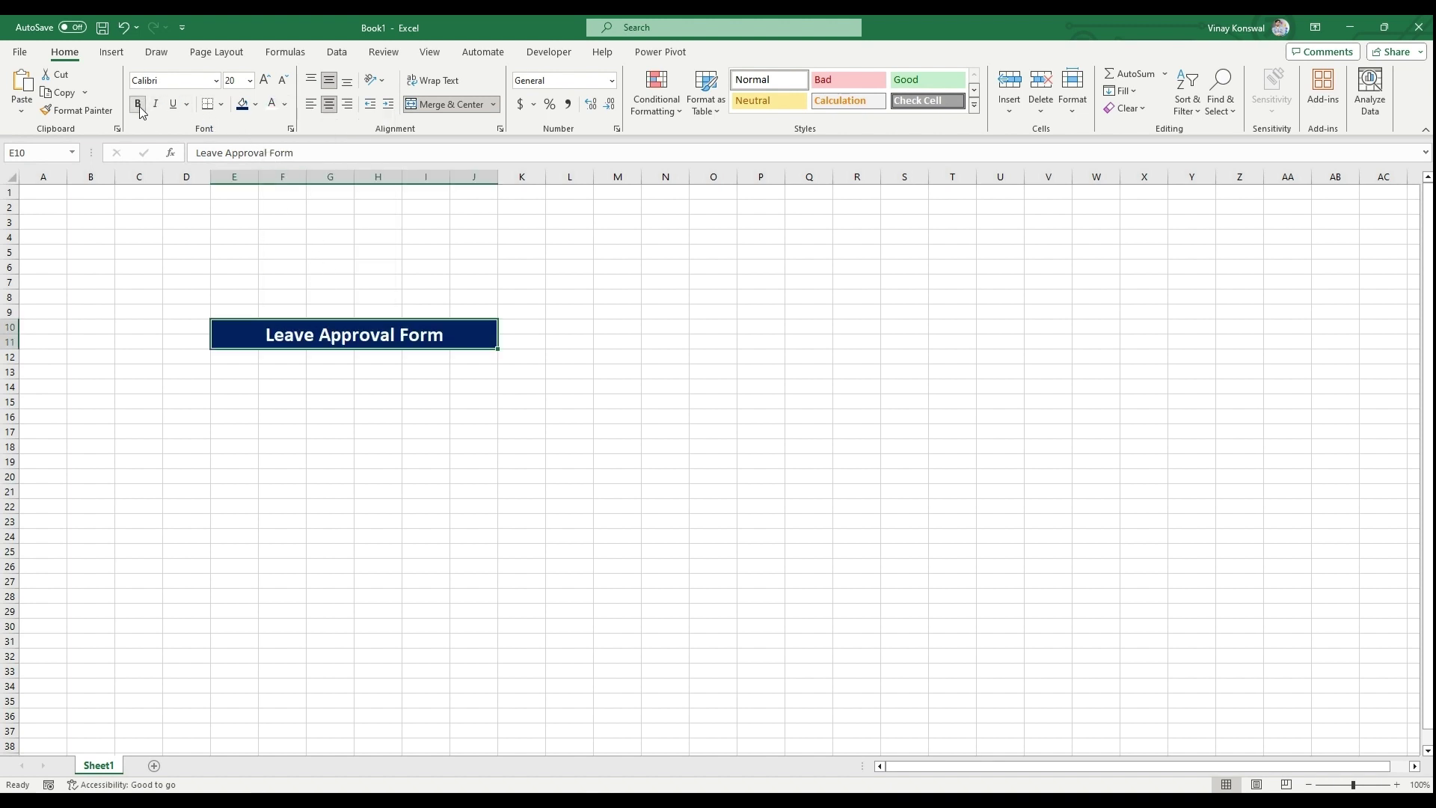
{"action": "left_click", "coordinate": [250, 80]}
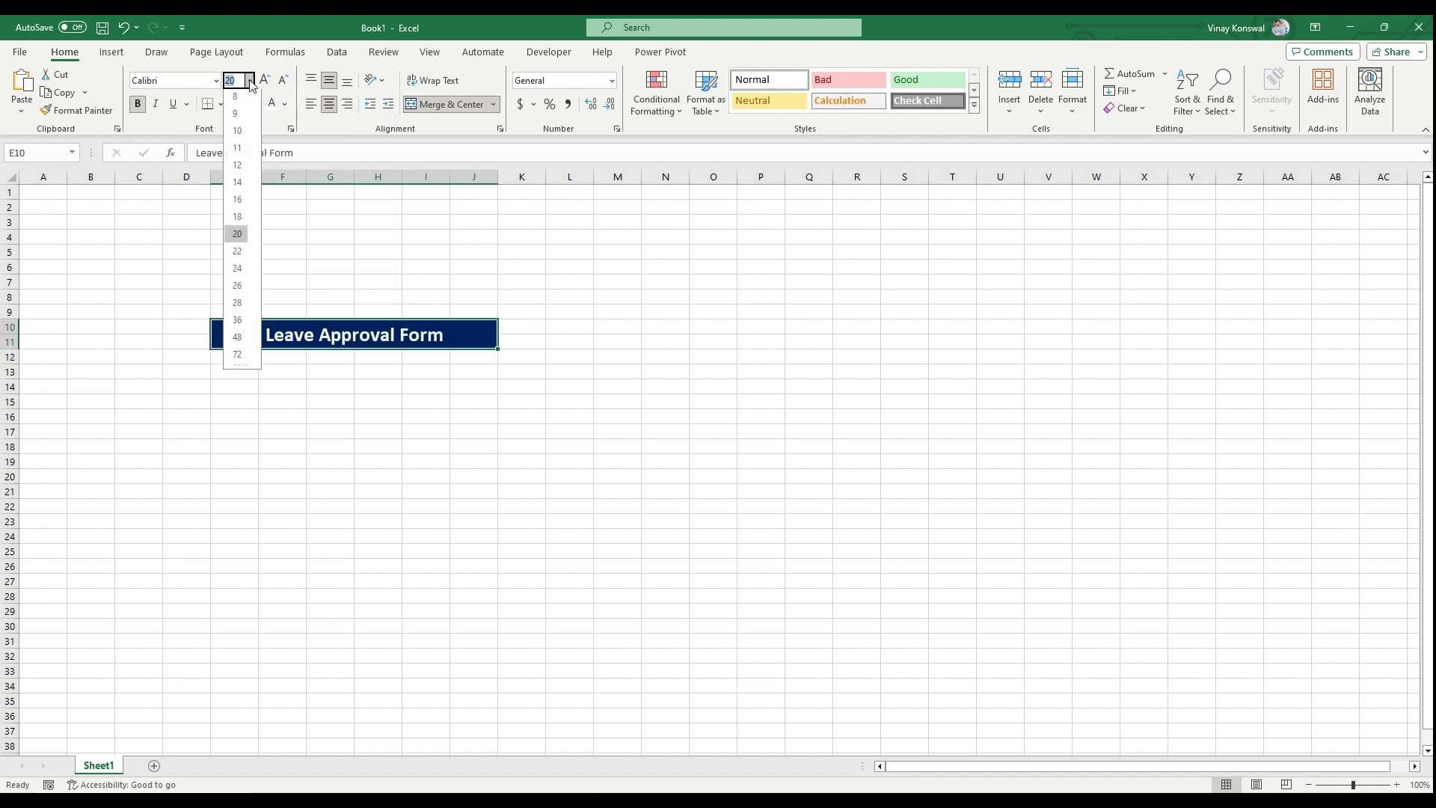
{"action": "left_click", "coordinate": [241, 207]}
Try all borders together with outside borders on the form body E12:J29, and undo the border formatting.
{"action": "left_click", "coordinate": [221, 355]}
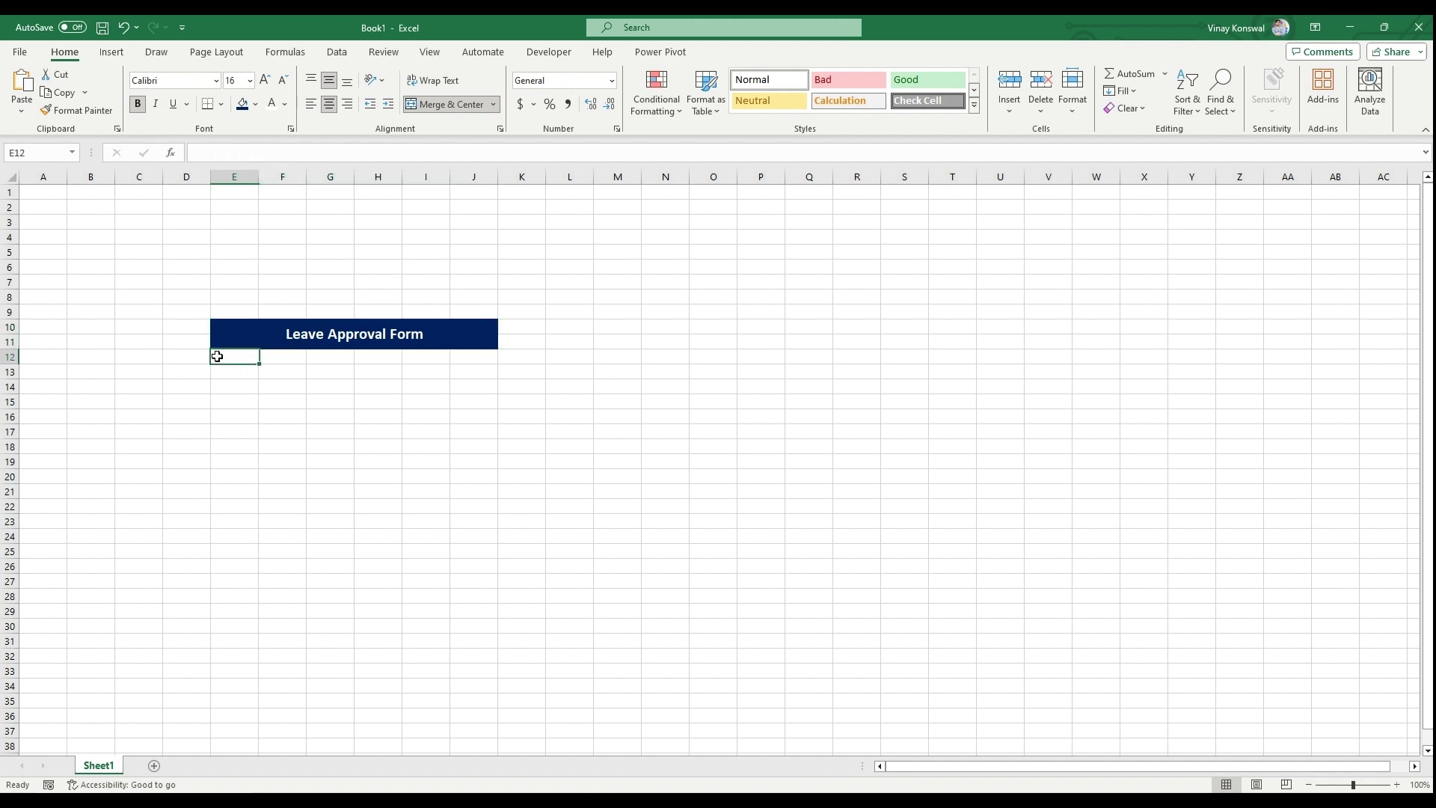
{"action": "left_click_drag", "start_coordinate": [238, 357], "coordinate": [487, 608]}
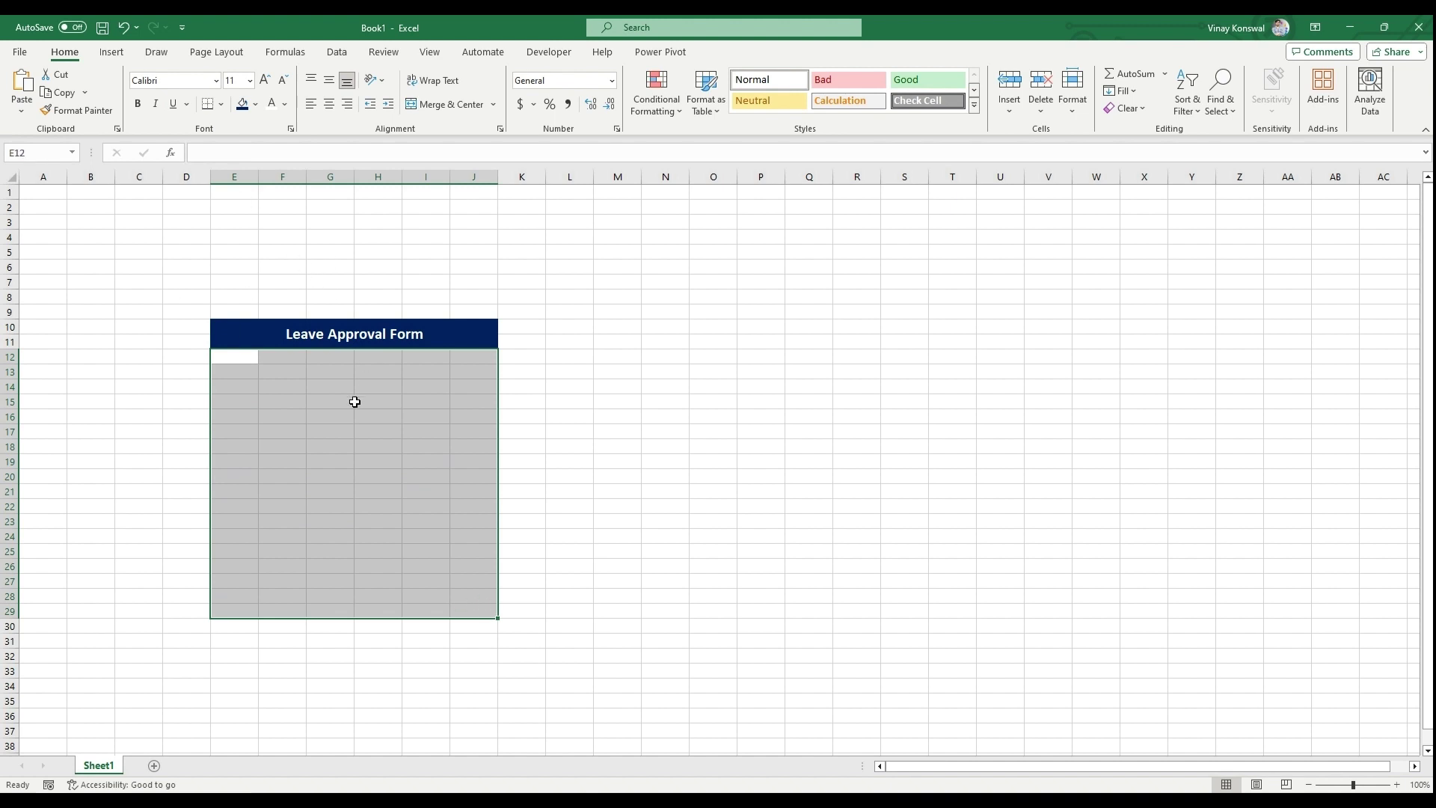
{"action": "left_click", "coordinate": [223, 107]}
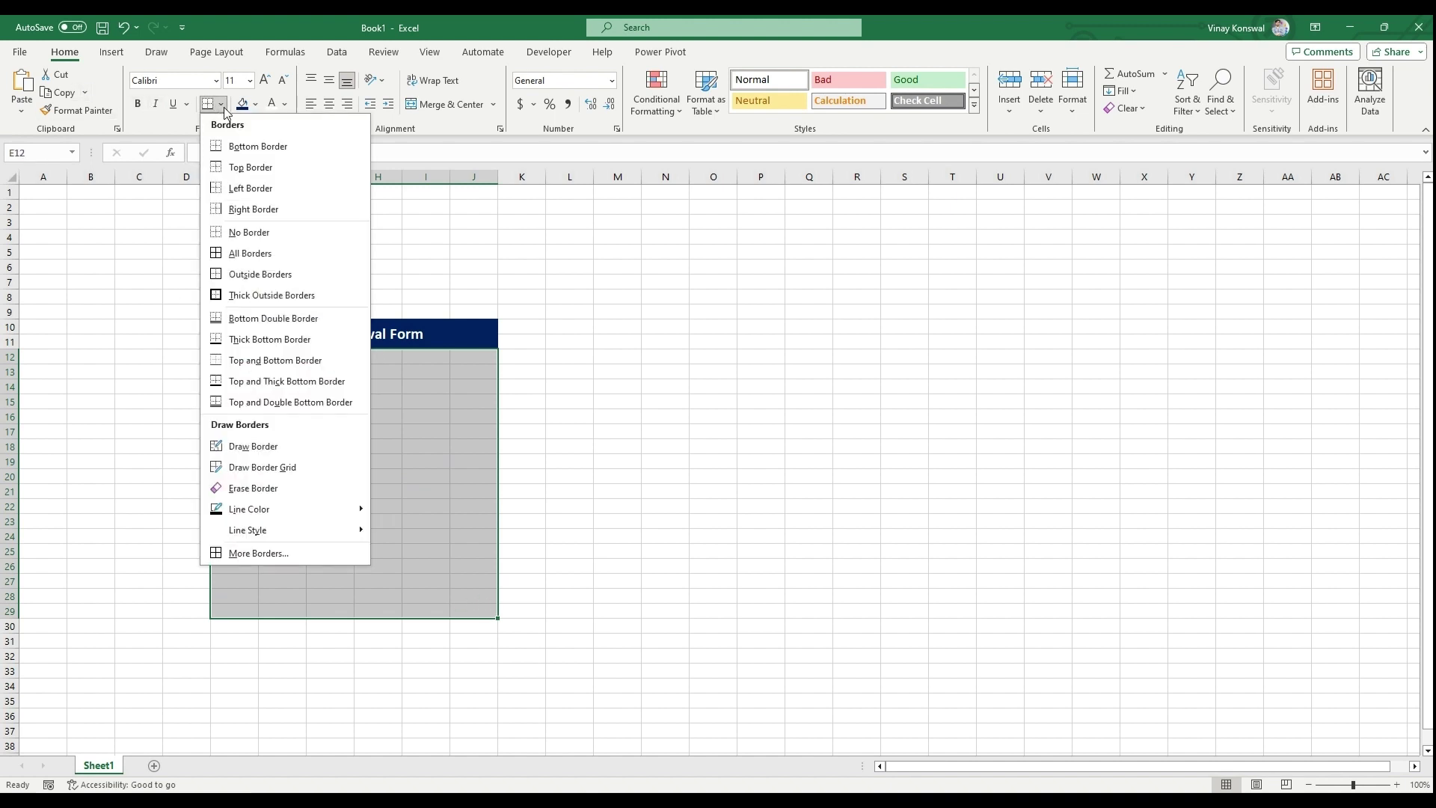
{"action": "left_click", "coordinate": [271, 256]}
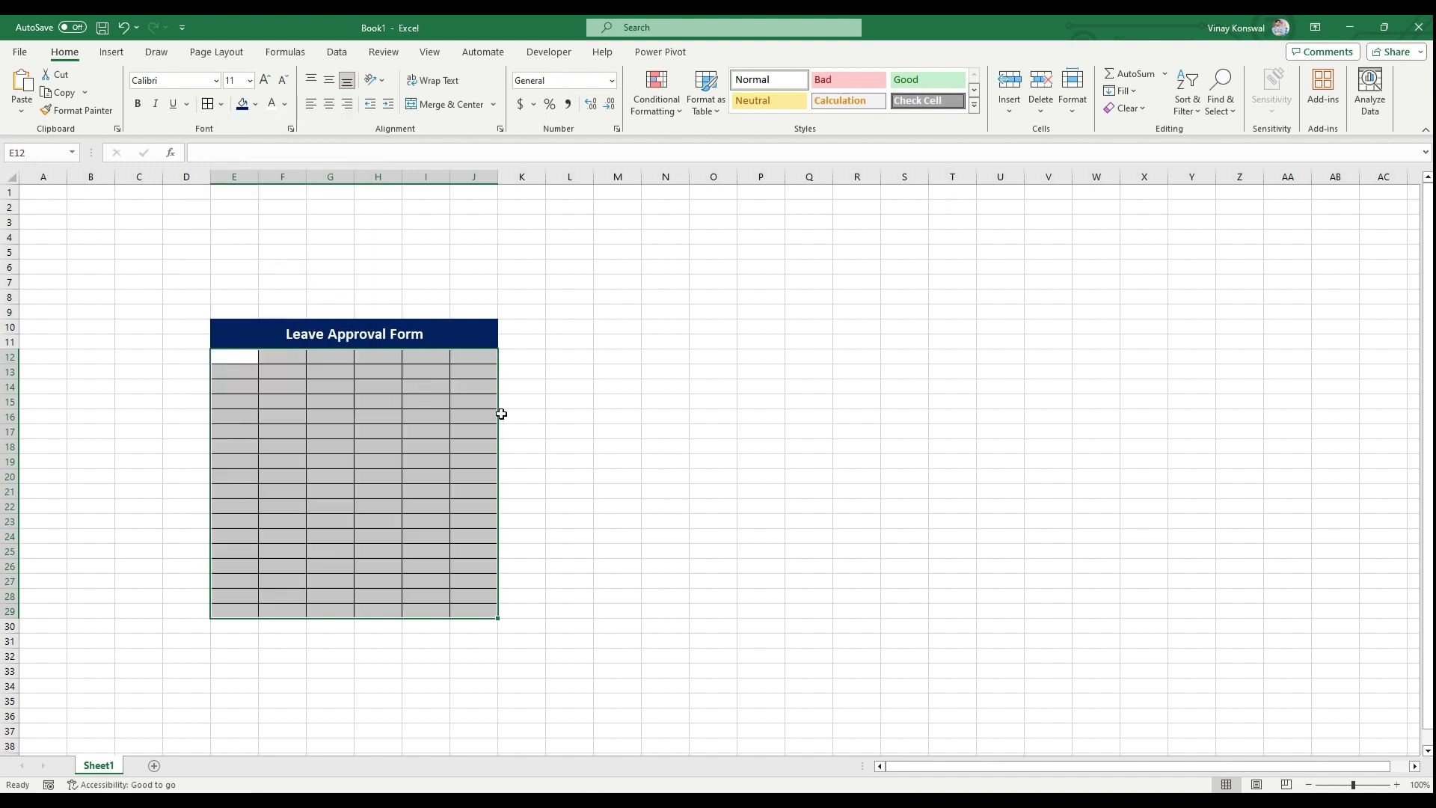
{"action": "left_click", "coordinate": [221, 104]}
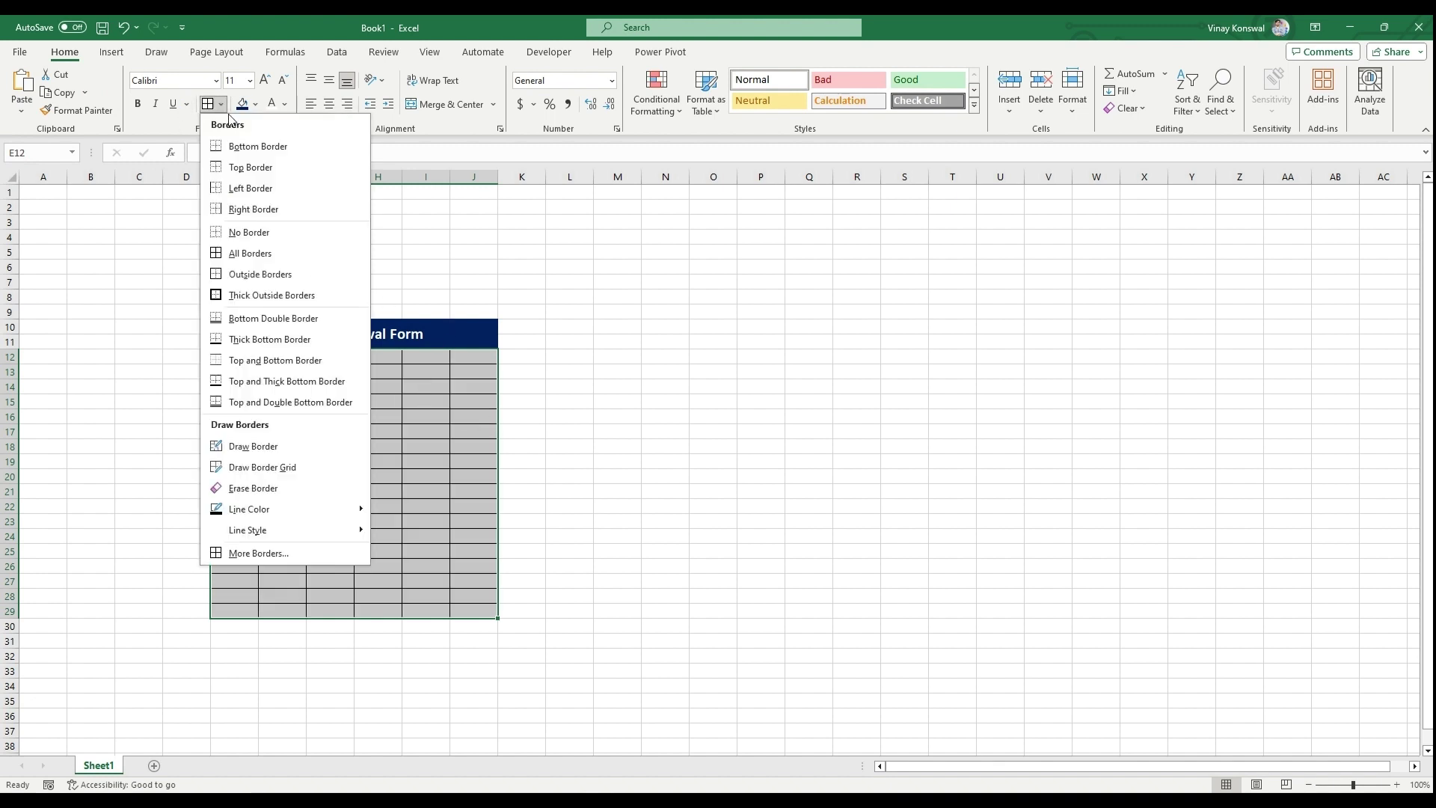
{"action": "left_click", "coordinate": [274, 275]}
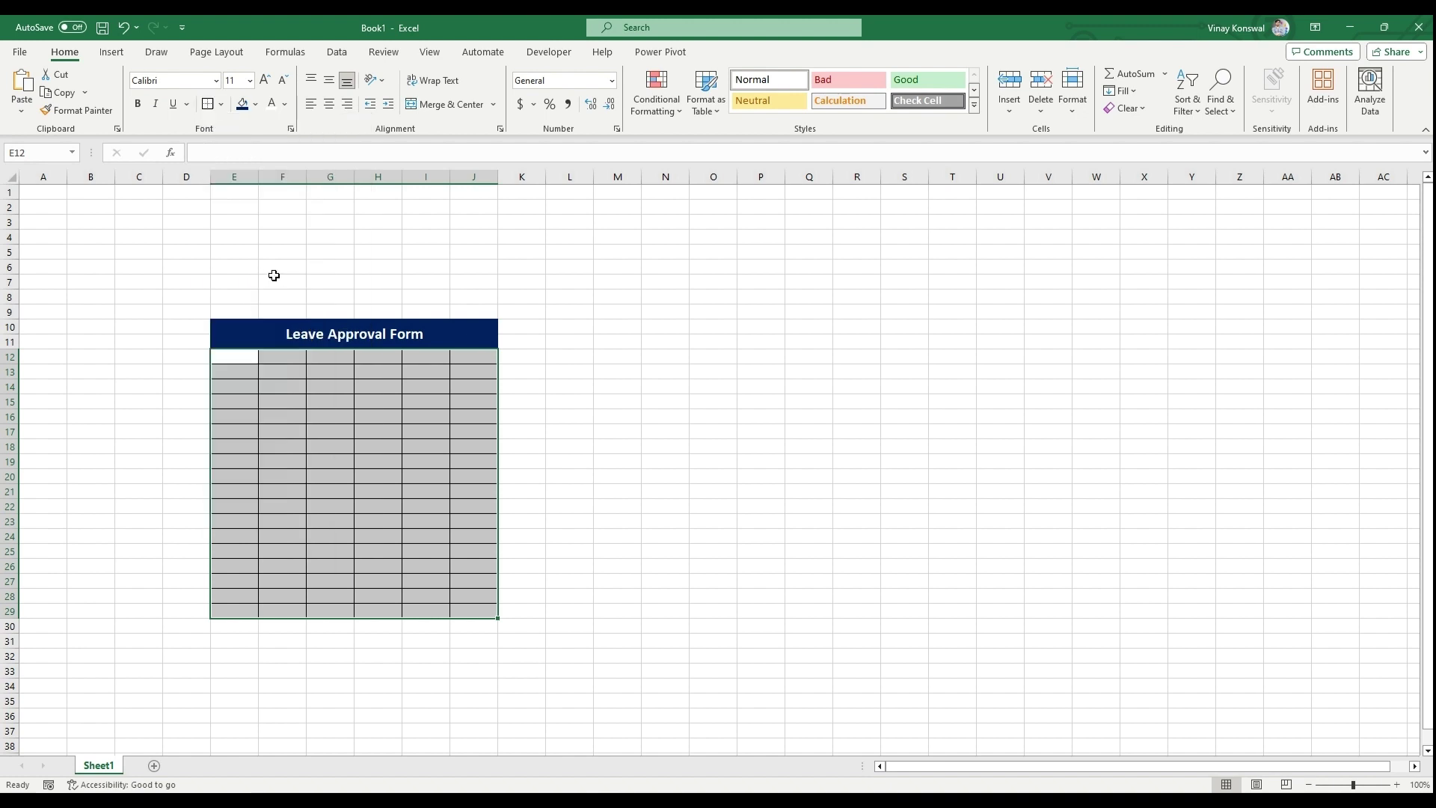
{"action": "key", "text": "ctrl+z"}
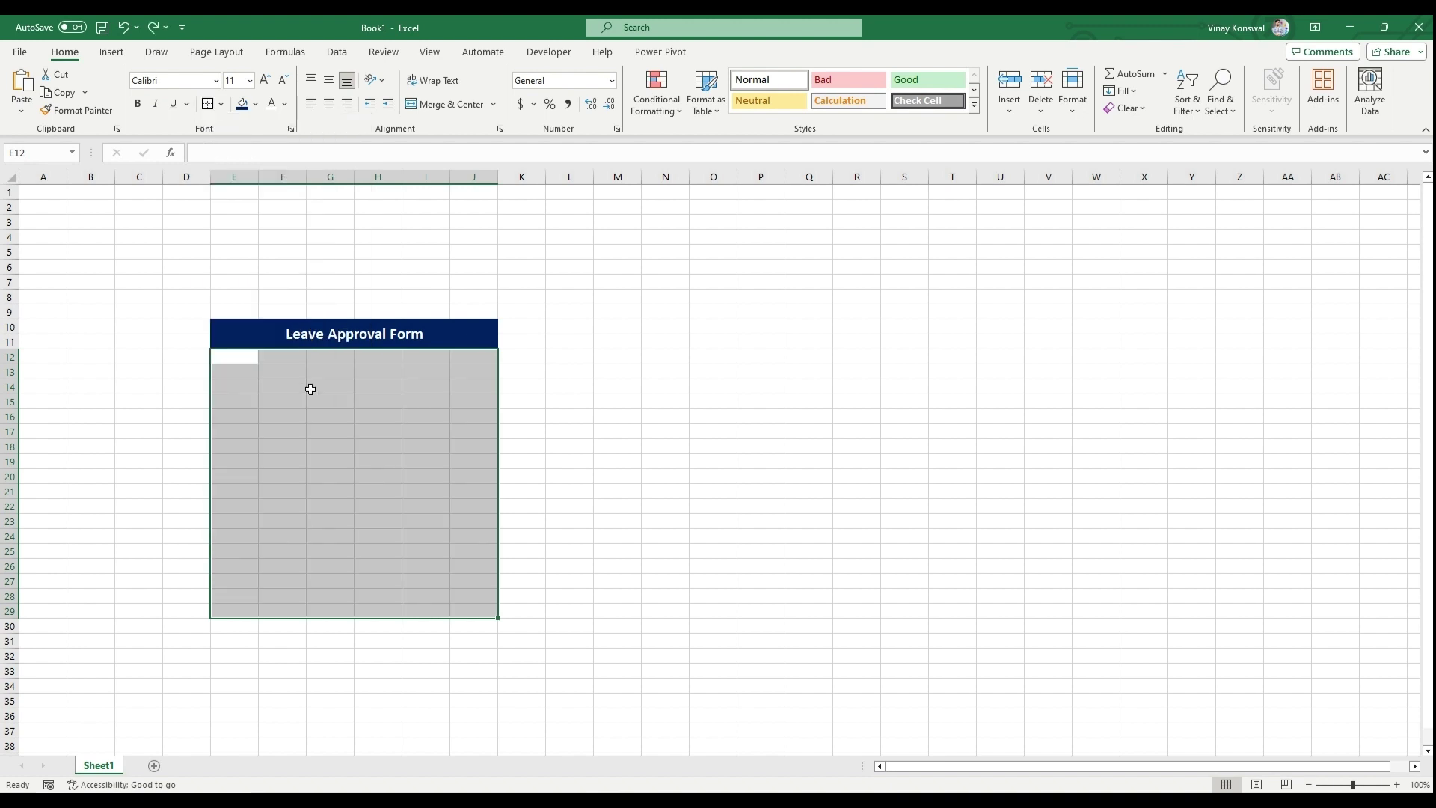
Outline the form body in cells E12:J29 with outside borders only.
{"action": "left_click", "coordinate": [221, 106]}
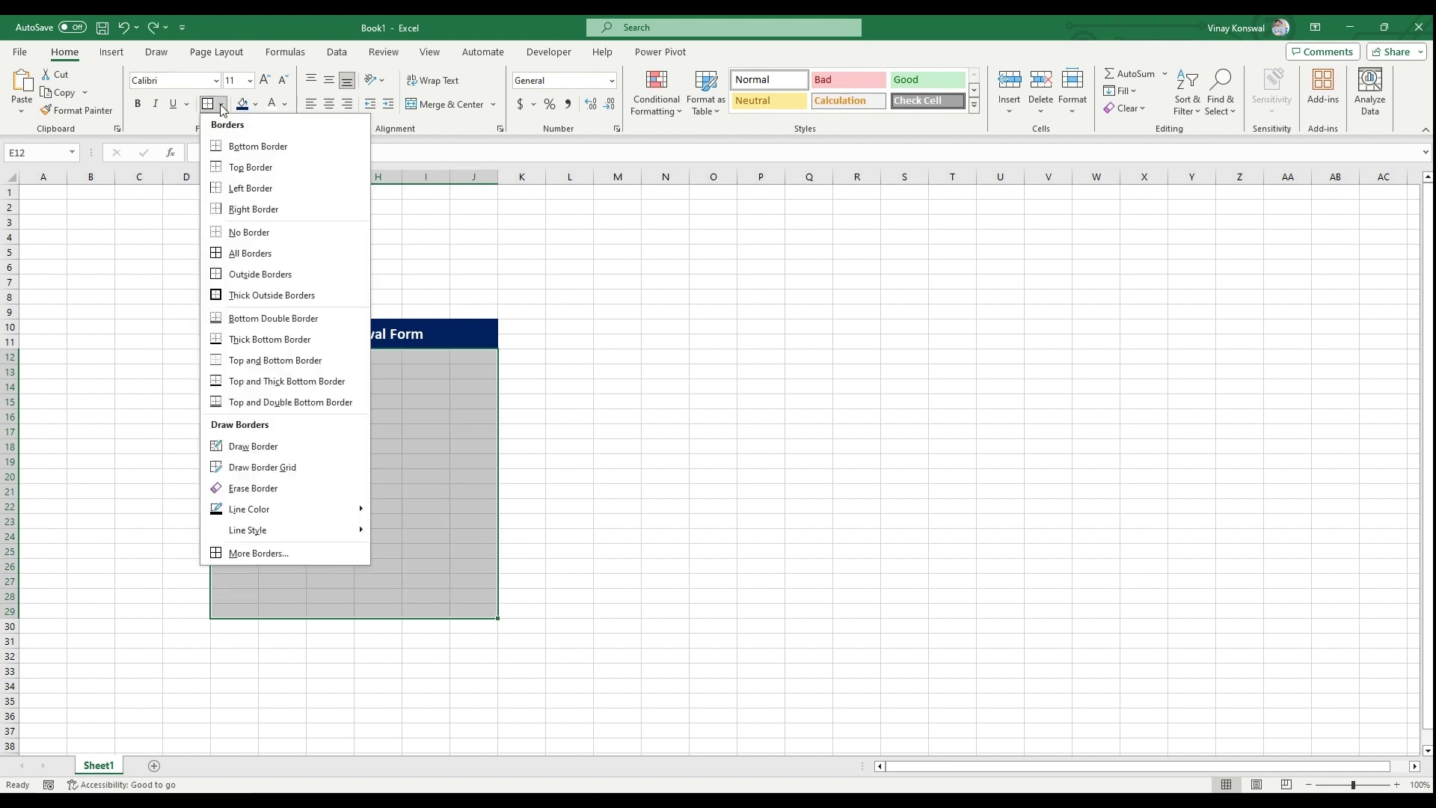
{"action": "left_click", "coordinate": [276, 275]}
{"action": "left_click", "coordinate": [548, 404]}
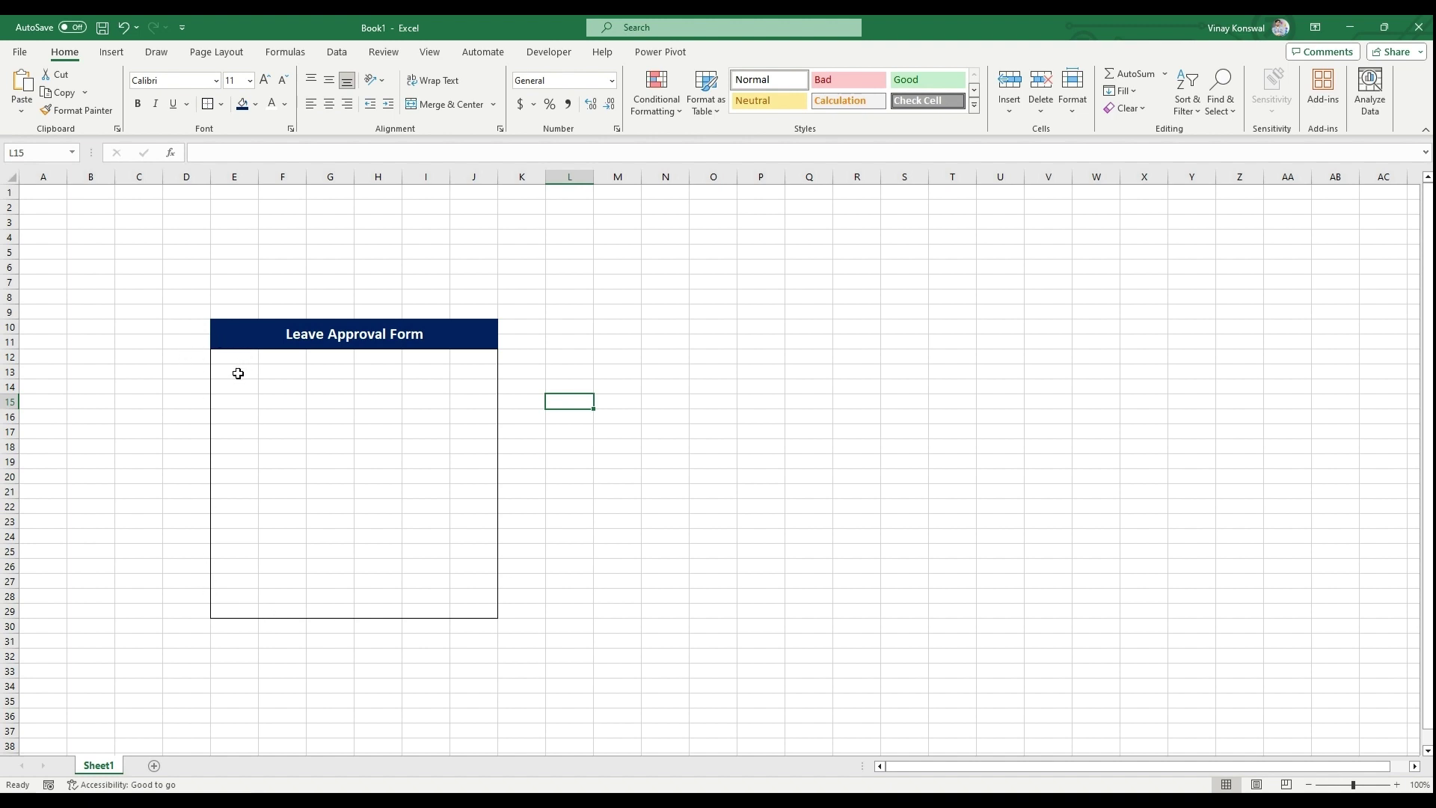
Merge and center cells F14:G14 and enter the label "Employee ID".
{"action": "left_click_drag", "start_coordinate": [236, 373], "coordinate": [321, 389]}
{"action": "left_click", "coordinate": [268, 420]}
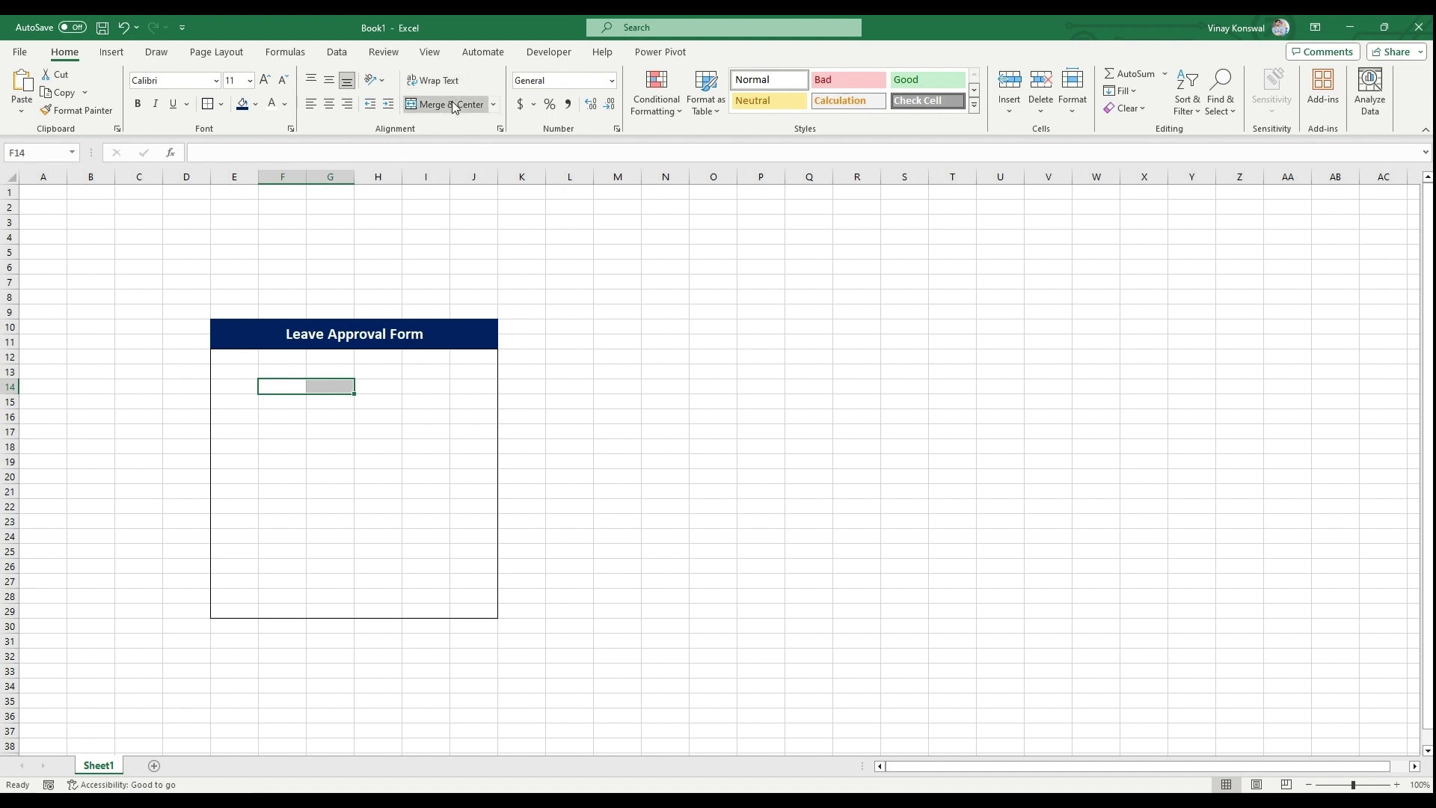
{"action": "left_click", "coordinate": [452, 101]}
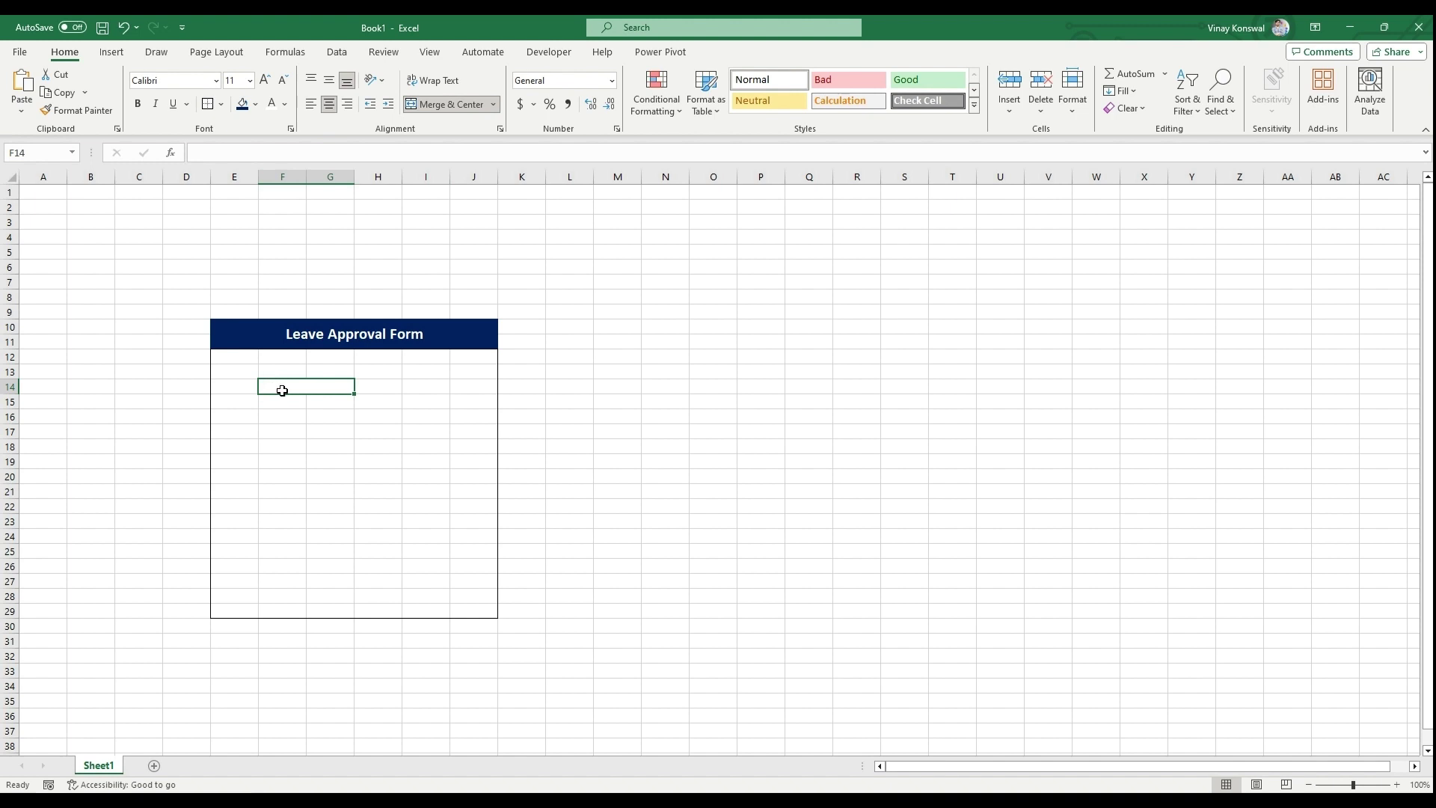
{"action": "left_click", "coordinate": [247, 152]}
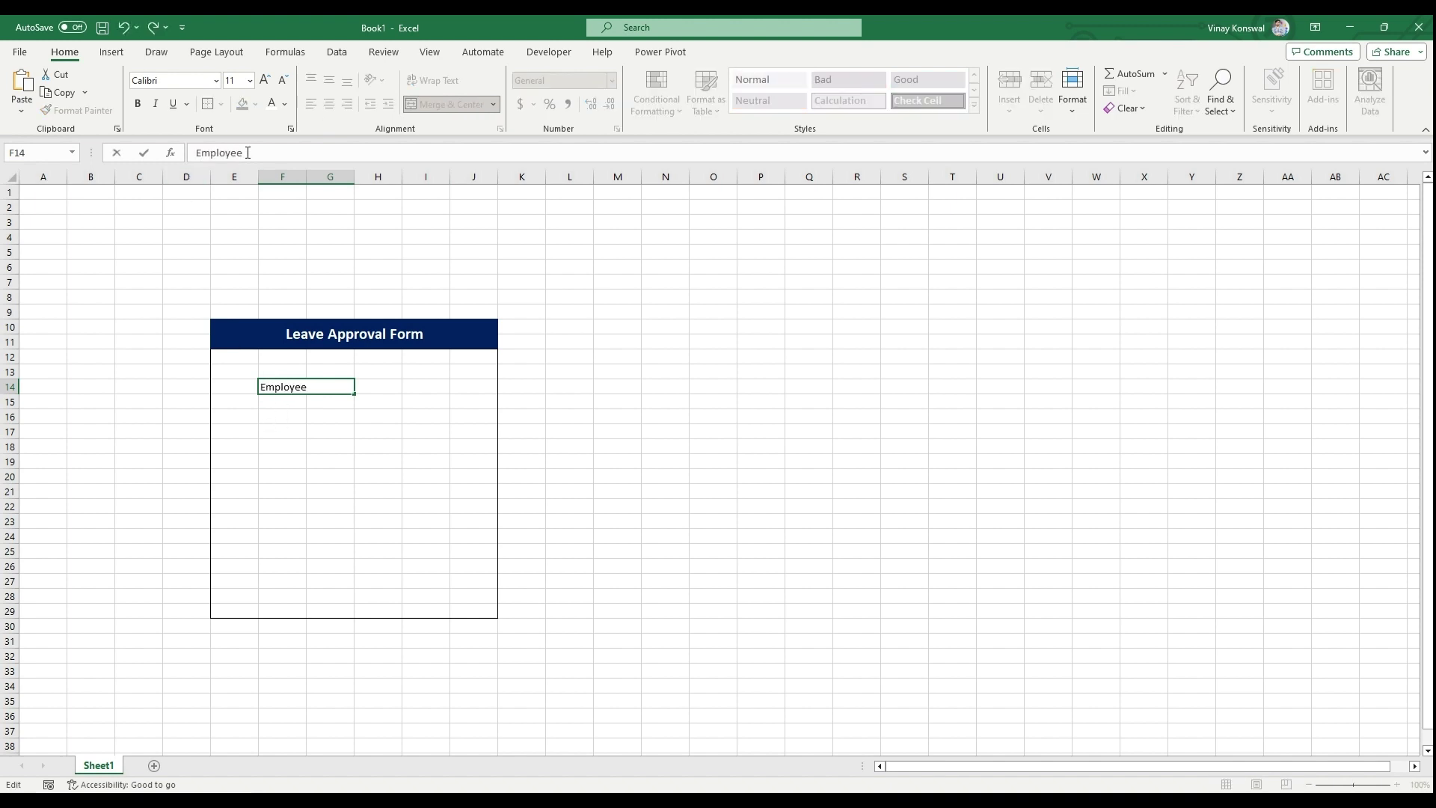
{"action": "left_click", "coordinate": [383, 390]}
Narrow column H to a thin spacer and widen column I to make room for the form's entry fields.
{"action": "left_click", "coordinate": [414, 387]}
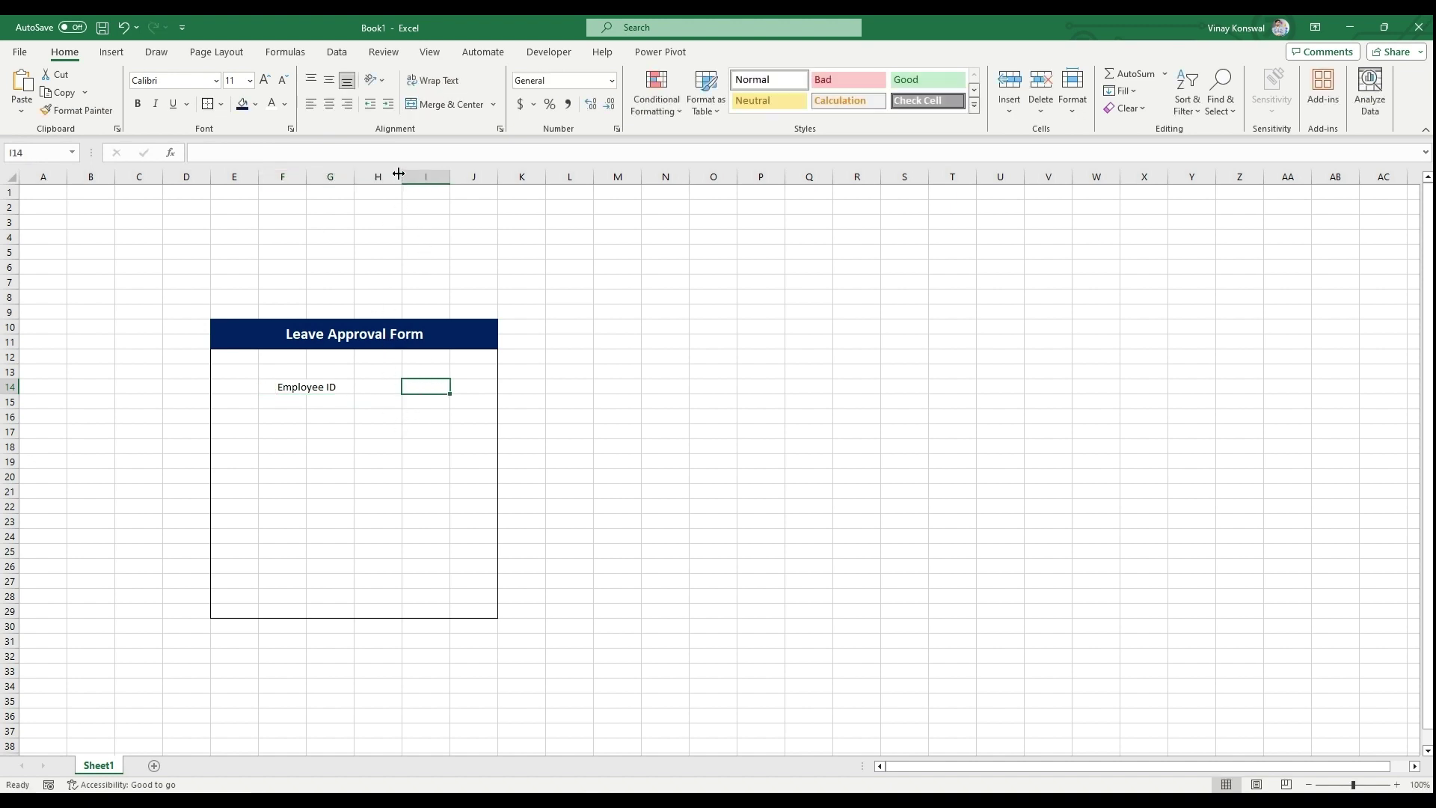
{"action": "left_click_drag", "start_coordinate": [401, 177], "coordinate": [546, 189]}
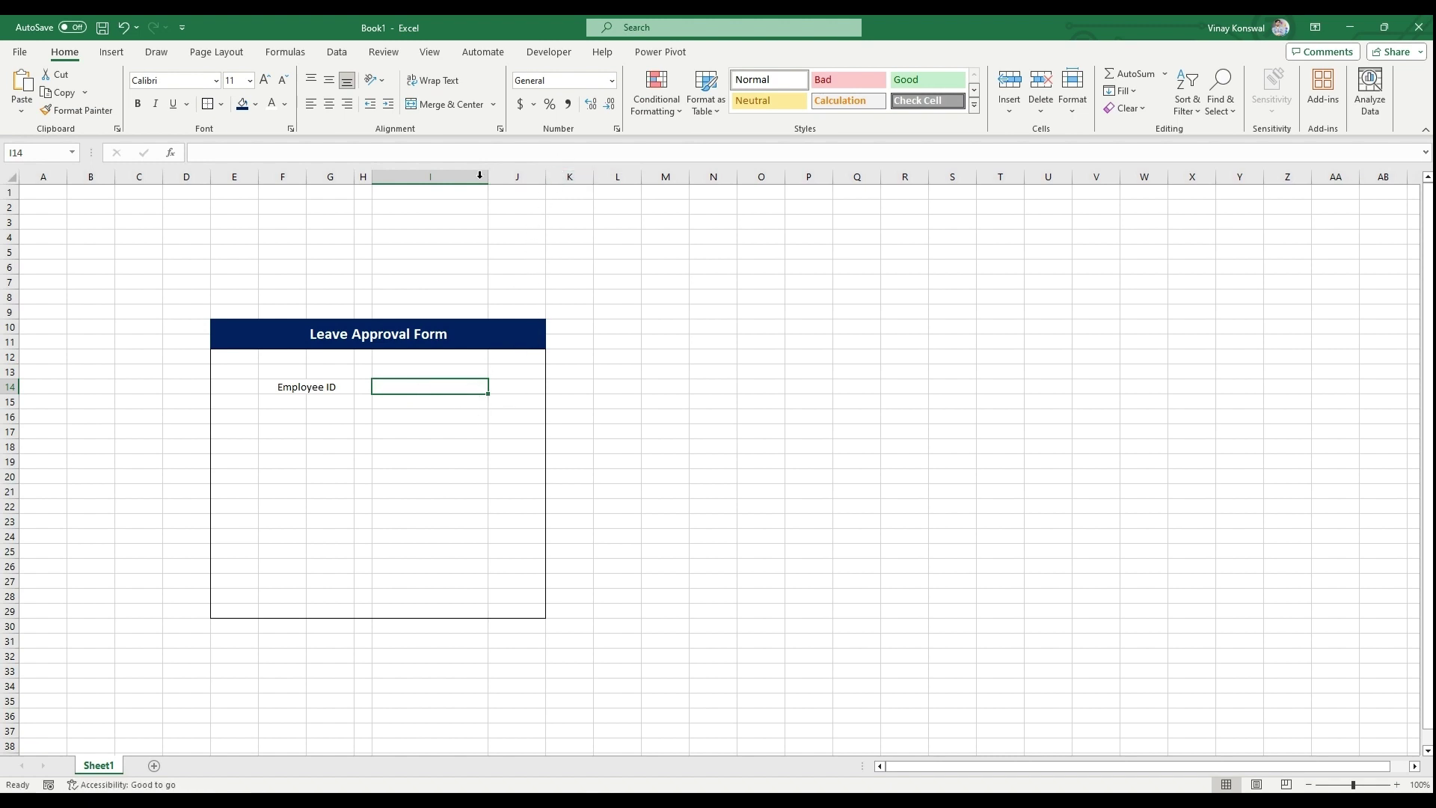
{"action": "left_click_drag", "start_coordinate": [490, 175], "coordinate": [577, 177]}
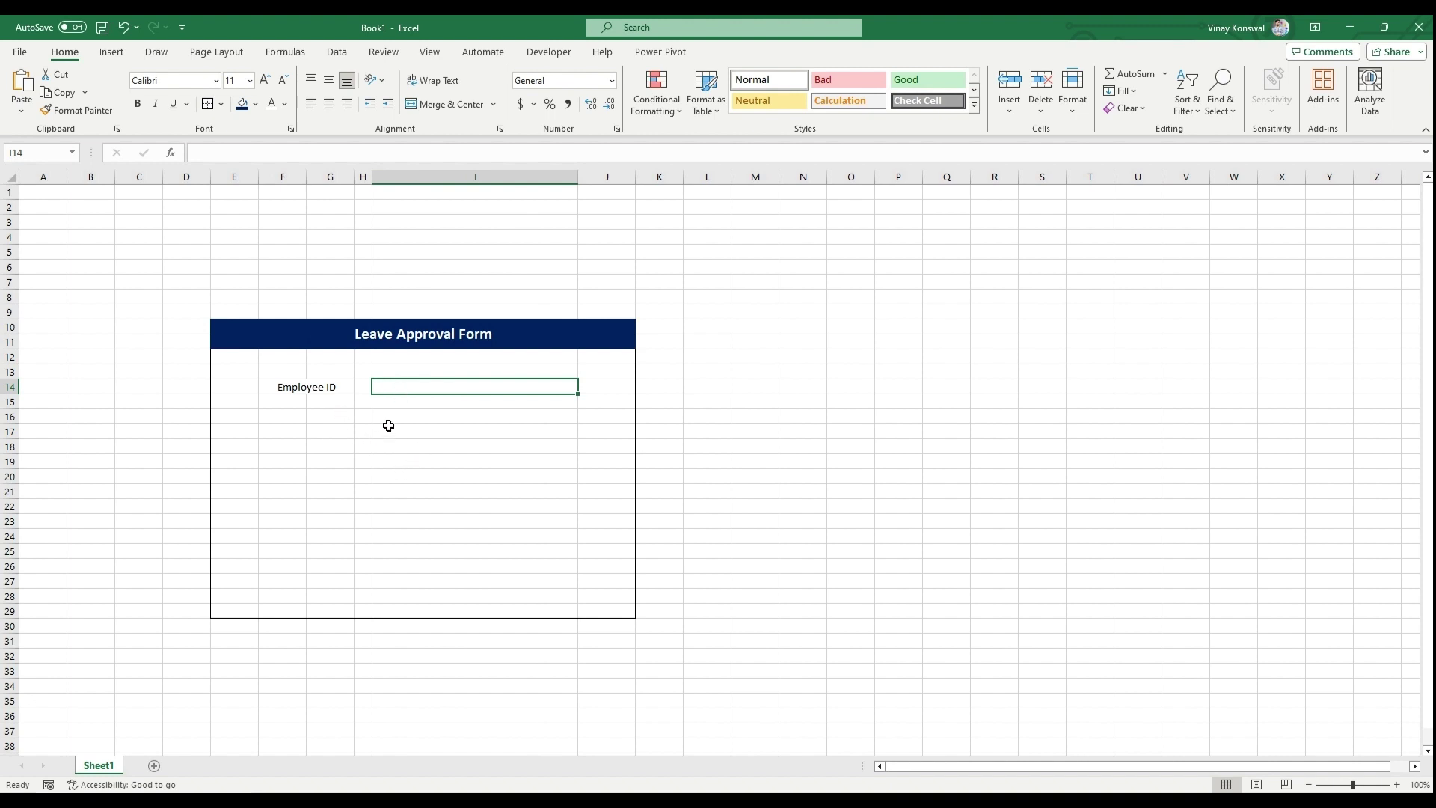
Merge and center cells F16:G16 and enter the label "Employee Name".
{"action": "left_click", "coordinate": [293, 418]}
{"action": "left_click_drag", "start_coordinate": [293, 418], "coordinate": [320, 416]}
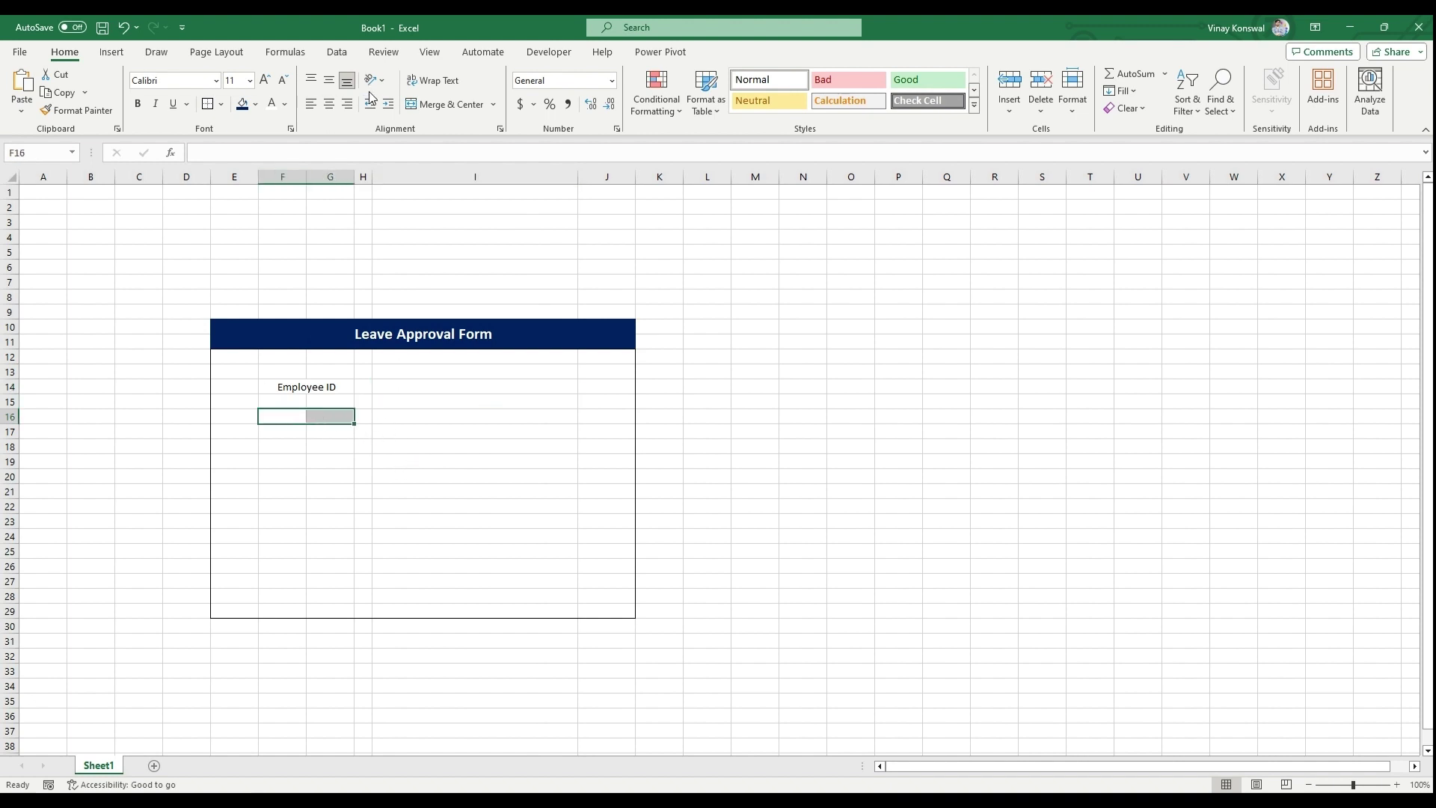
{"action": "left_click", "coordinate": [448, 104]}
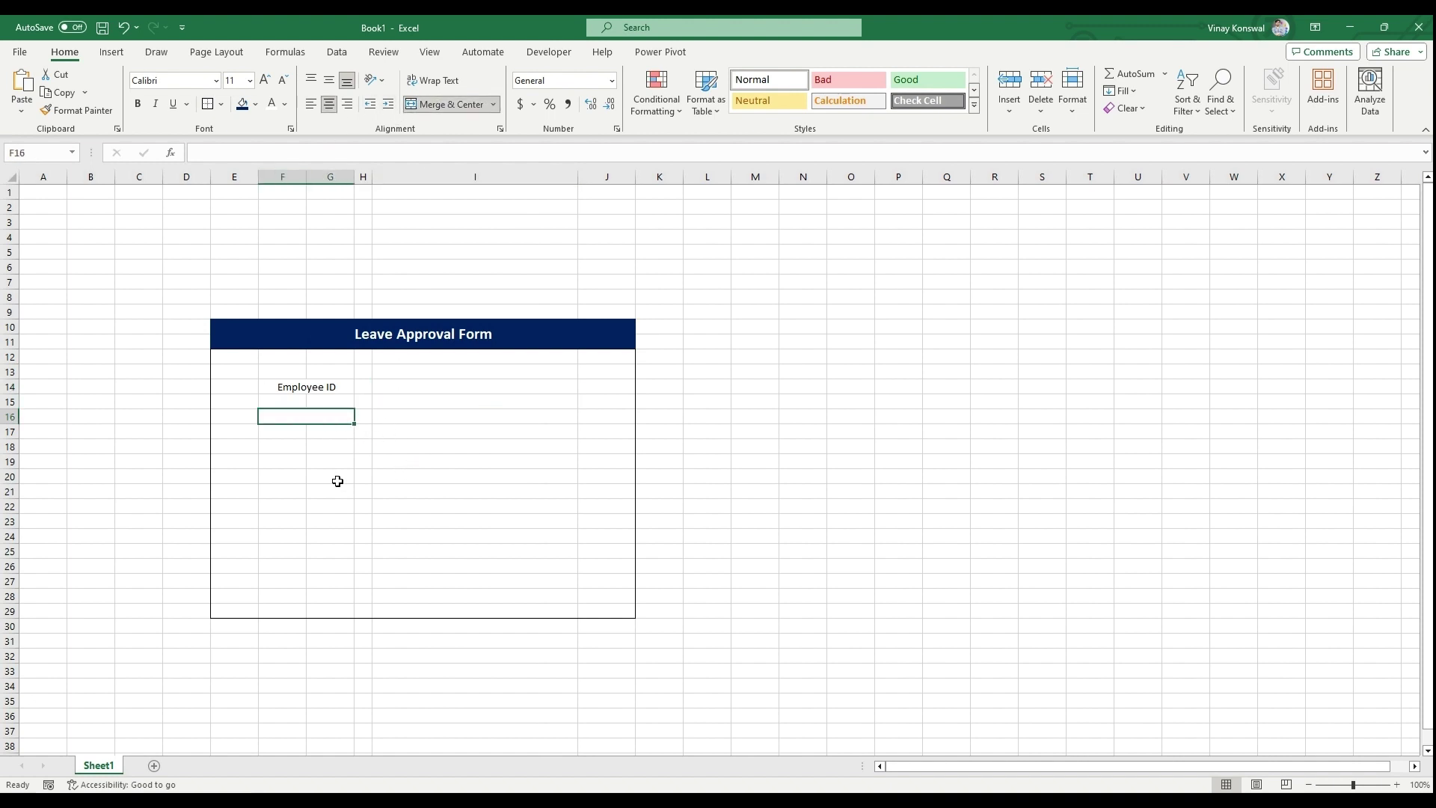
{"action": "left_click", "coordinate": [315, 156]}
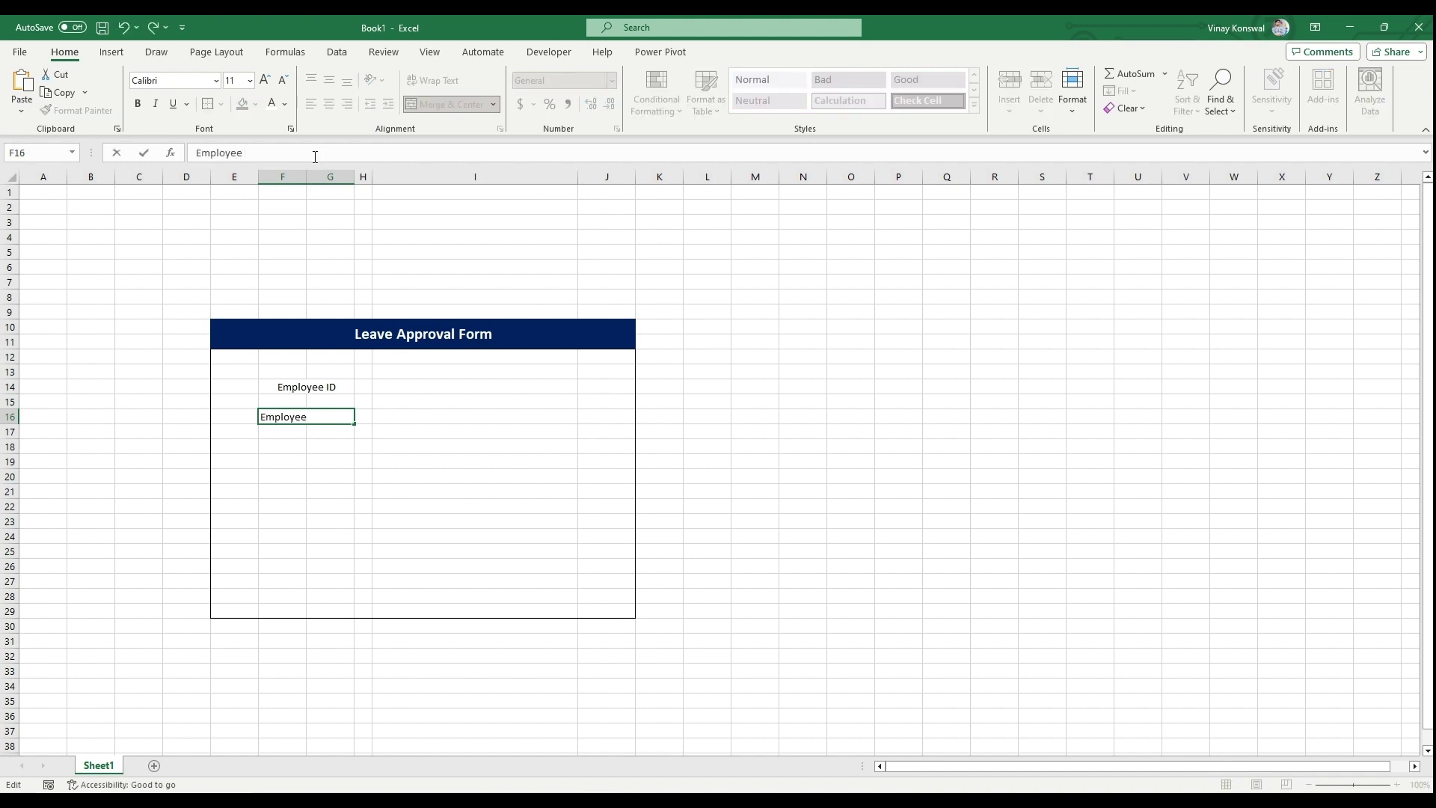
{"action": "type", "text": "me"}
Add the label "Leave Start Date" in merged and centered cells F18:G18 and "Leave End Date" in F20:G20.
{"action": "left_click_drag", "start_coordinate": [292, 446], "coordinate": [333, 447]}
{"action": "left_click", "coordinate": [448, 105]}
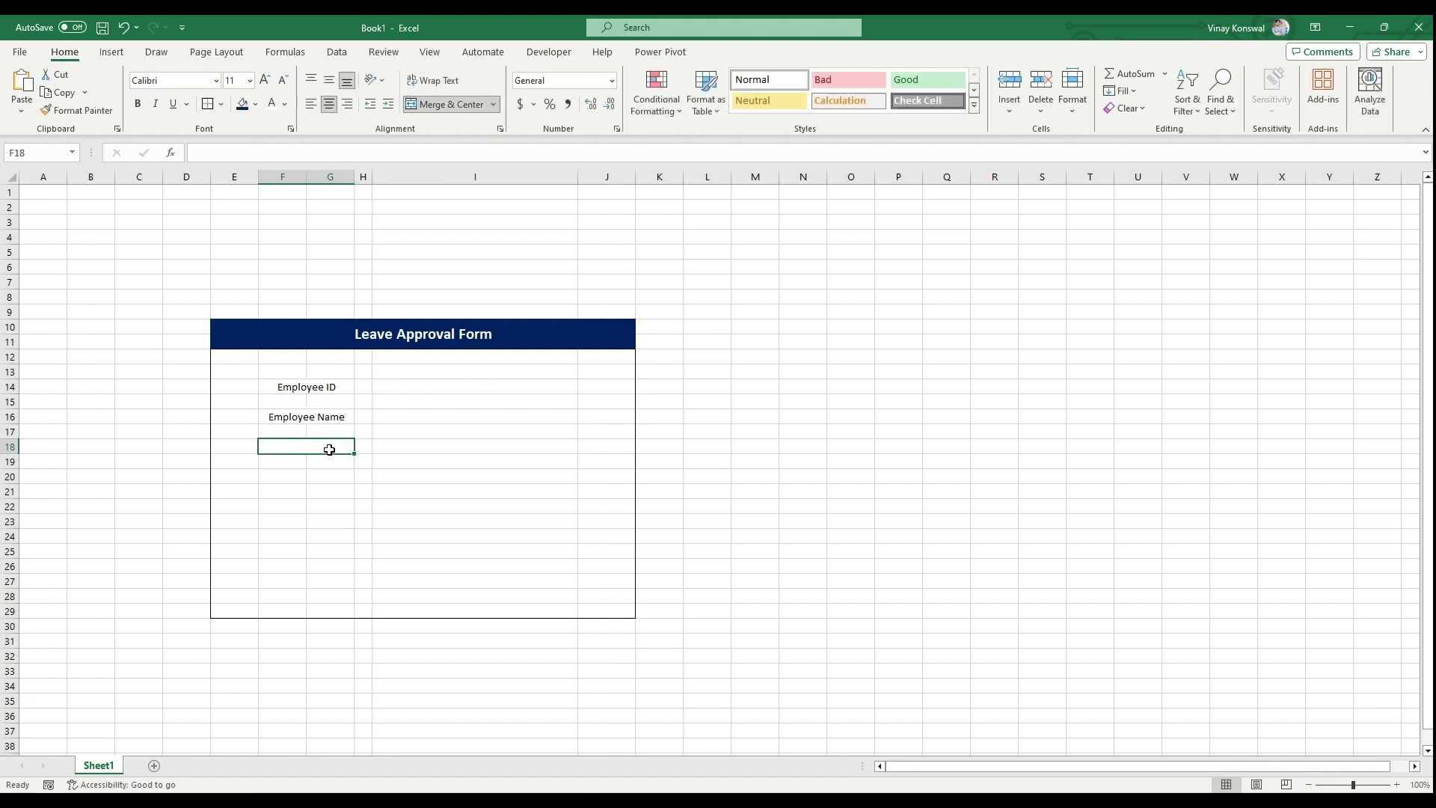
{"action": "type", "text": "S"}
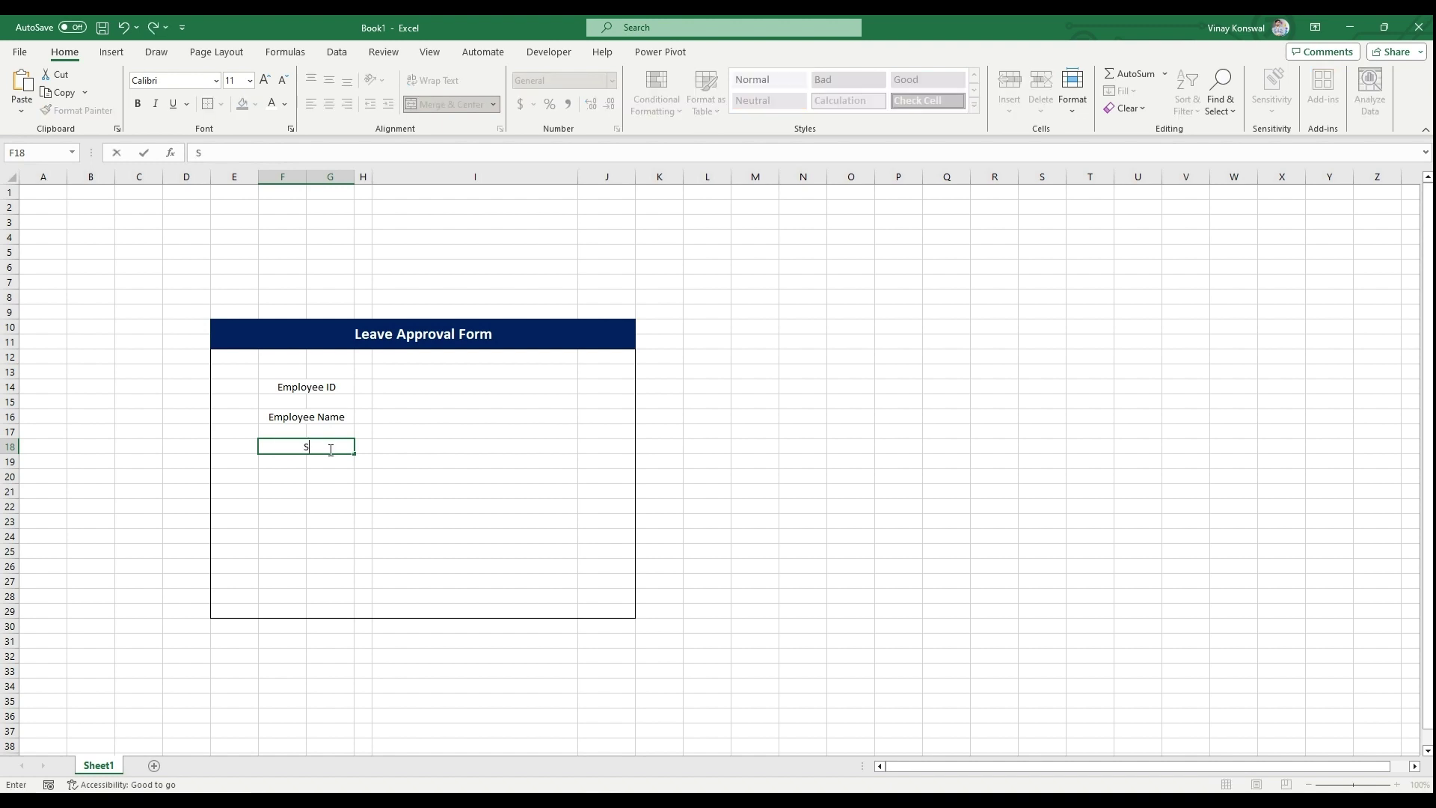
{"action": "type", "text": "eave Start Date"}
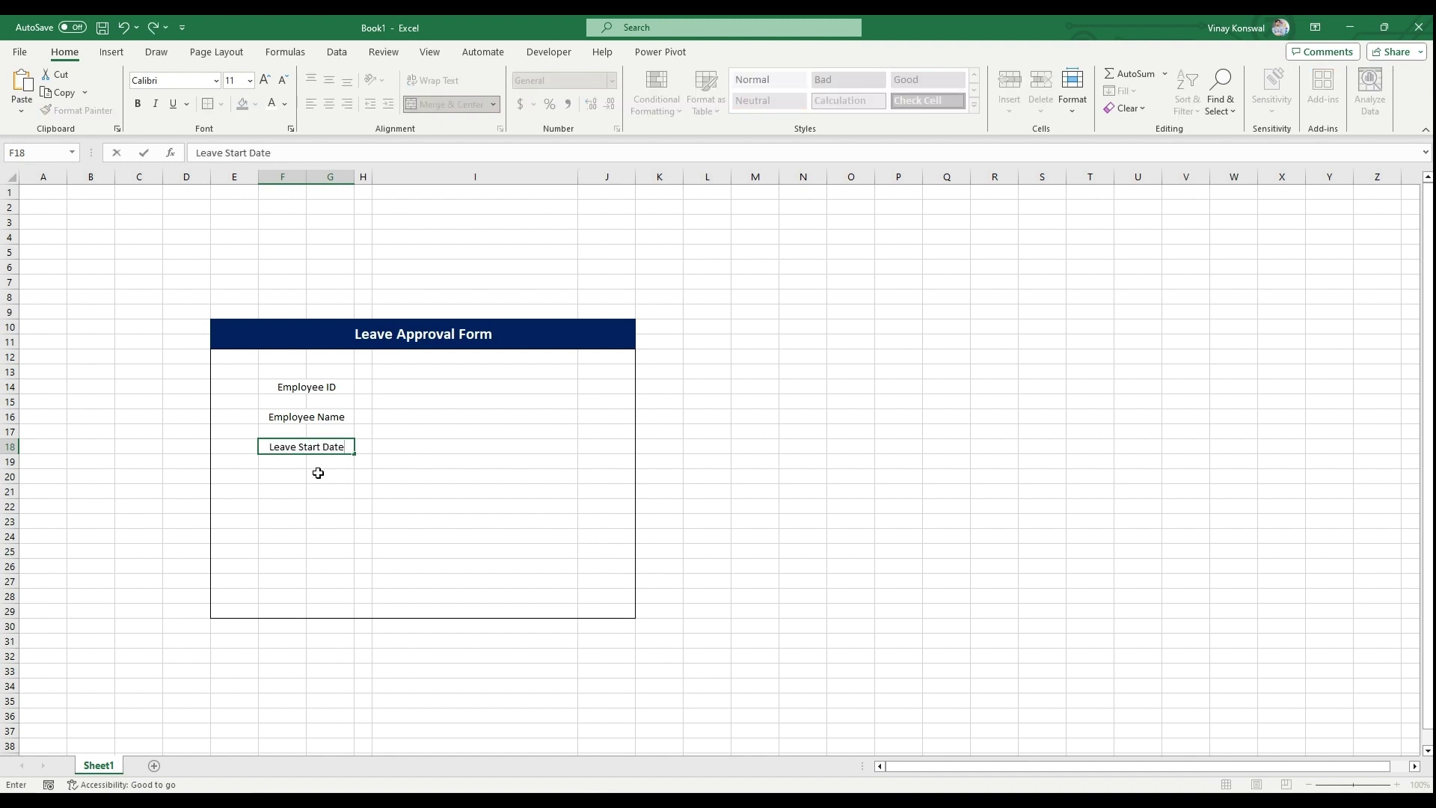
{"action": "left_click", "coordinate": [287, 474]}
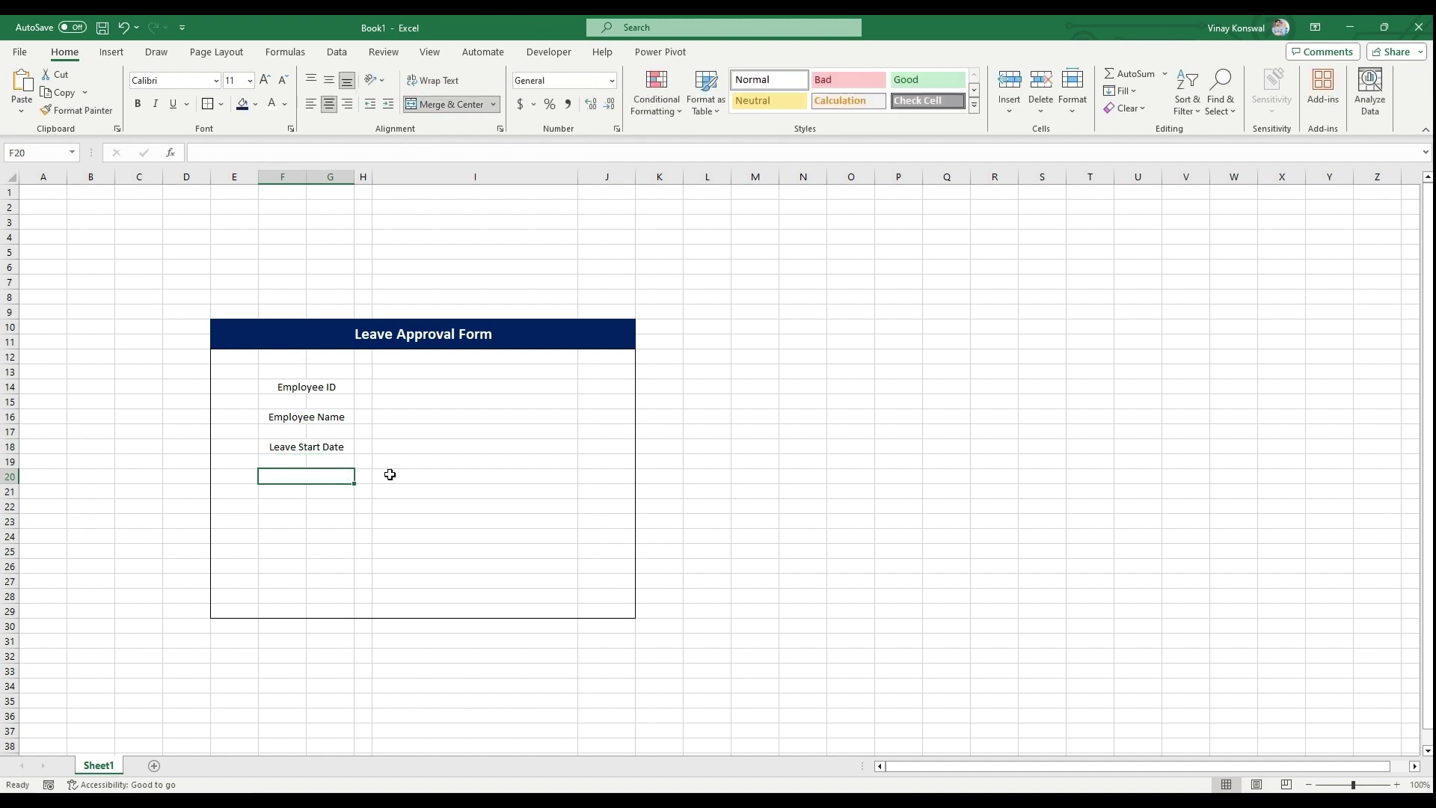
{"action": "type", "text": "Leave End Date"}
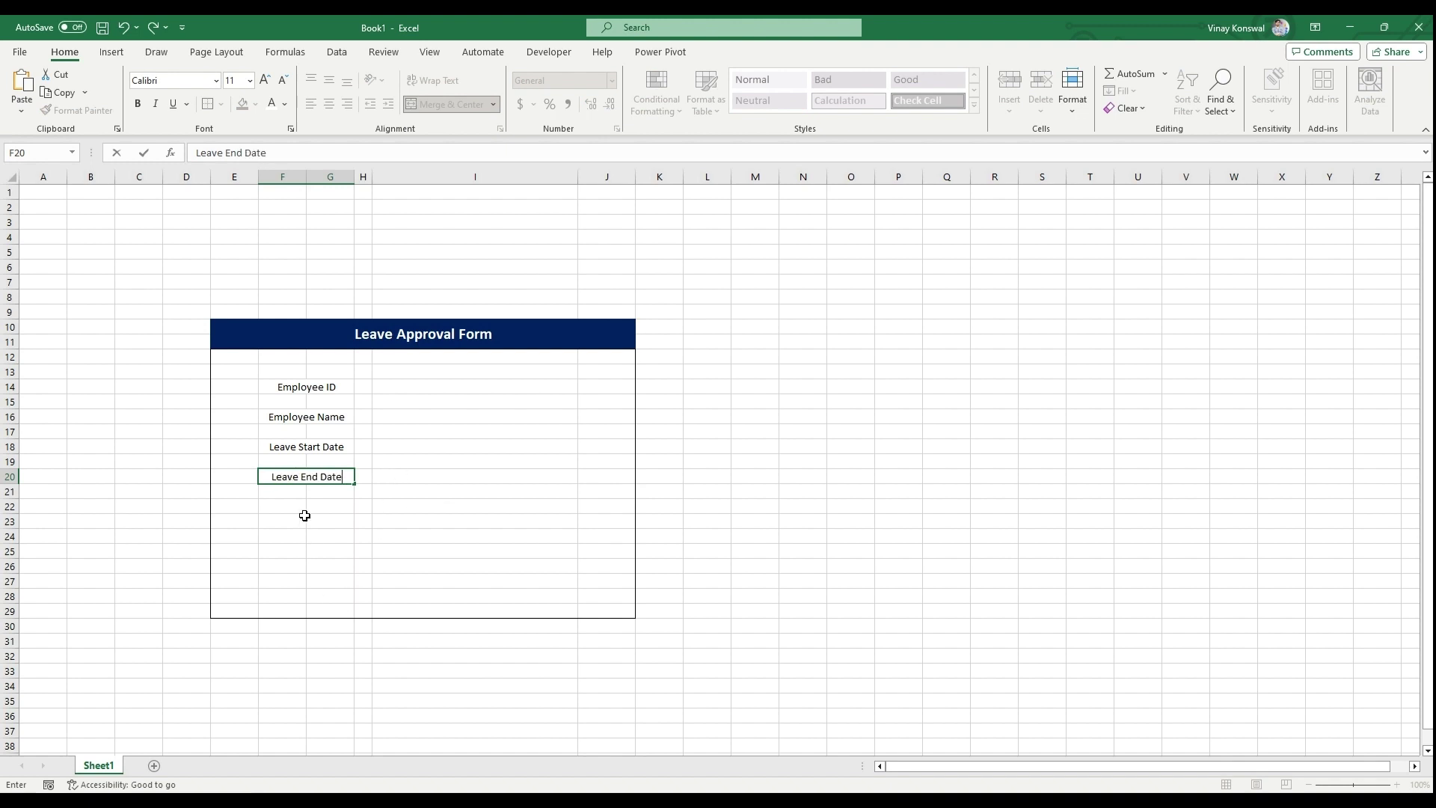
Merge and center cells F22:G22 and enter the label "Type of Leave".
{"action": "left_click_drag", "start_coordinate": [303, 509], "coordinate": [332, 506]}
{"action": "left_click", "coordinate": [442, 106]}
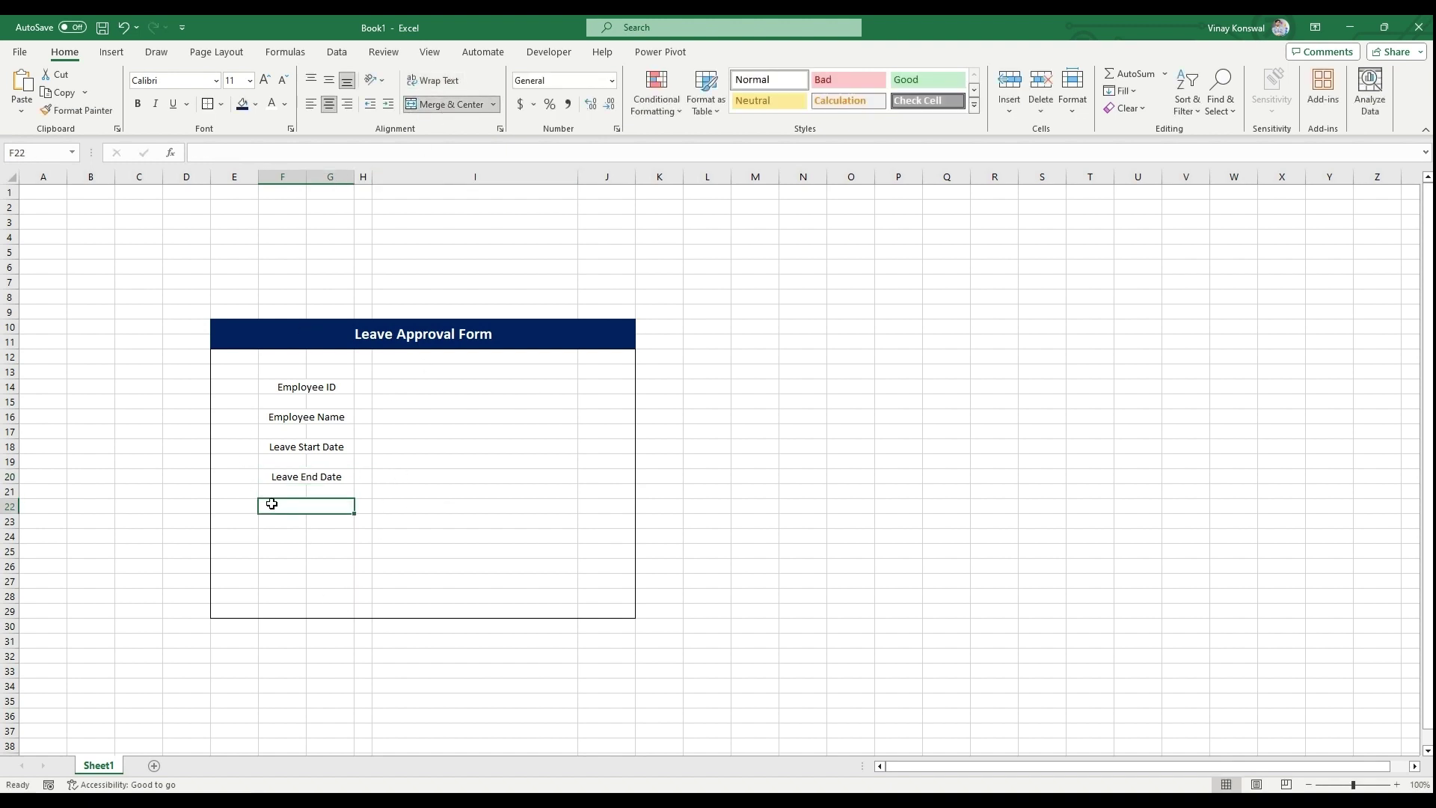
{"action": "left_click", "coordinate": [350, 148]}
{"action": "type", "text": "Type of Leave"}
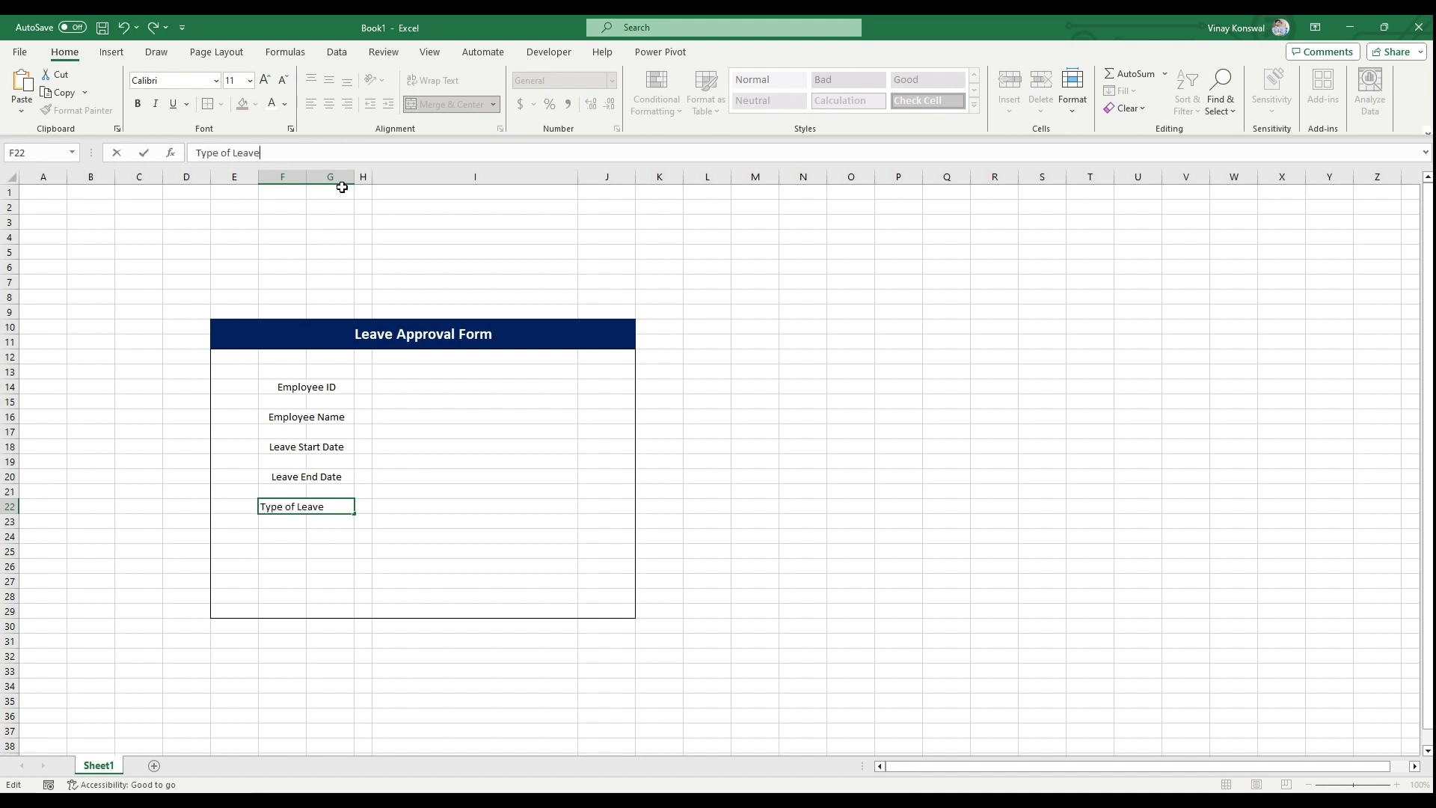
Merge and center cells F24:G24 and enter the label "Reason for leave".
{"action": "left_click_drag", "start_coordinate": [289, 532], "coordinate": [312, 534]}
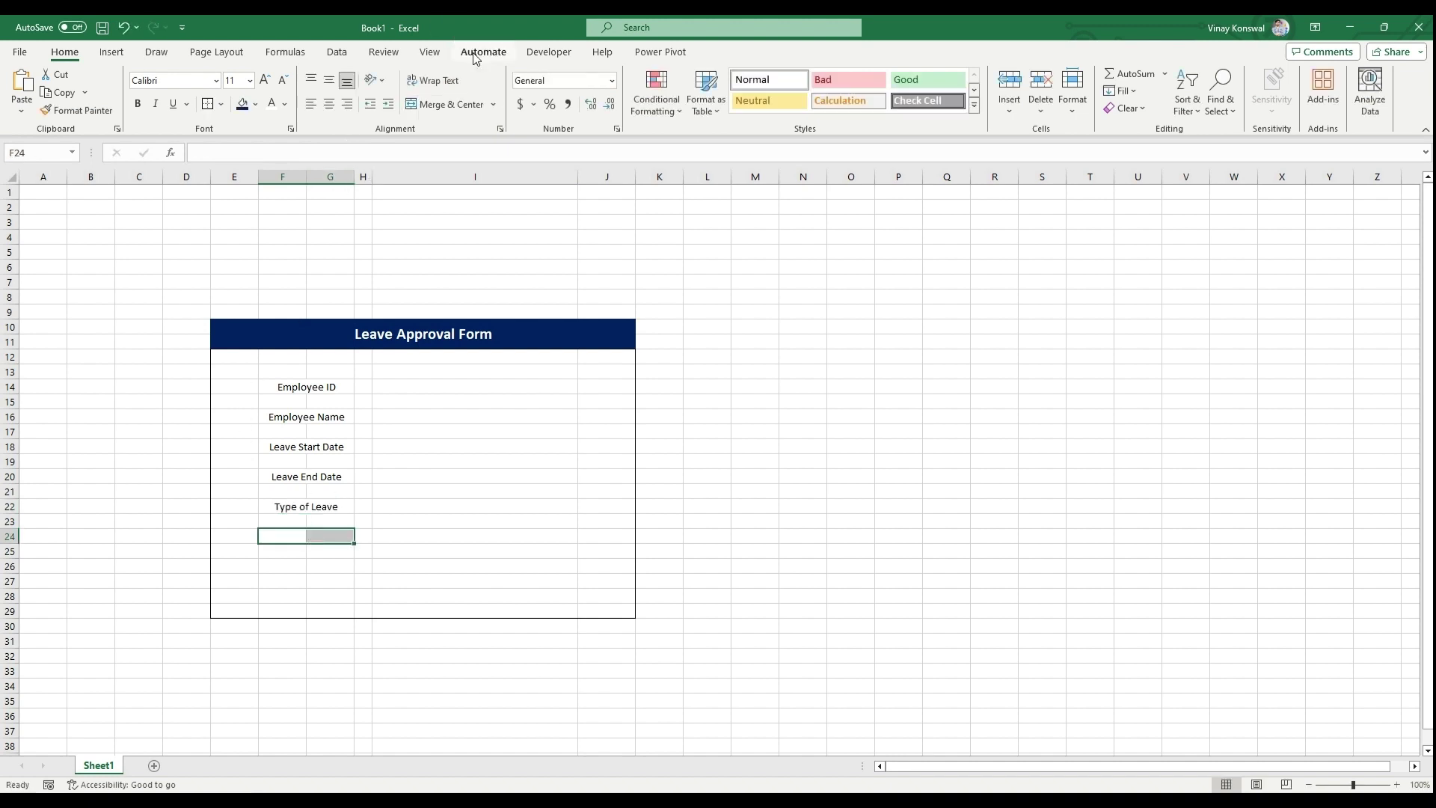
{"action": "left_click", "coordinate": [449, 107]}
{"action": "left_click", "coordinate": [276, 150]}
{"action": "type", "text": "Reason for leave"}
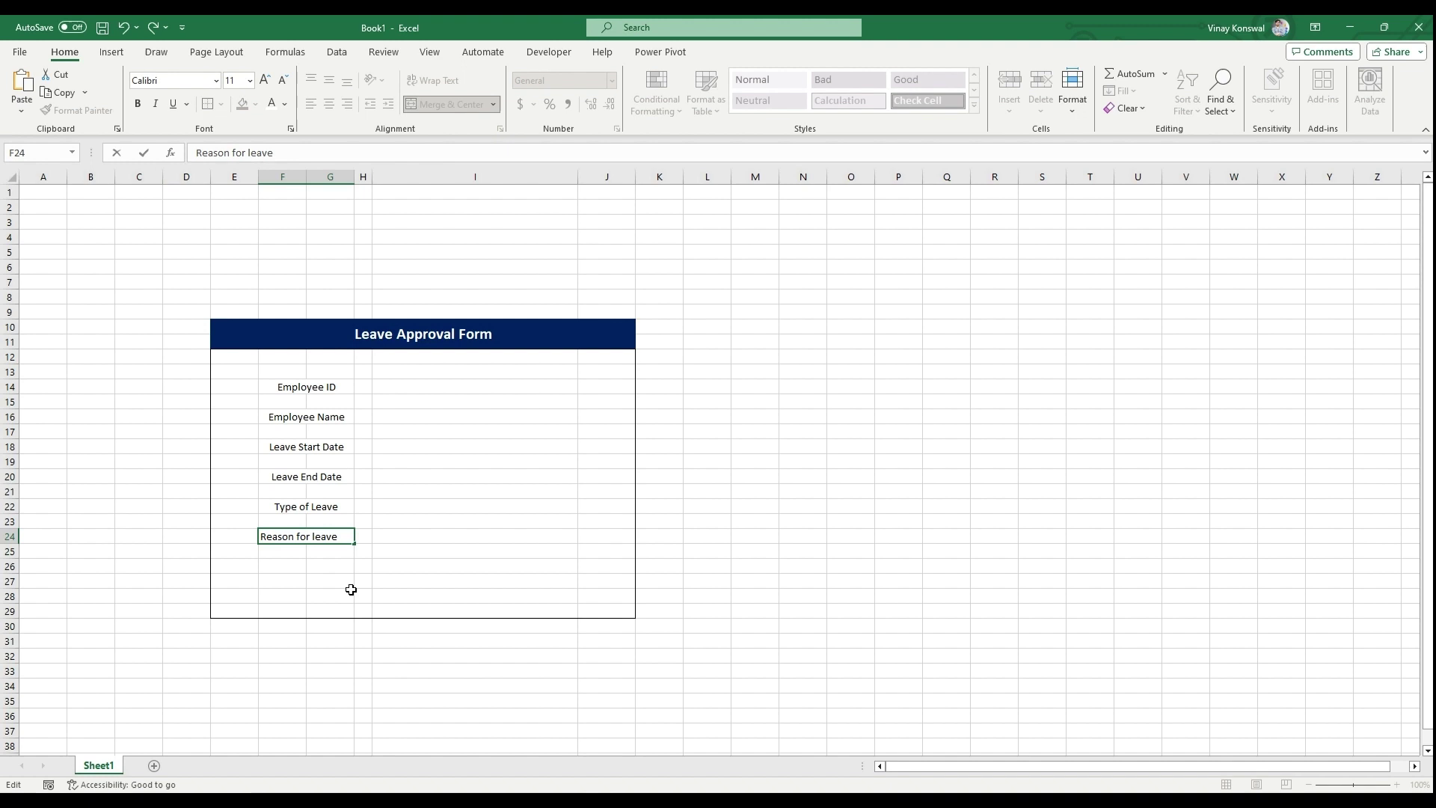
{"action": "left_click_drag", "start_coordinate": [298, 566], "coordinate": [333, 566]}
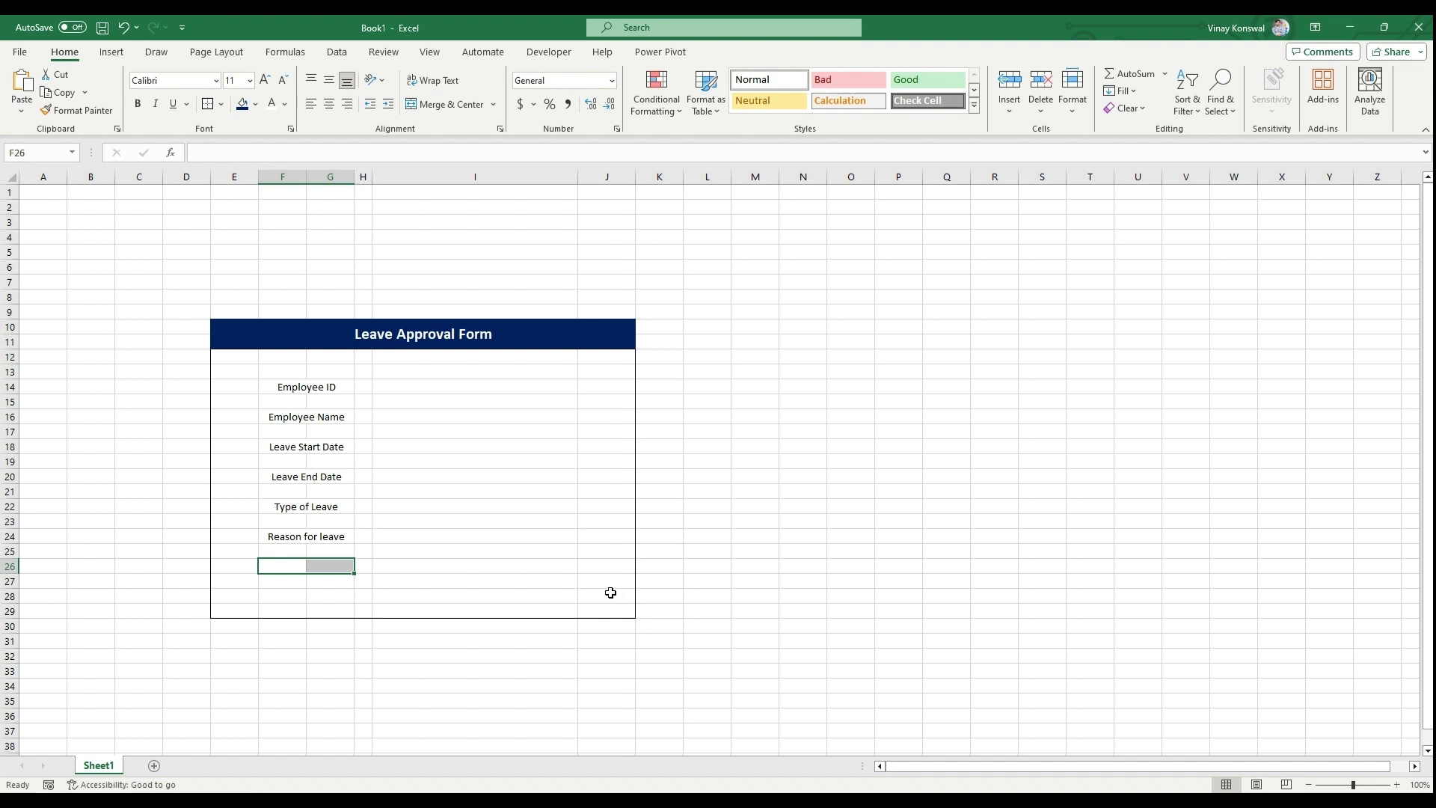
{"action": "left_click", "coordinate": [640, 582]}
Remove all borders from the form body in cells E12:J29.
{"action": "left_click_drag", "start_coordinate": [230, 360], "coordinate": [609, 606]}
{"action": "left_click", "coordinate": [221, 104]}
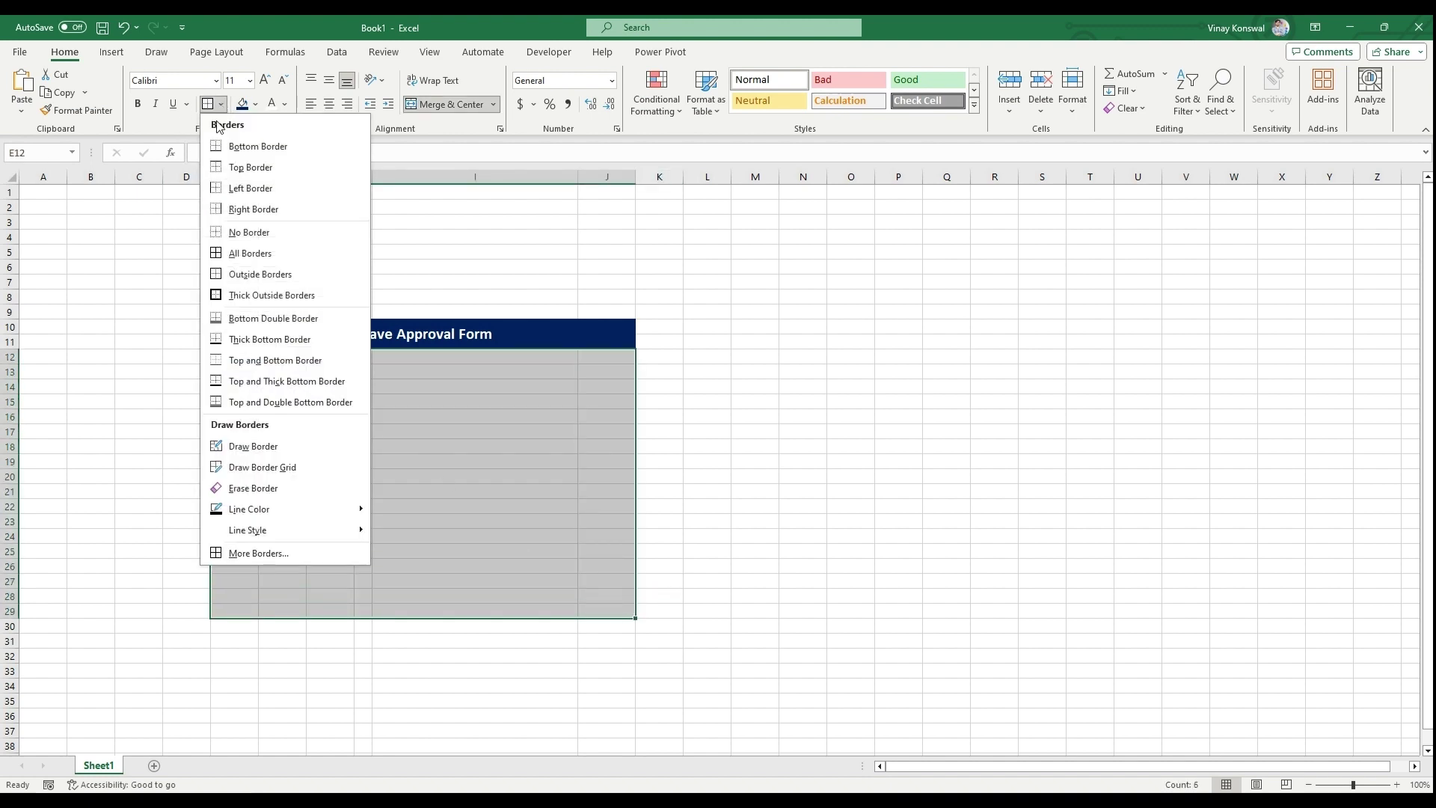
{"action": "left_click", "coordinate": [262, 233]}
Apply outside borders to the shortened form body, cells E12:J26.
{"action": "left_click_drag", "start_coordinate": [310, 383], "coordinate": [613, 561]}
{"action": "left_click", "coordinate": [261, 357]}
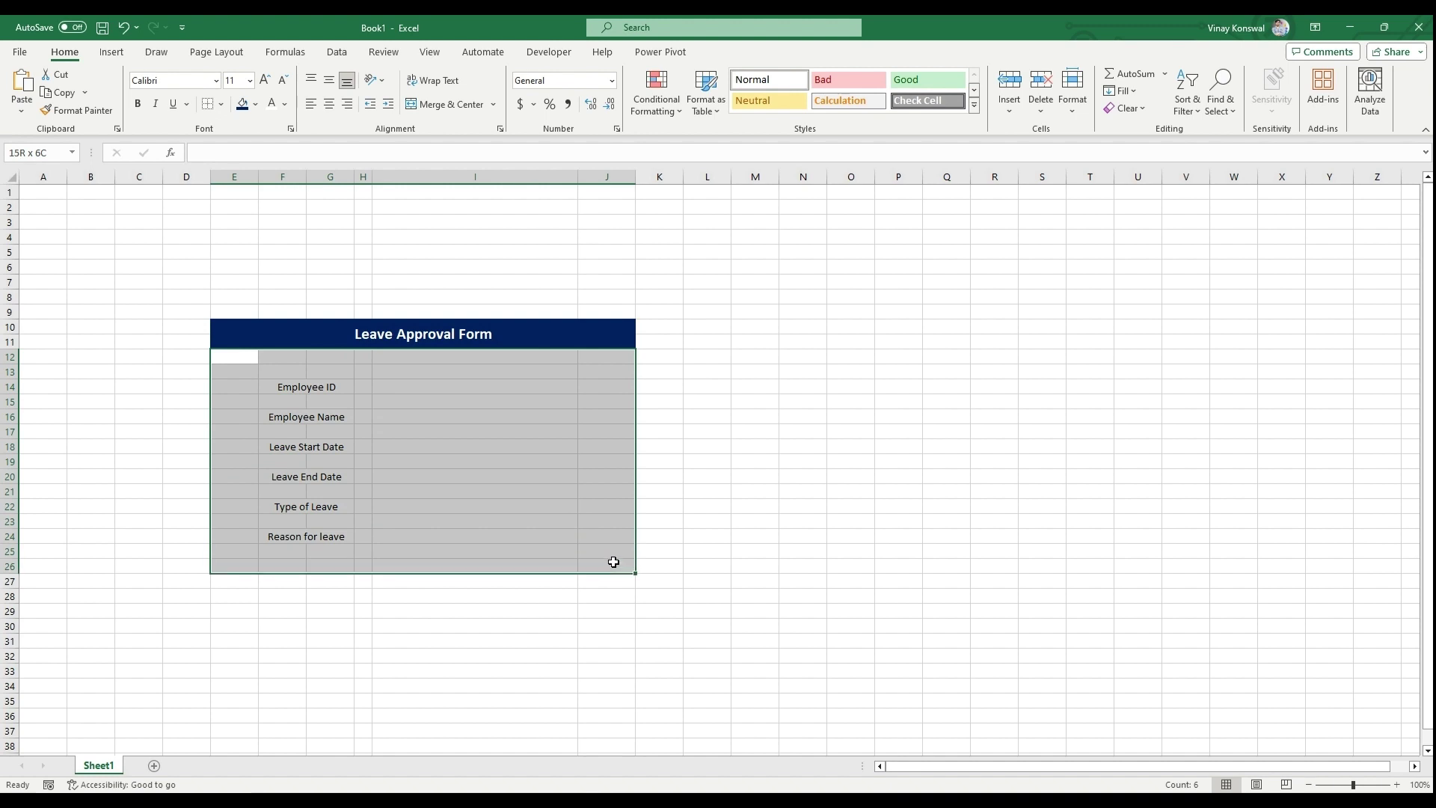
{"action": "left_click", "coordinate": [221, 104]}
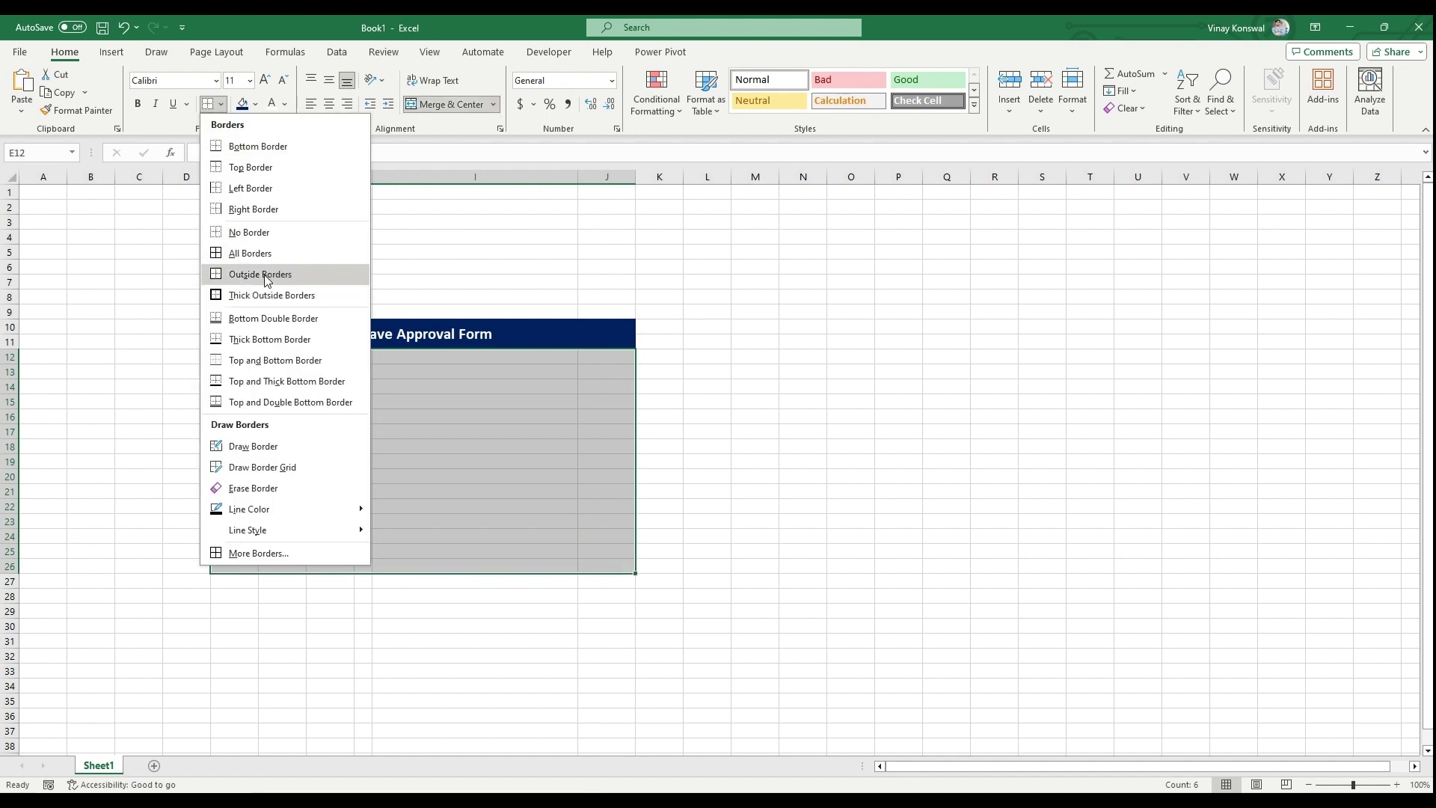
{"action": "left_click", "coordinate": [267, 277]}
{"action": "left_click", "coordinate": [376, 402]}
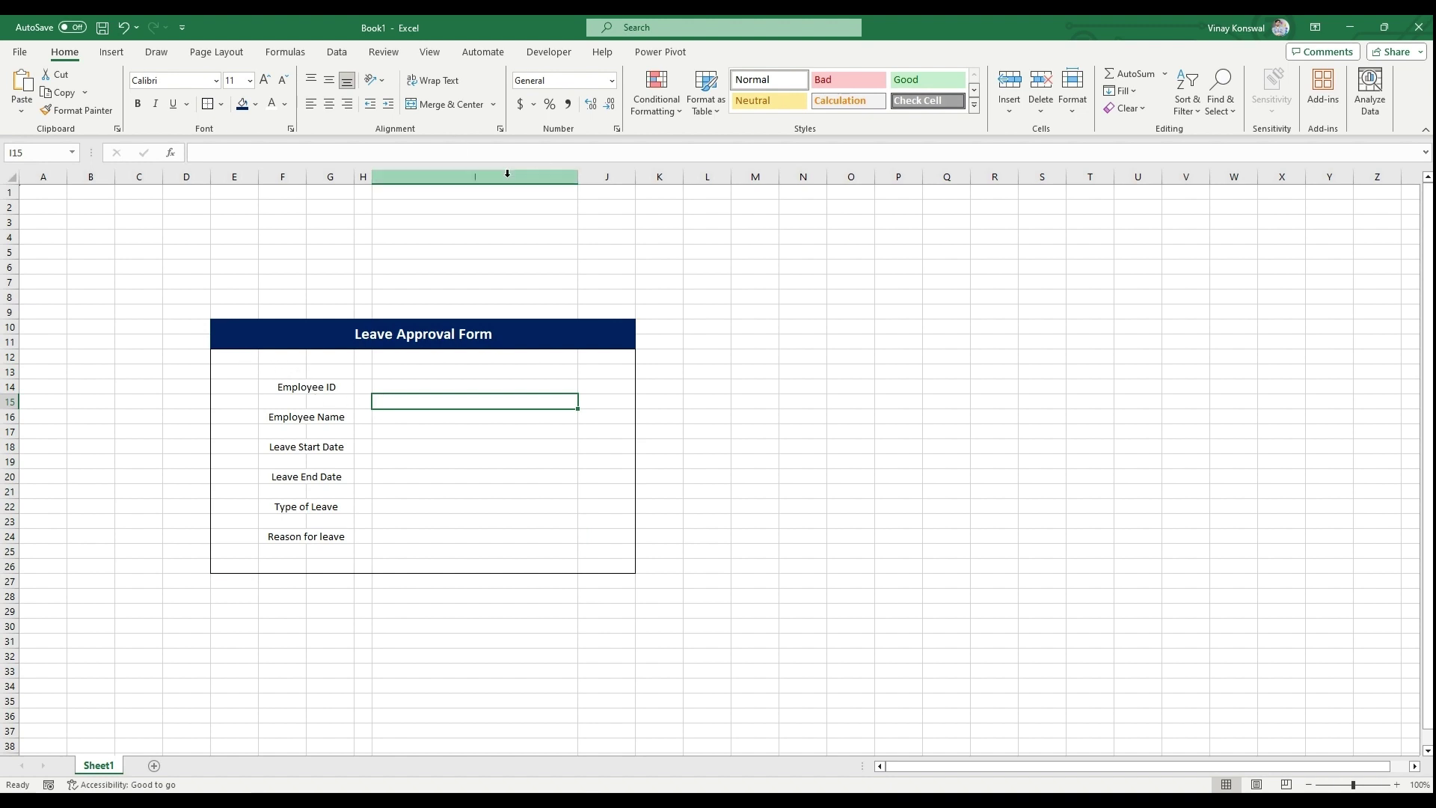
Apply all borders to cell I14, the entry field beside the "Employee ID" label.
{"action": "left_click", "coordinate": [389, 387]}
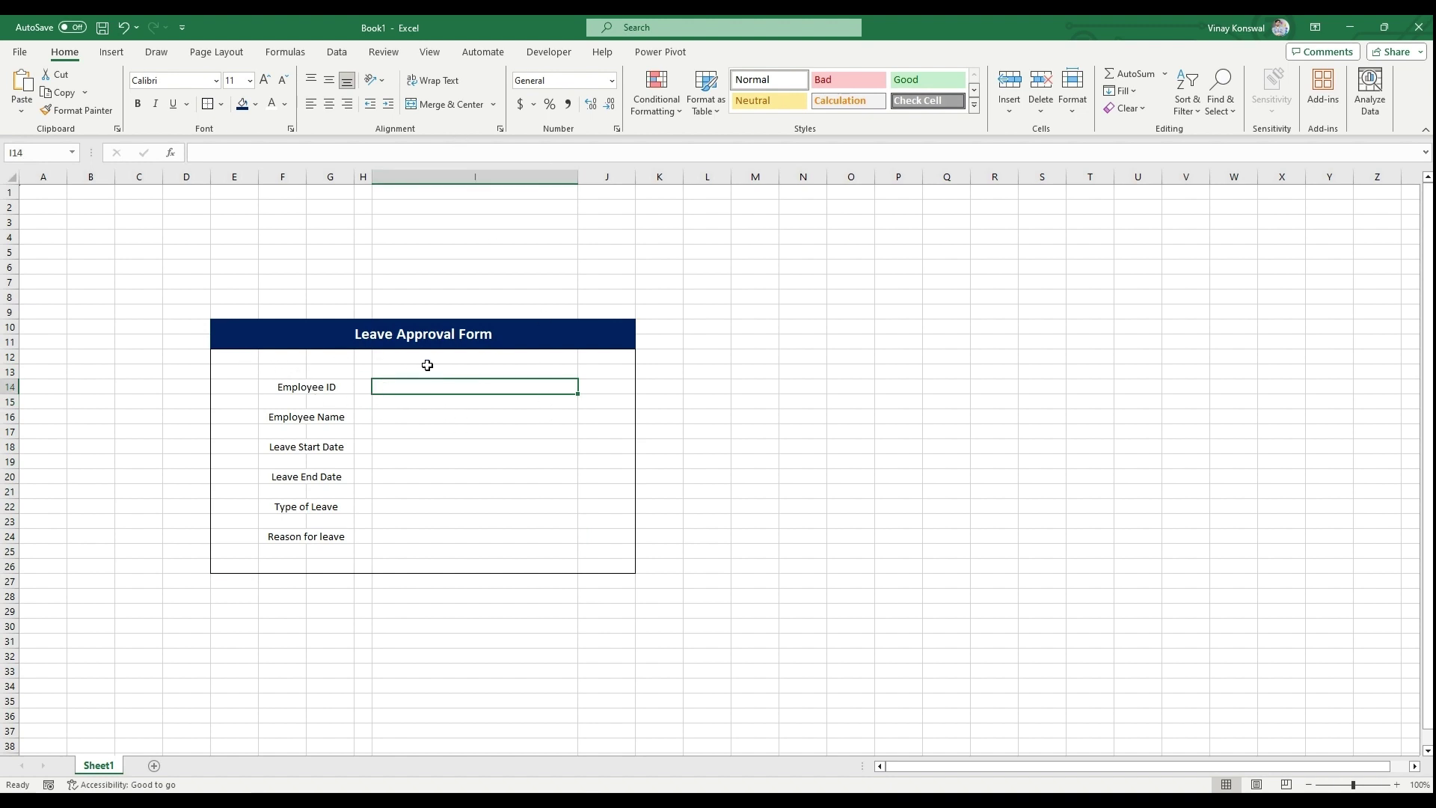
{"action": "left_click", "coordinate": [222, 104]}
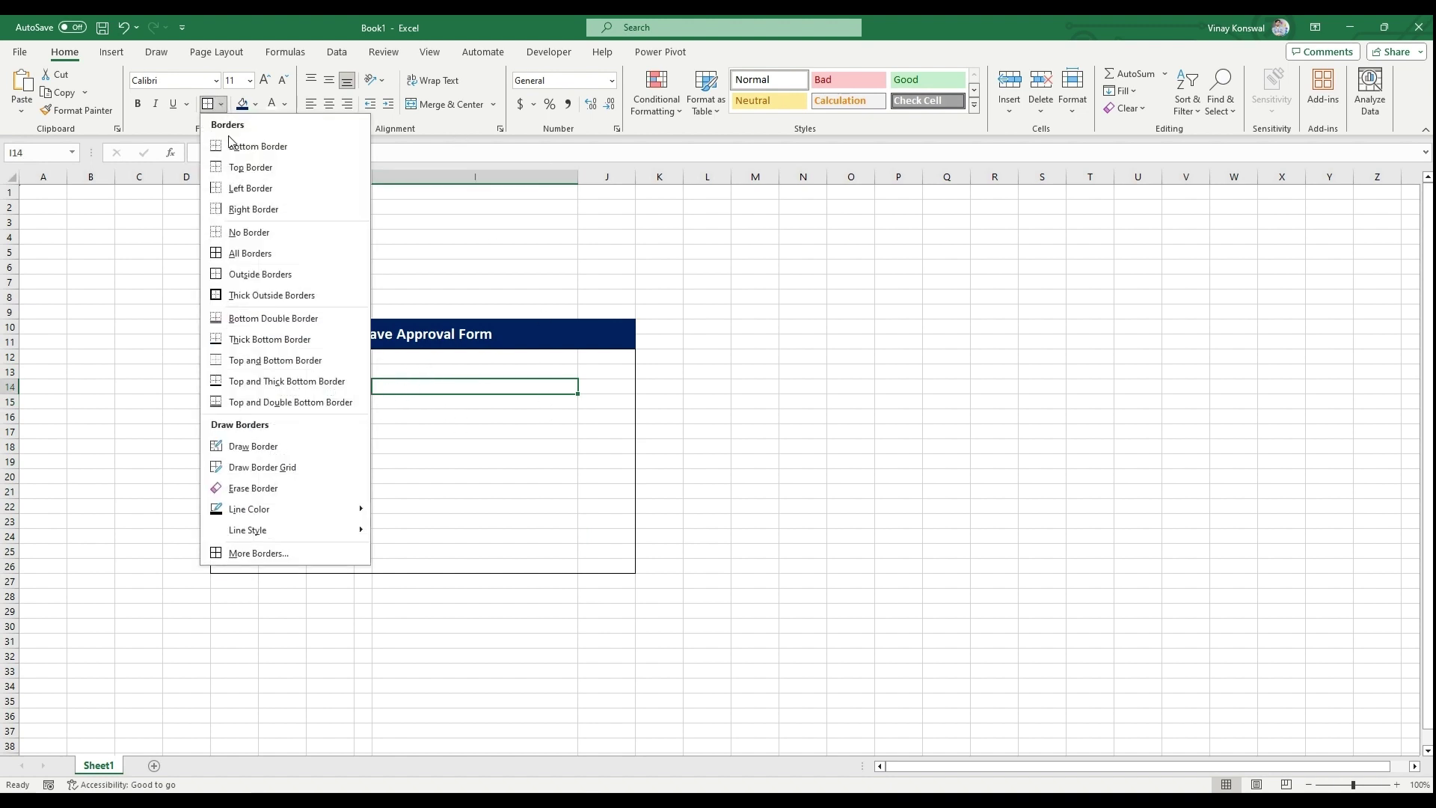
{"action": "left_click", "coordinate": [263, 255]}
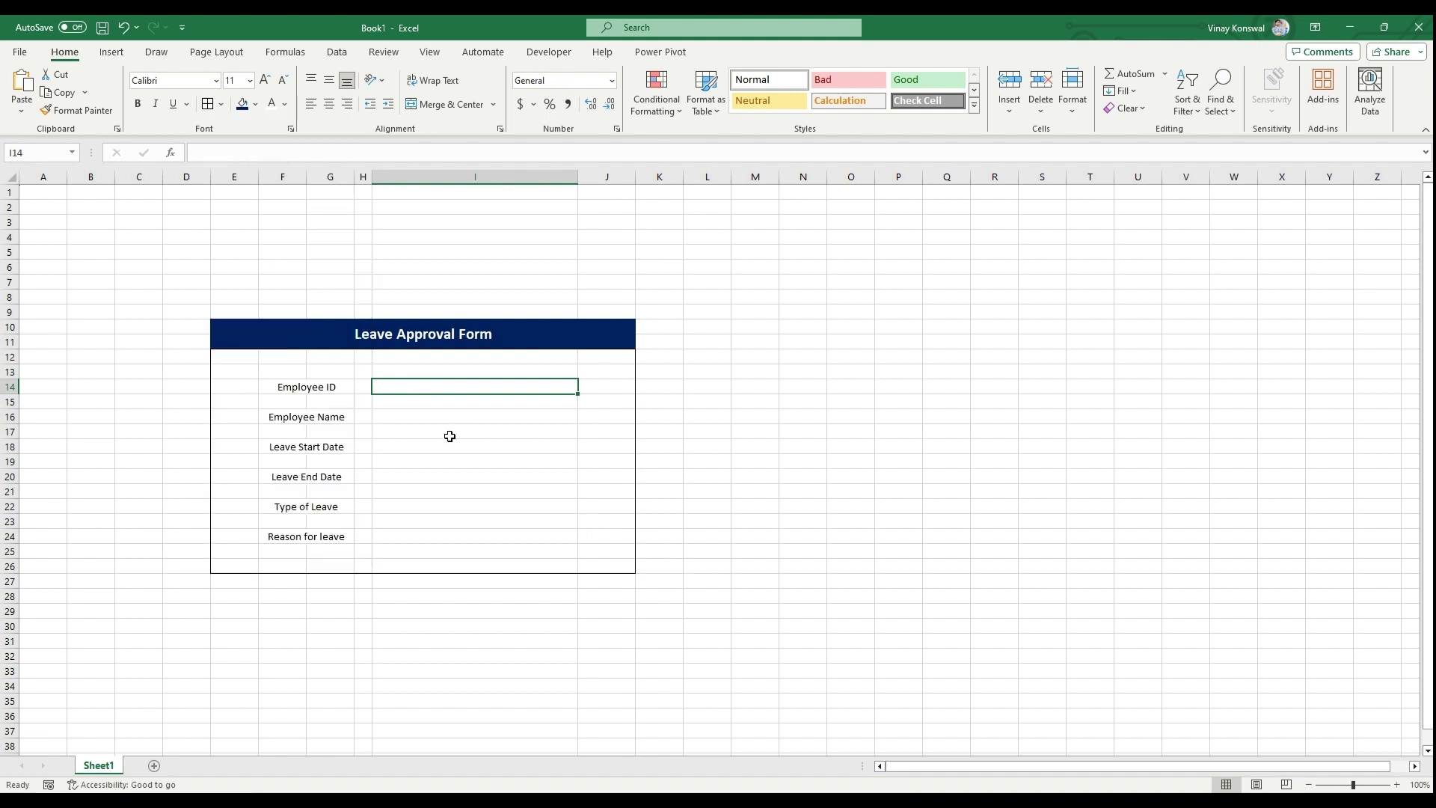
Apply all borders to the entry cells I16, I18, I20, I22 and I24 beside the remaining form labels.
{"action": "left_click", "coordinate": [435, 418]}
{"action": "left_click", "coordinate": [213, 104]}
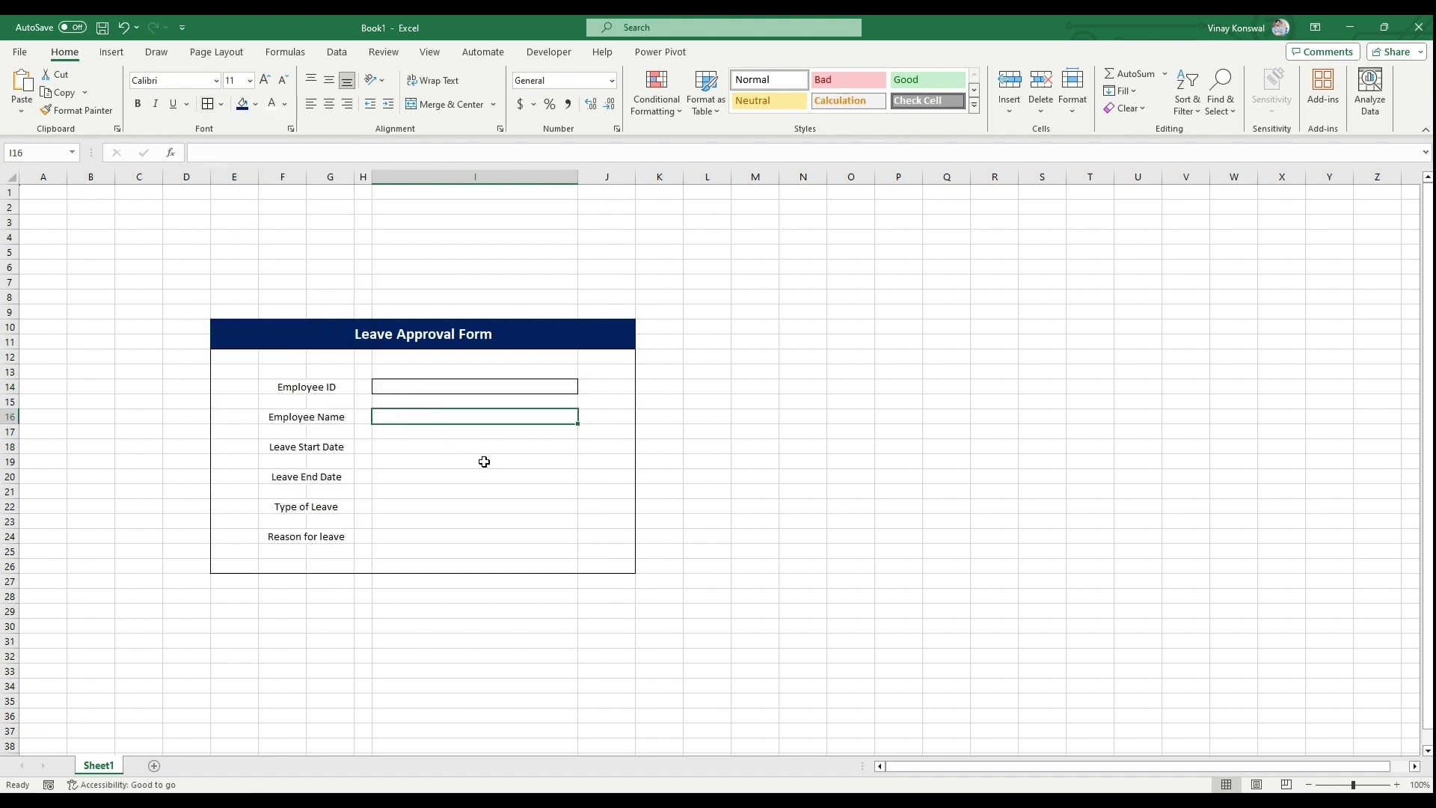
{"action": "left_click", "coordinate": [419, 448]}
{"action": "left_click", "coordinate": [210, 105]}
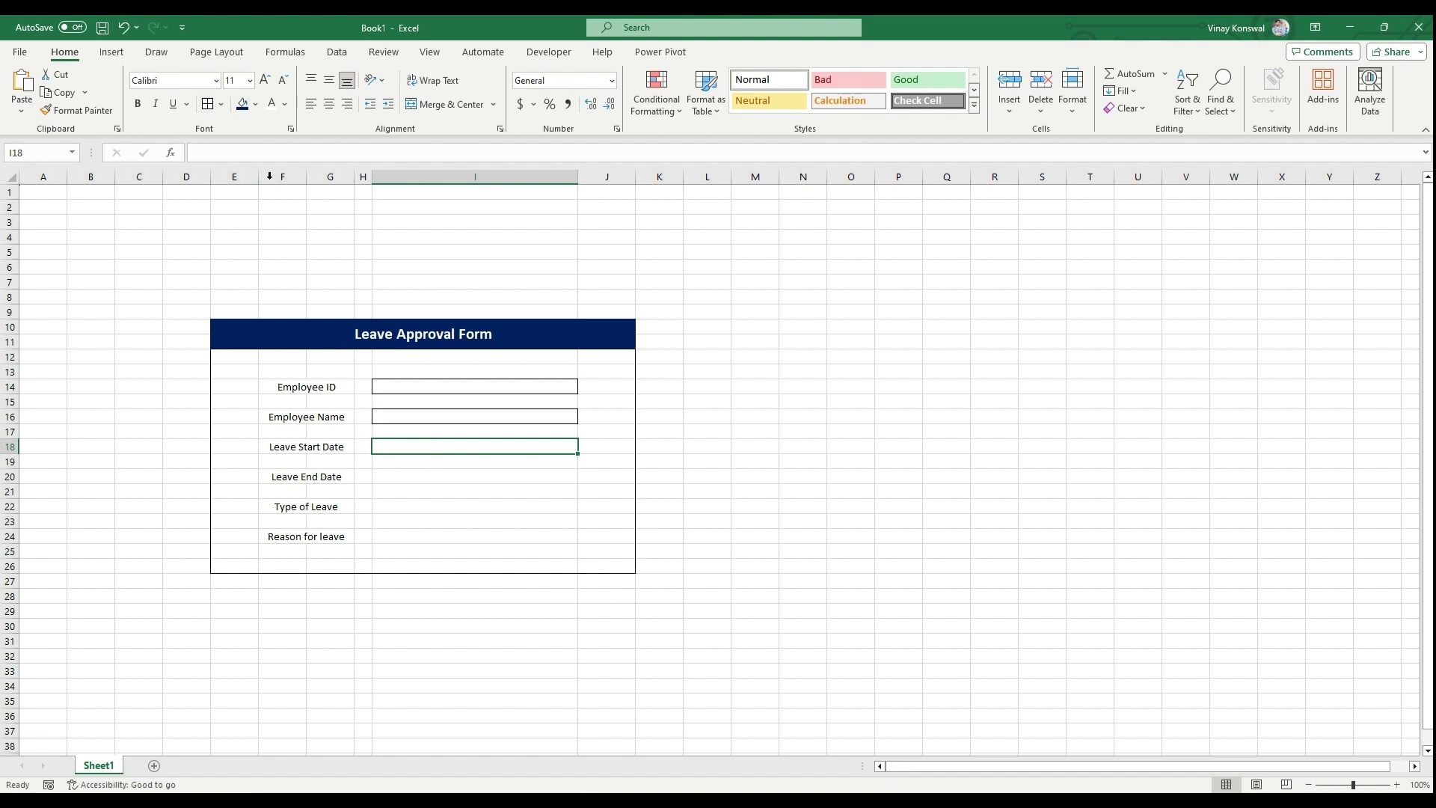
{"action": "left_click", "coordinate": [391, 475]}
{"action": "left_click", "coordinate": [209, 104]}
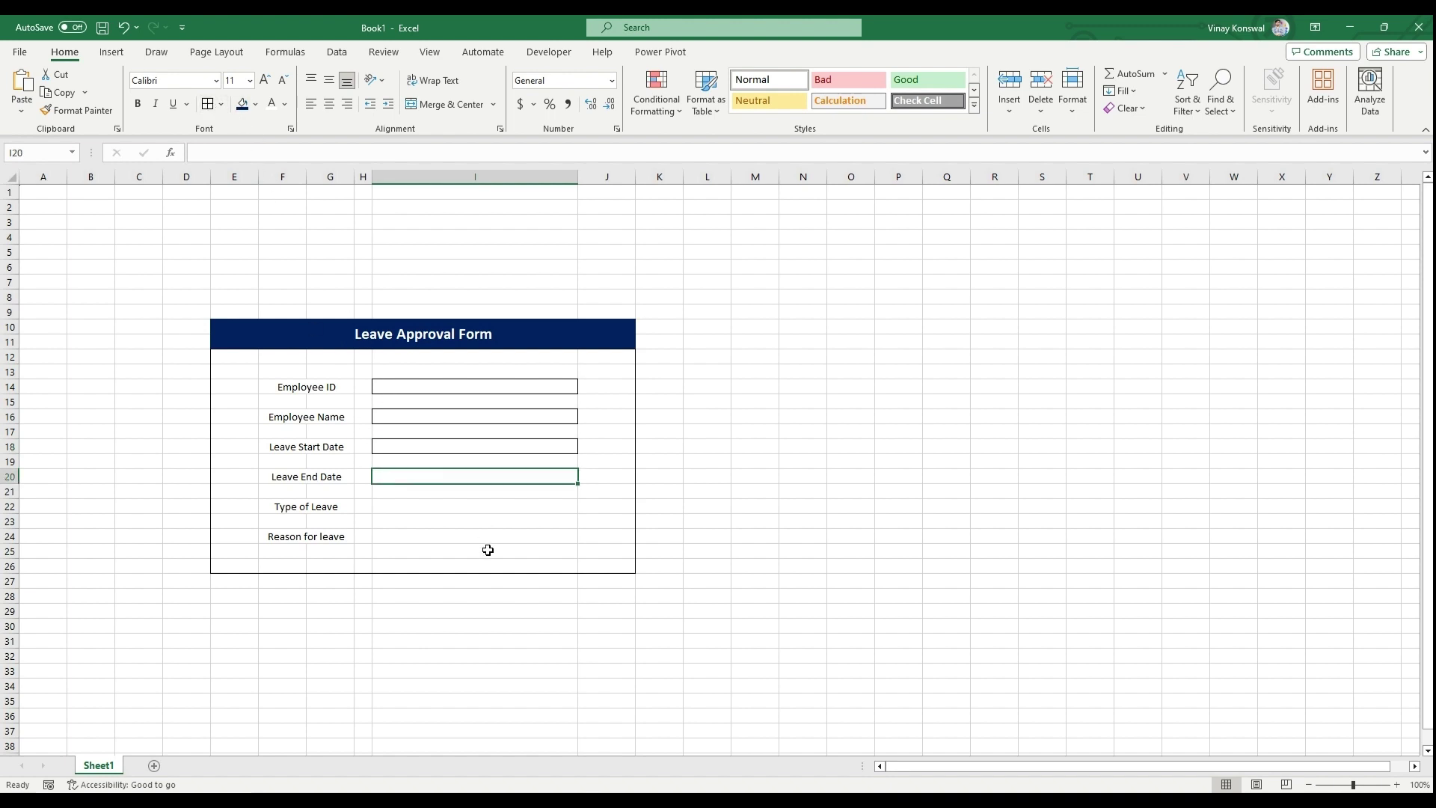
{"action": "left_click", "coordinate": [447, 508]}
{"action": "left_click", "coordinate": [211, 105]}
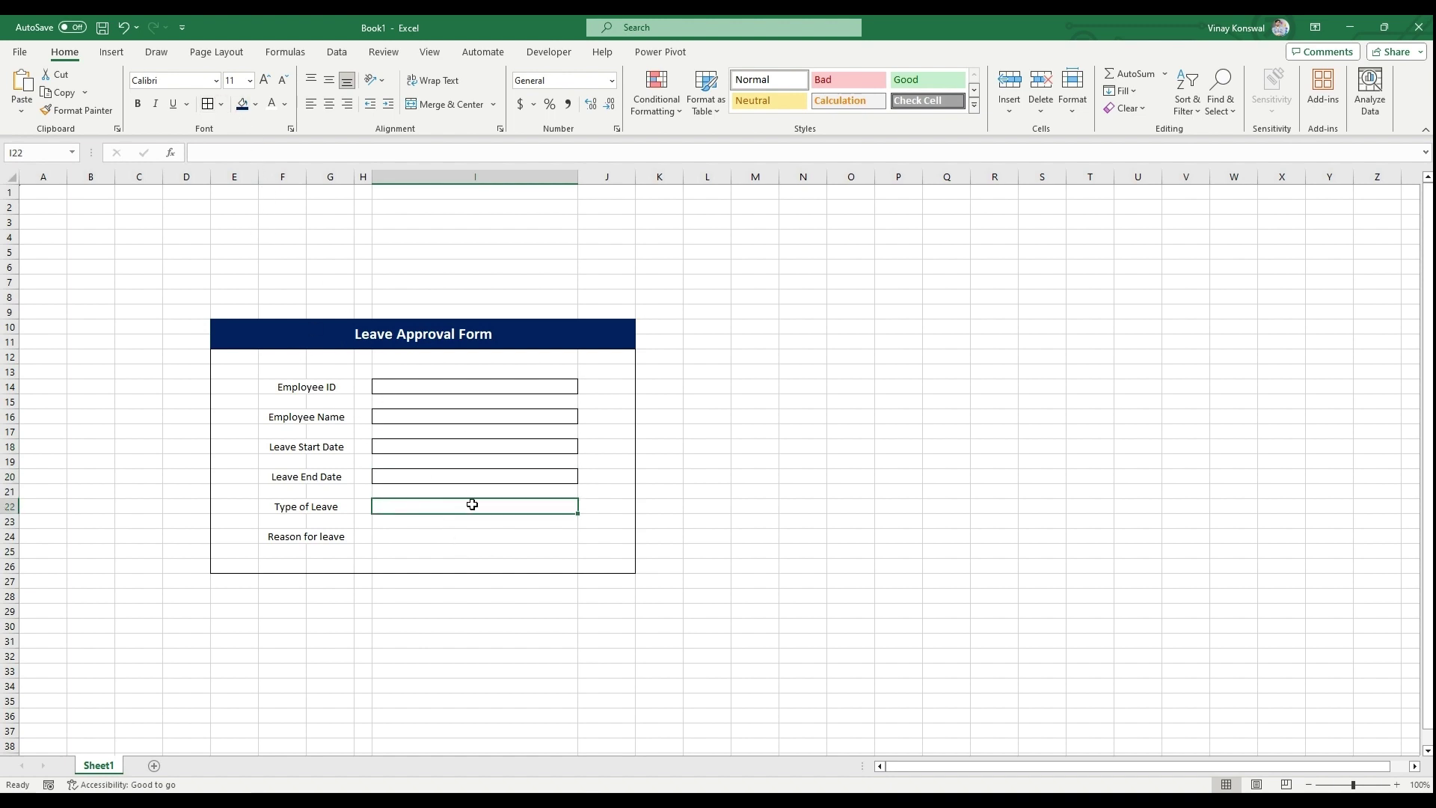
{"action": "left_click", "coordinate": [424, 537]}
{"action": "left_click", "coordinate": [209, 104]}
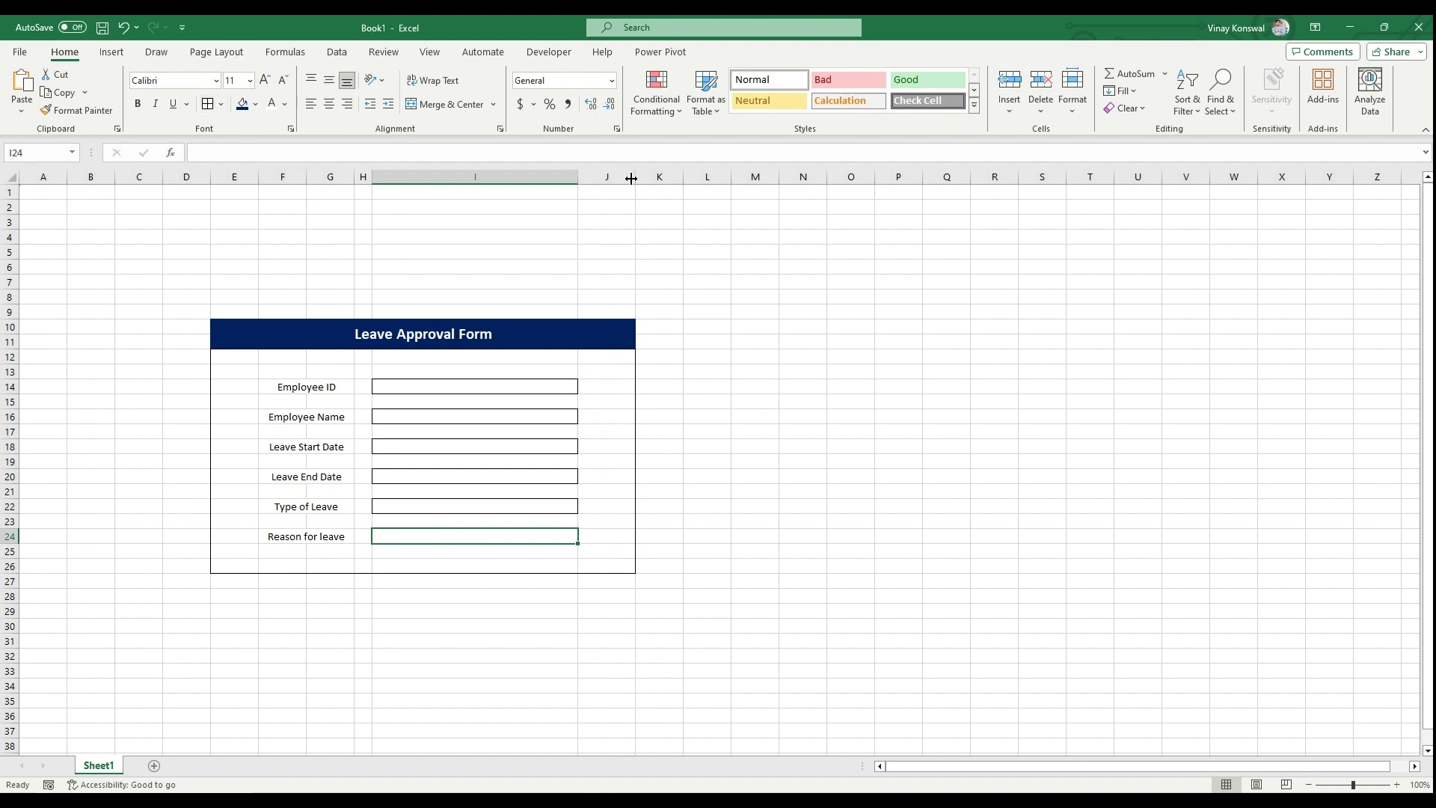
Narrow columns J, E and I around the form and hide the sheet's gridlines.
{"action": "left_click_drag", "start_coordinate": [635, 177], "coordinate": [611, 176]}
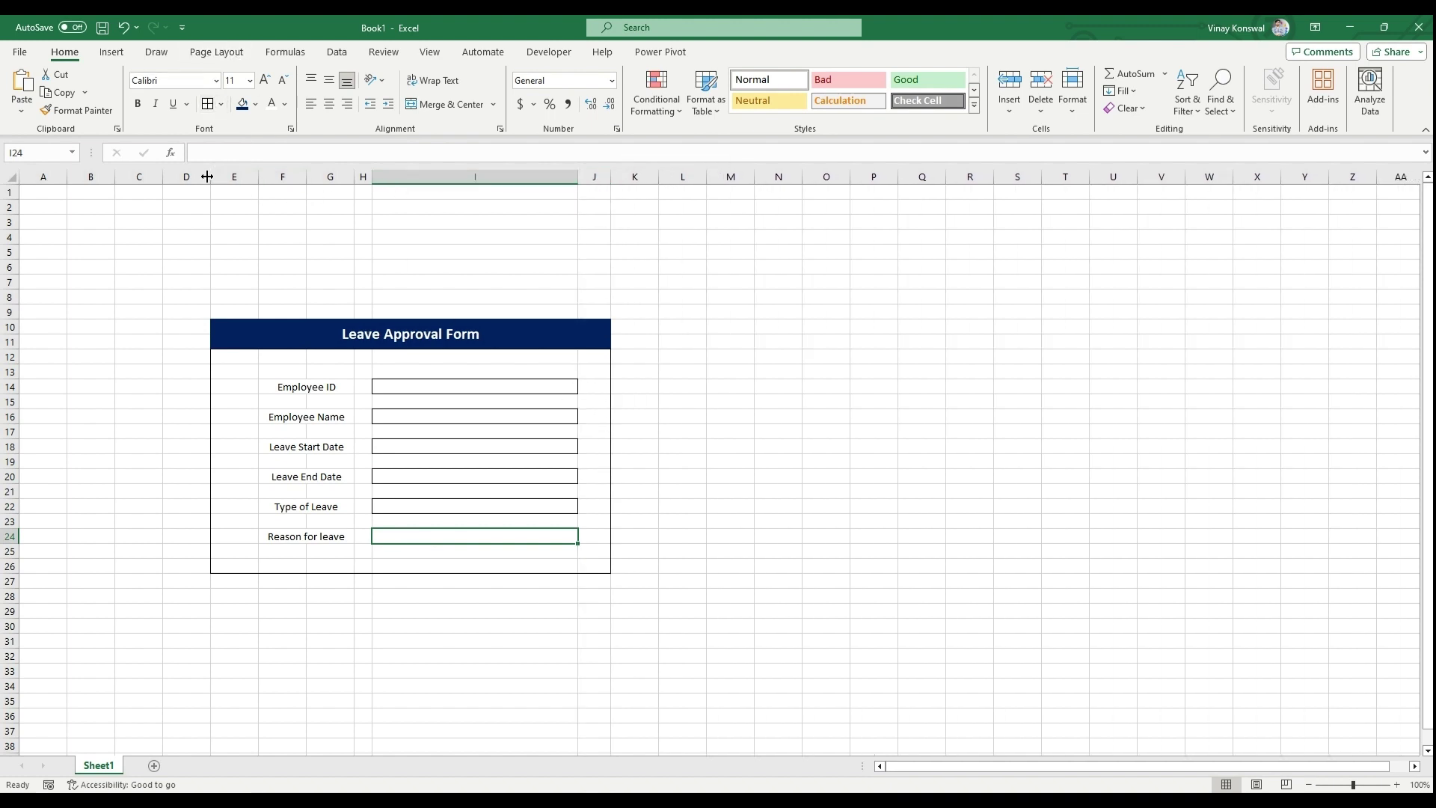
{"action": "left_click_drag", "start_coordinate": [209, 177], "coordinate": [255, 181]}
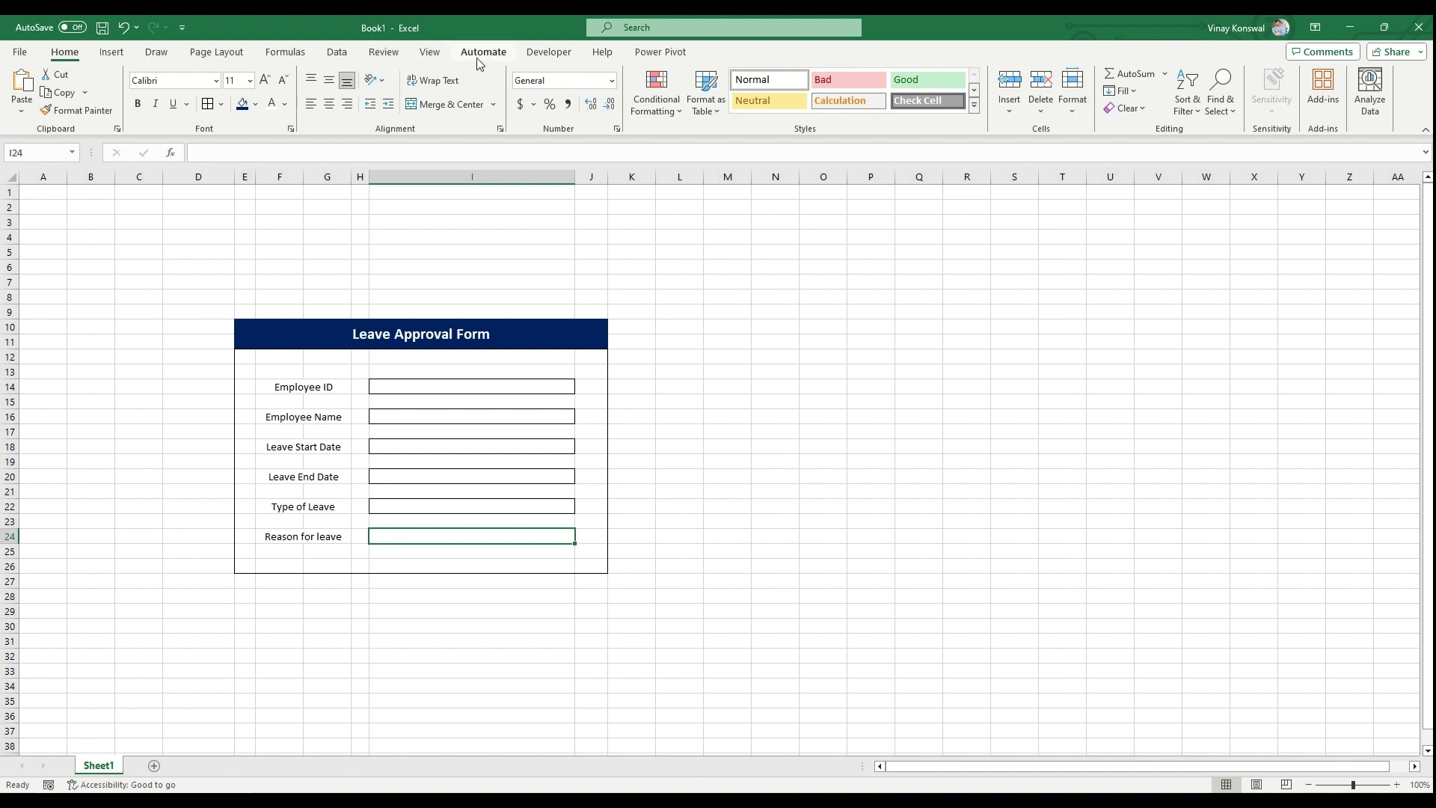
{"action": "left_click", "coordinate": [442, 50]}
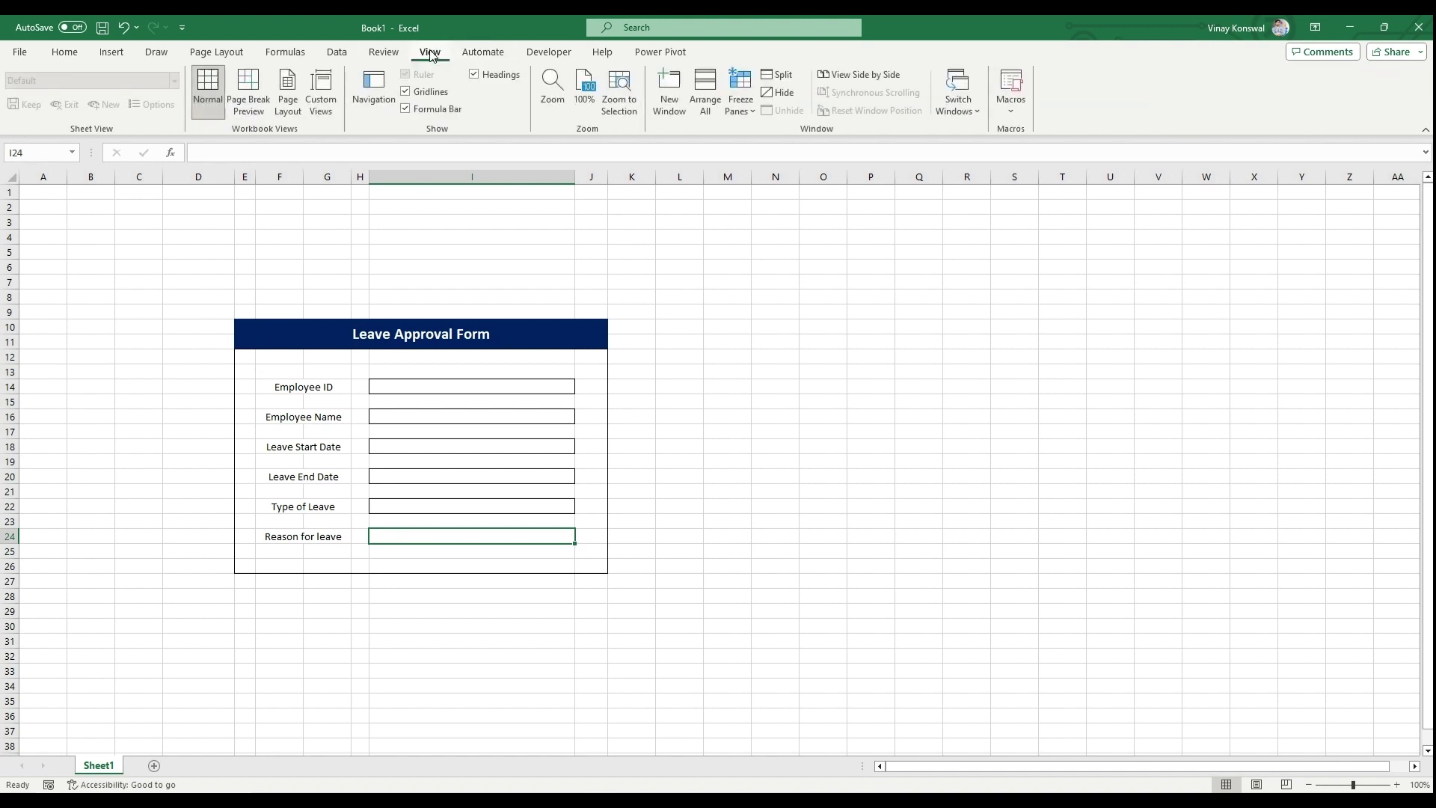
{"action": "left_click", "coordinate": [407, 93]}
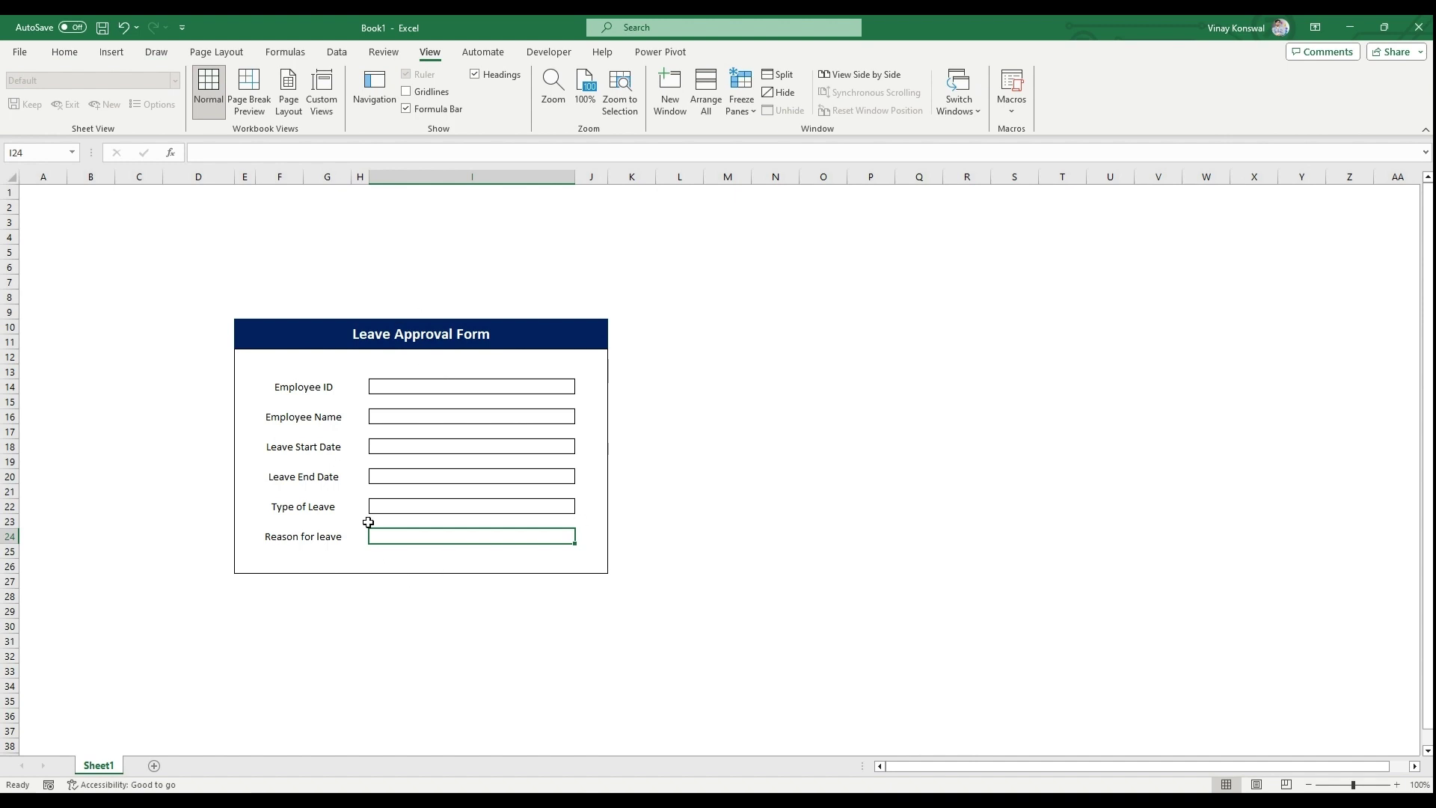
{"action": "left_click_drag", "start_coordinate": [575, 176], "coordinate": [515, 178]}
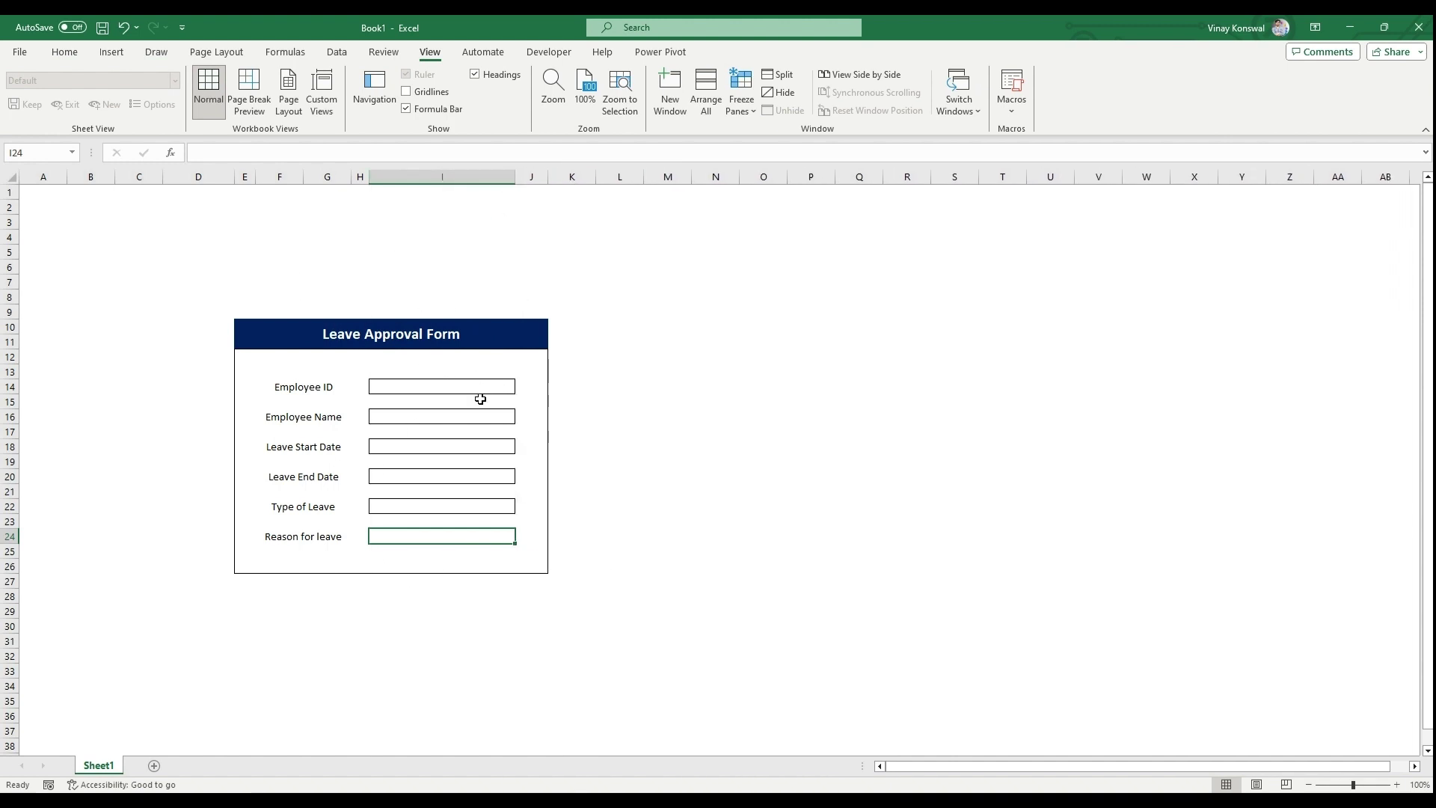
Enter the note "Note: Start Date should not be greater than End Date" in cell L16 beside the form.
{"action": "left_click", "coordinate": [602, 488]}
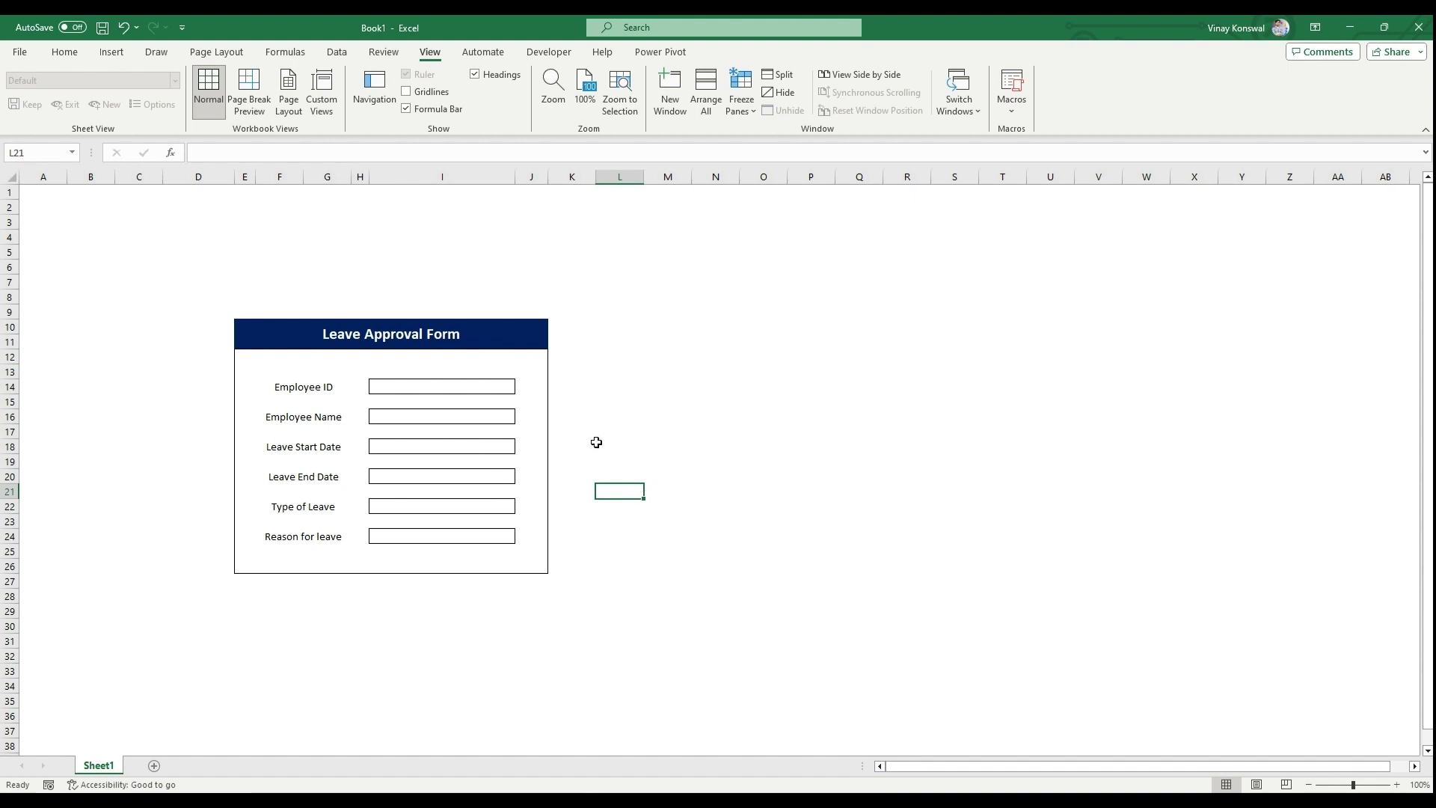
{"action": "left_click", "coordinate": [601, 416]}
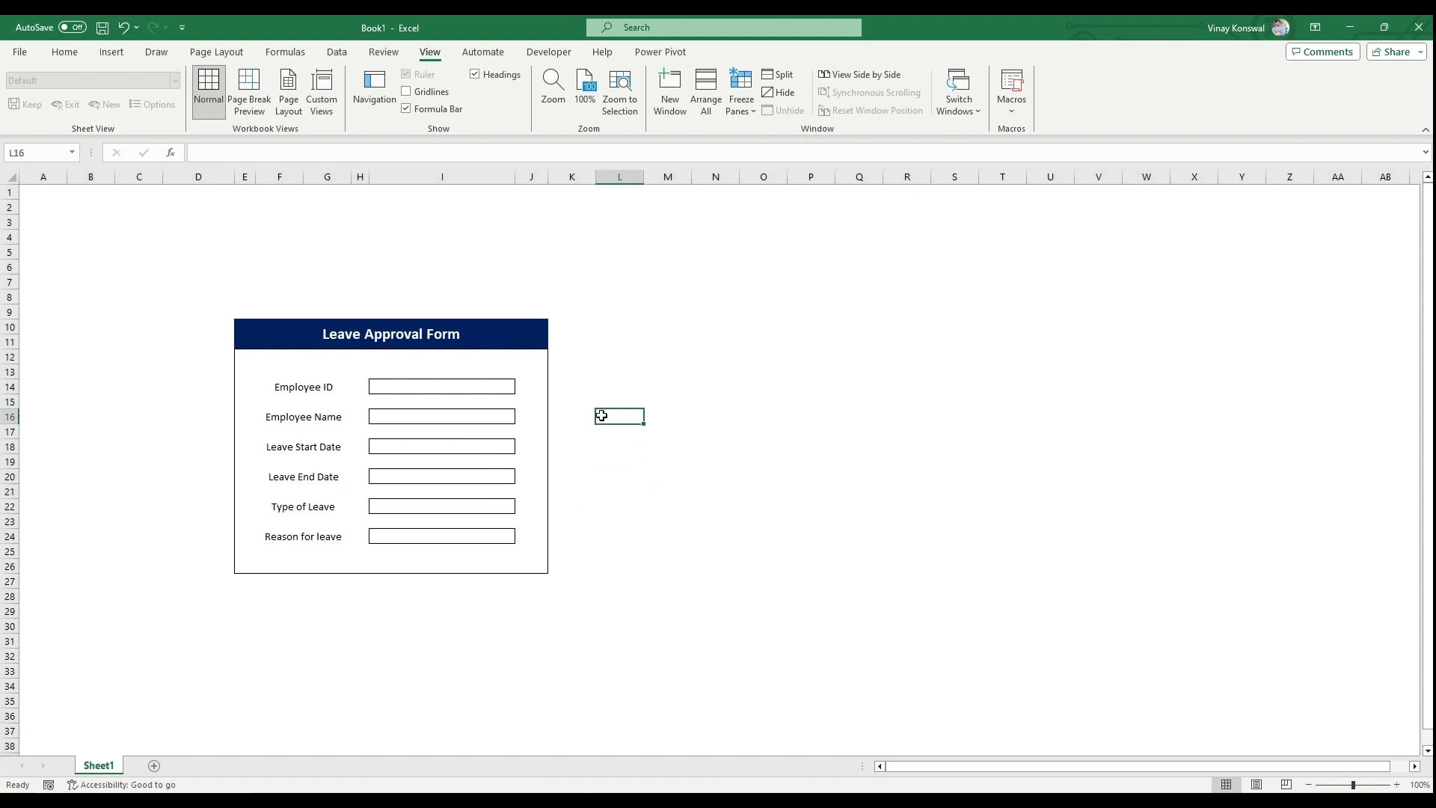
{"action": "type", "text": "Note: Start Date should not be greater"}
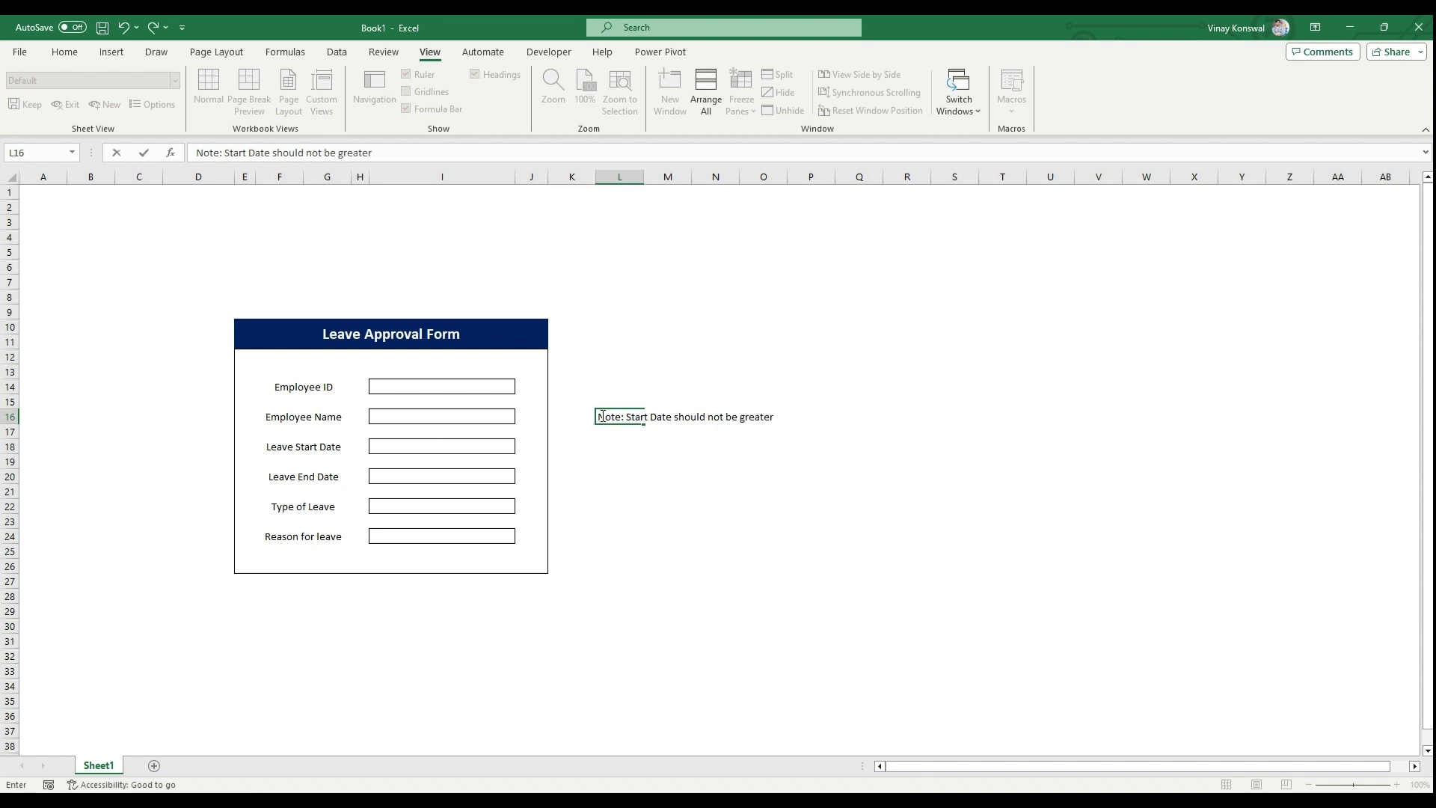
{"action": "type", "text": "End Date"}
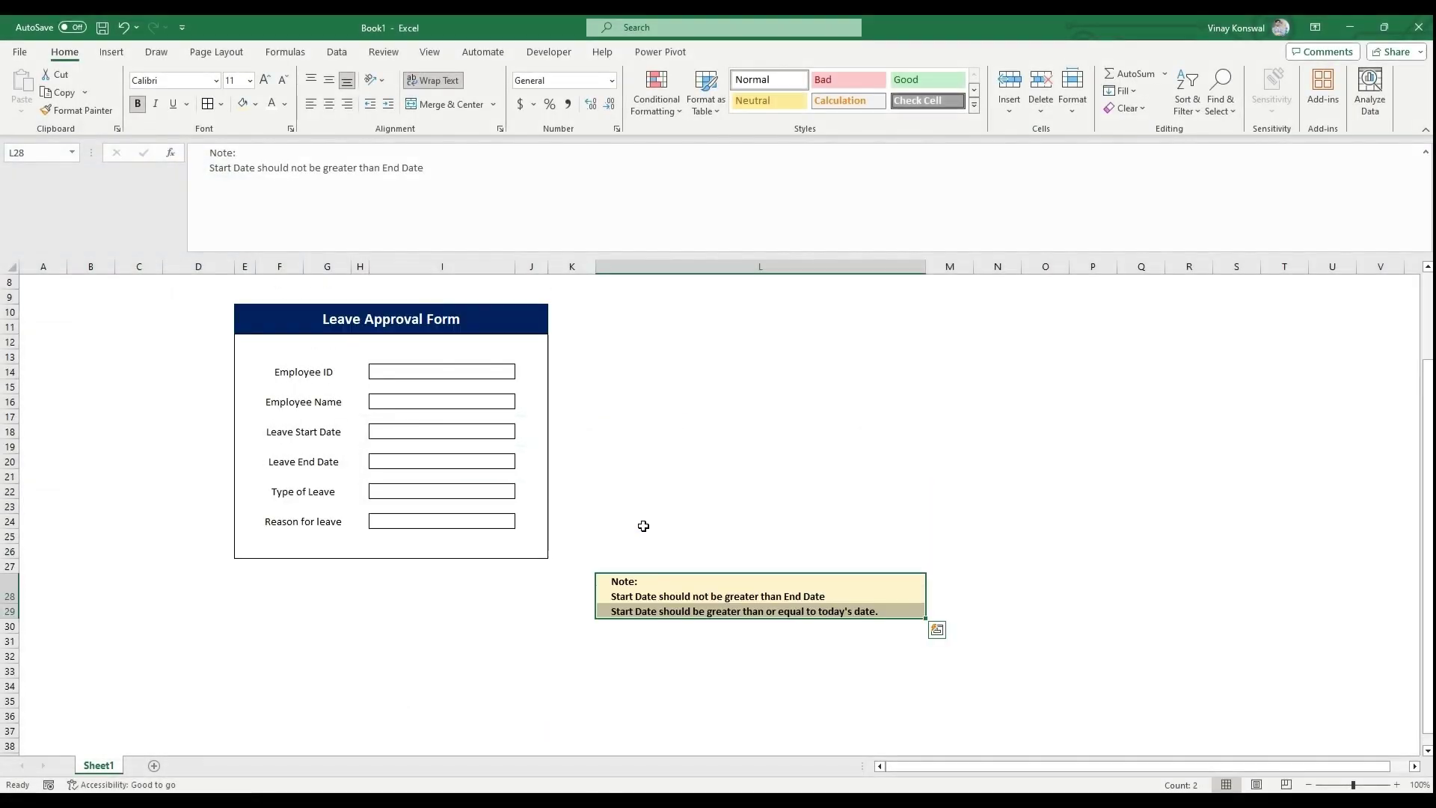
Switch to the Leave Approval Form workbook and copy the full note text from cell L13 of its Leave Form sheet.
{"action": "left_click", "coordinate": [696, 567]}
{"action": "left_click", "coordinate": [848, 601]}
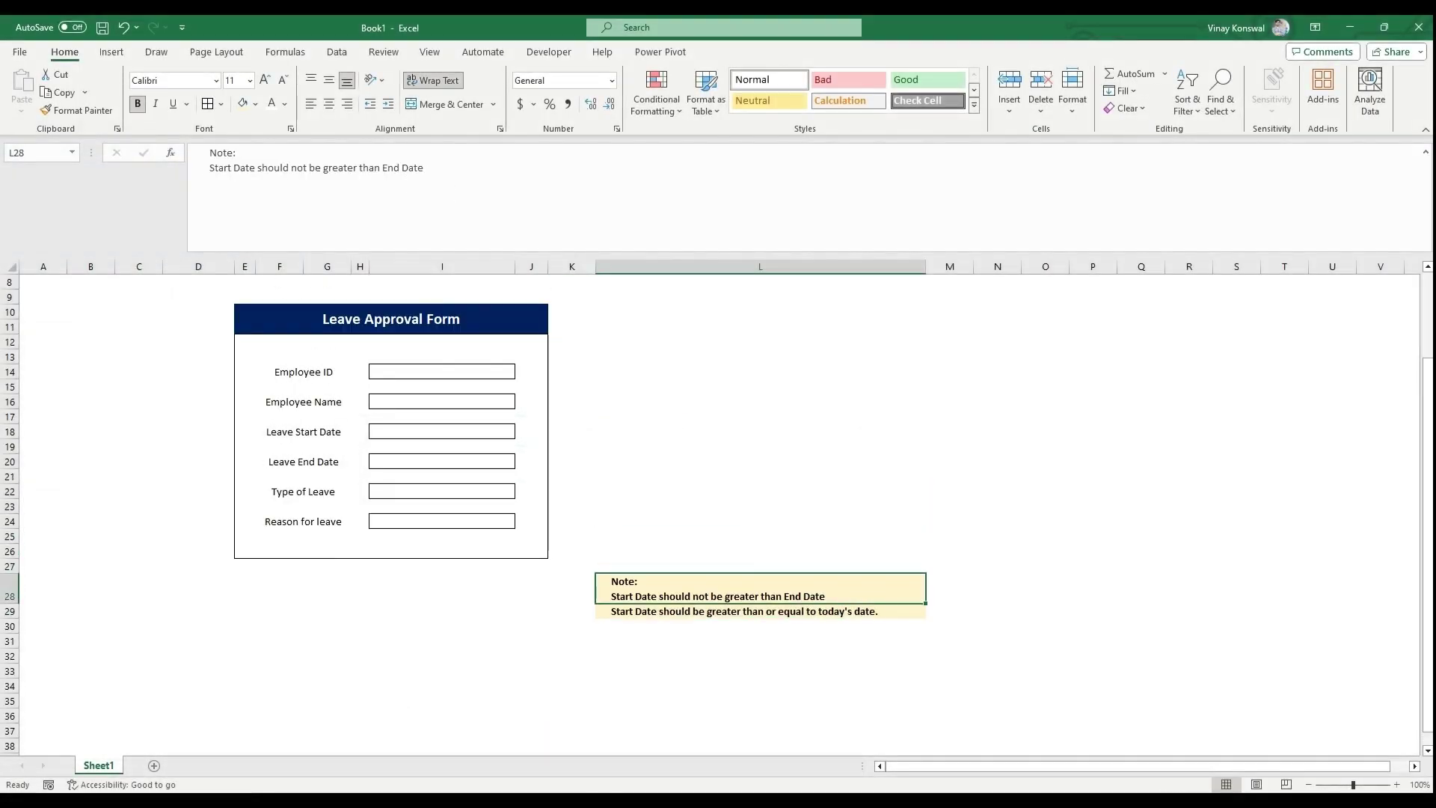
{"action": "left_click", "coordinate": [496, 744]}
{"action": "left_click", "coordinate": [112, 765]}
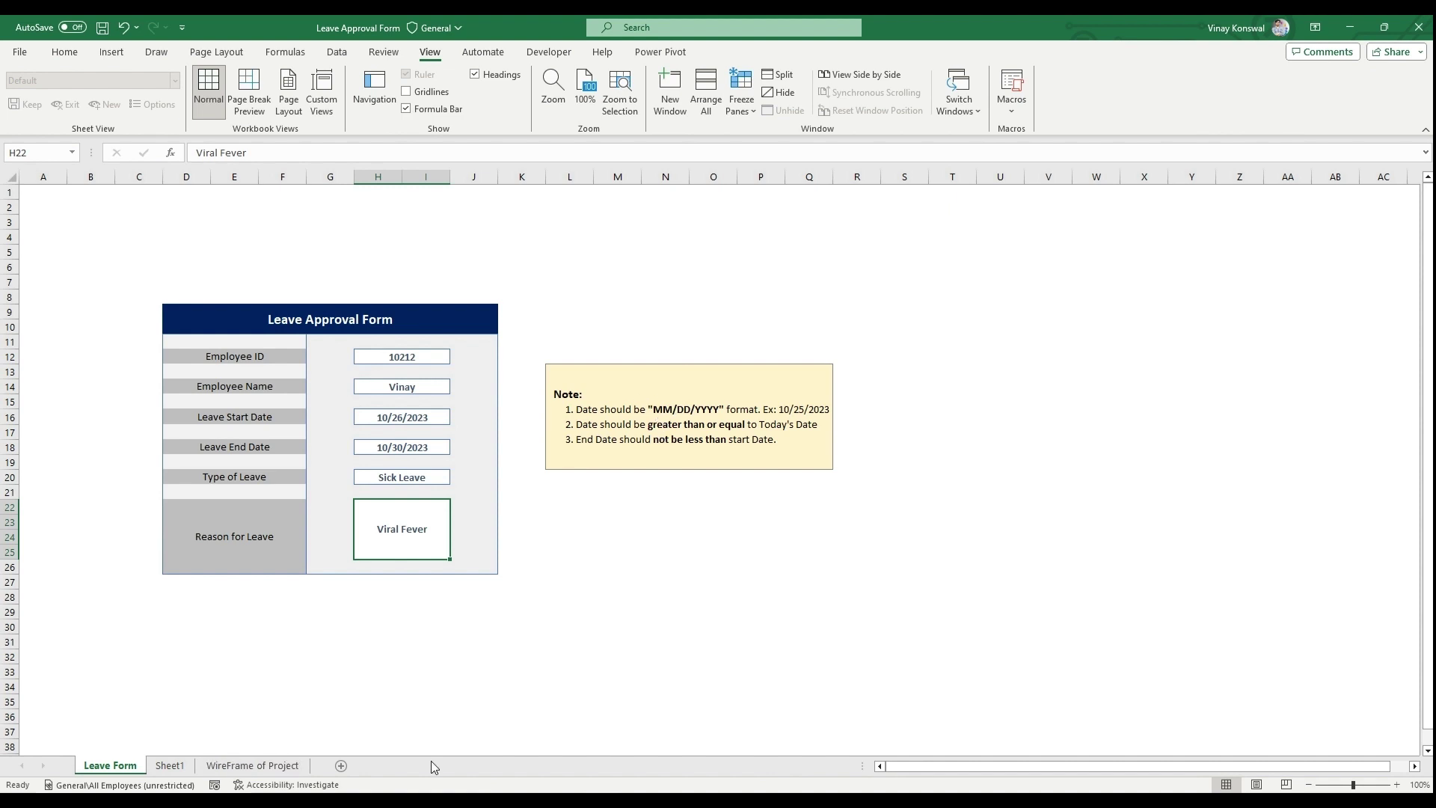
{"action": "left_click", "coordinate": [596, 411]}
{"action": "key", "text": "ctrl+shift+u"}
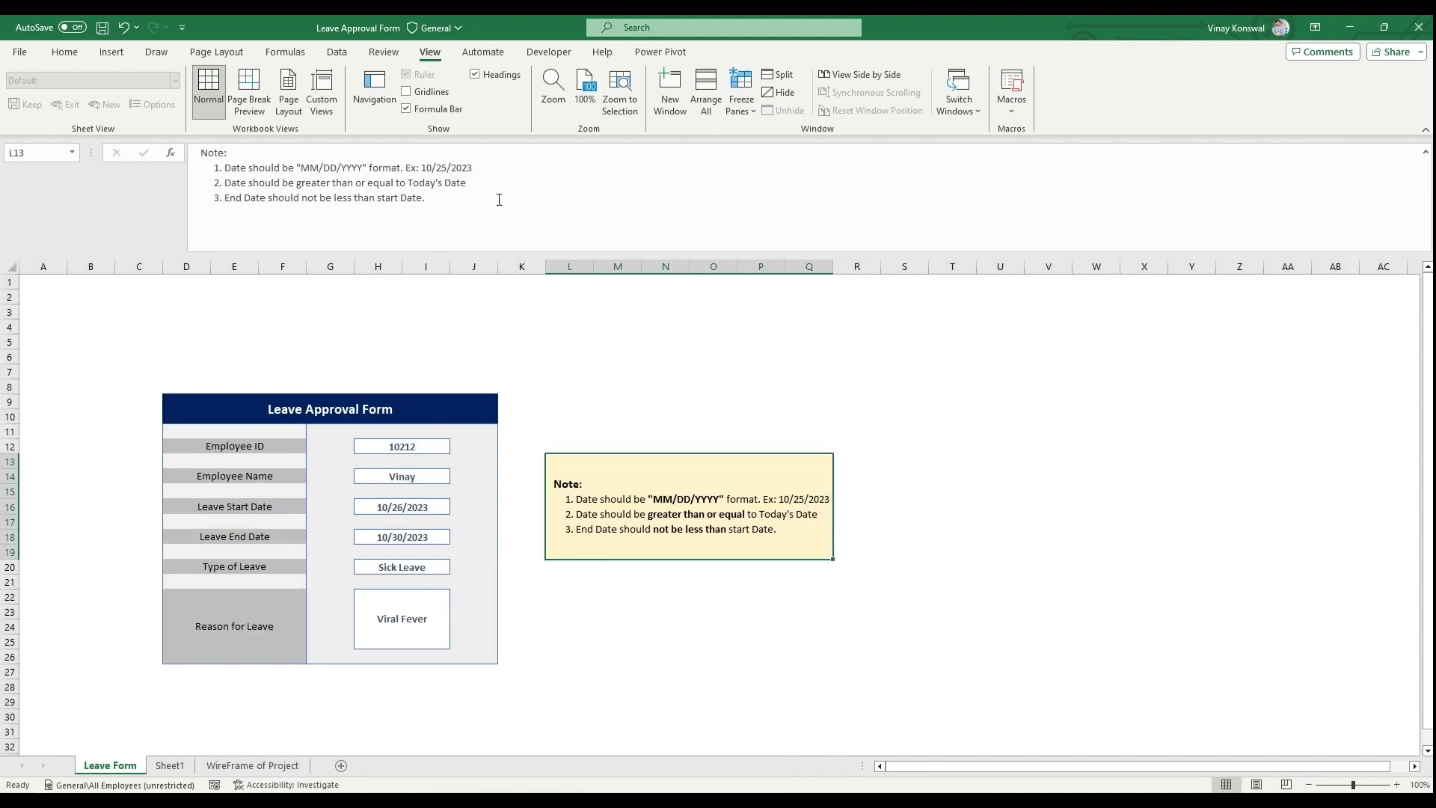
{"action": "left_click_drag", "start_coordinate": [499, 200], "coordinate": [197, 151]}
{"action": "key", "text": "ctrl+c"}
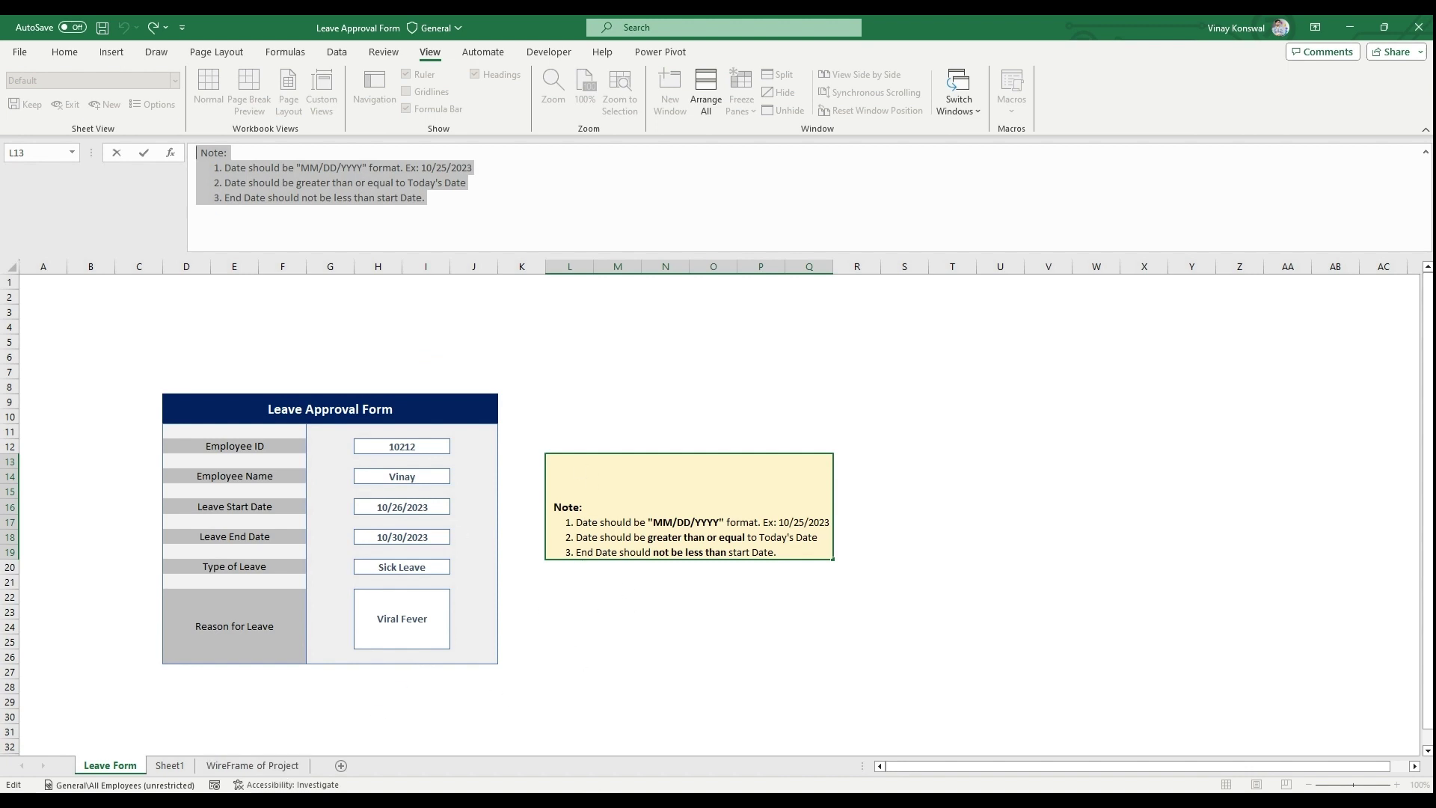
Return to the Book1 workbook and replace the note text in cell L28 with the copied three-point date note.
{"action": "left_click", "coordinate": [654, 751]}
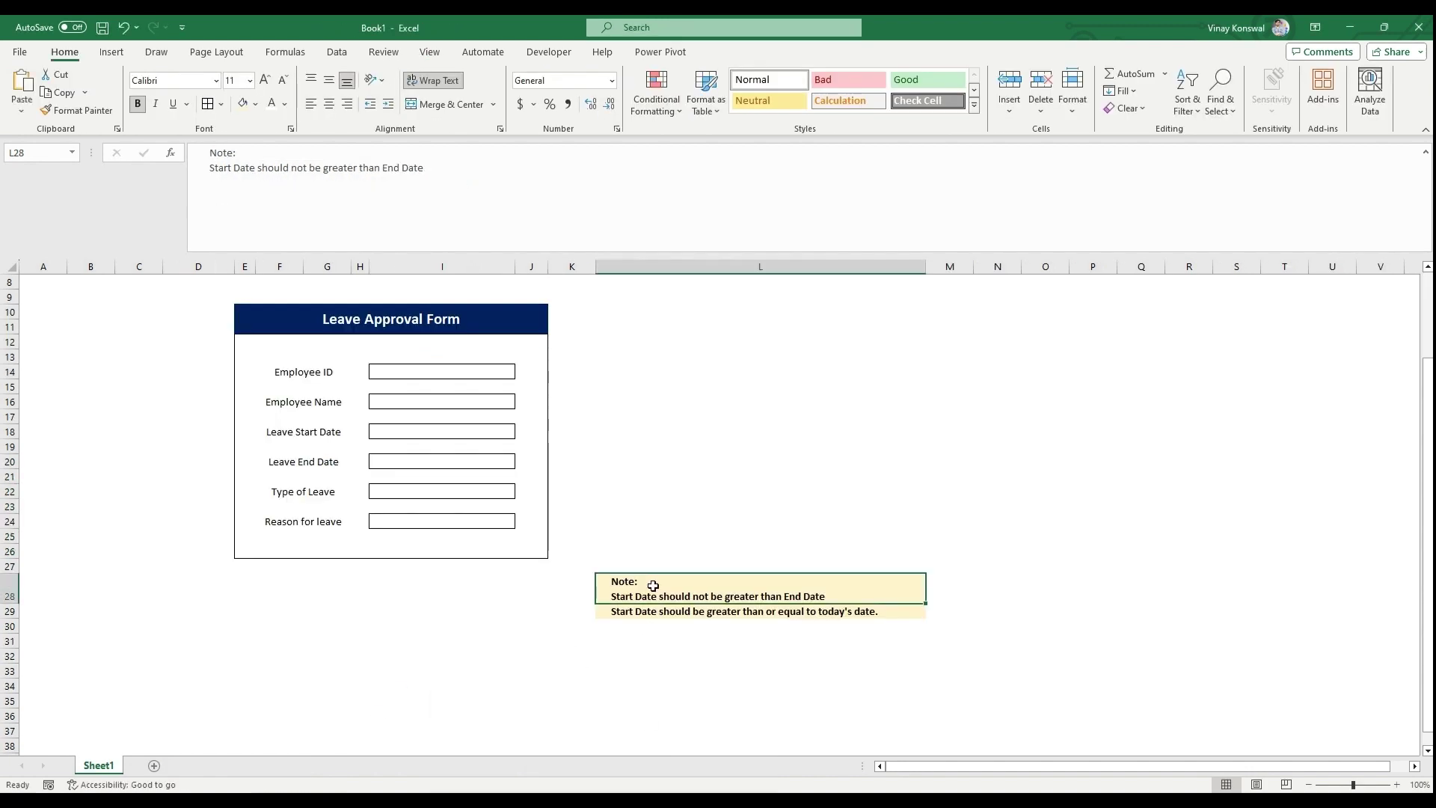
{"action": "left_click", "coordinate": [378, 187]}
{"action": "key", "text": "ctrl+a"}
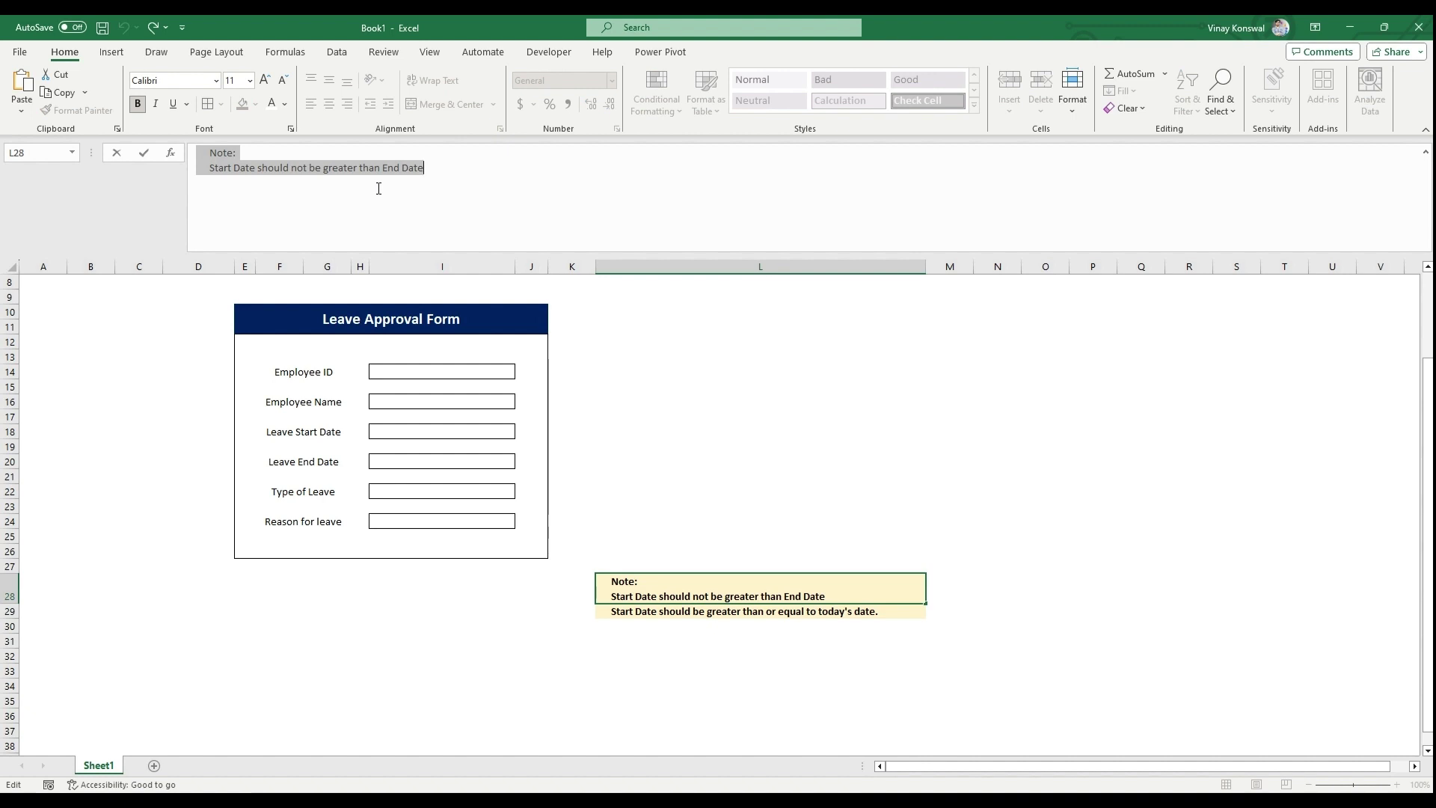
{"action": "key", "text": "ctrl+v"}
{"action": "key", "text": "Return"}
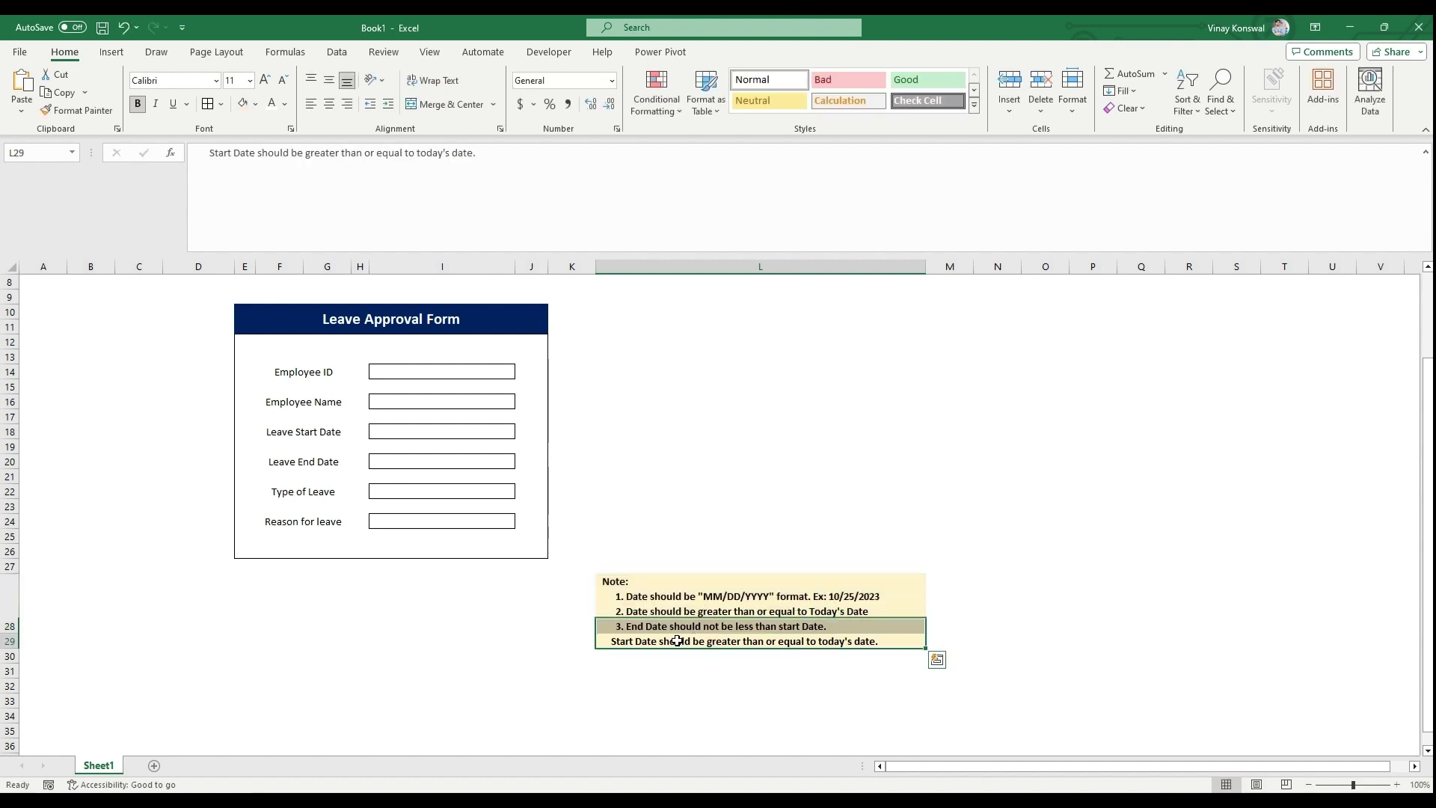
Clear the contents of cell L29, the leftover start-date line below the note.
{"action": "right_click", "coordinate": [664, 648]}
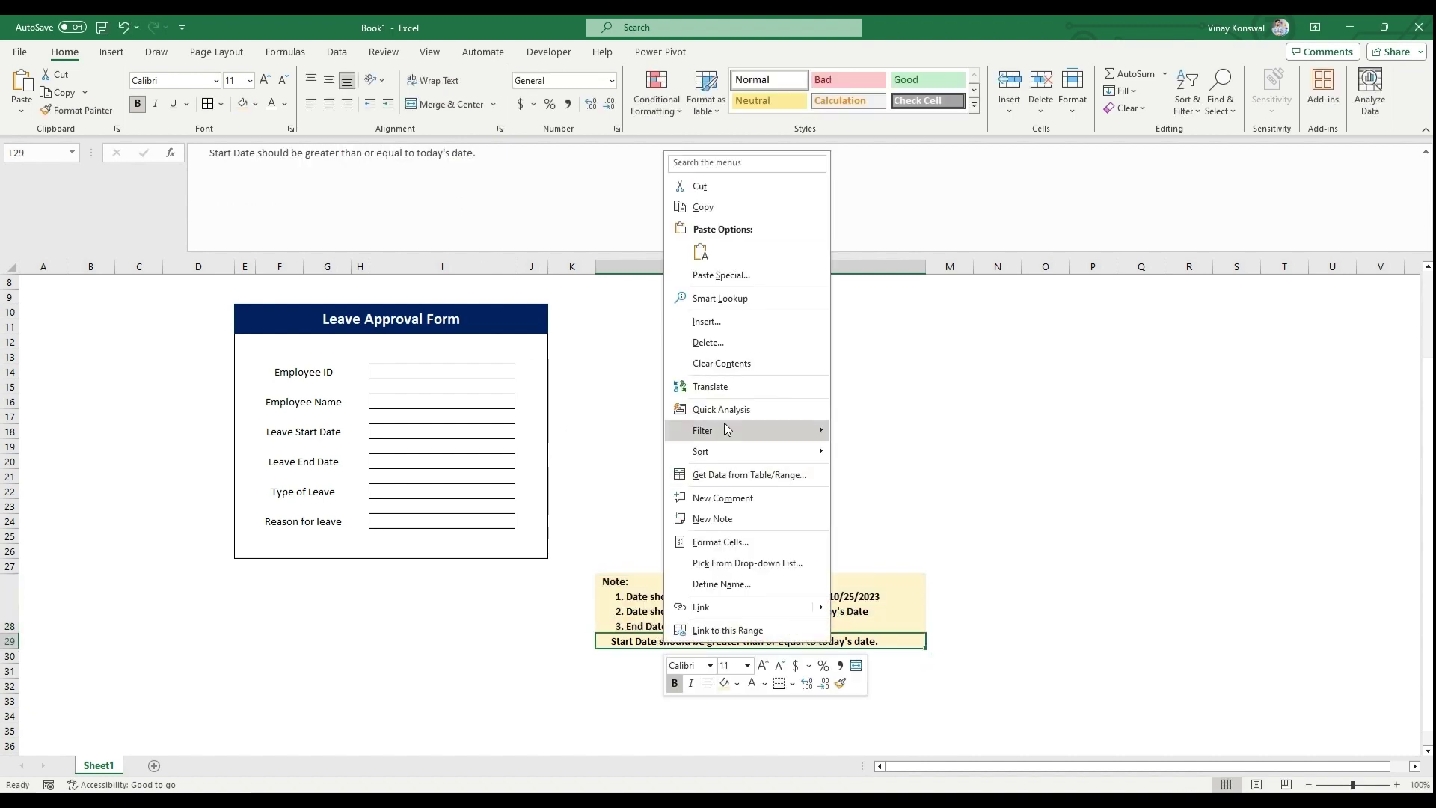
{"action": "left_click", "coordinate": [722, 363]}
{"action": "left_click", "coordinate": [617, 666]}
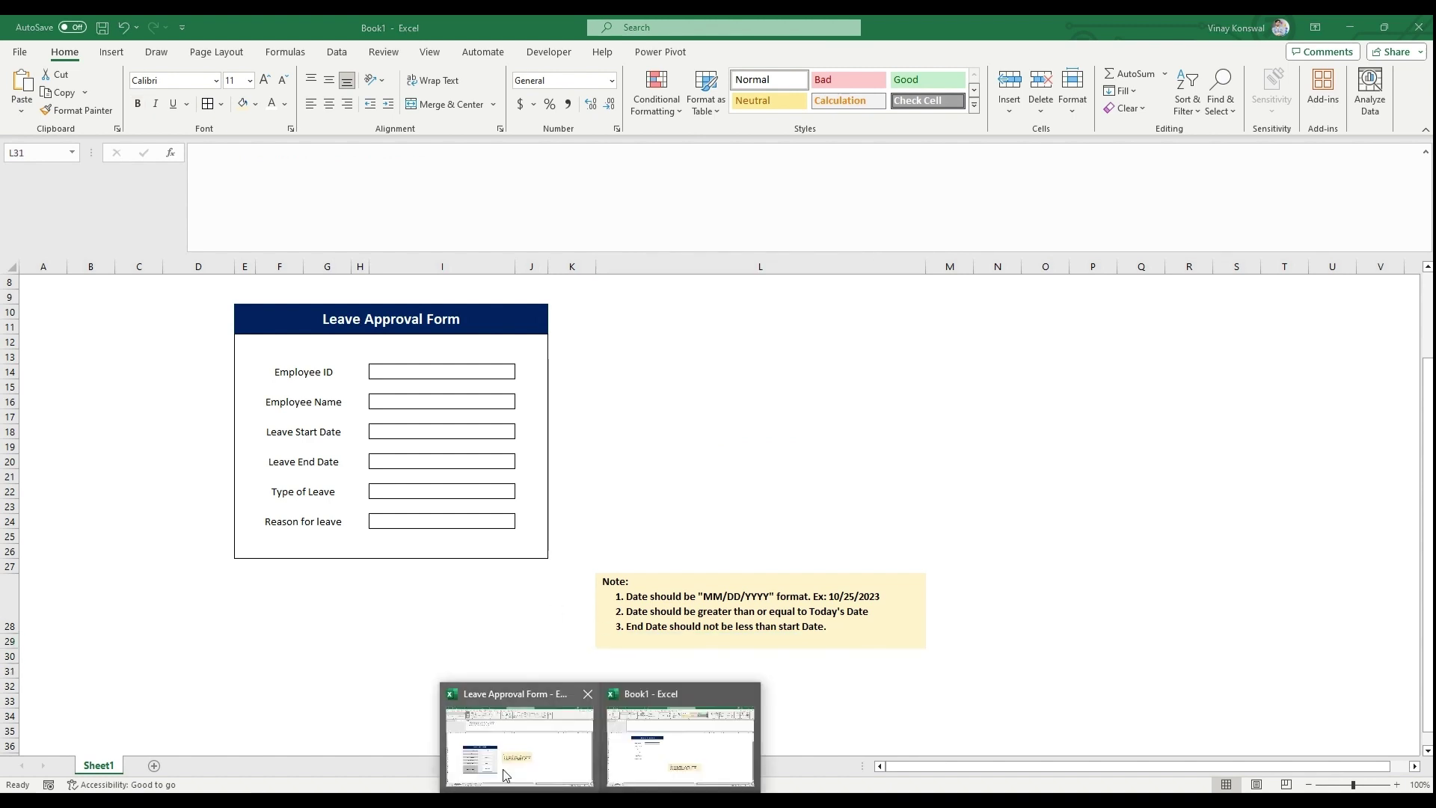
Switch to the Leave Approval Form workbook and try to set the Leave Start Date to 10/15/2023.
{"action": "left_click", "coordinate": [503, 769]}
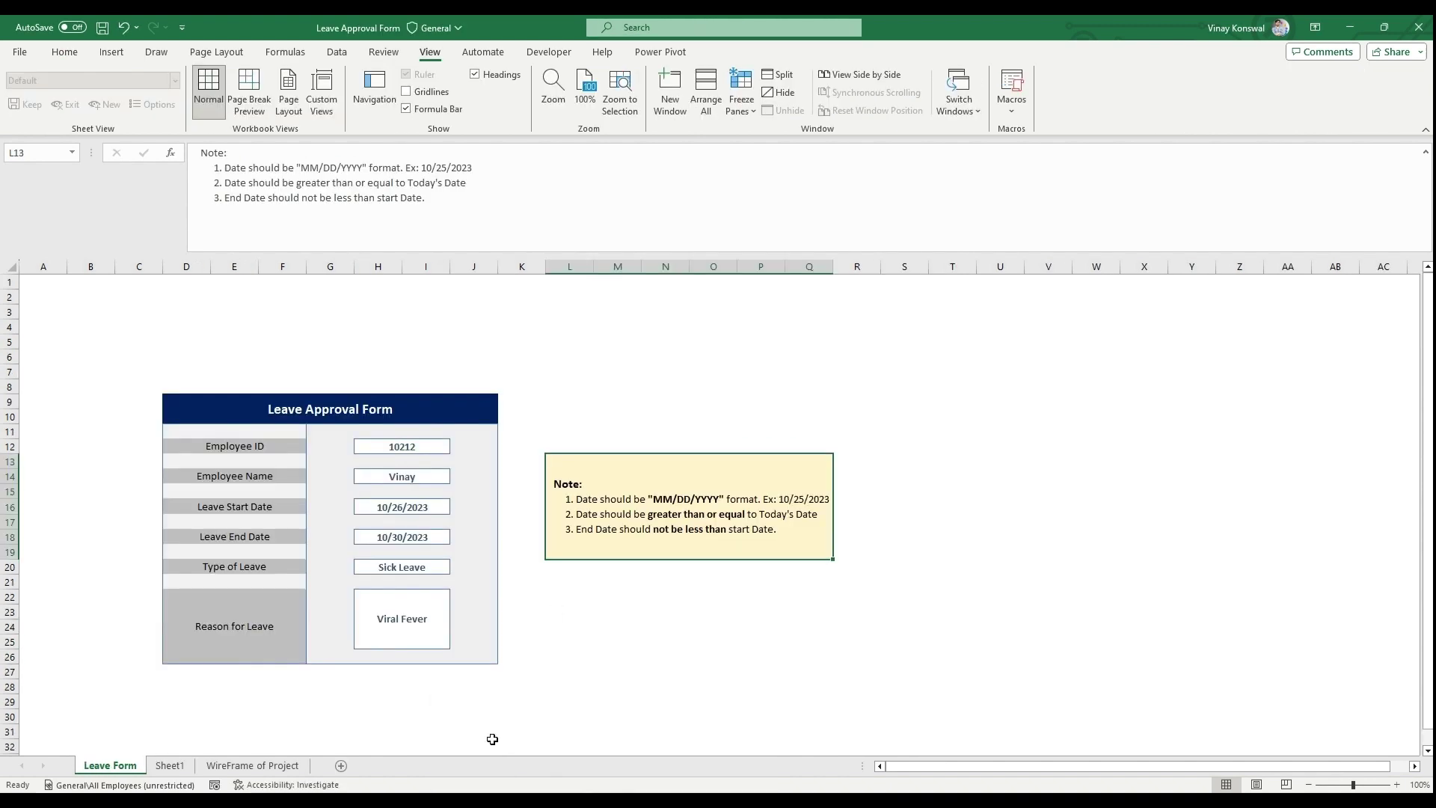
{"action": "left_click", "coordinate": [432, 511]}
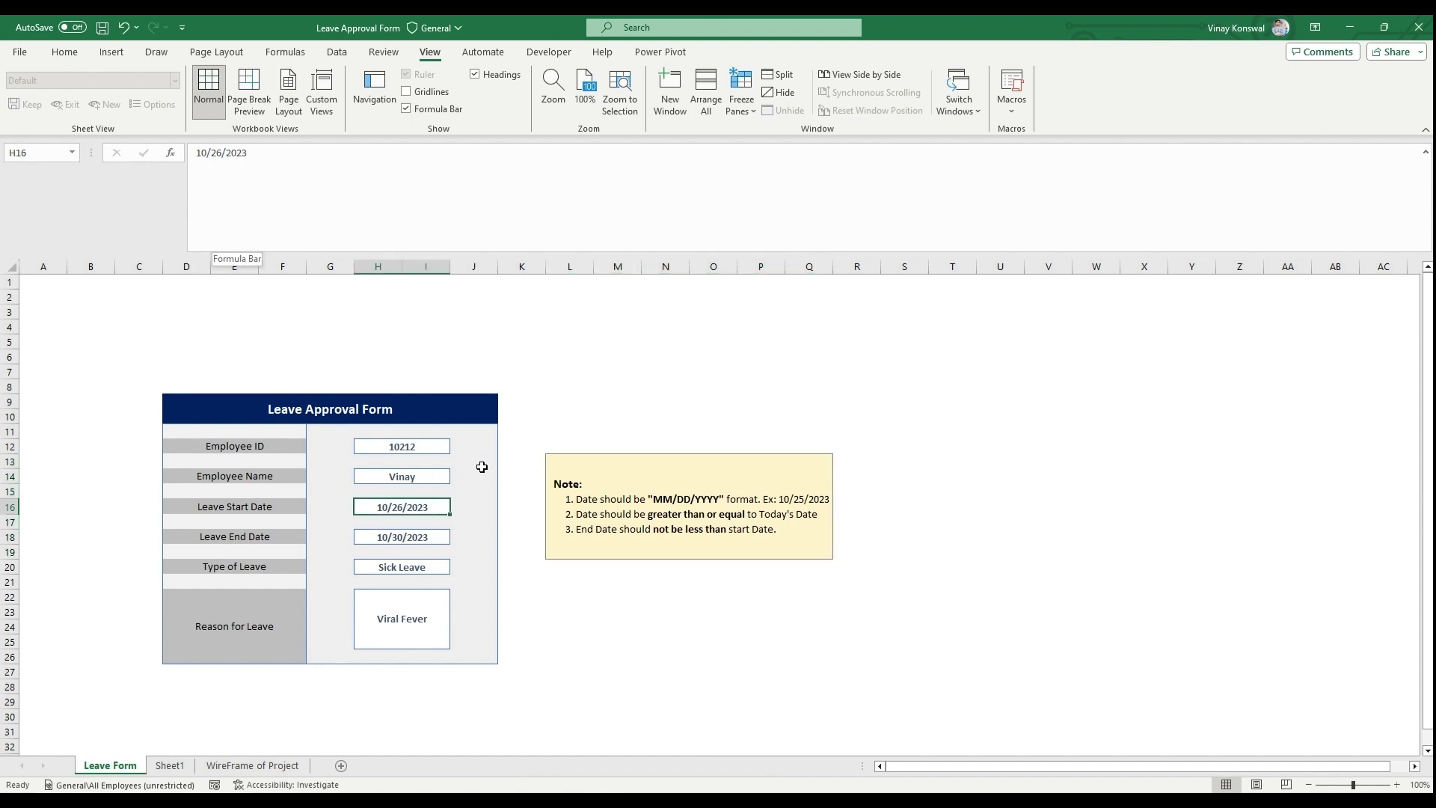
{"action": "type", "text": "10/1"}
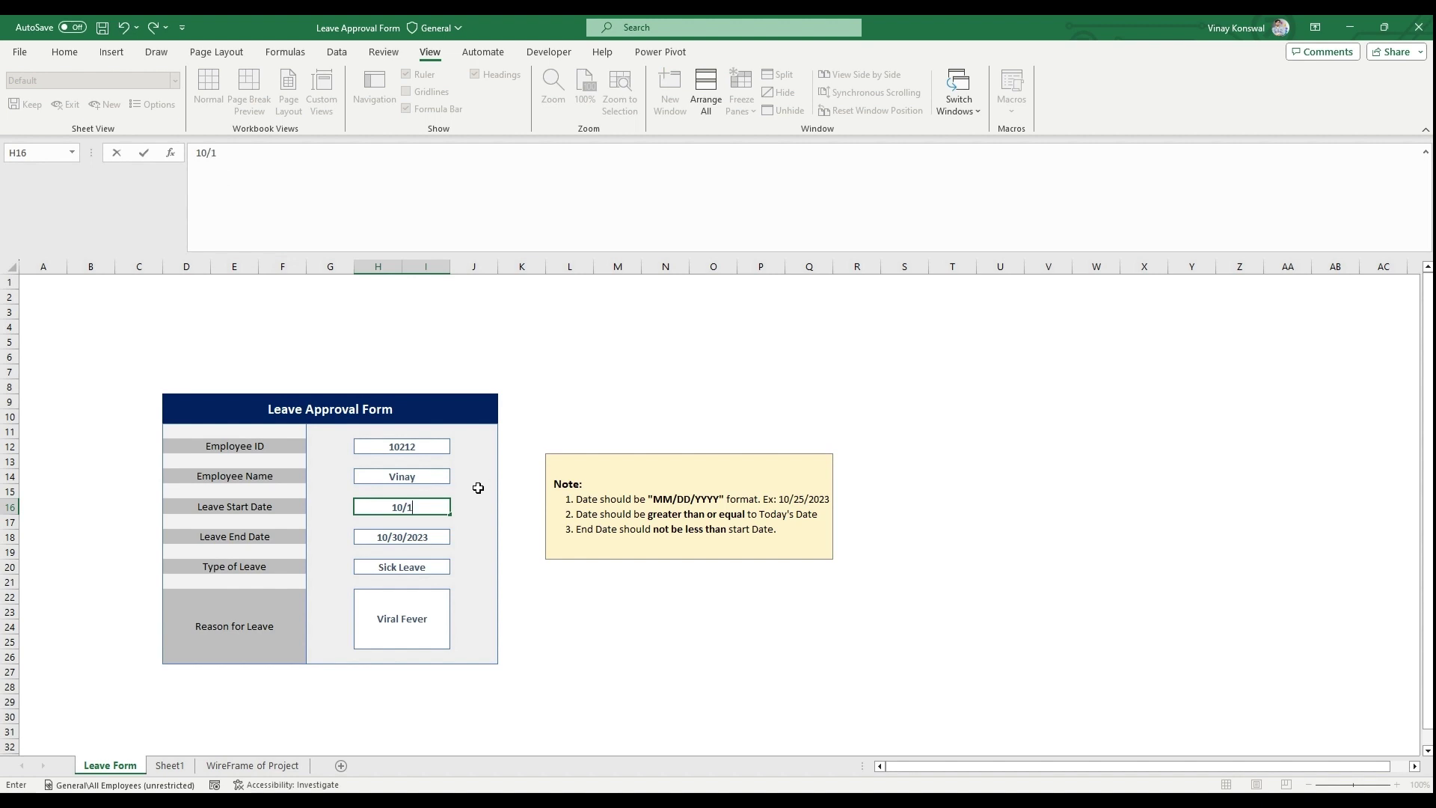
{"action": "type", "text": "5/2023"}
{"action": "left_click", "coordinate": [425, 542]}
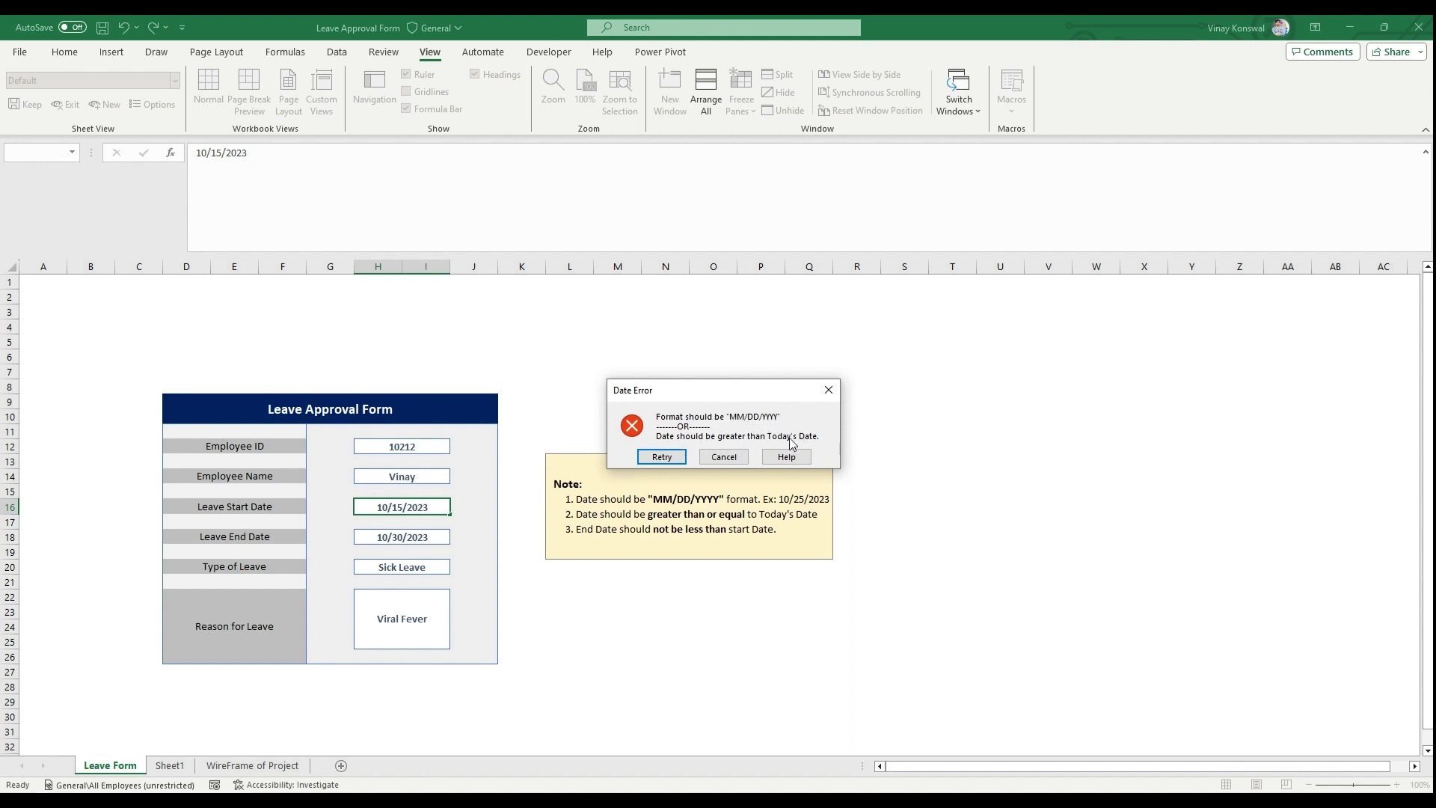
Retry the Leave Start Date entry and set it to 11/9/2023.
{"action": "left_click", "coordinate": [661, 456]}
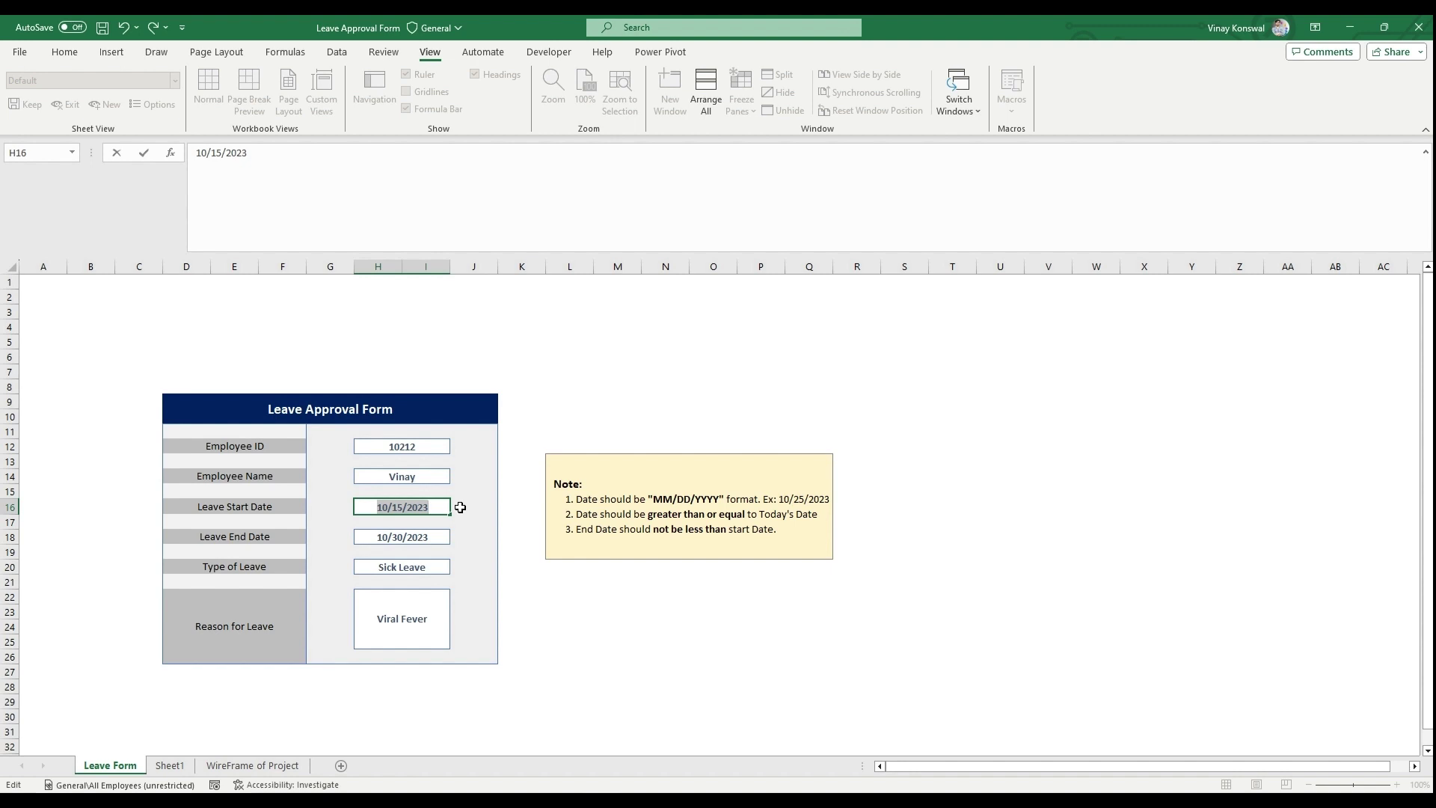
{"action": "type", "text": "11/9/2023"}
{"action": "left_click", "coordinate": [436, 537]}
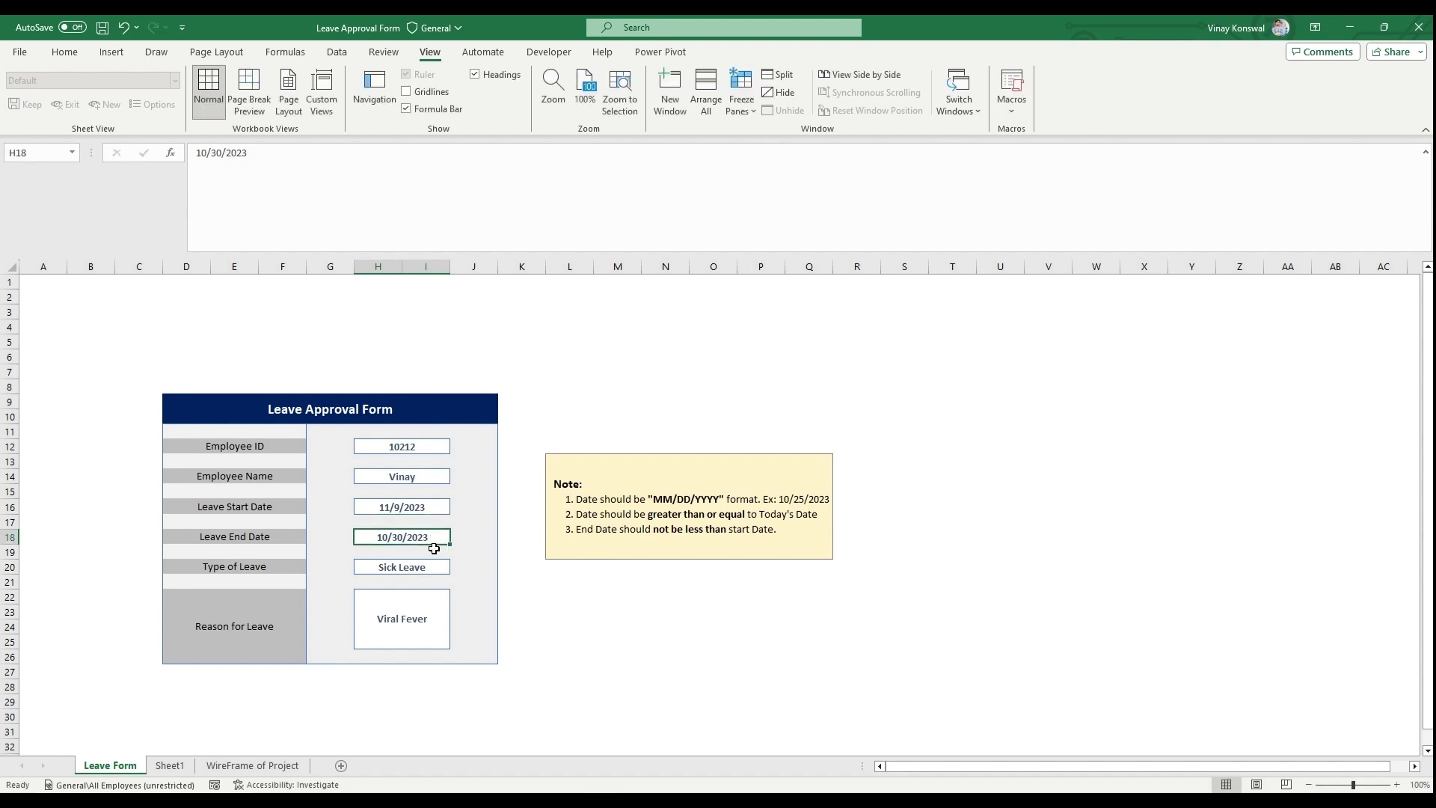
Try to set the Leave End Date to 11/5/2023, then cancel the entry.
{"action": "type", "text": "11/5/2023"}
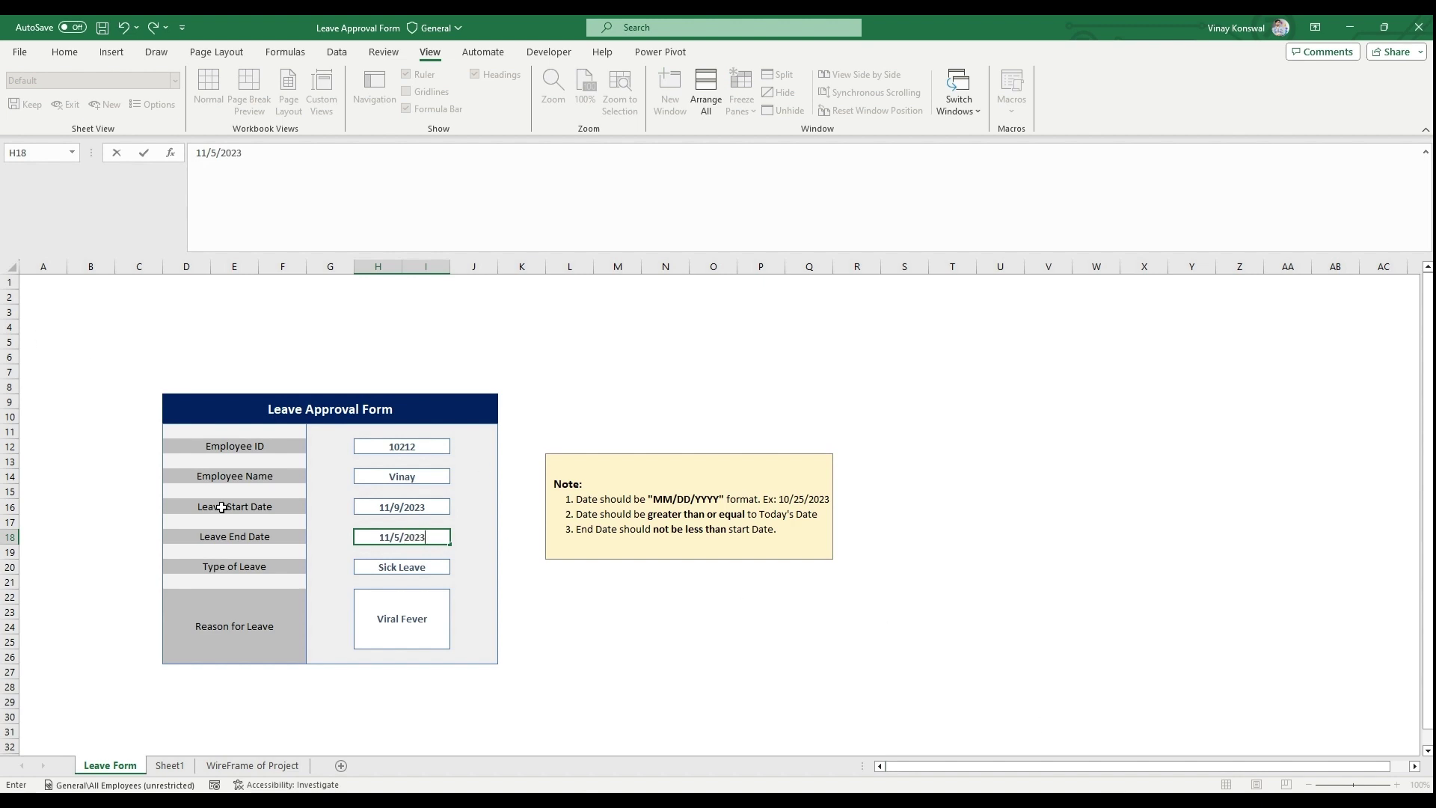
{"action": "left_click", "coordinate": [415, 572]}
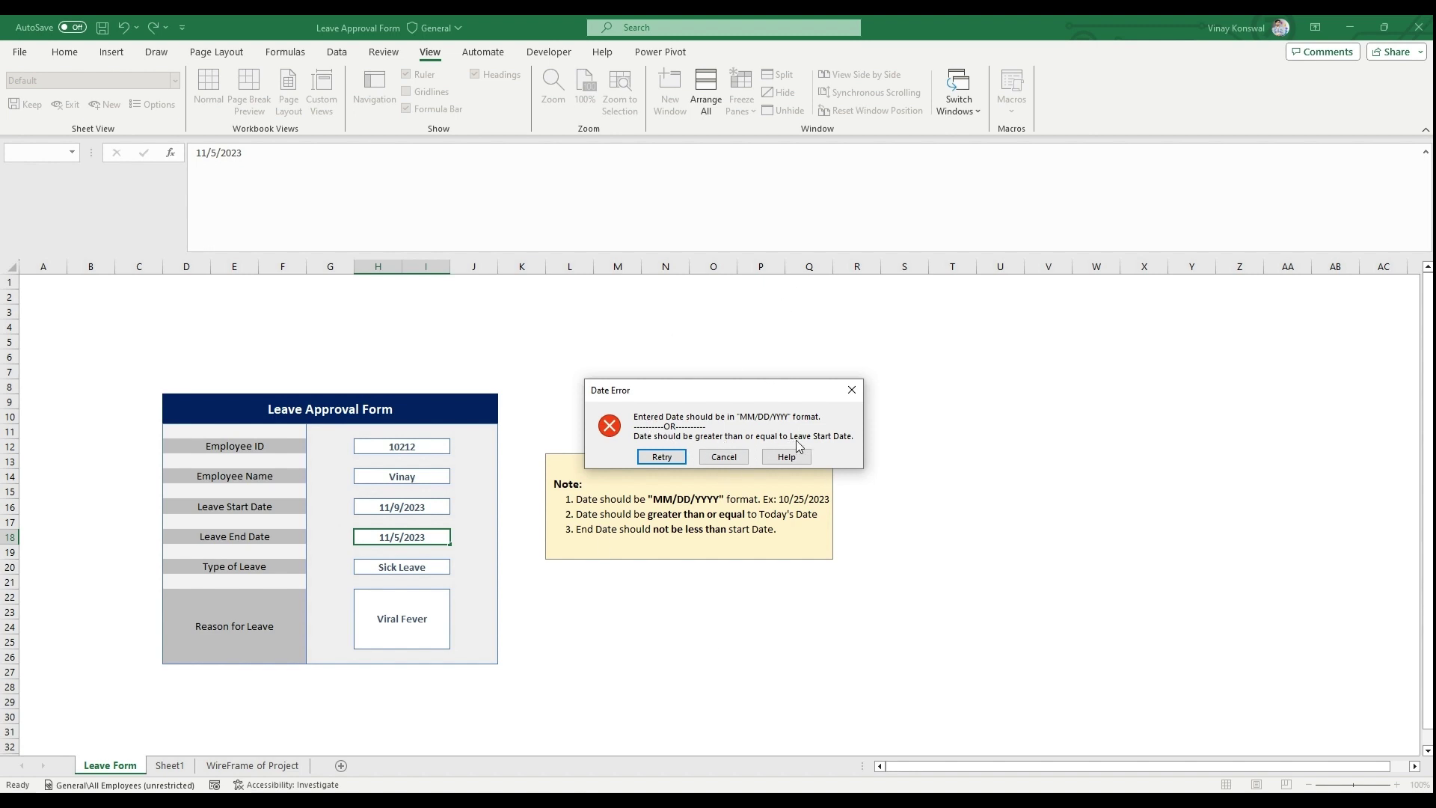
{"action": "left_click", "coordinate": [723, 457]}
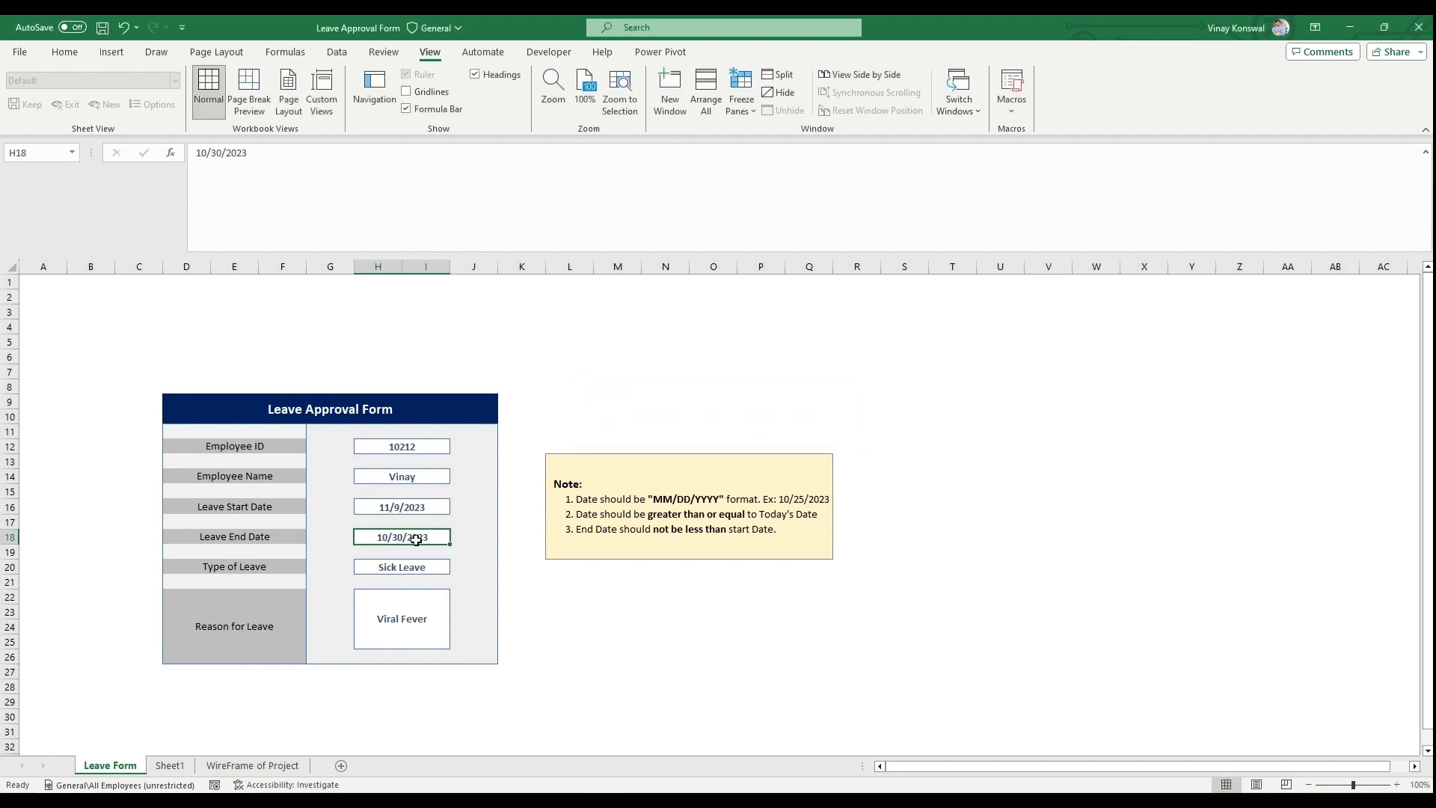
Set the Leave End Date to 11/10/2023 and open the list of choices for Type of Leave.
{"action": "type", "text": "11/10/2023"}
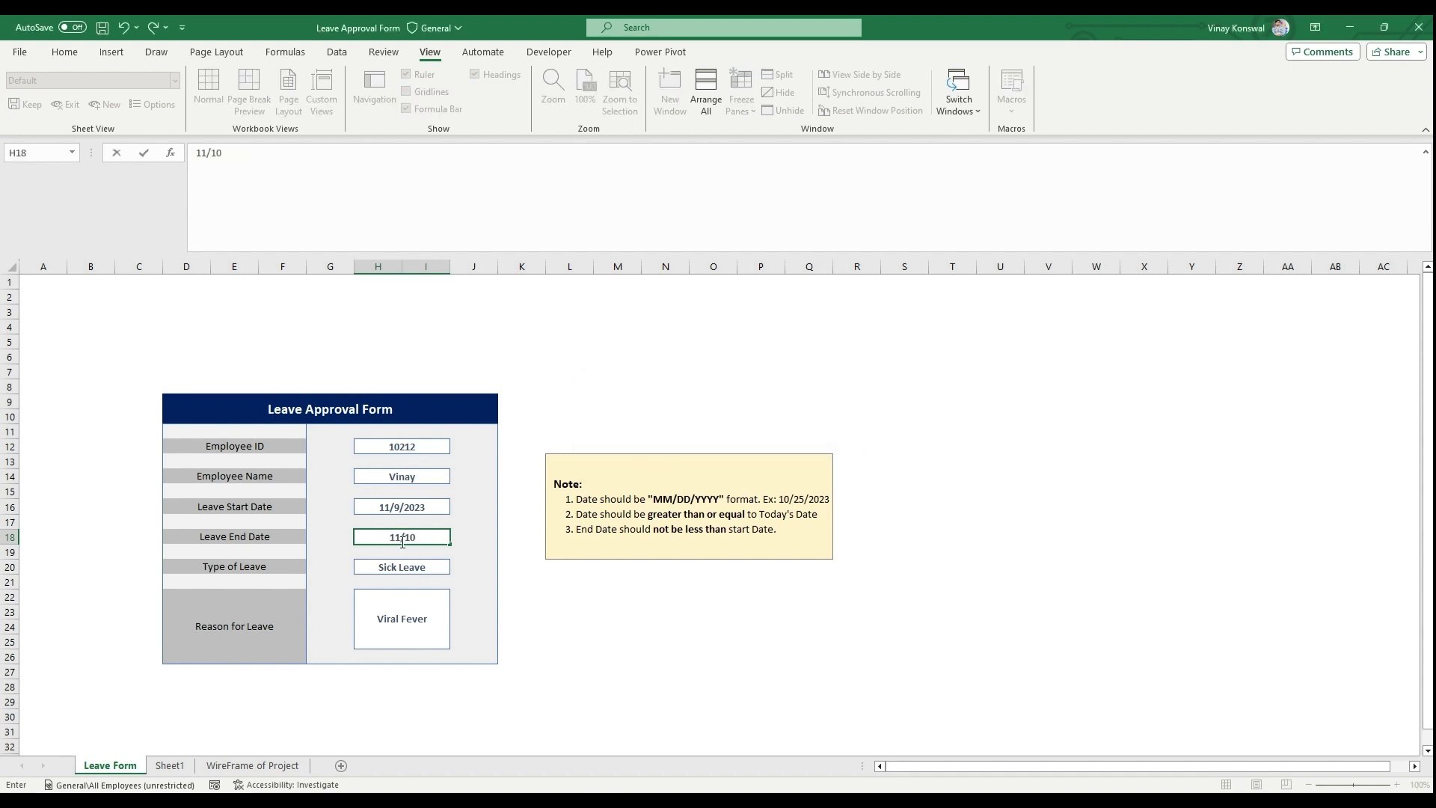
{"action": "left_click", "coordinate": [402, 566]}
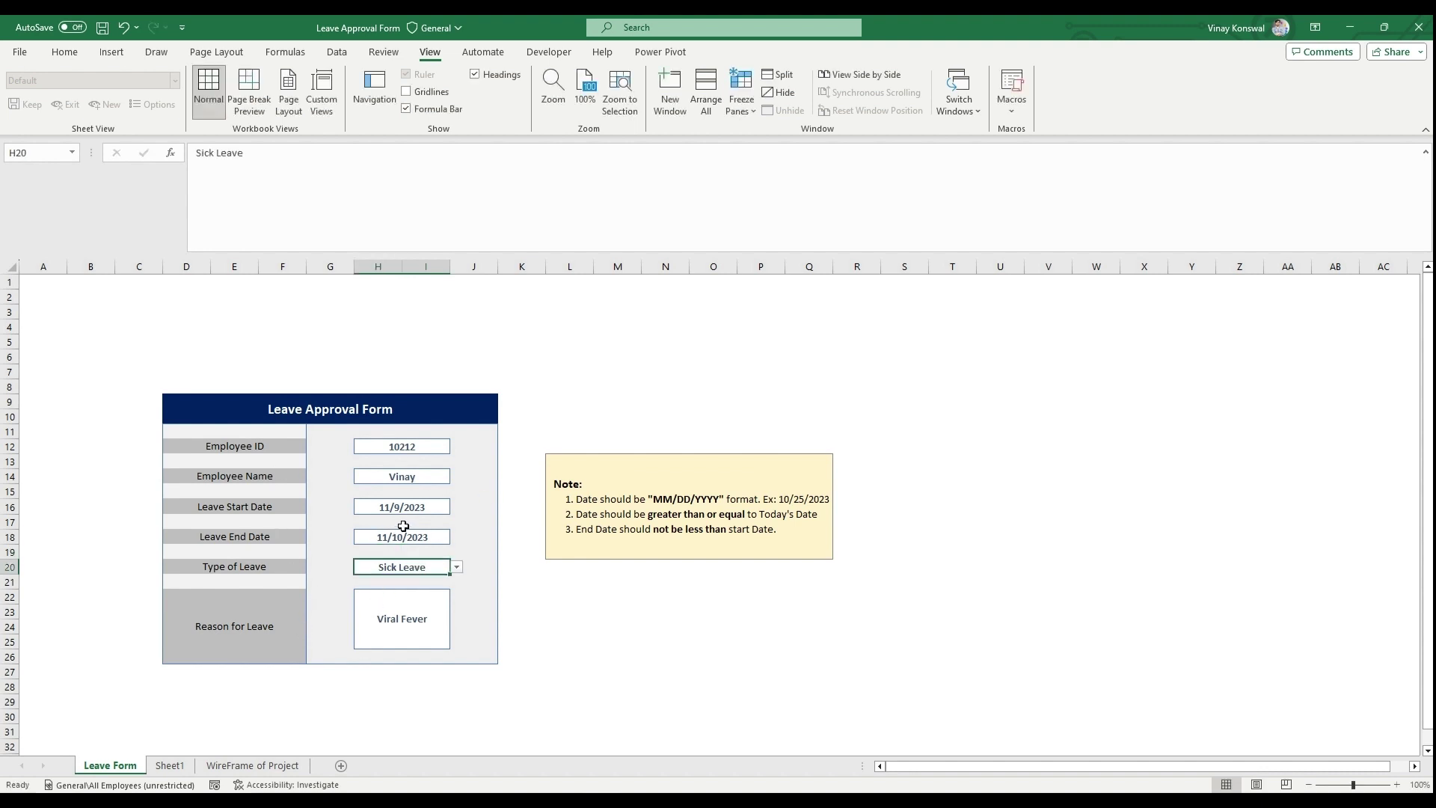
{"action": "left_click", "coordinate": [457, 566]}
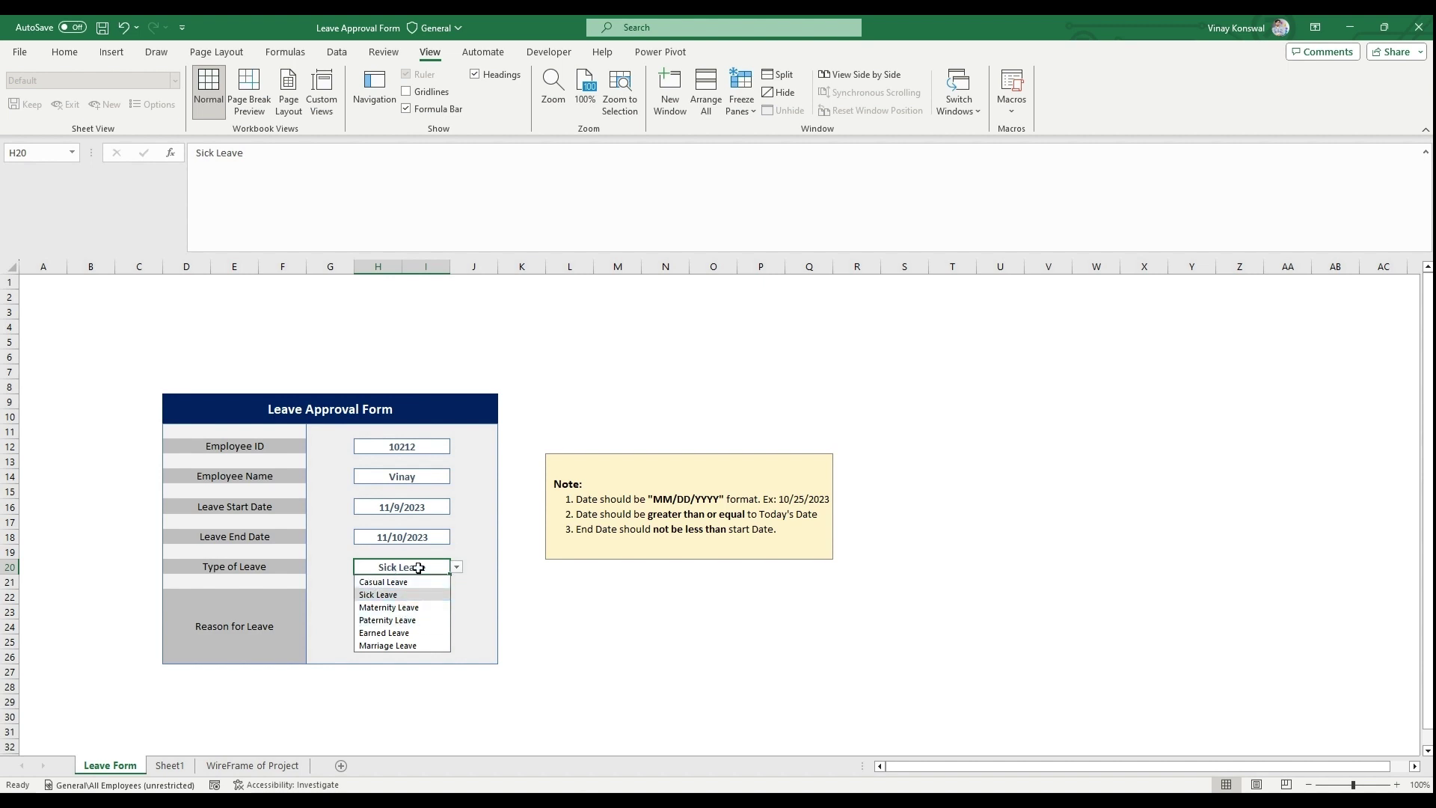
Open the data validation rule of the Type of Leave field, extending it to the whole merged cell, and review its allowed type.
{"action": "left_click", "coordinate": [419, 567]}
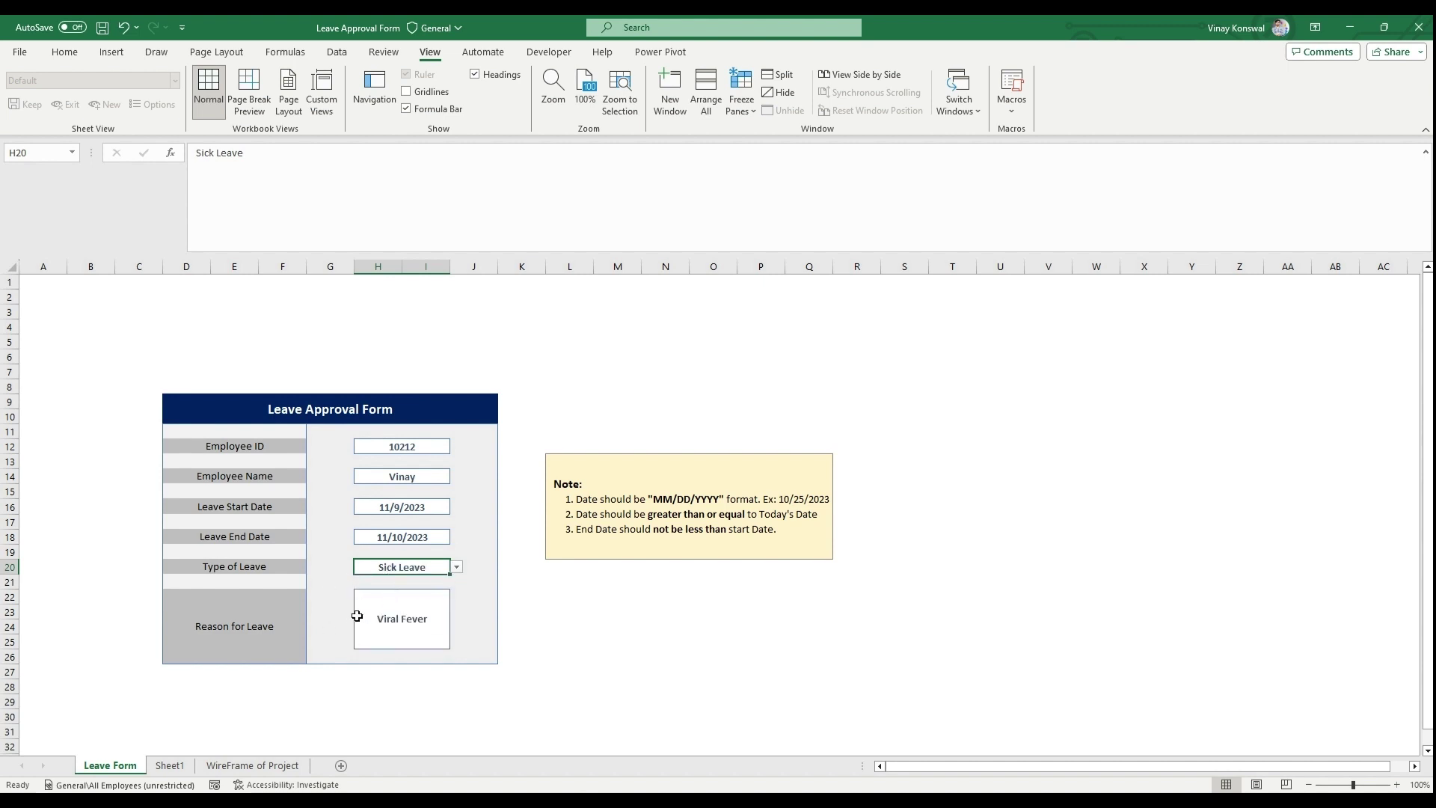
{"action": "left_click", "coordinate": [338, 54]}
{"action": "left_click", "coordinate": [980, 109]}
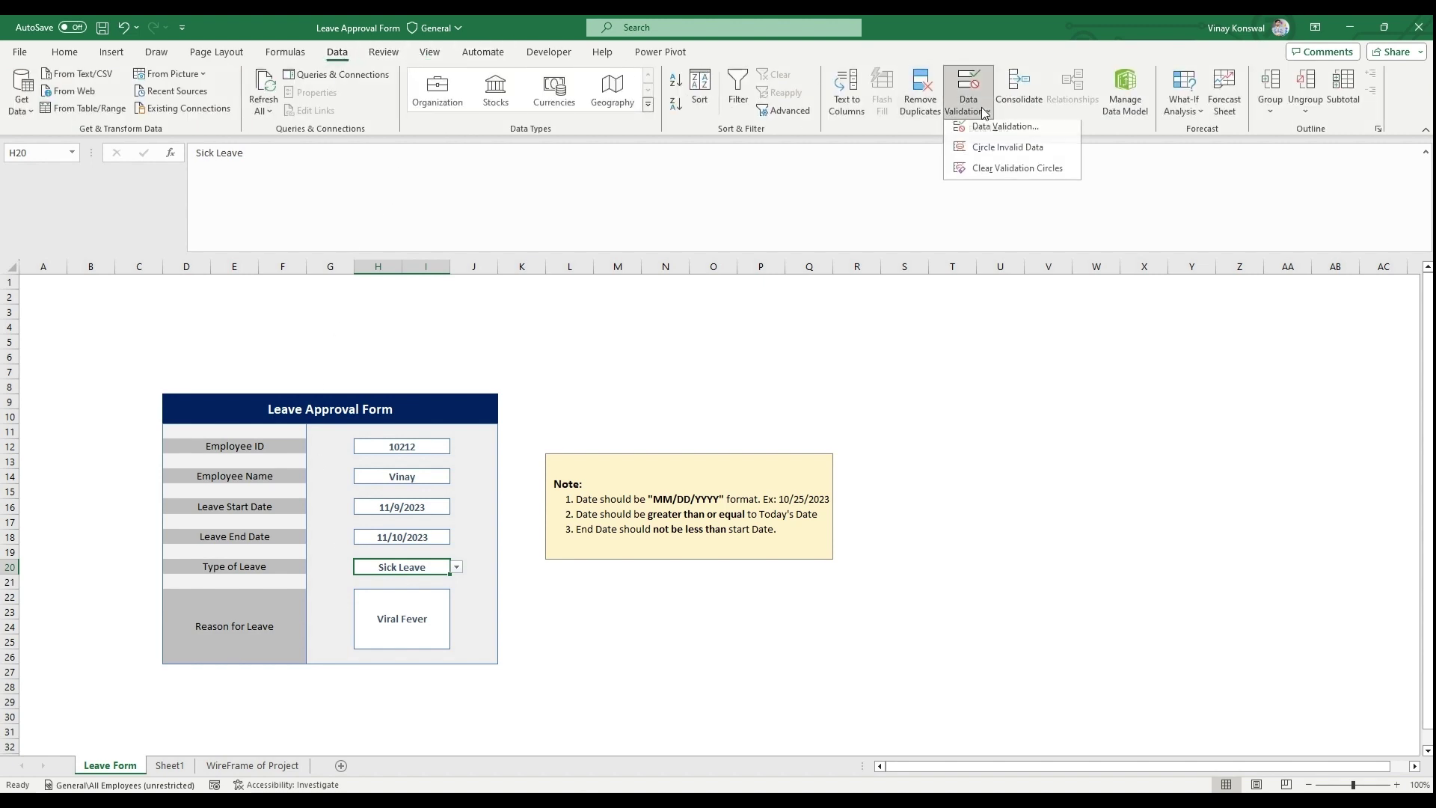
{"action": "left_click", "coordinate": [994, 135]}
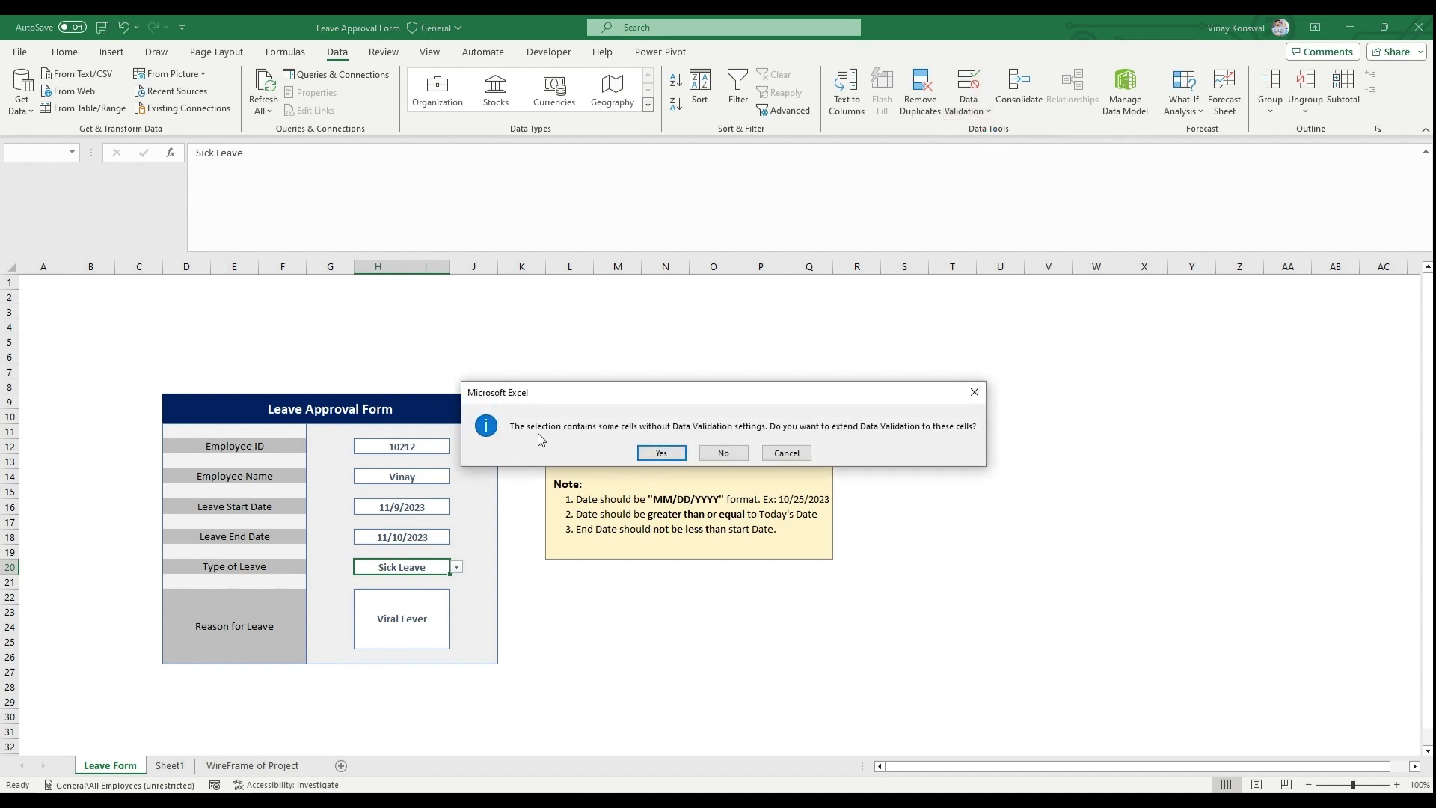
{"action": "left_click", "coordinate": [661, 453]}
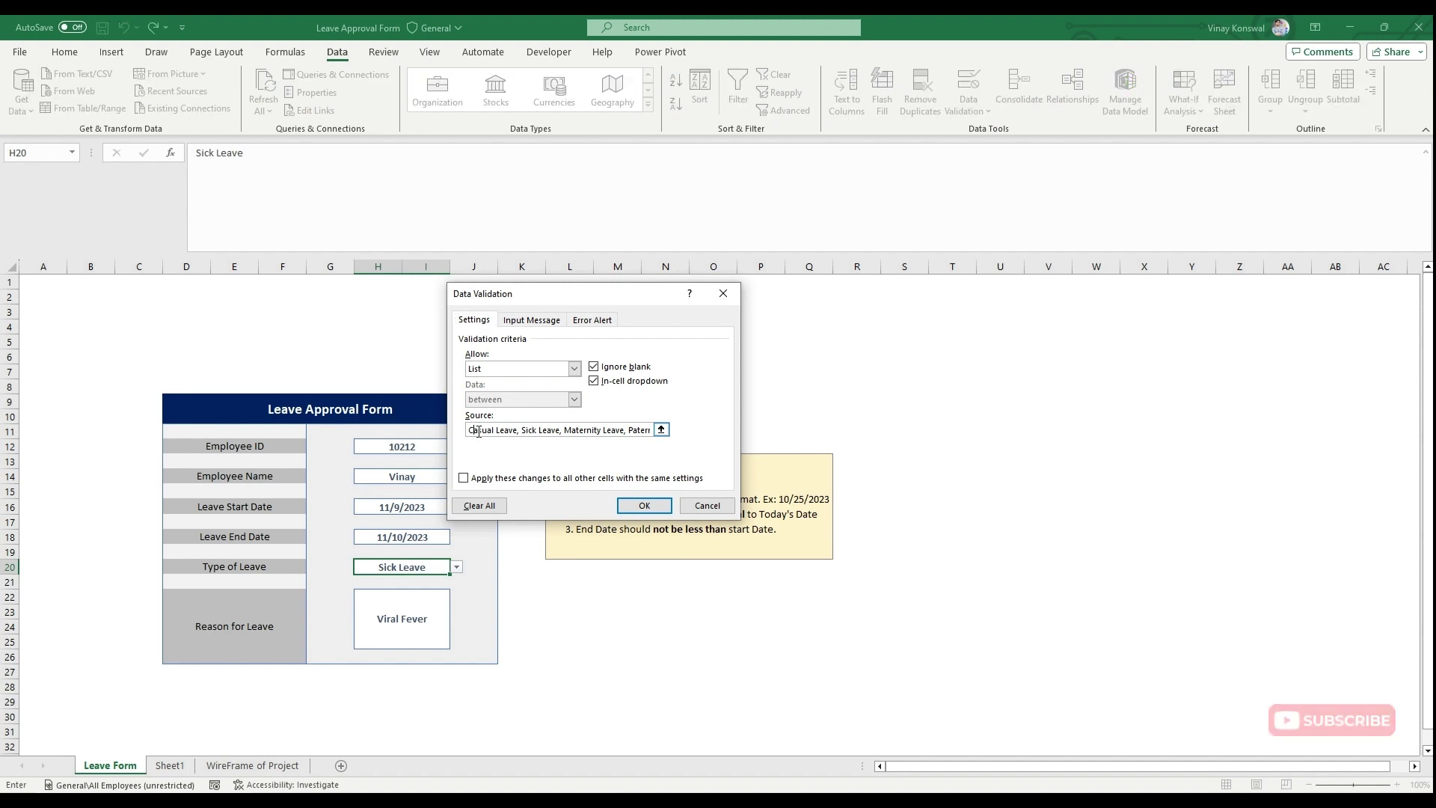
{"action": "left_click", "coordinate": [486, 370]}
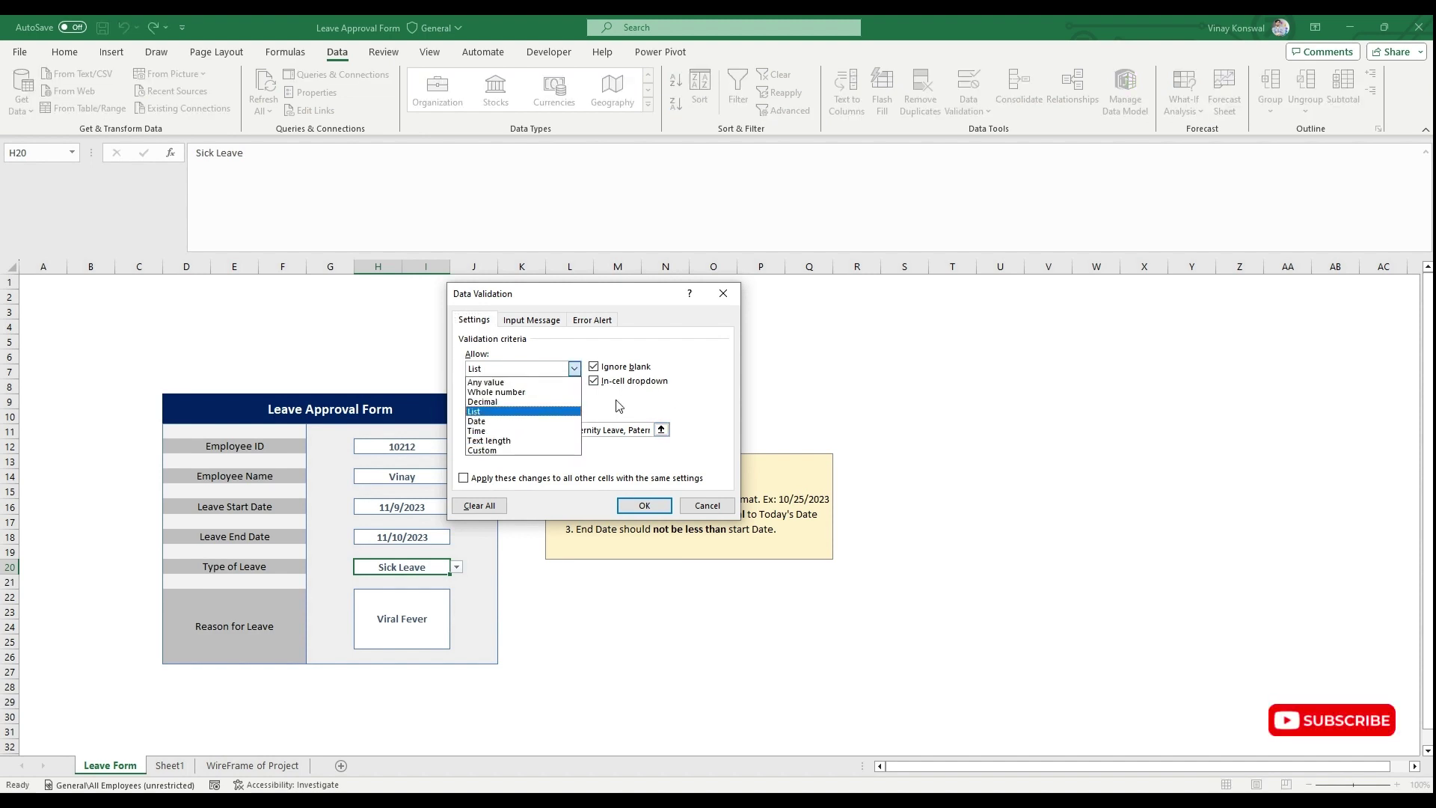
{"action": "left_click", "coordinate": [482, 412]}
Copy the complete list of leave types from the validation source and close the rule without changing it.
{"action": "left_click", "coordinate": [473, 431]}
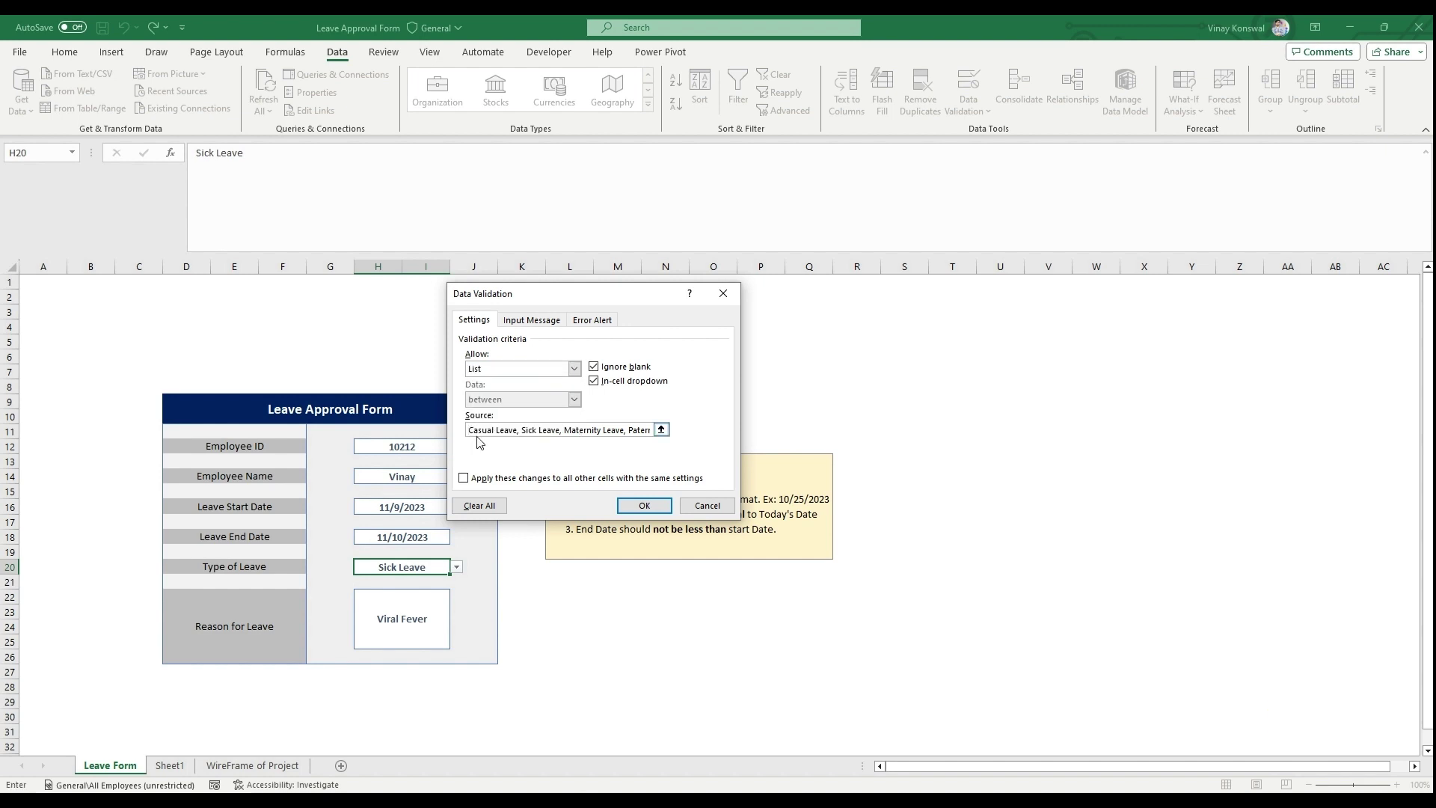
{"action": "left_click_drag", "start_coordinate": [471, 434], "coordinate": [572, 433]}
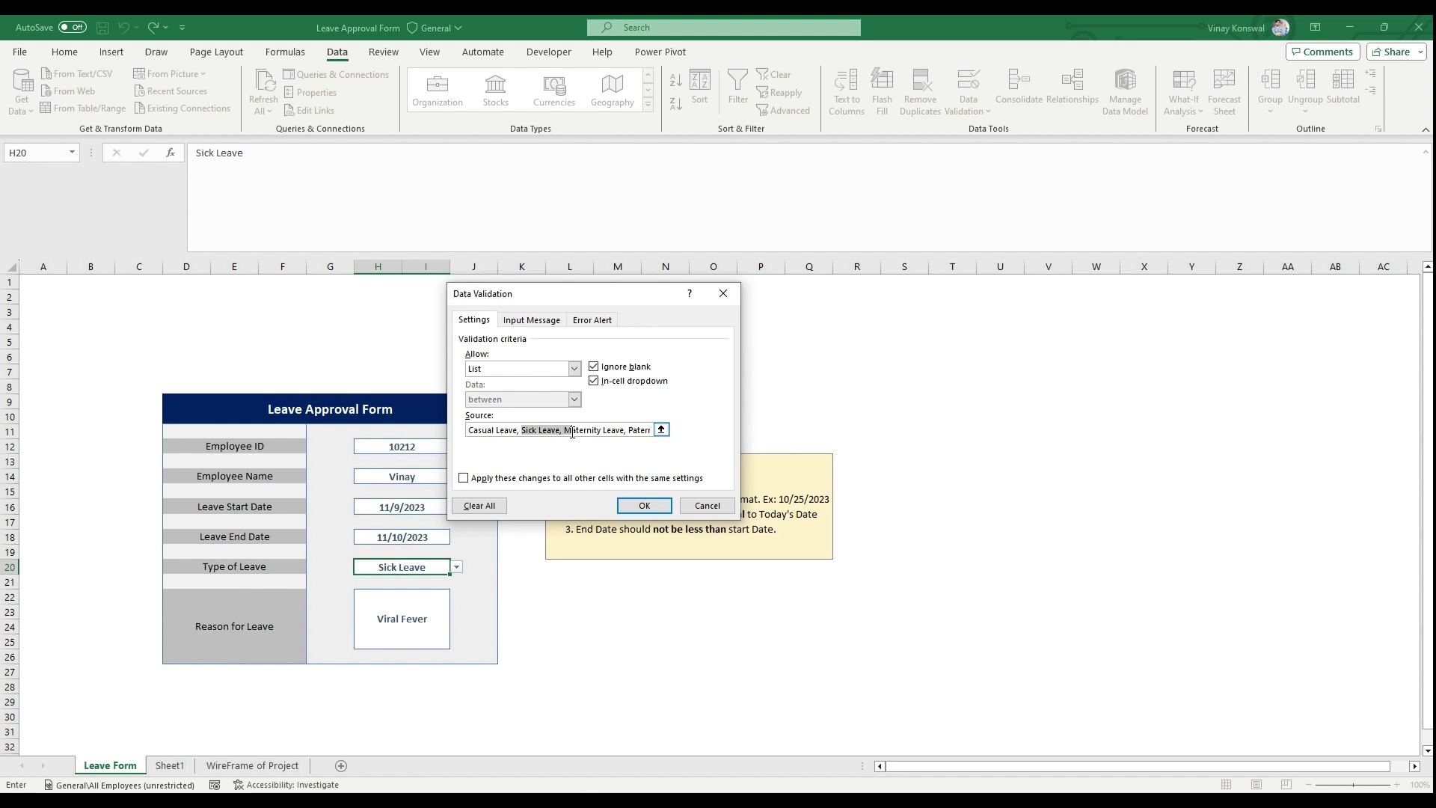
{"action": "left_click", "coordinate": [641, 429]}
{"action": "left_click_drag", "start_coordinate": [469, 431], "coordinate": [675, 427]}
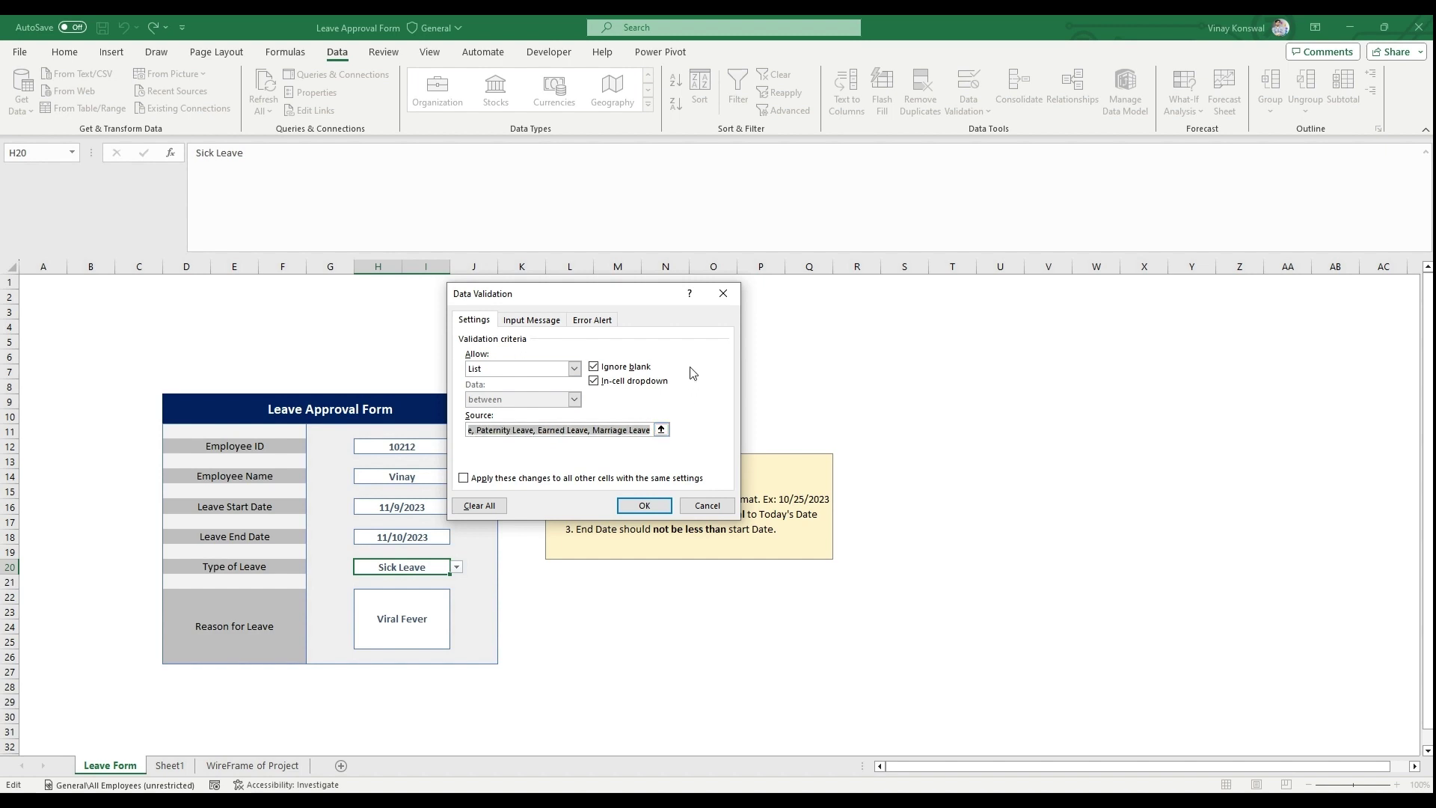
{"action": "left_click", "coordinate": [723, 293]}
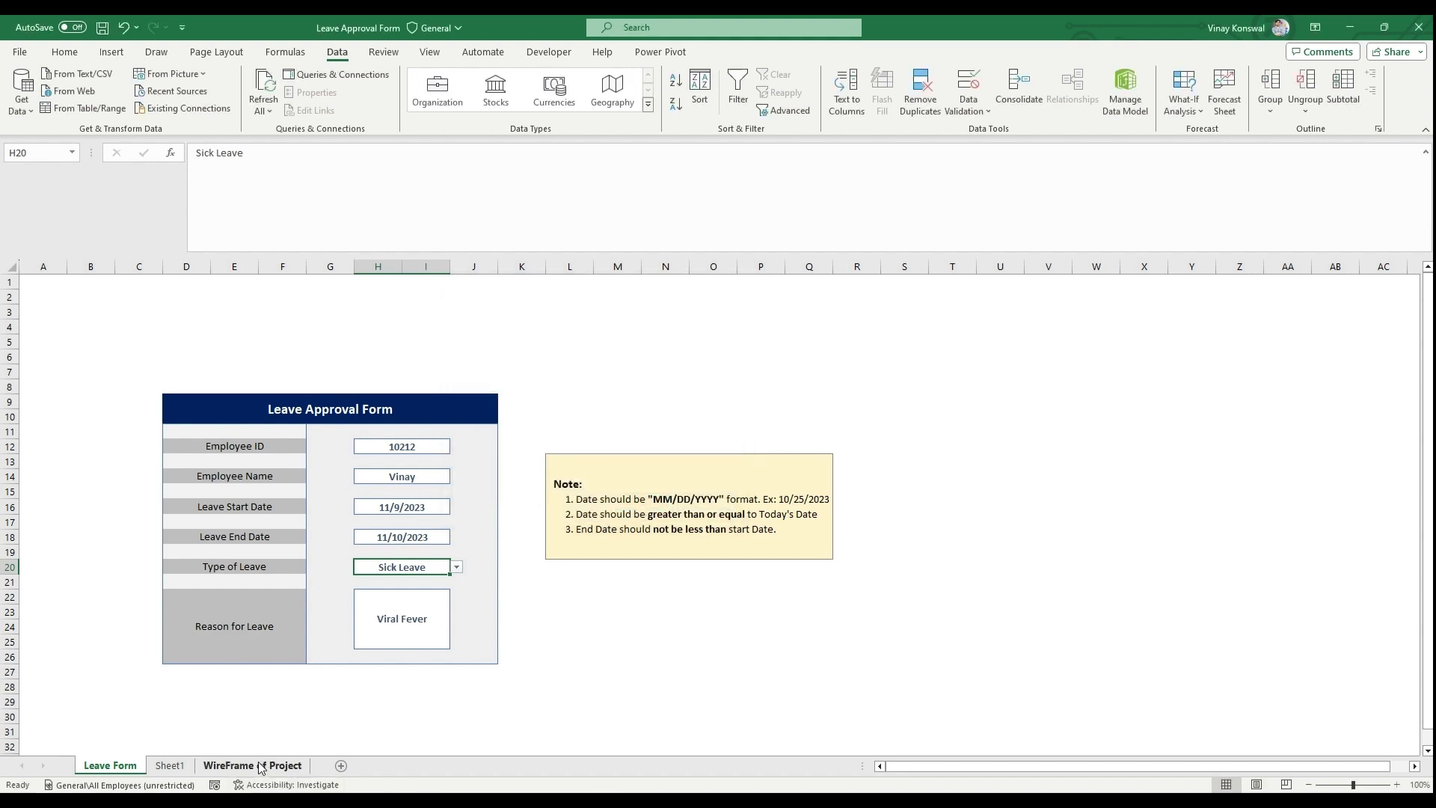
Switch to the Book1 workbook, restrict its Type of Leave field to a List of the copied leave types, and open the resulting choices.
{"action": "mouse_move", "coordinate": [639, 804]}
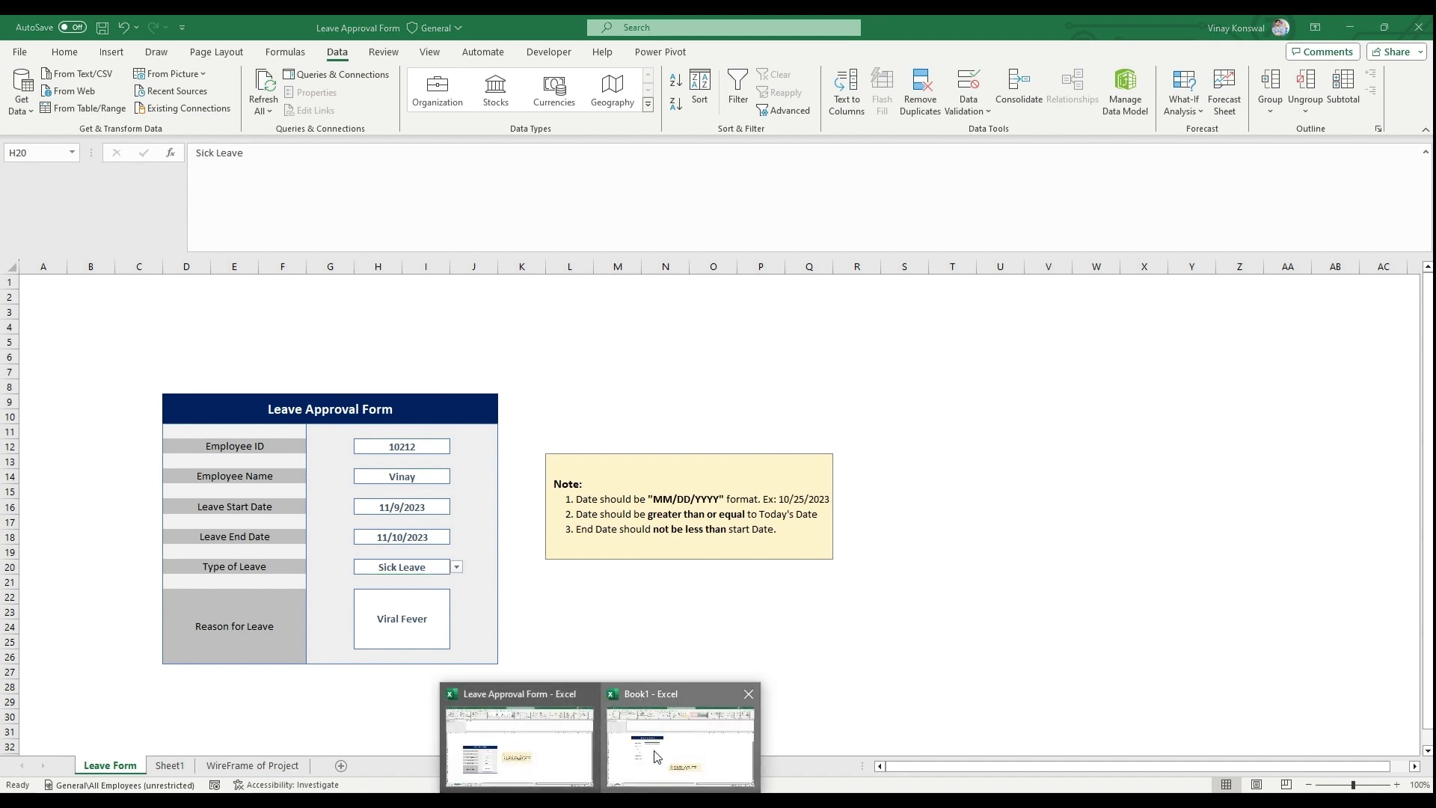
{"action": "left_click", "coordinate": [655, 751]}
{"action": "left_click", "coordinate": [389, 491]}
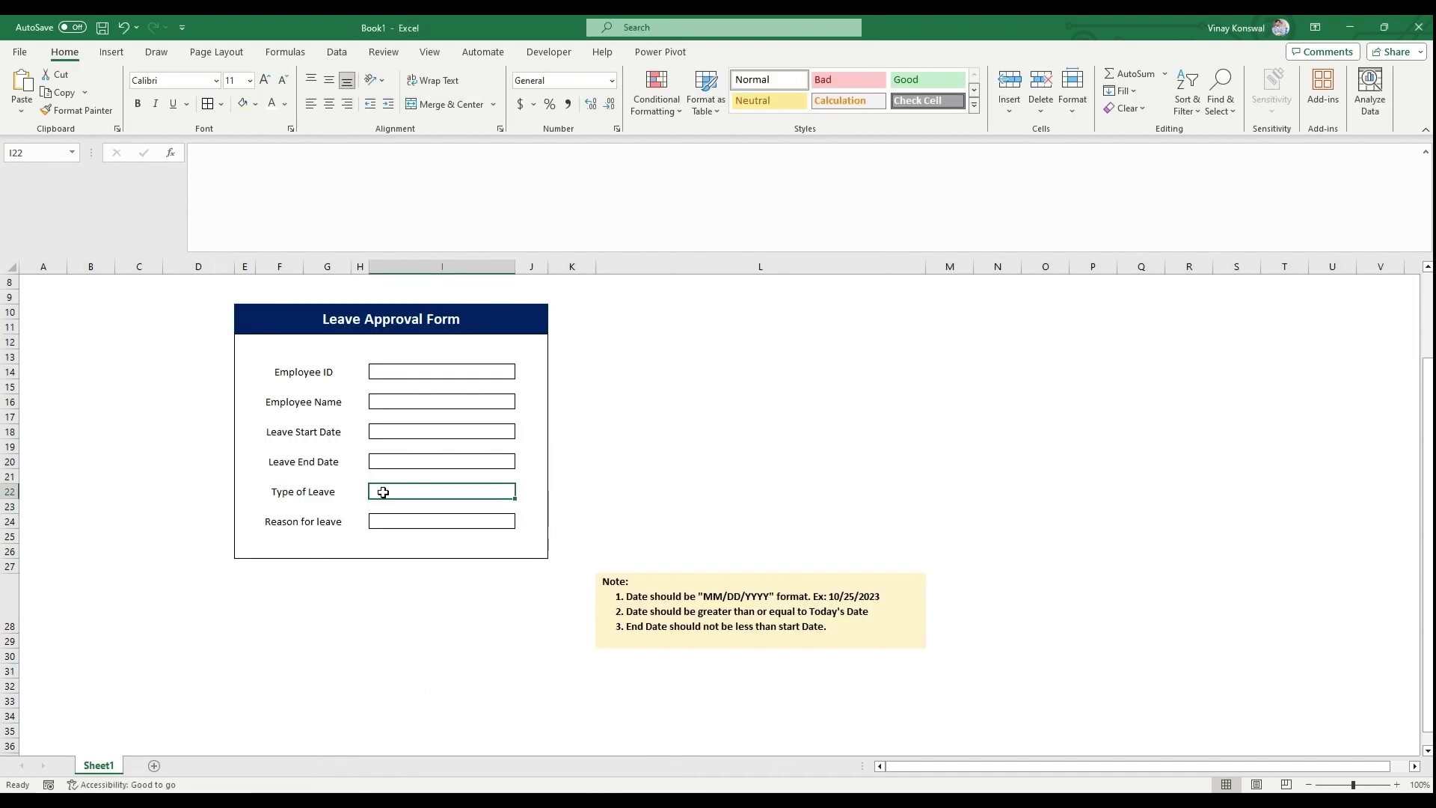
{"action": "left_click", "coordinate": [337, 54]}
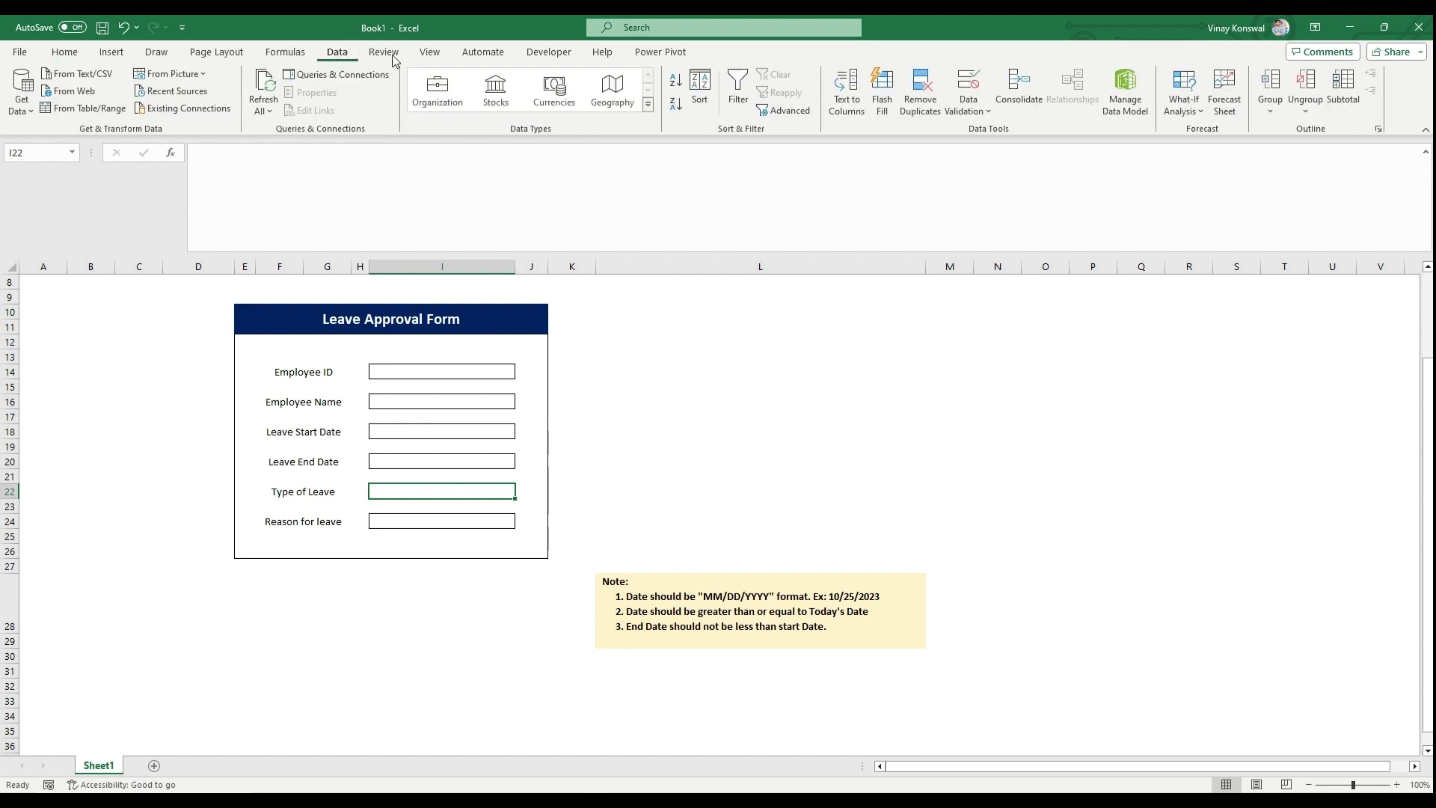
{"action": "left_click", "coordinate": [968, 110]}
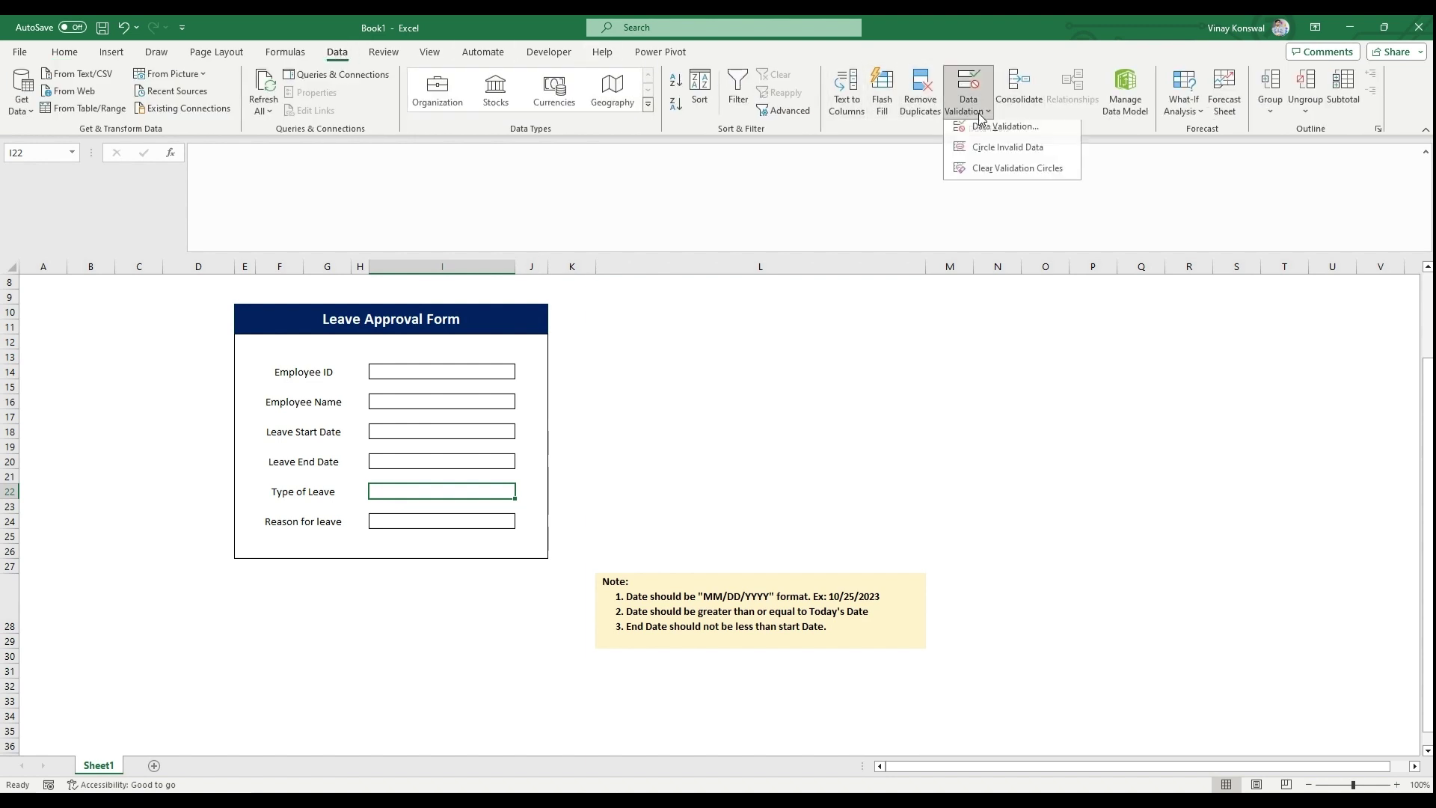
{"action": "left_click", "coordinate": [1006, 133]}
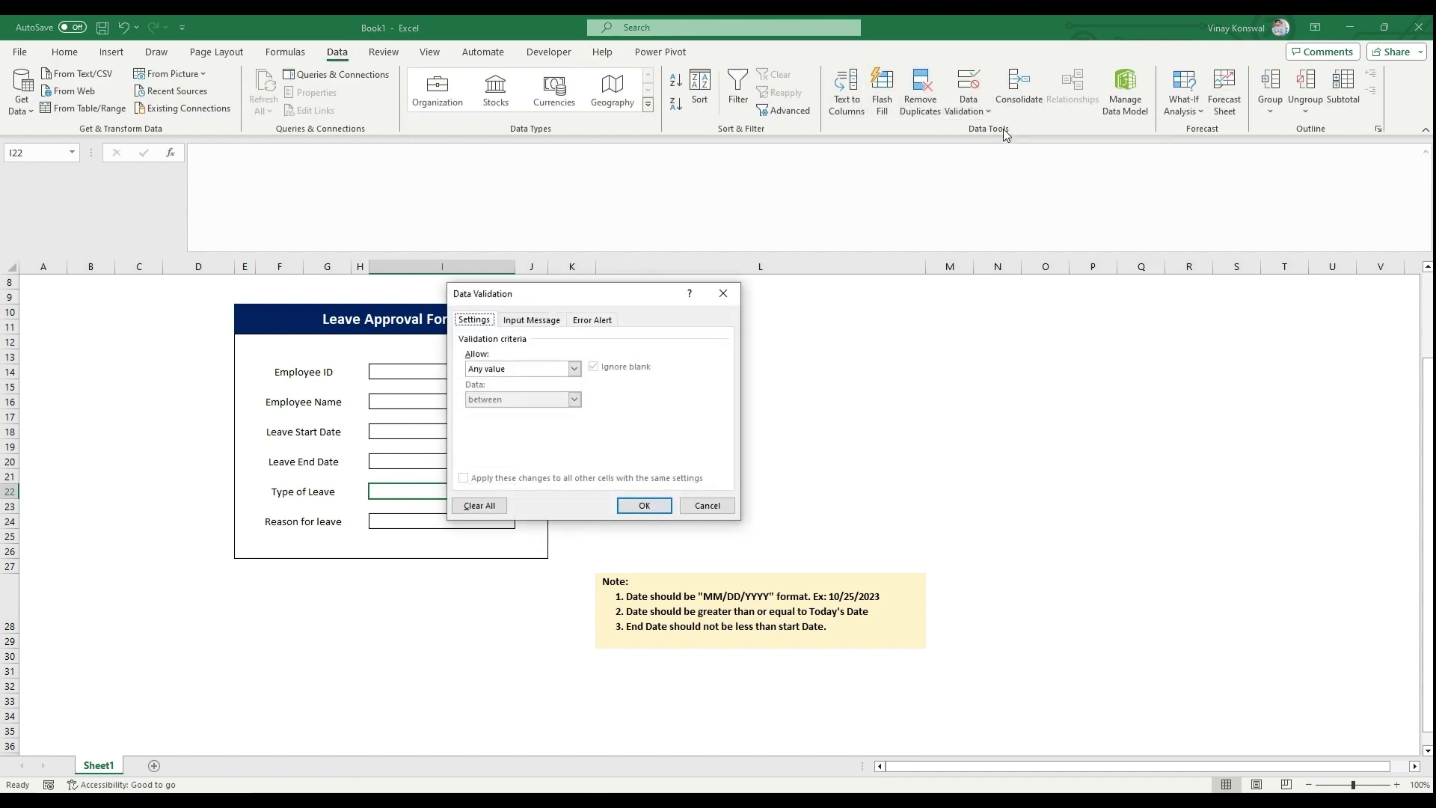
{"action": "left_click", "coordinate": [531, 368]}
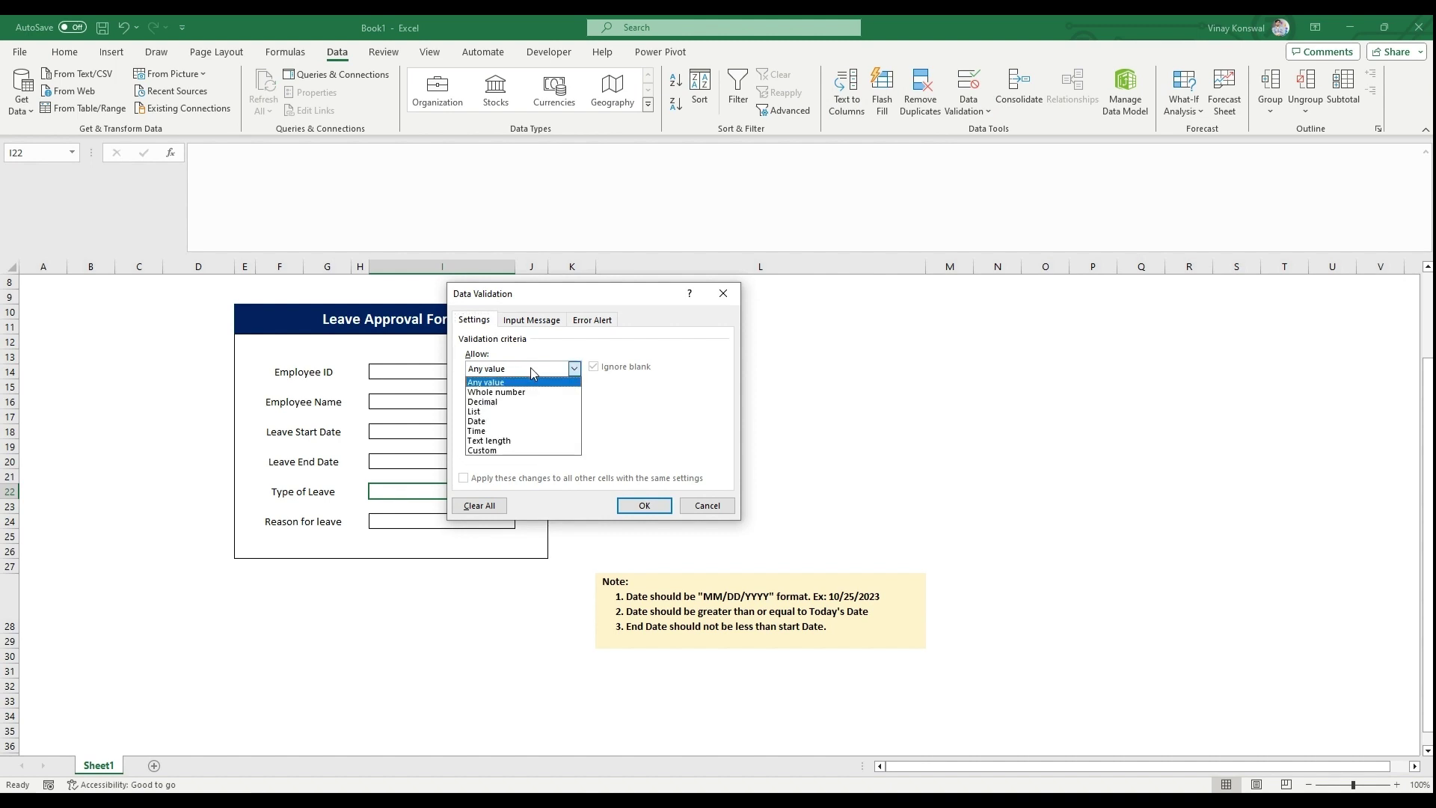
{"action": "left_click", "coordinate": [490, 412]}
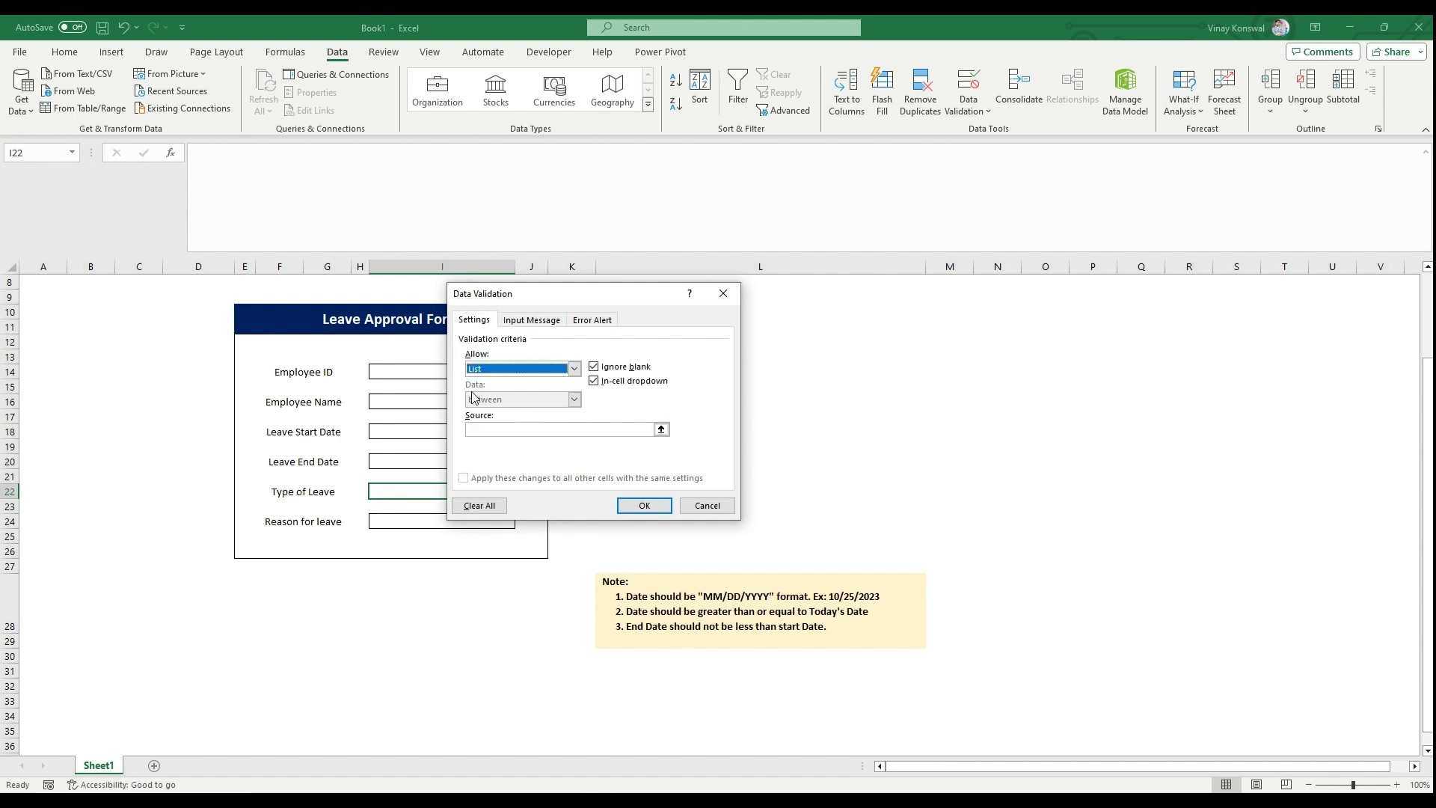
{"action": "left_click", "coordinate": [487, 431]}
{"action": "key", "text": "ctrl+v"}
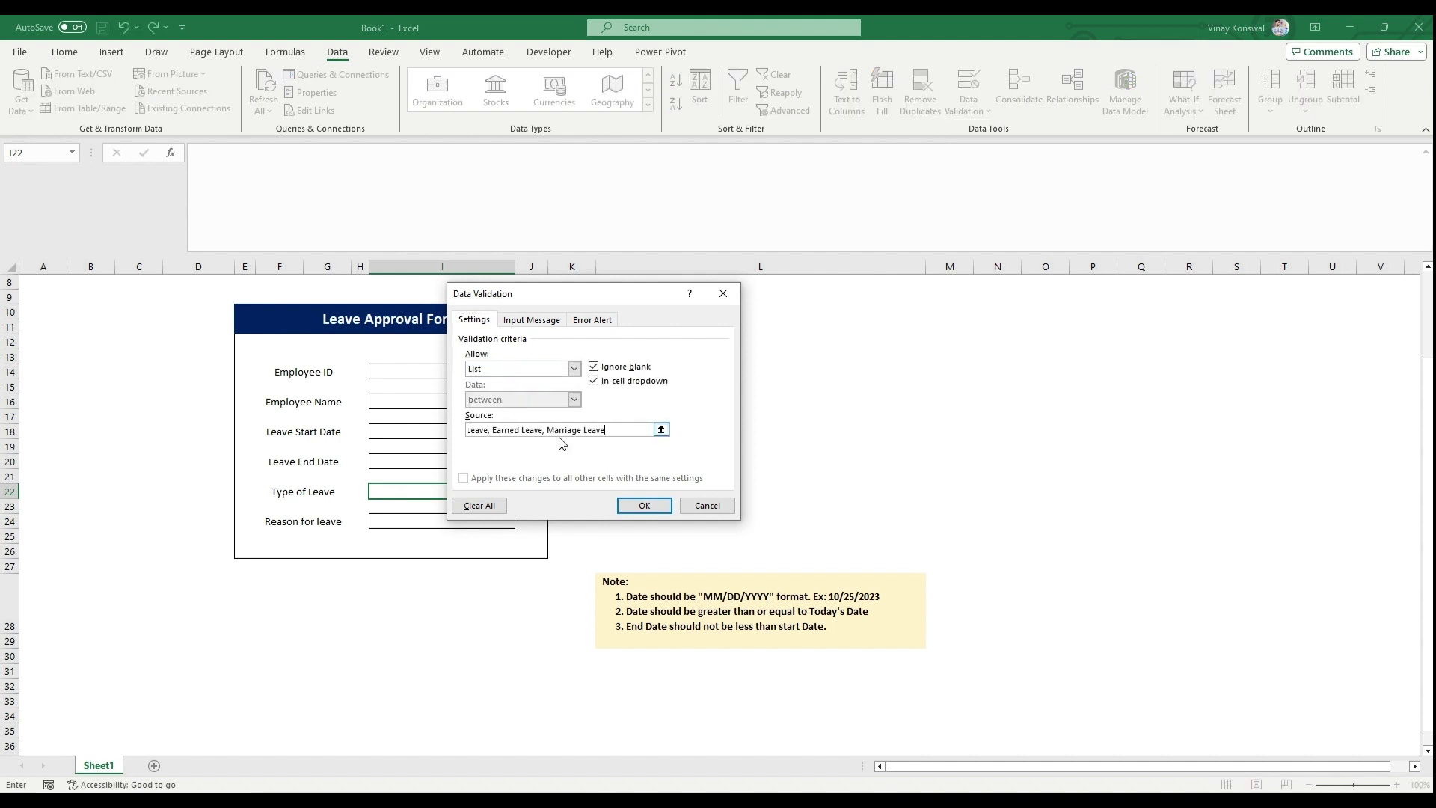
{"action": "left_click", "coordinate": [643, 504]}
{"action": "left_click", "coordinate": [521, 492]}
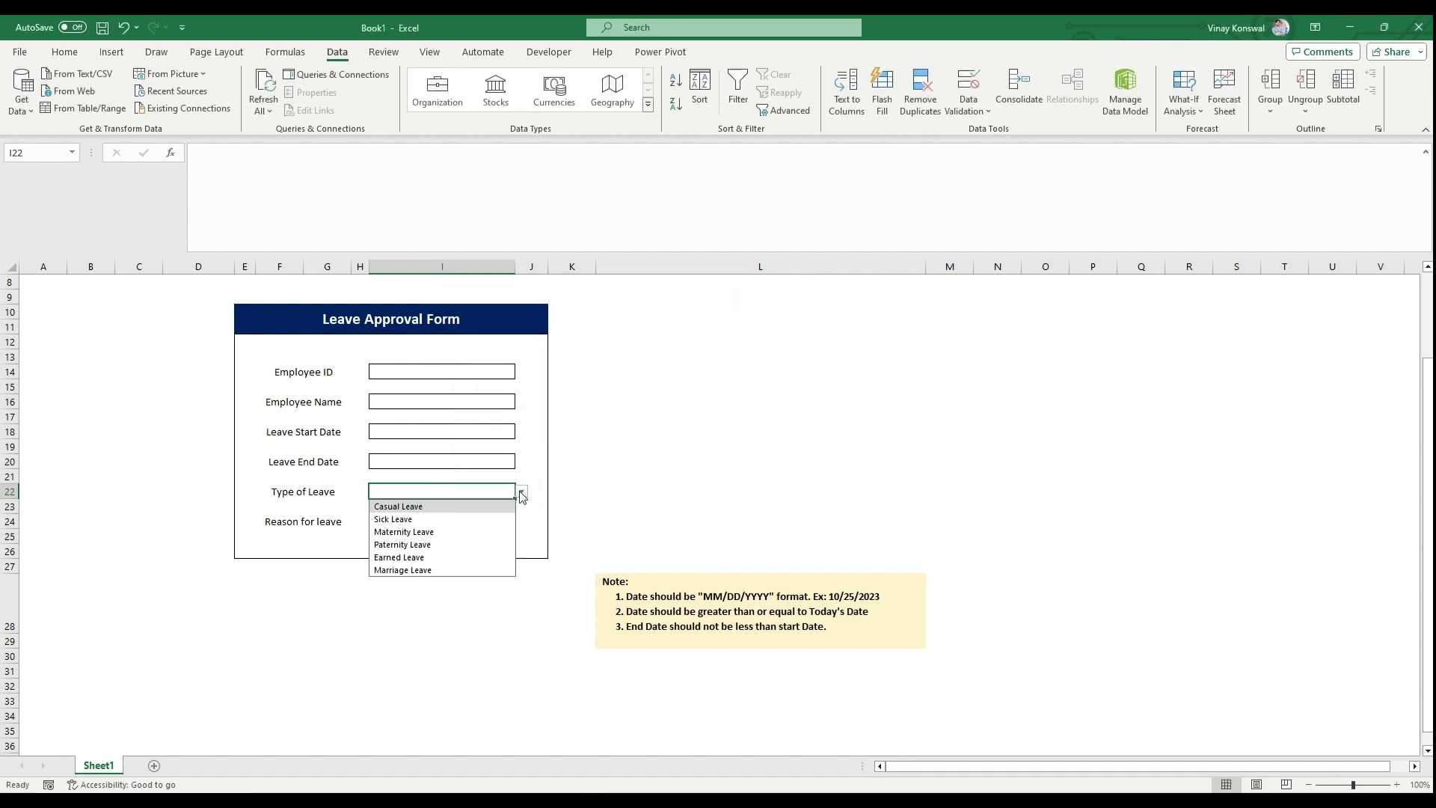
Restrict the Leave Start Date field to a Date greater than or equal to =Today().
{"action": "left_click", "coordinate": [406, 436]}
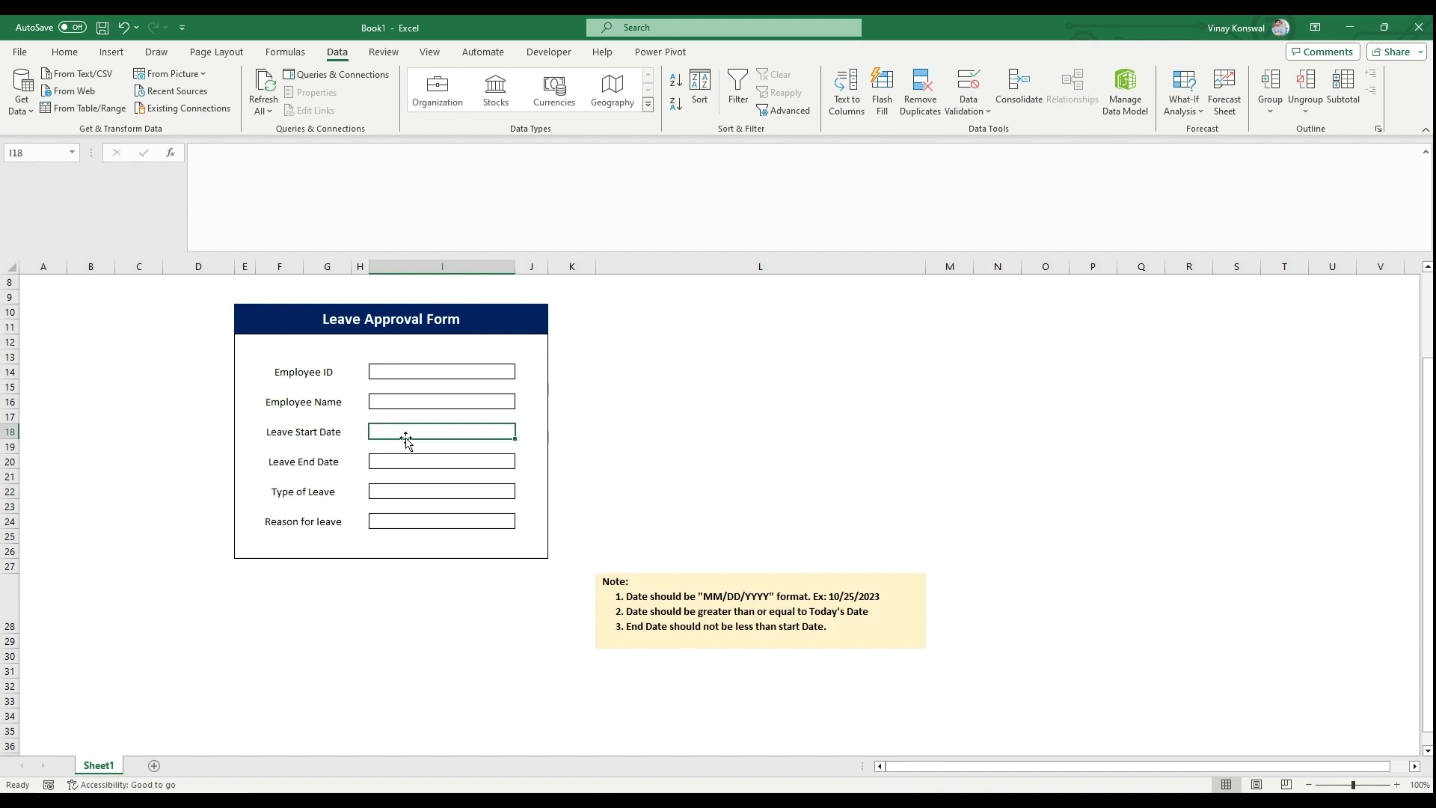
{"action": "left_click", "coordinate": [967, 112]}
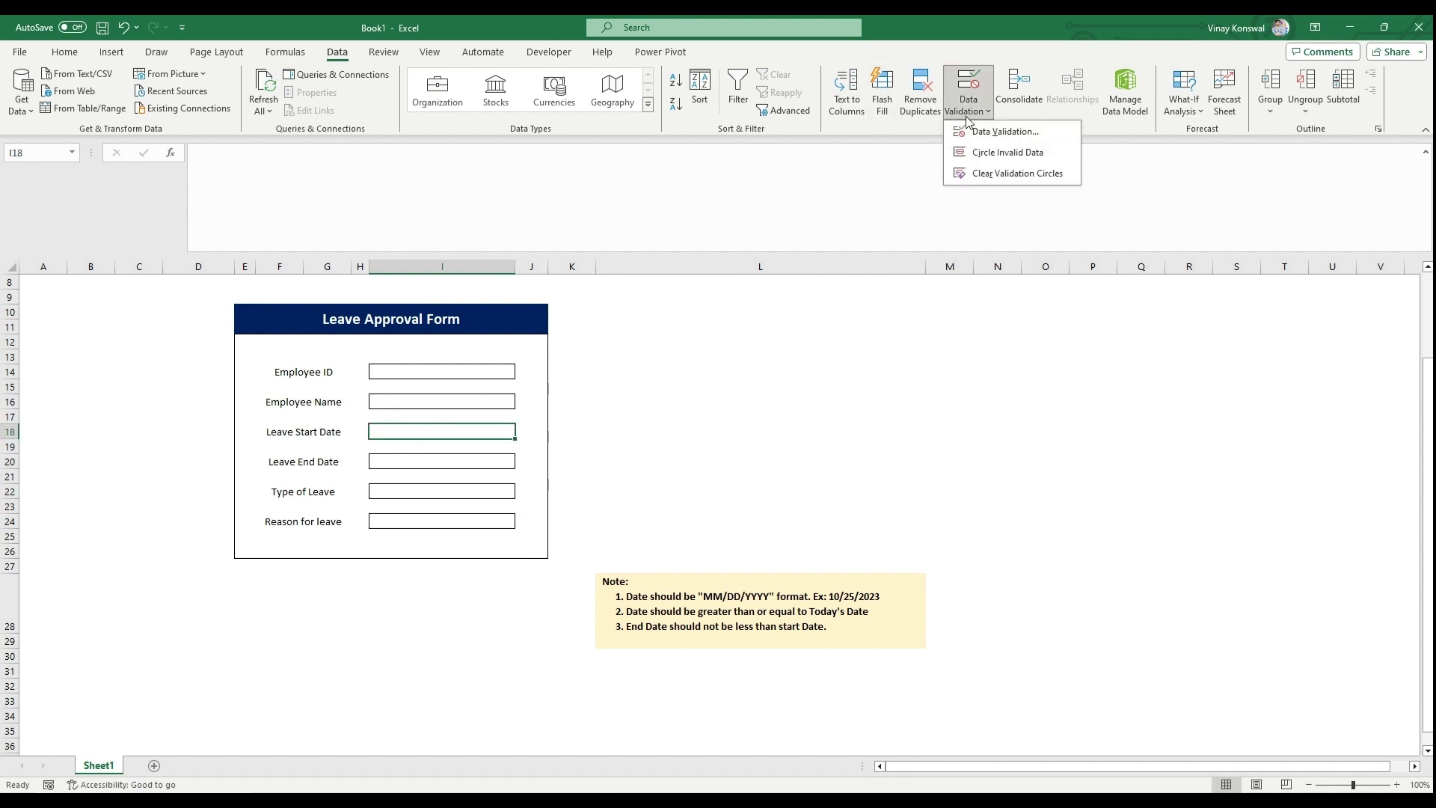
{"action": "left_click", "coordinate": [976, 131]}
{"action": "left_click", "coordinate": [573, 369]}
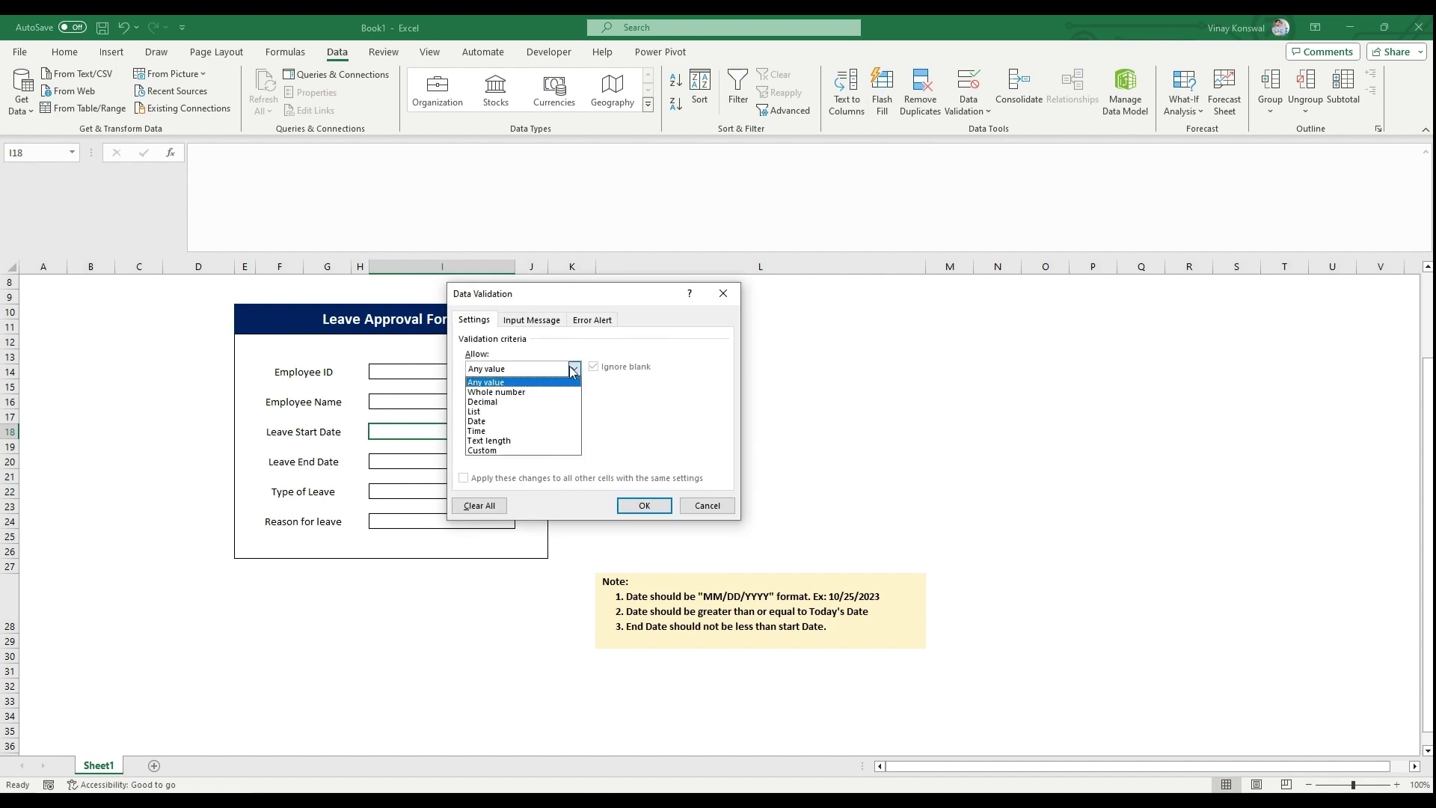
{"action": "left_click", "coordinate": [487, 431]}
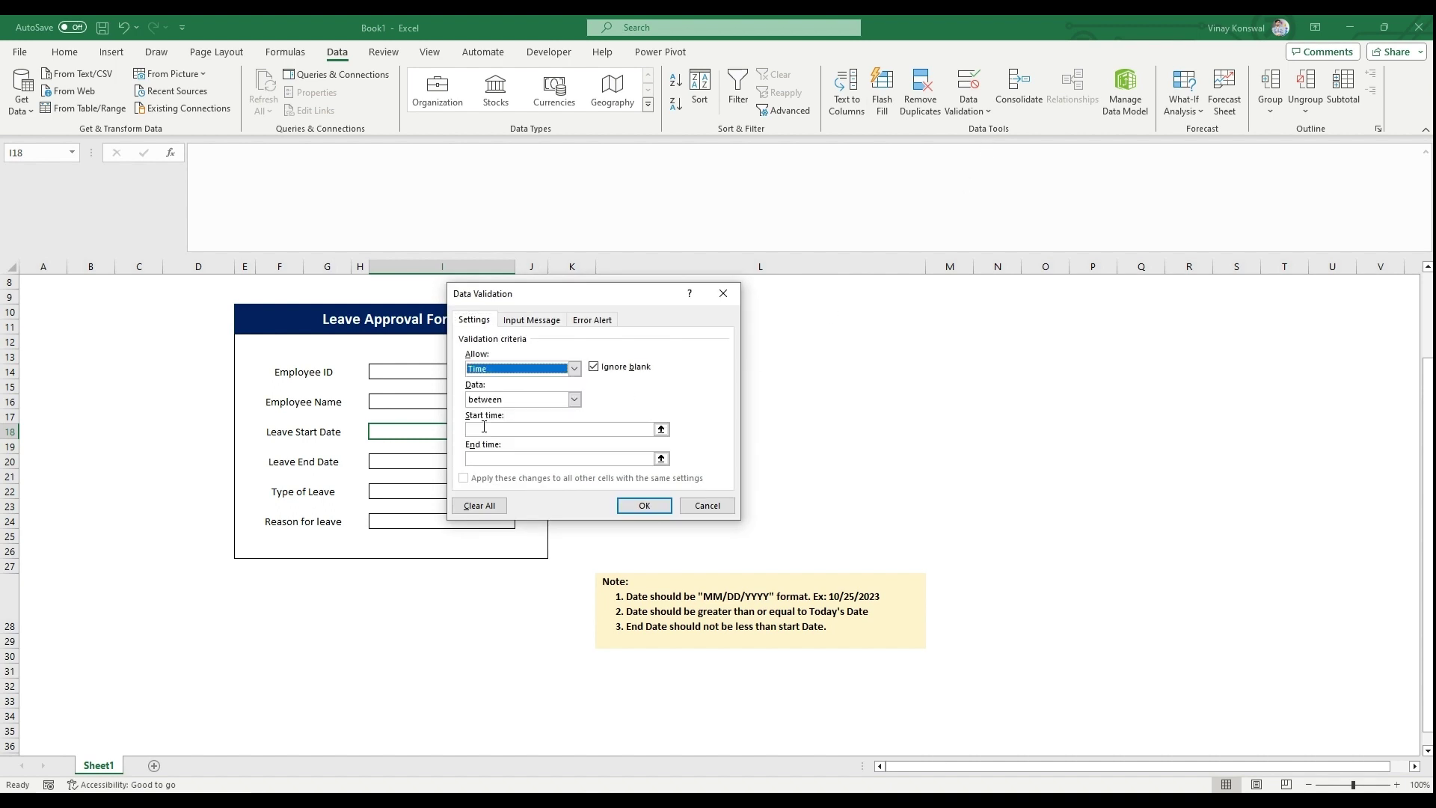
{"action": "left_click", "coordinate": [502, 370]}
{"action": "left_click", "coordinate": [491, 419]}
{"action": "left_click", "coordinate": [524, 397]}
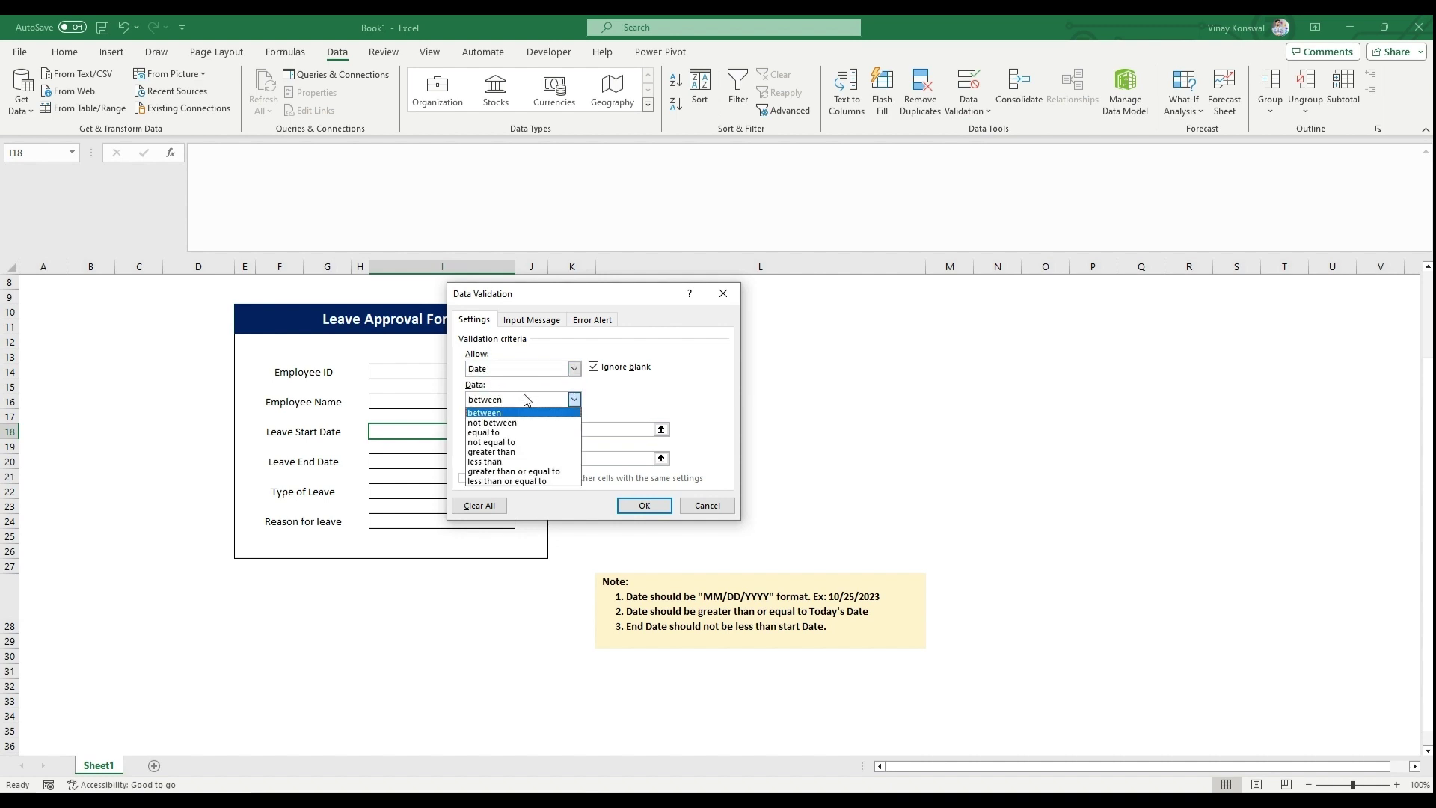
{"action": "left_click", "coordinate": [503, 471]}
{"action": "left_click", "coordinate": [498, 431]}
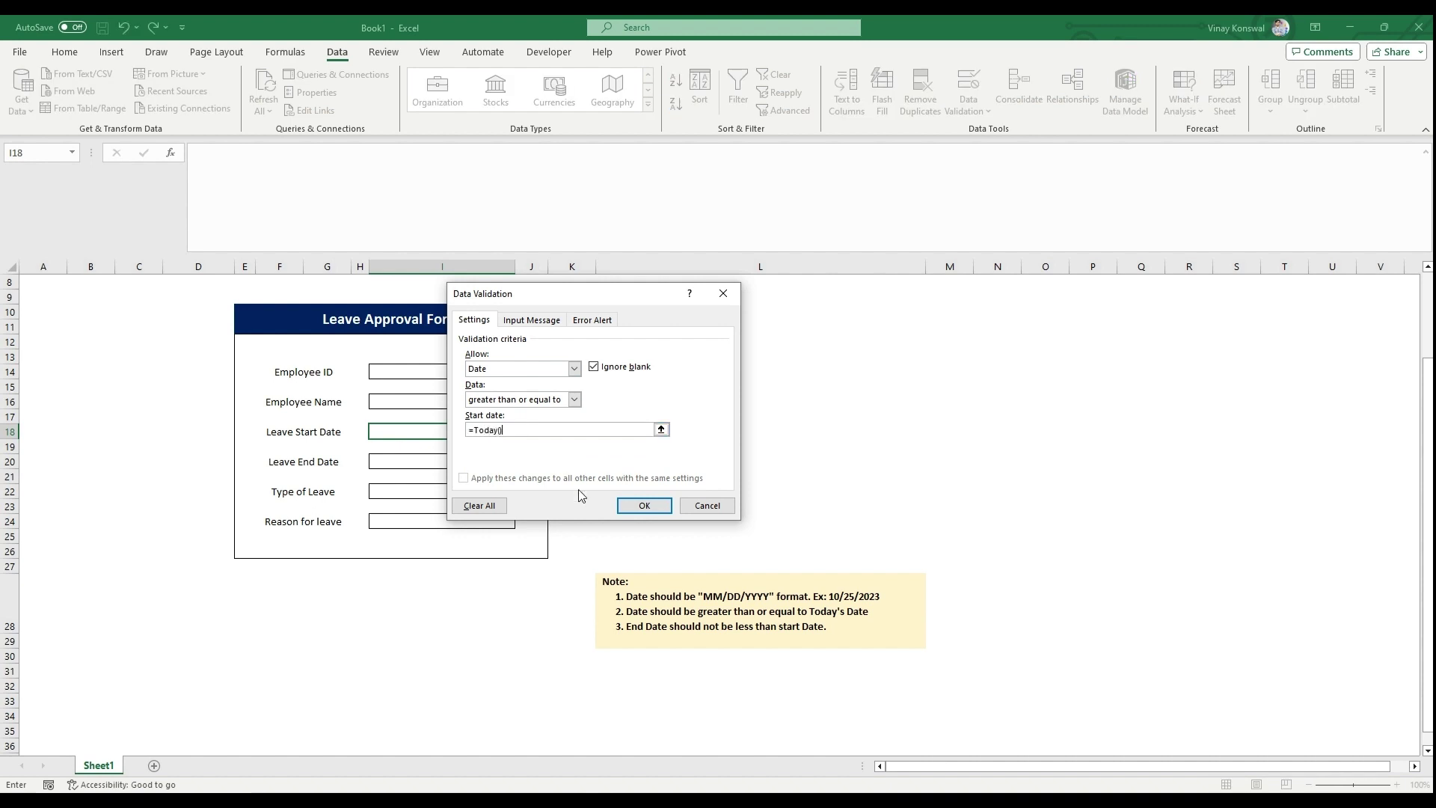
{"action": "left_click", "coordinate": [644, 506]}
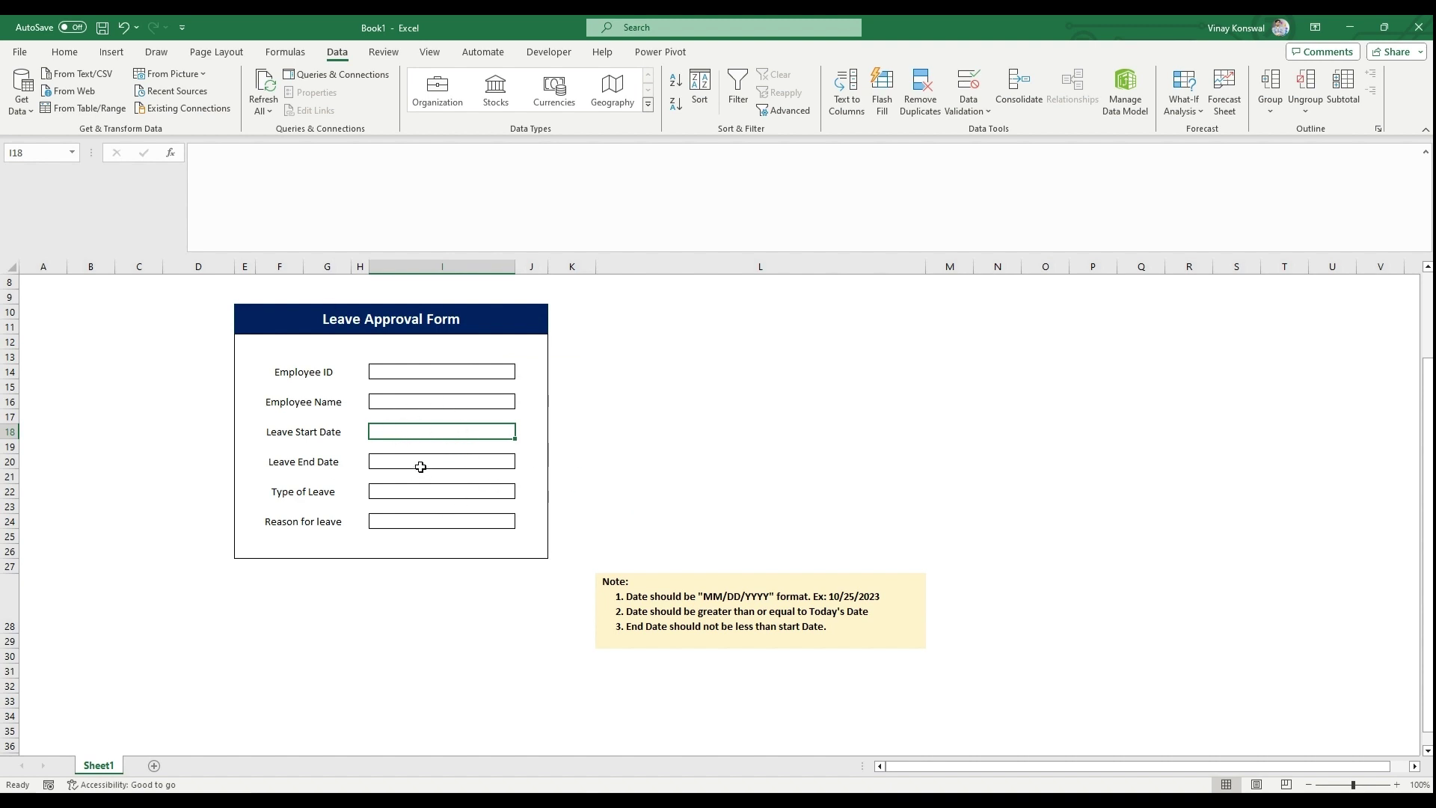
Try to enter "asdasdasd" as the Leave Start Date to test the rule, then cancel the entry.
{"action": "left_click", "coordinate": [346, 177]}
{"action": "type", "text": "asdasdasd"}
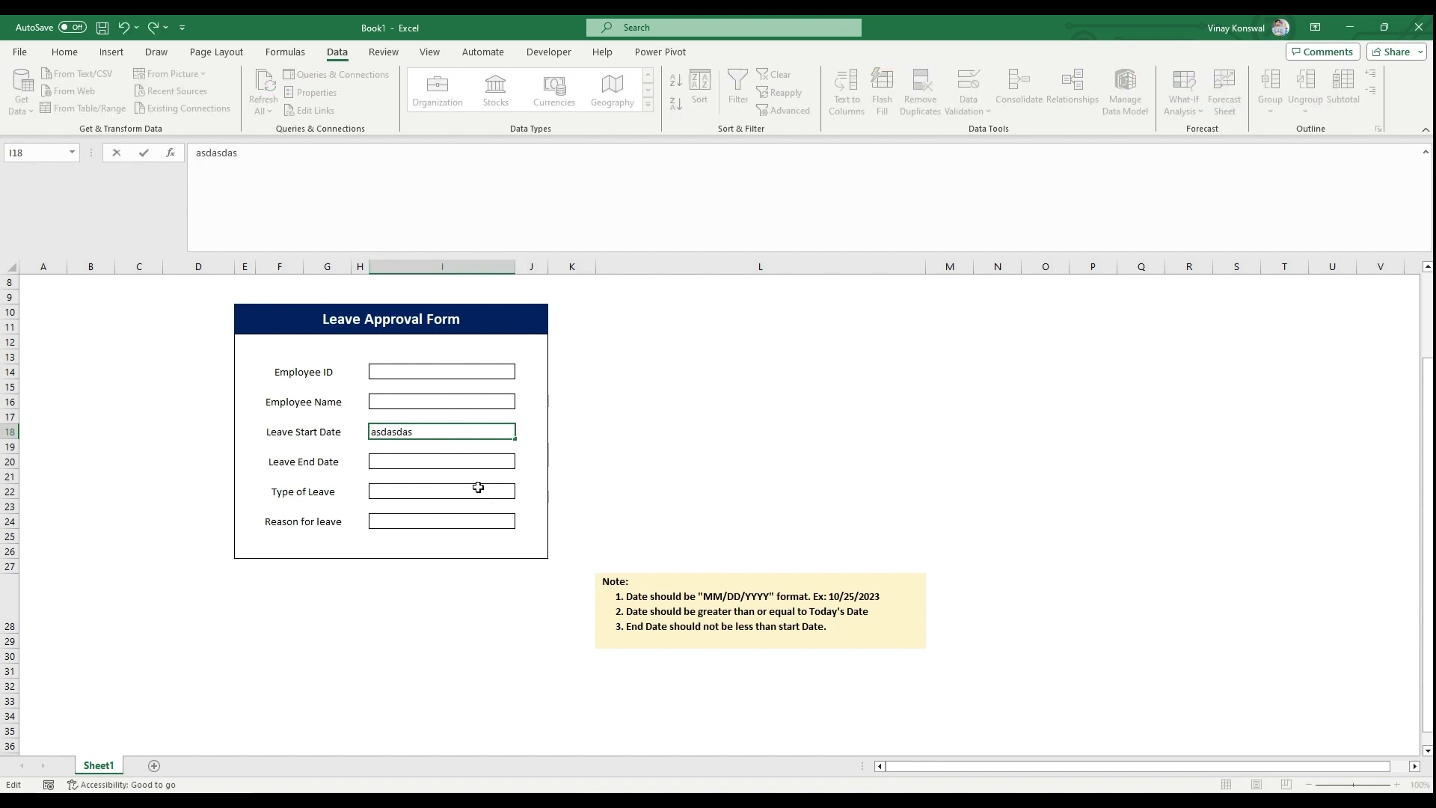
{"action": "key", "text": "Return"}
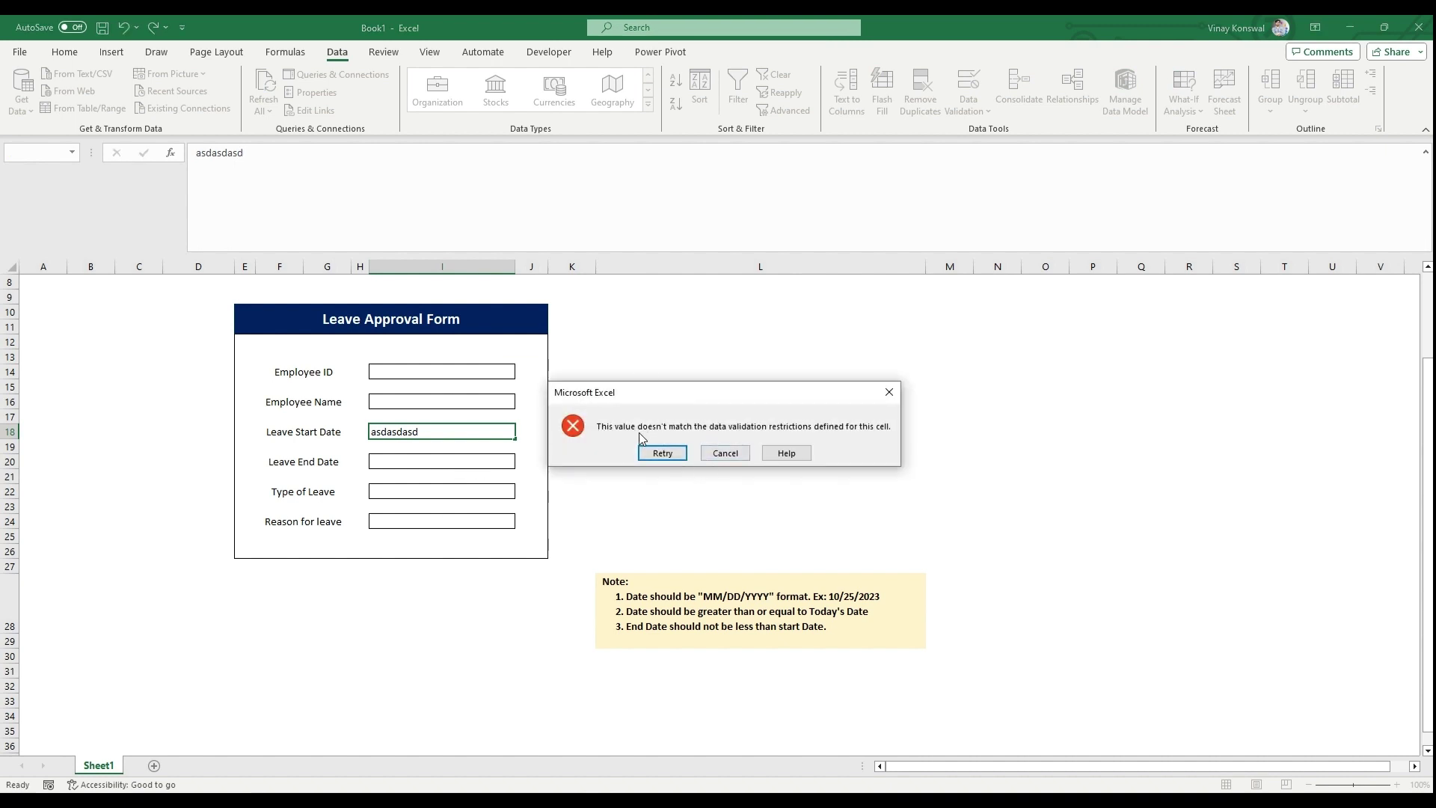
{"action": "left_click", "coordinate": [723, 453]}
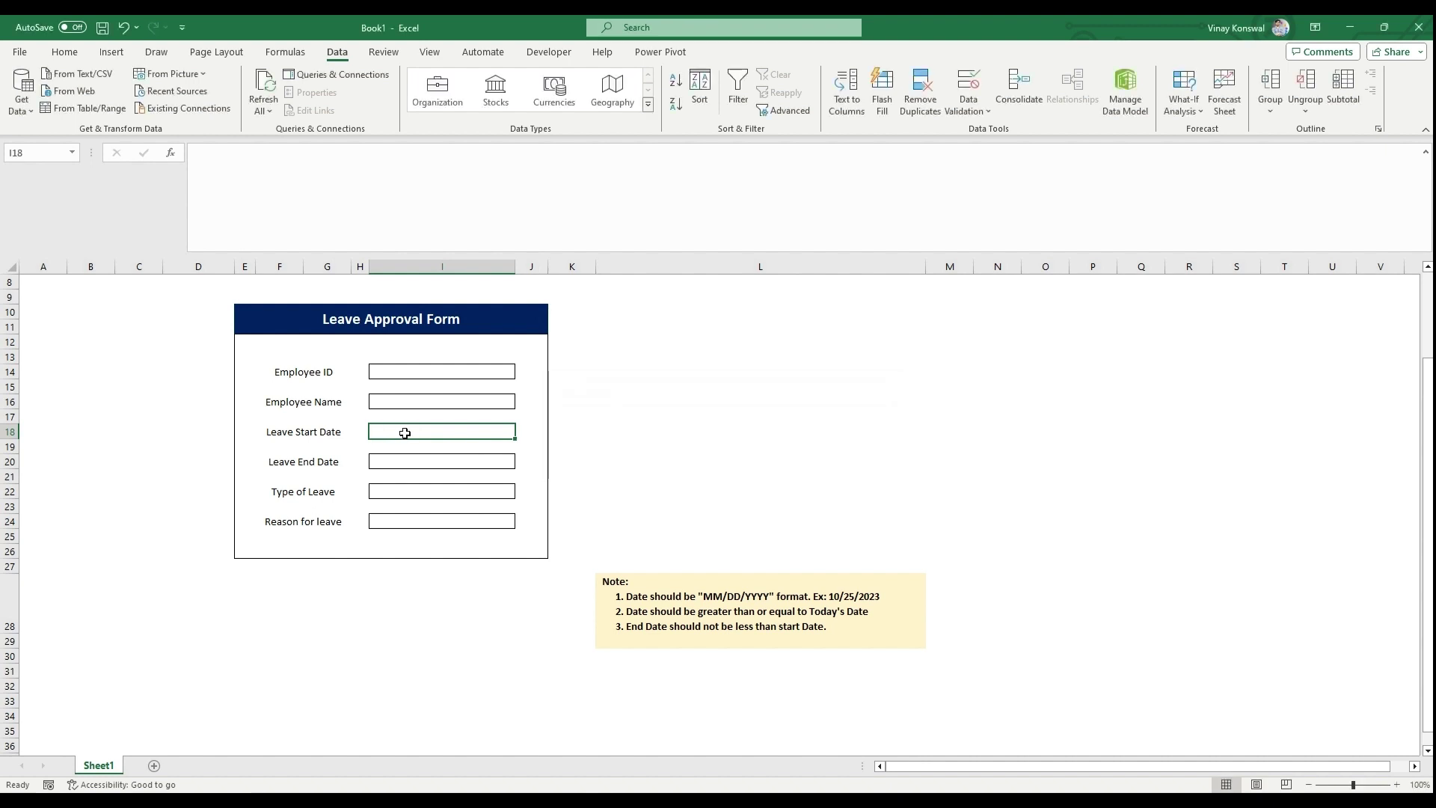
Reopen the Leave Start Date validation rule and title its error alert "Date Error".
{"action": "left_click", "coordinate": [971, 114]}
{"action": "left_click", "coordinate": [971, 135]}
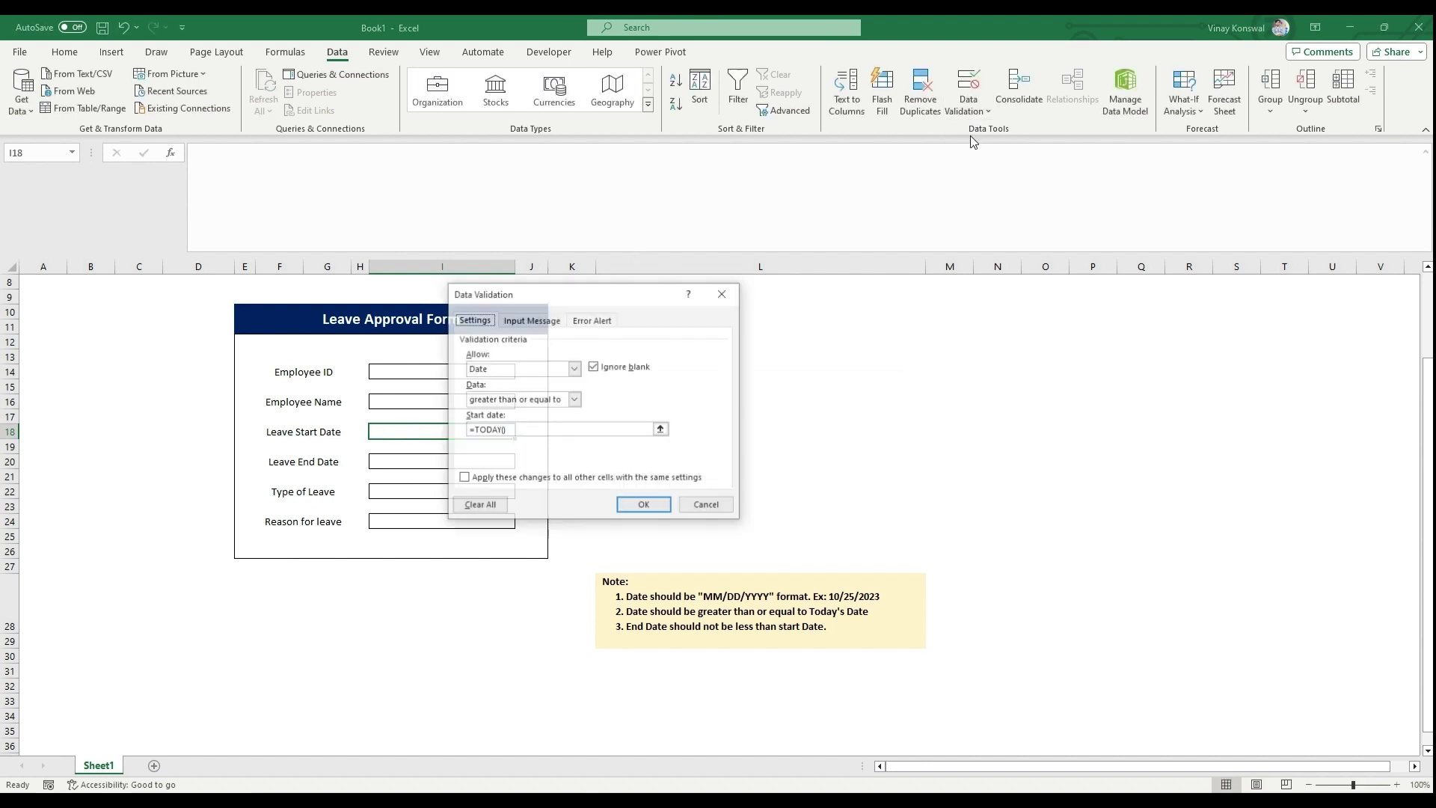
{"action": "left_click", "coordinate": [546, 322]}
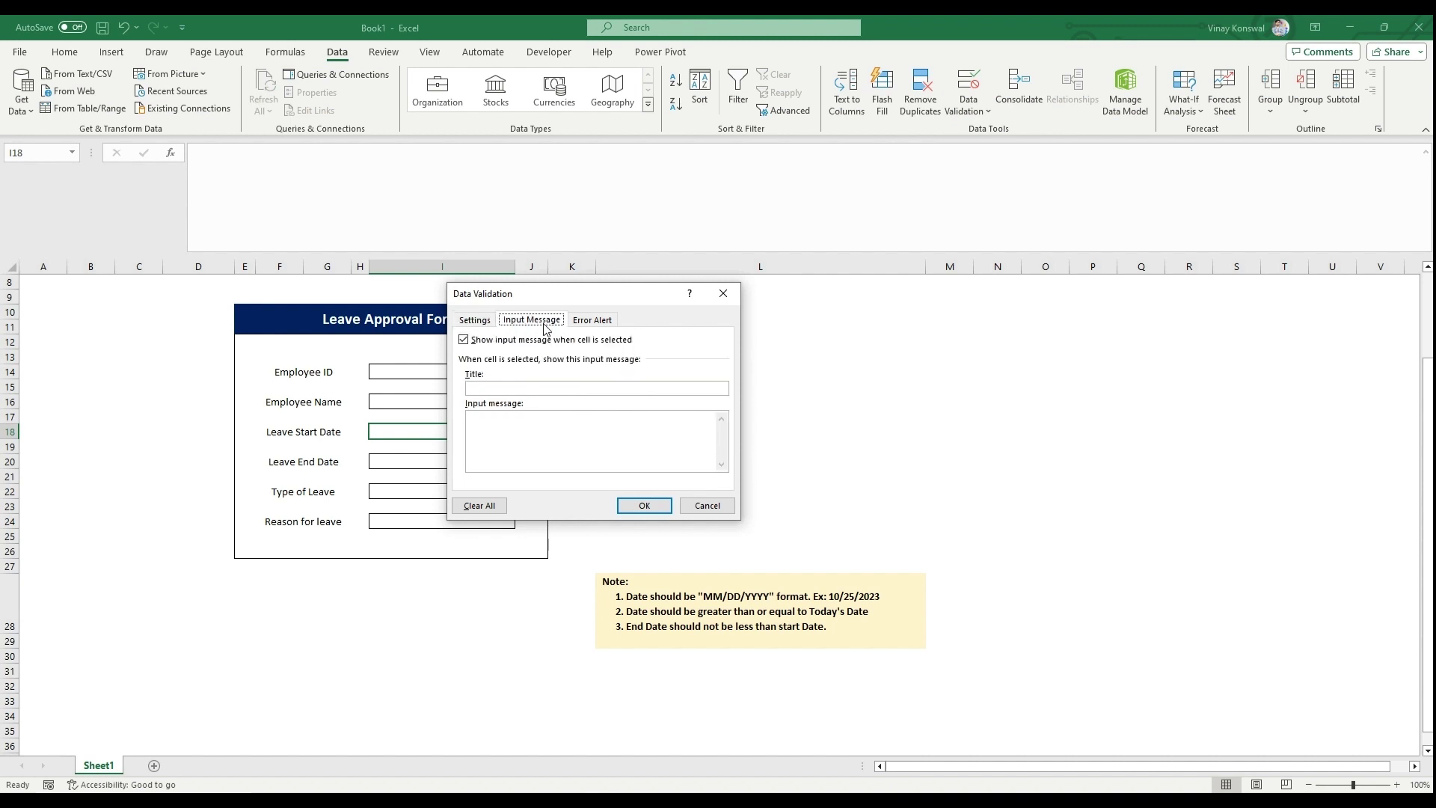
{"action": "left_click", "coordinate": [599, 322]}
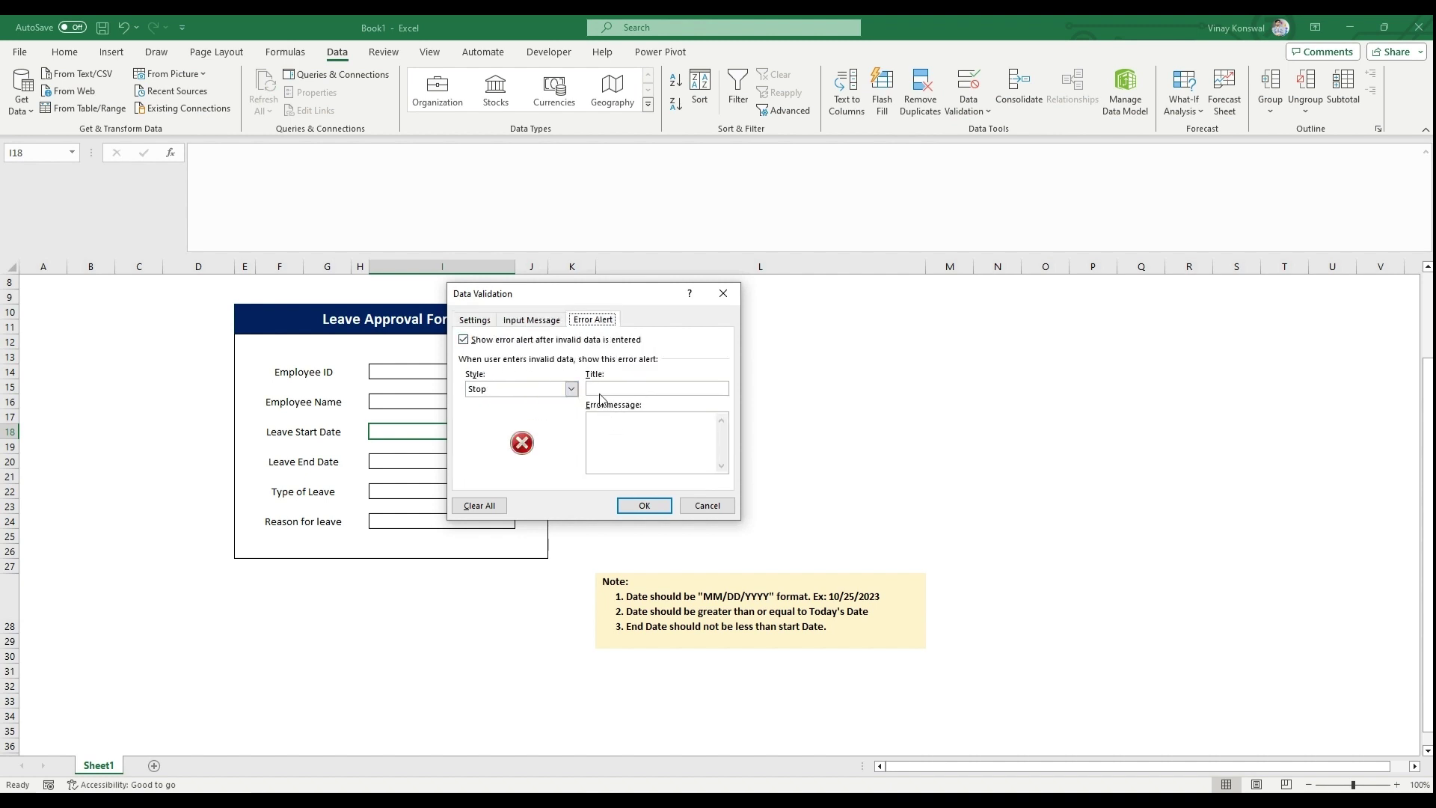
{"action": "left_click", "coordinate": [606, 388]}
{"action": "type", "text": "Date Error"}
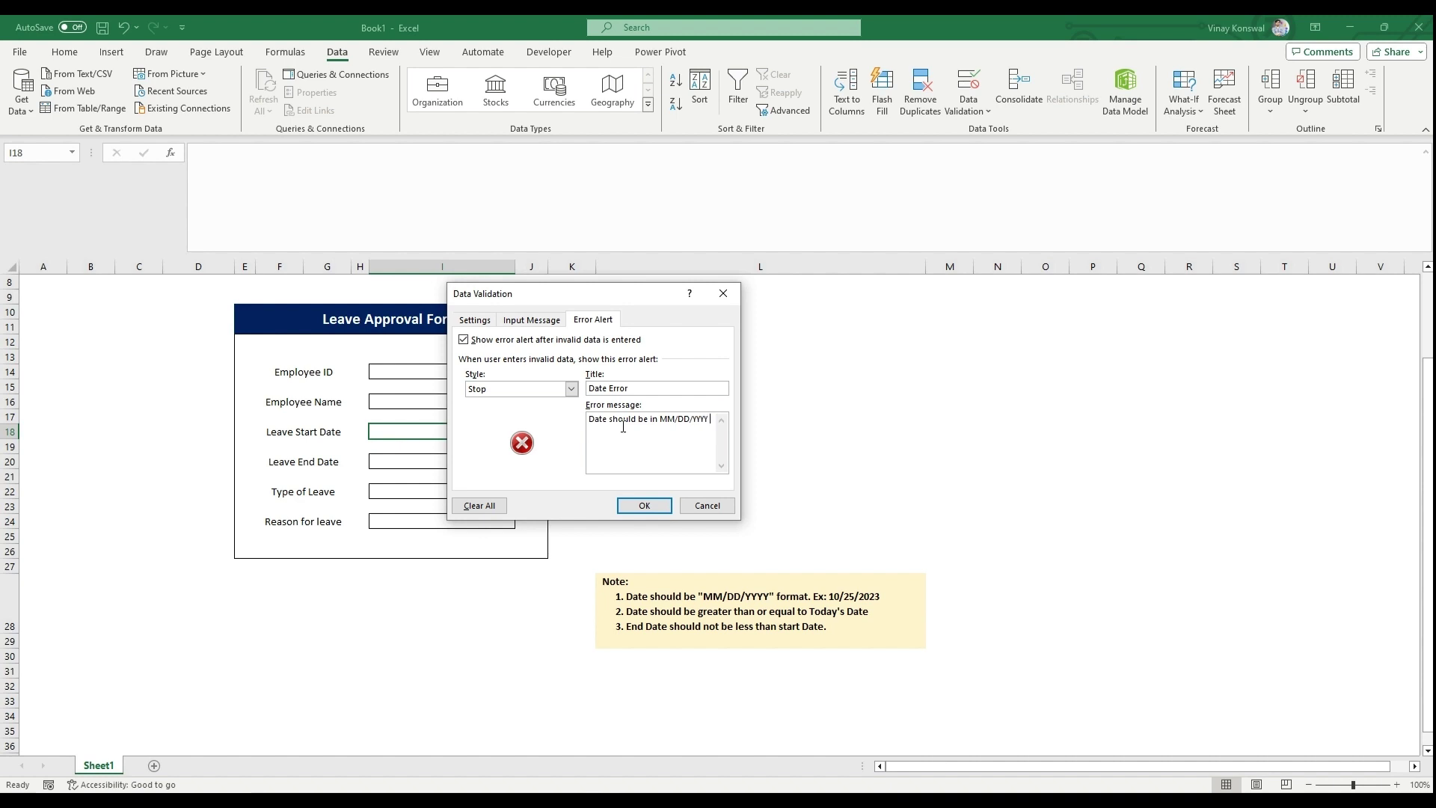
Set the error message to "Date should be in MM/DD/YYYY format and Leave start date should be greater than or equal to today's date" and save it.
{"action": "type", "text": "format"}
{"action": "type", "text": "sjh"}
{"action": "type", "text": "greater than or equ"}
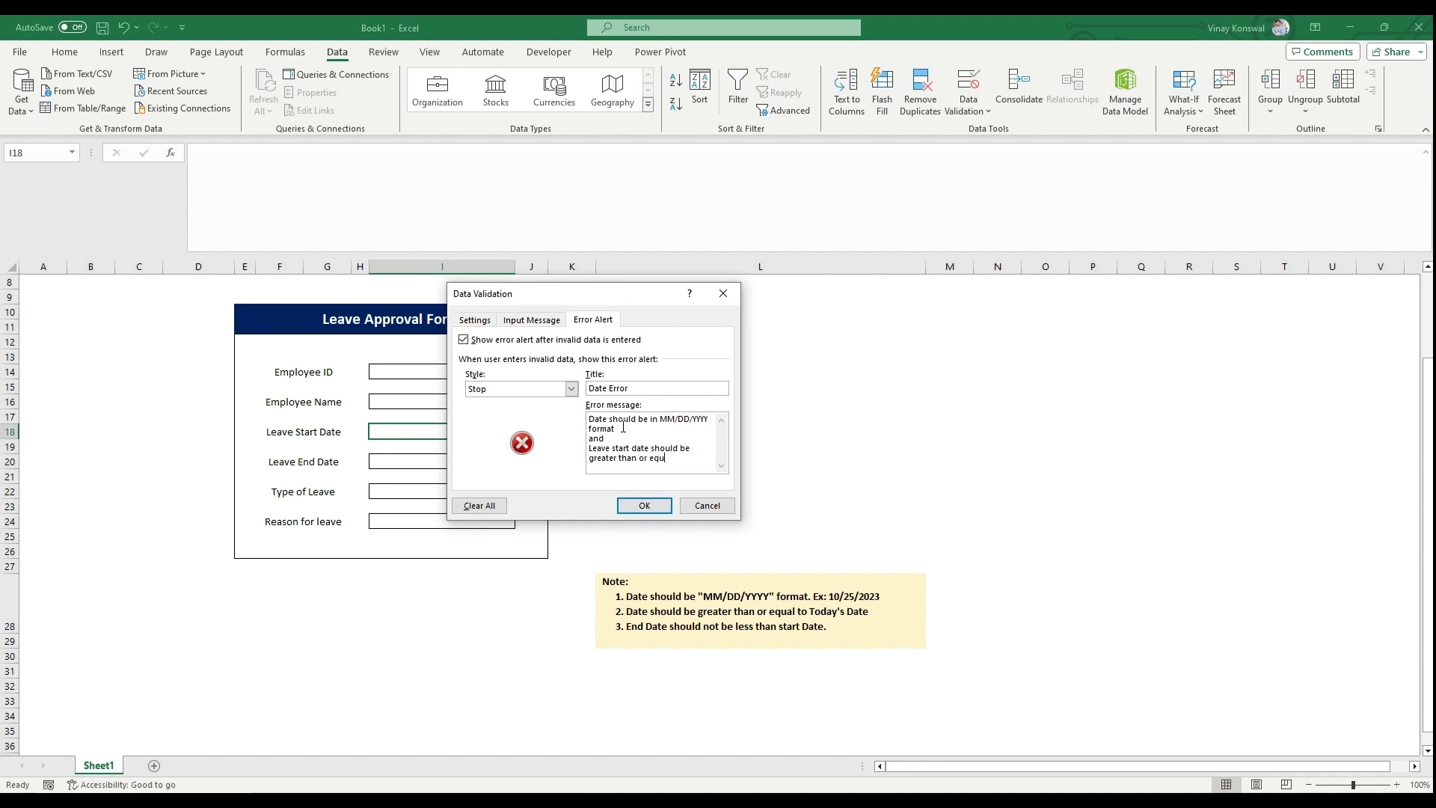
{"action": "type", "text": "al to today's date"}
{"action": "left_click", "coordinate": [637, 505]}
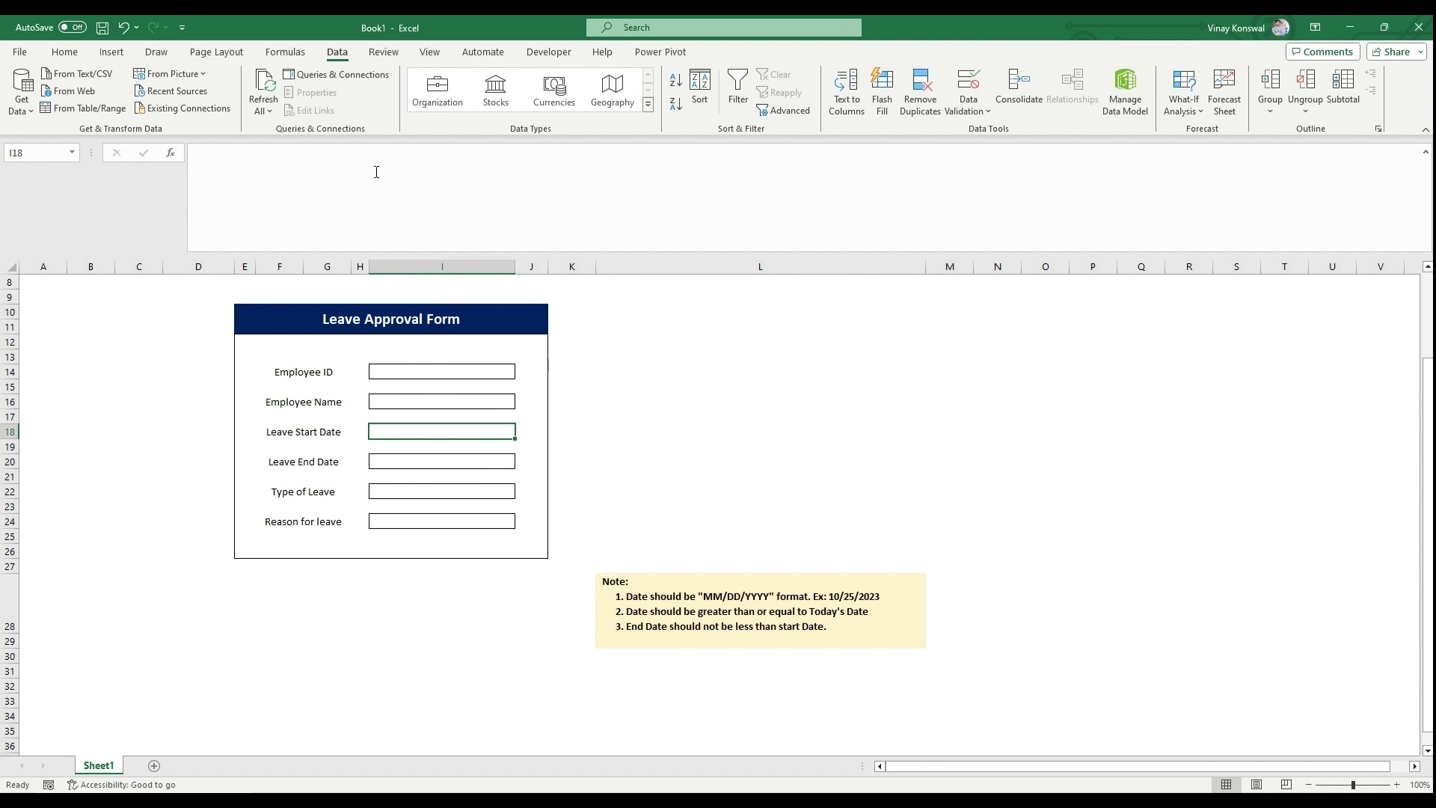
Test the Leave Start Date error alert by trying to enter "ASDASDASD", and cancel the entry.
{"action": "type", "text": "ASDASDASD"}
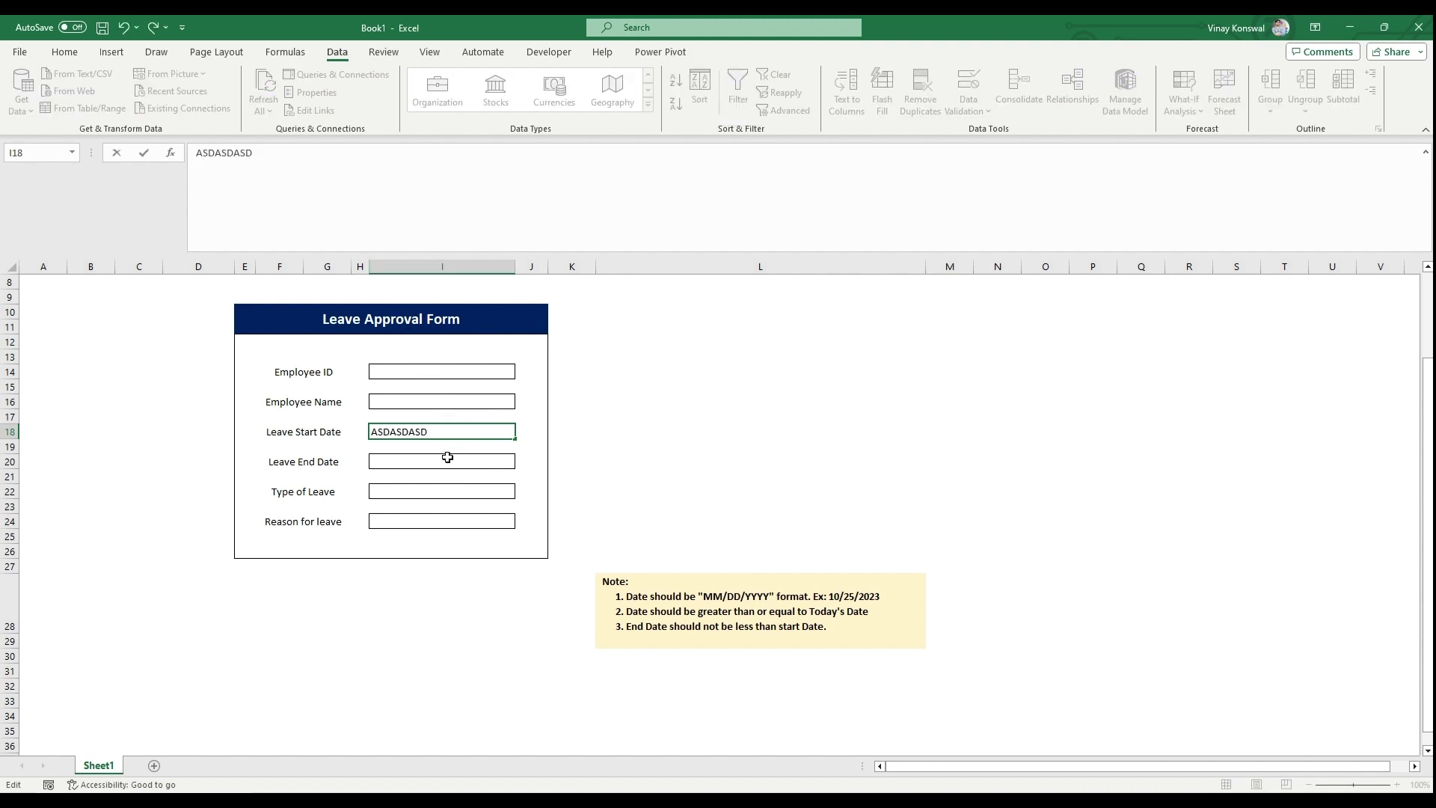
{"action": "key", "text": "Return"}
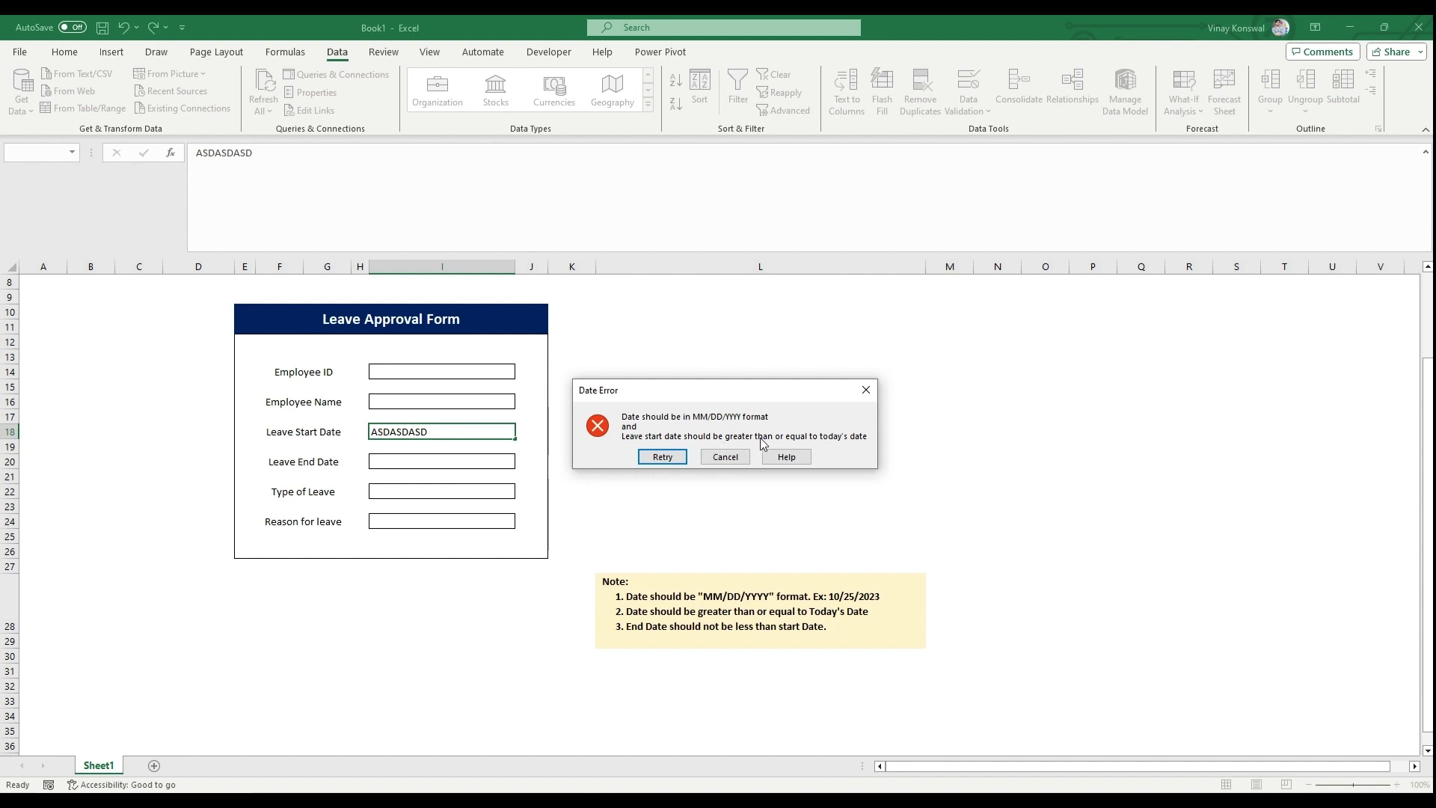
{"action": "left_click", "coordinate": [735, 455]}
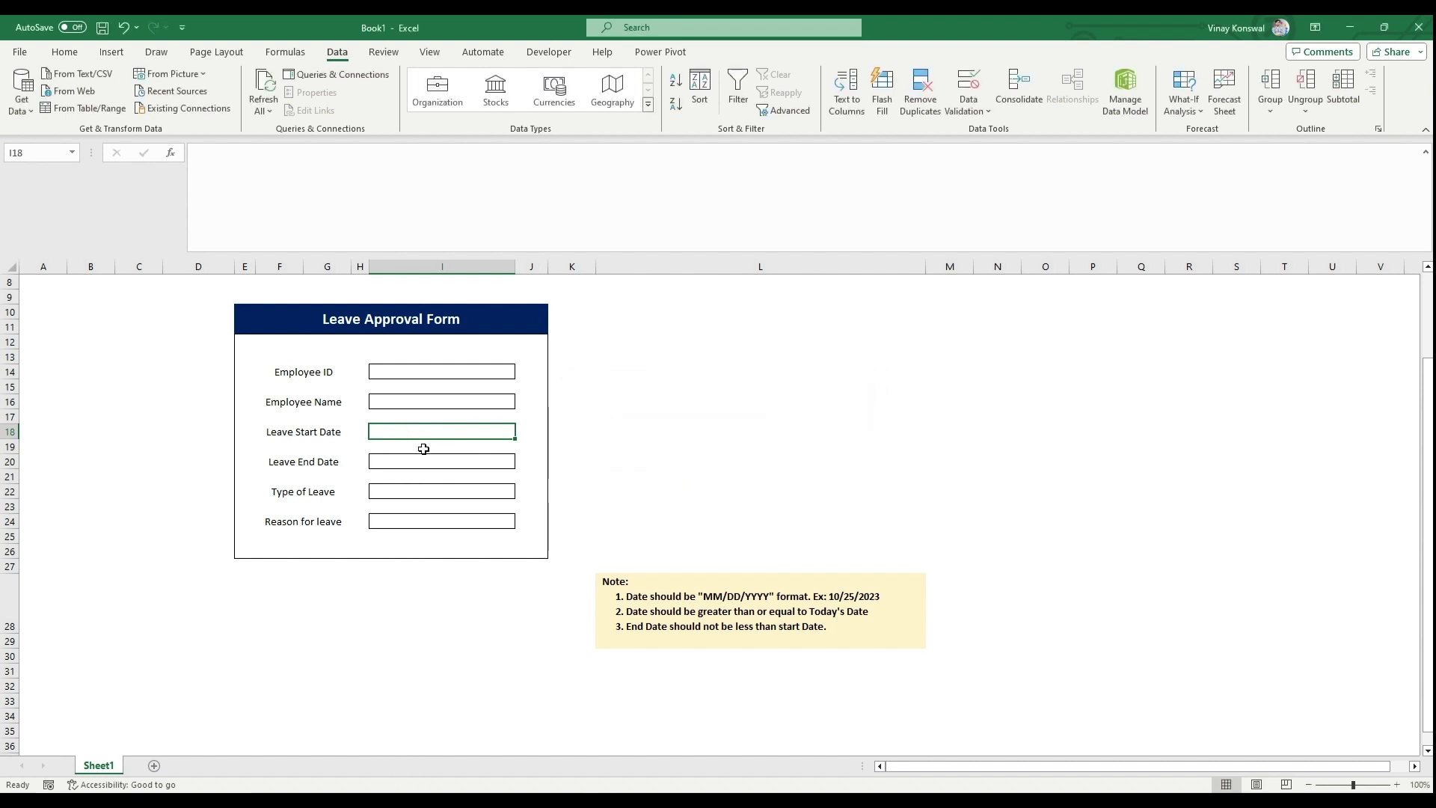
Open data validation for the Leave End Date field and title its error alert "Date Error".
{"action": "left_click", "coordinate": [371, 468]}
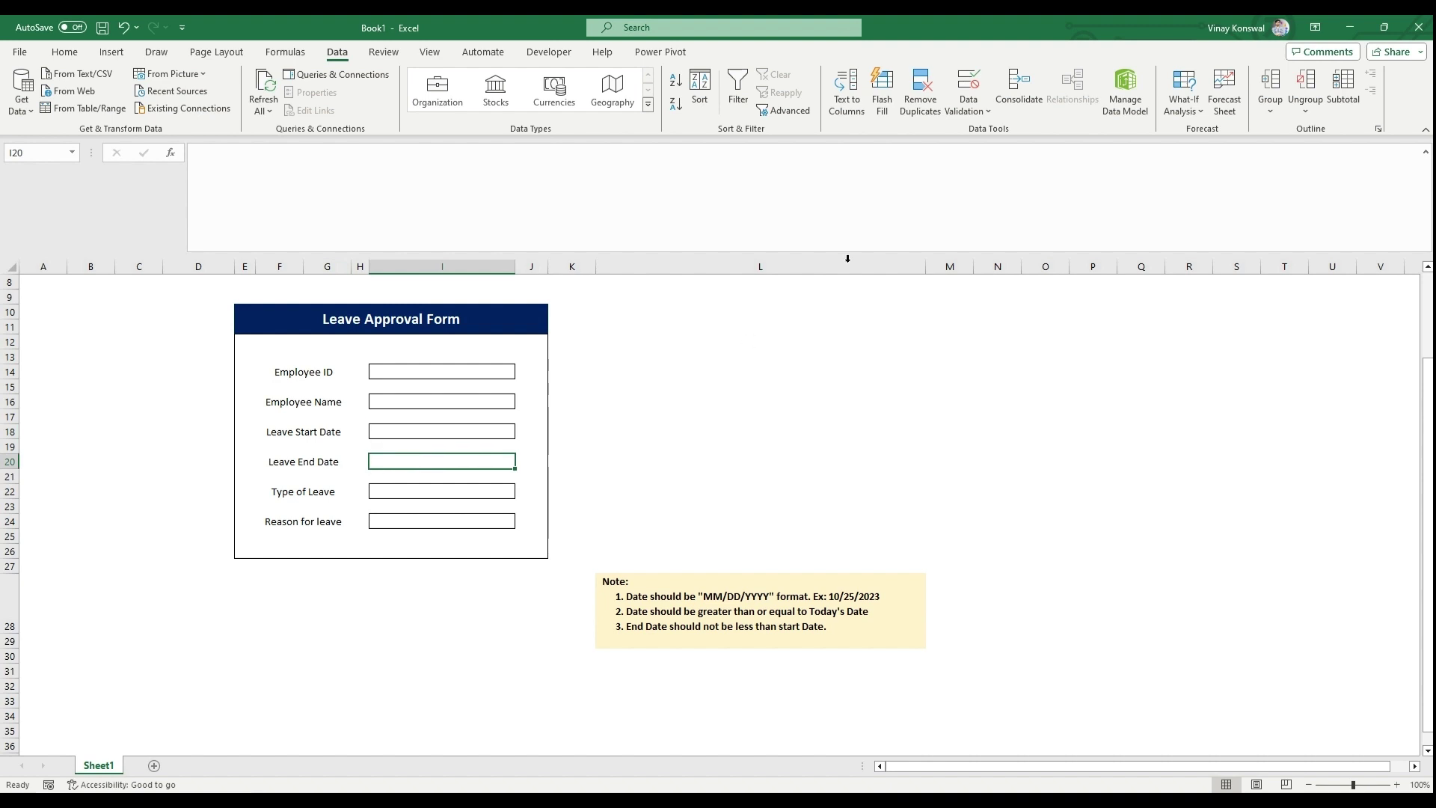
{"action": "left_click", "coordinate": [969, 105]}
{"action": "left_click", "coordinate": [1008, 131]}
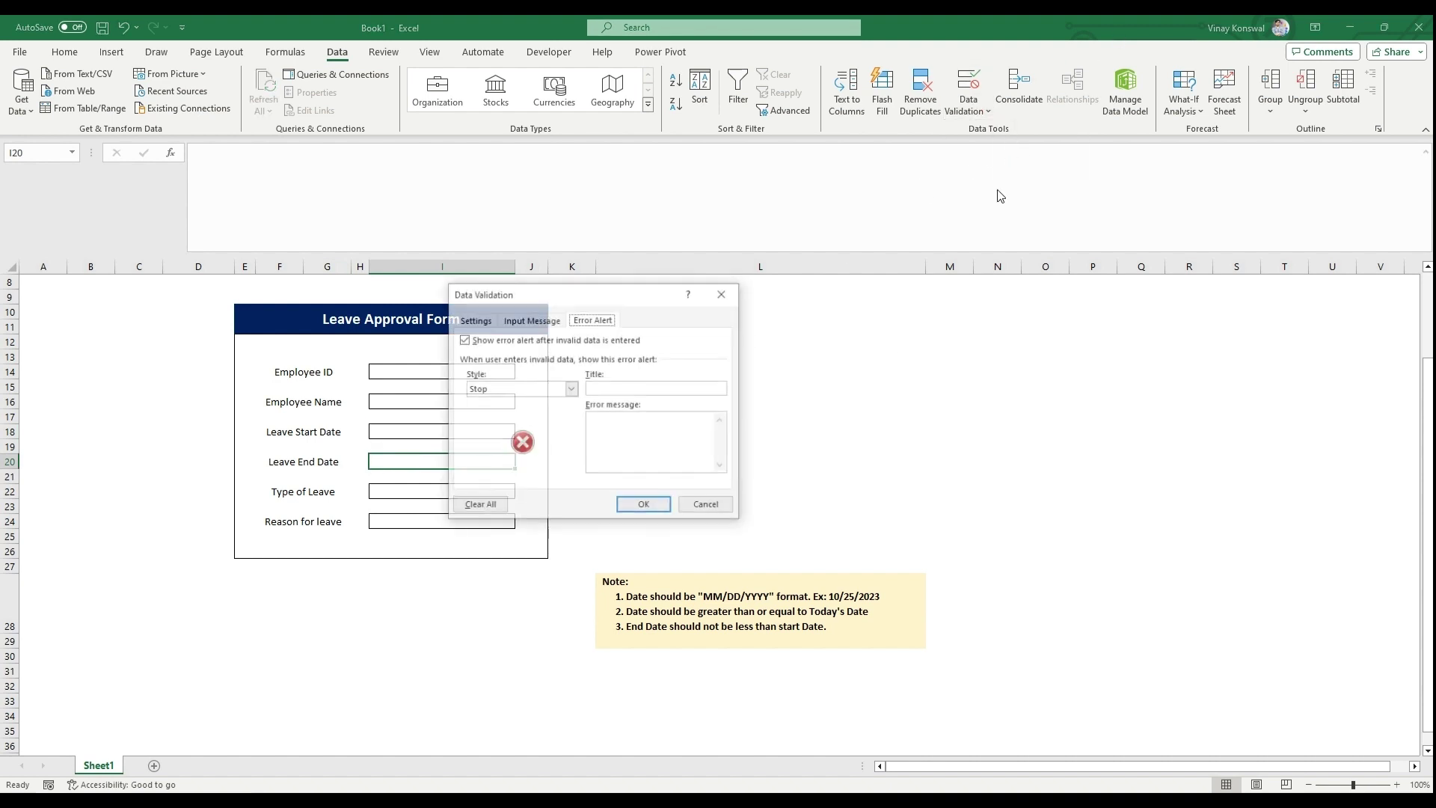
{"action": "left_click", "coordinate": [615, 386]}
{"action": "type", "text": "dA"}
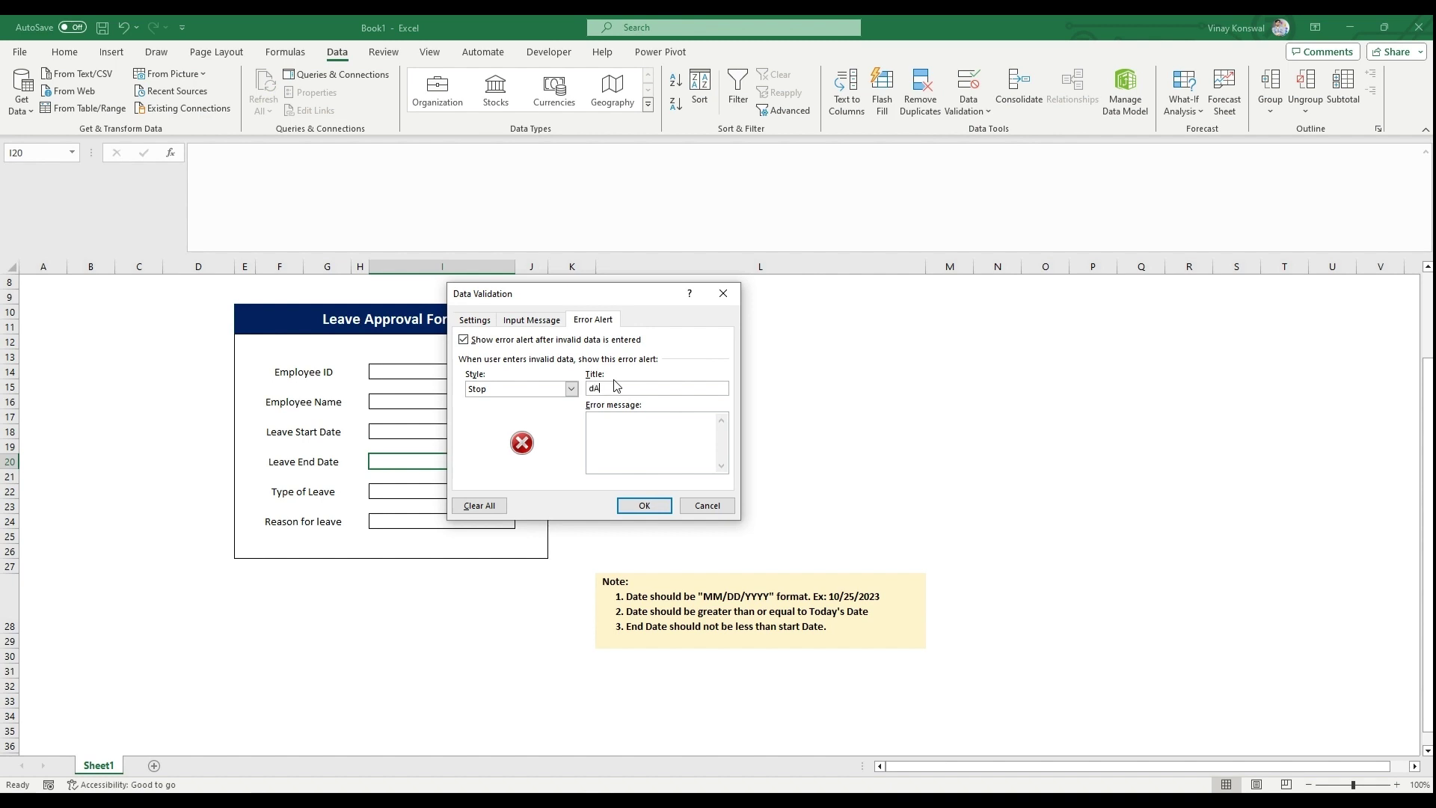
{"action": "type", "text": "TE eRROR"}
{"action": "key", "text": "shift+Home"}
{"action": "key", "text": "BackSpace"}
{"action": "key", "text": "Caps_Lock"}
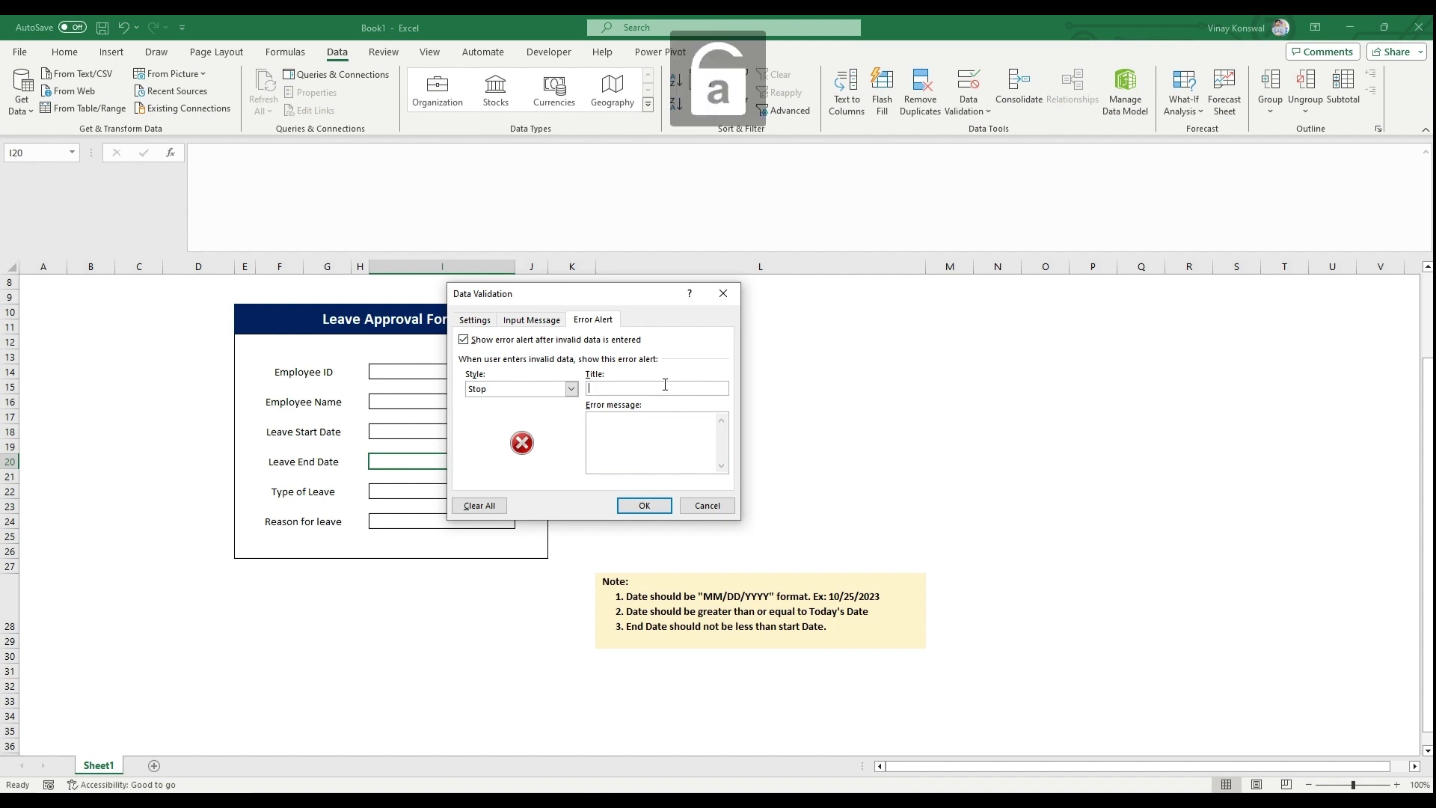
{"action": "type", "text": "Date Error"}
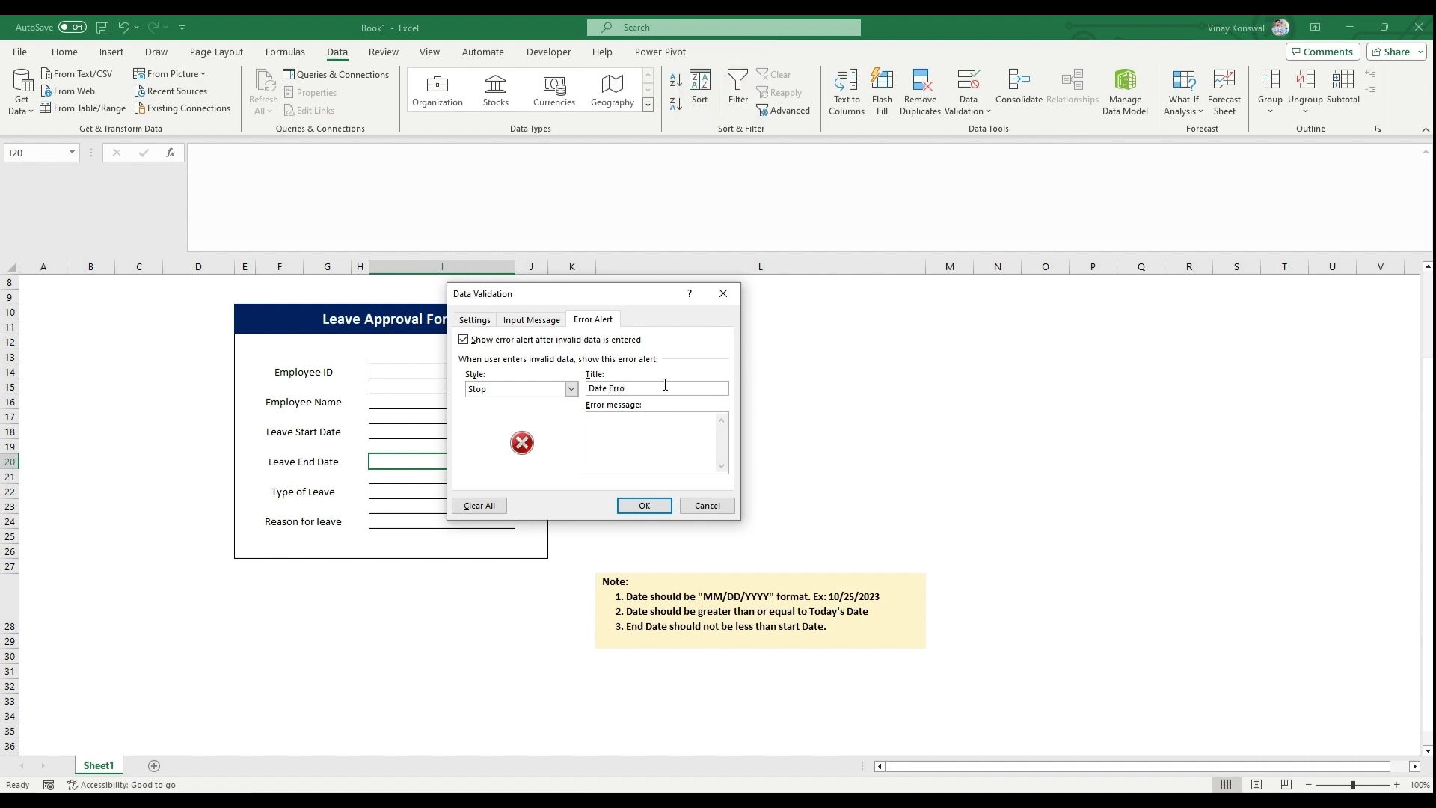
Set the Leave End Date error message to "End Date should not be smaller than Start Date".
{"action": "left_click", "coordinate": [660, 433]}
{"action": "type", "text": "End Date sh"}
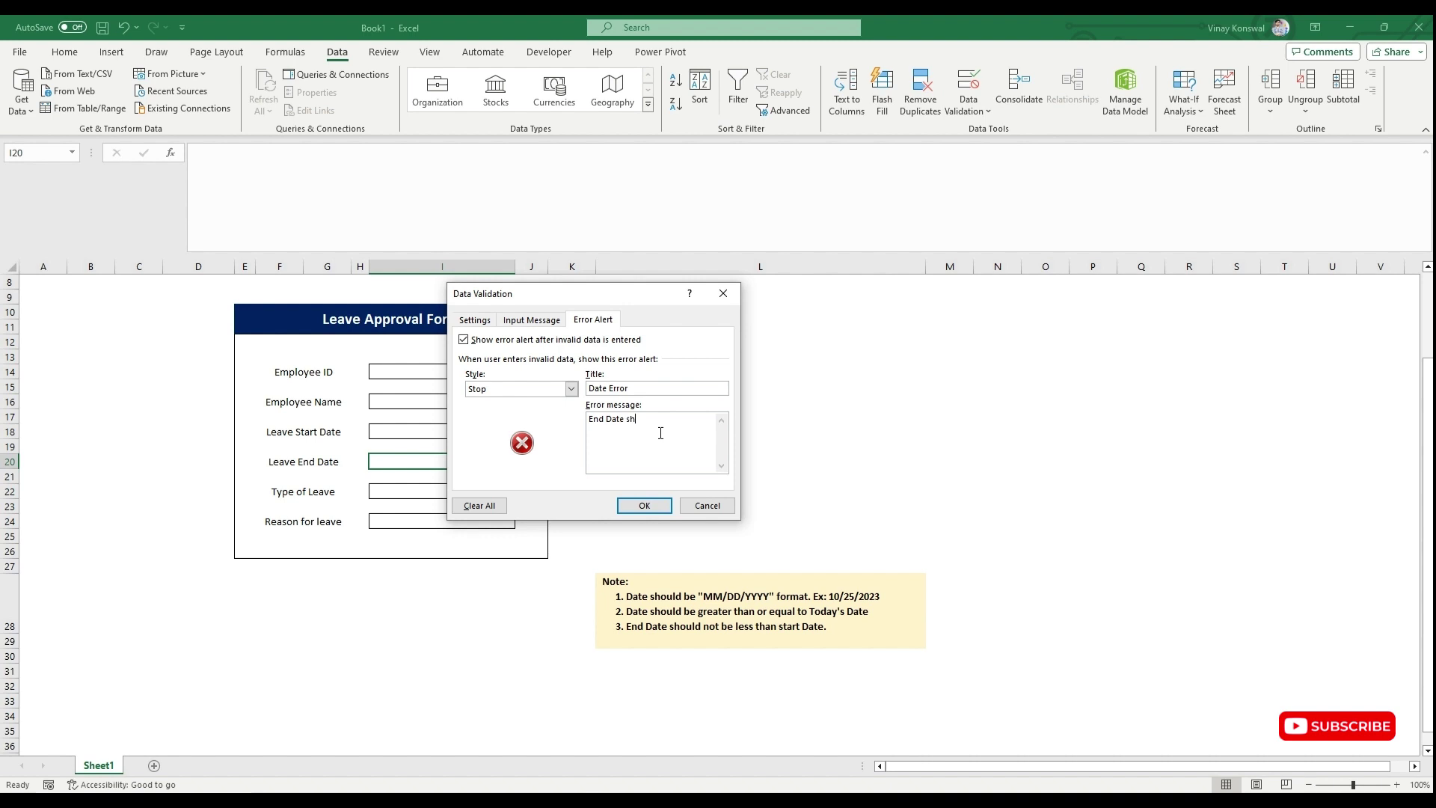
{"action": "type", "text": "ould nopt"}
{"action": "key", "text": "BackSpace"}
{"action": "type", "text": "t be smaller than S"}
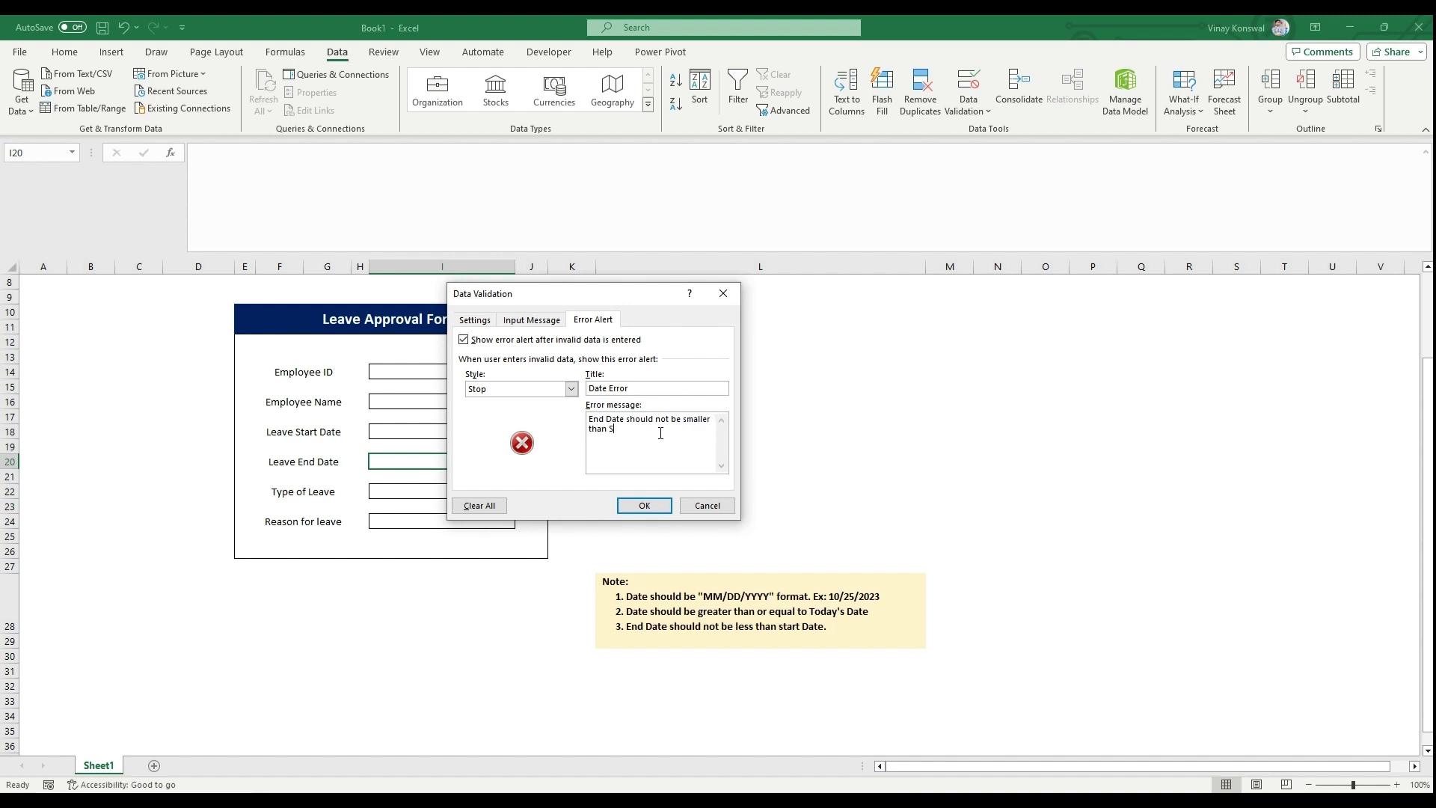
{"action": "type", "text": "Date"}
Set the Leave End Date validation criteria to allow a Date that is greater than or equal to the start date.
{"action": "left_click", "coordinate": [479, 320]}
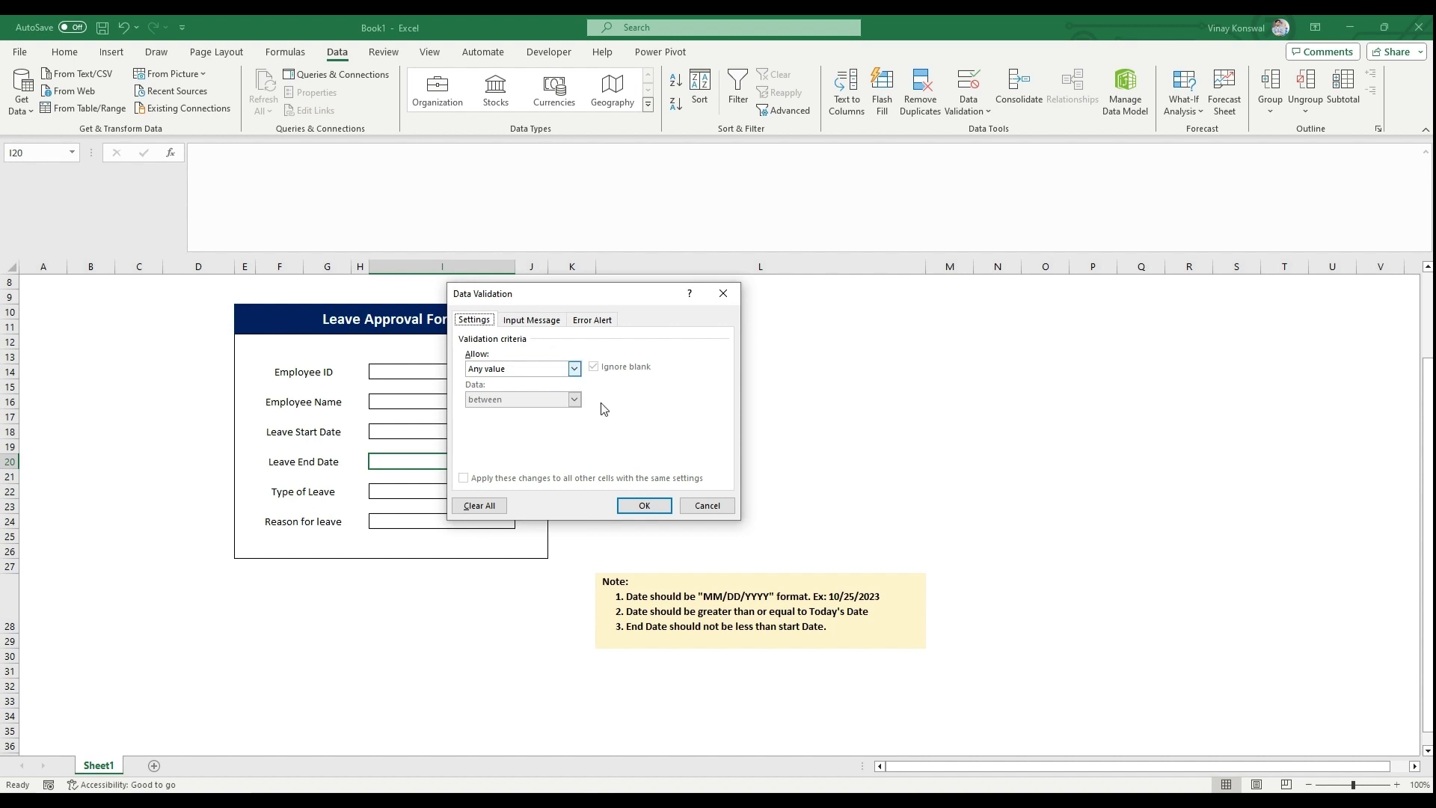
{"action": "left_click", "coordinate": [566, 371]}
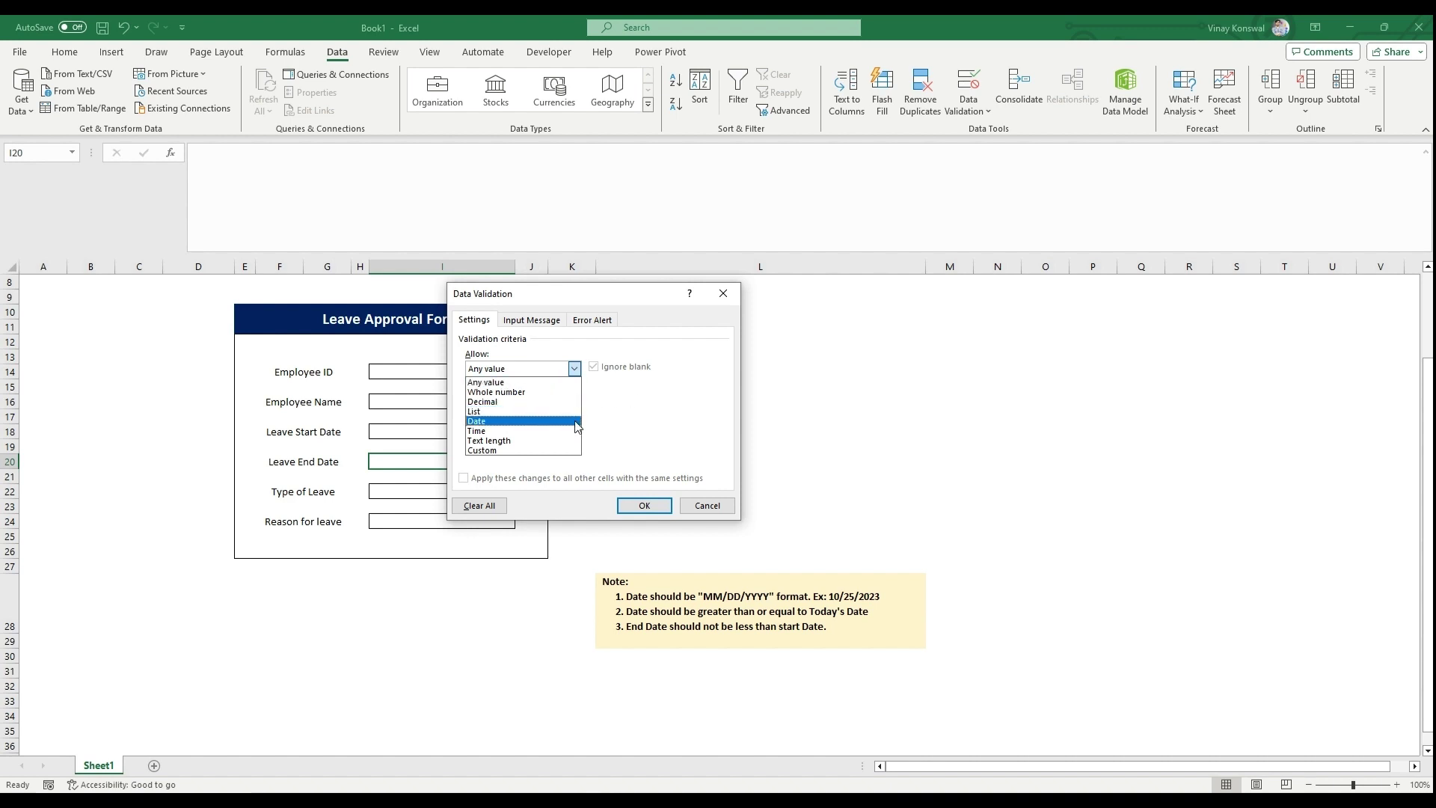
{"action": "left_click", "coordinate": [534, 421]}
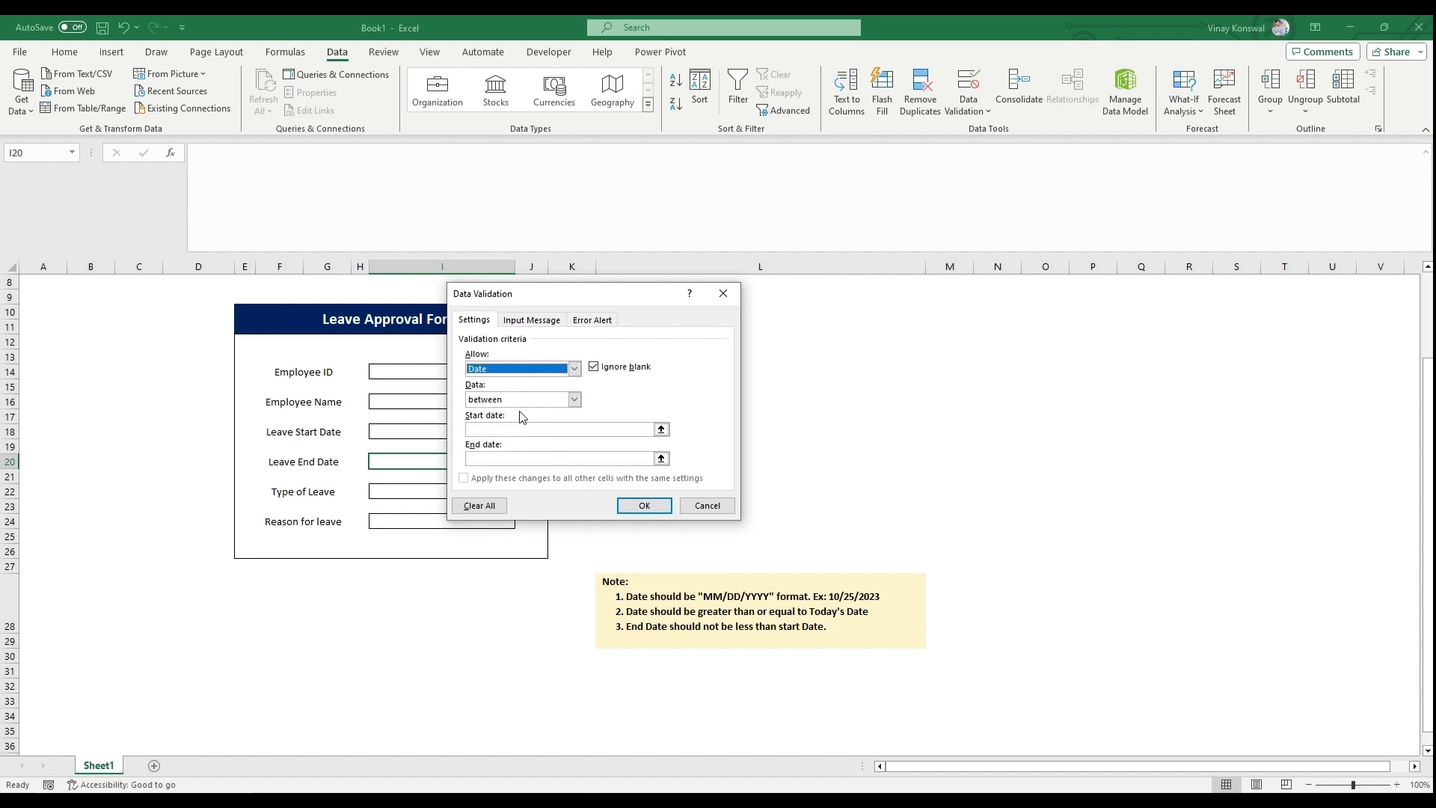
{"action": "left_click", "coordinate": [574, 400]}
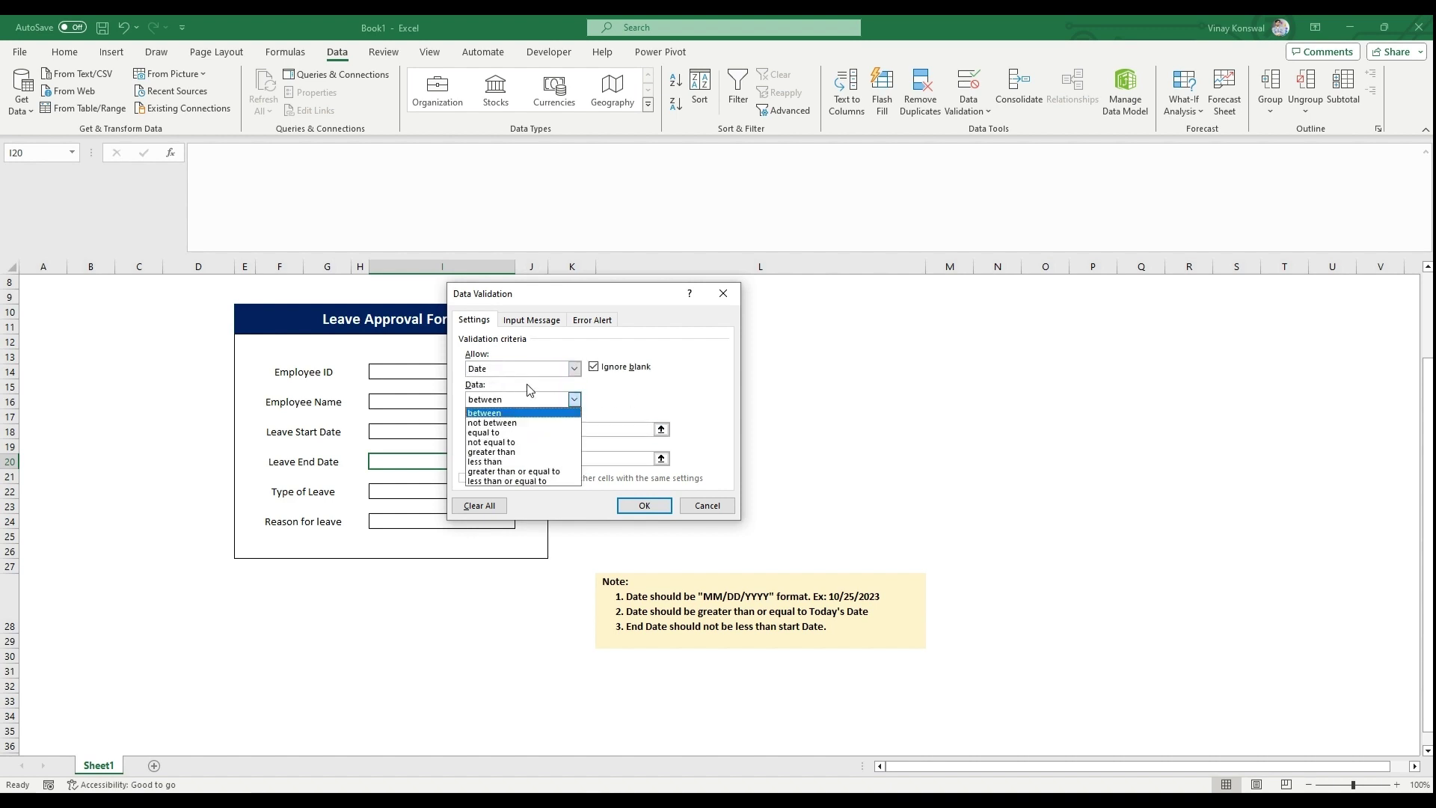
{"action": "left_click", "coordinate": [514, 473]}
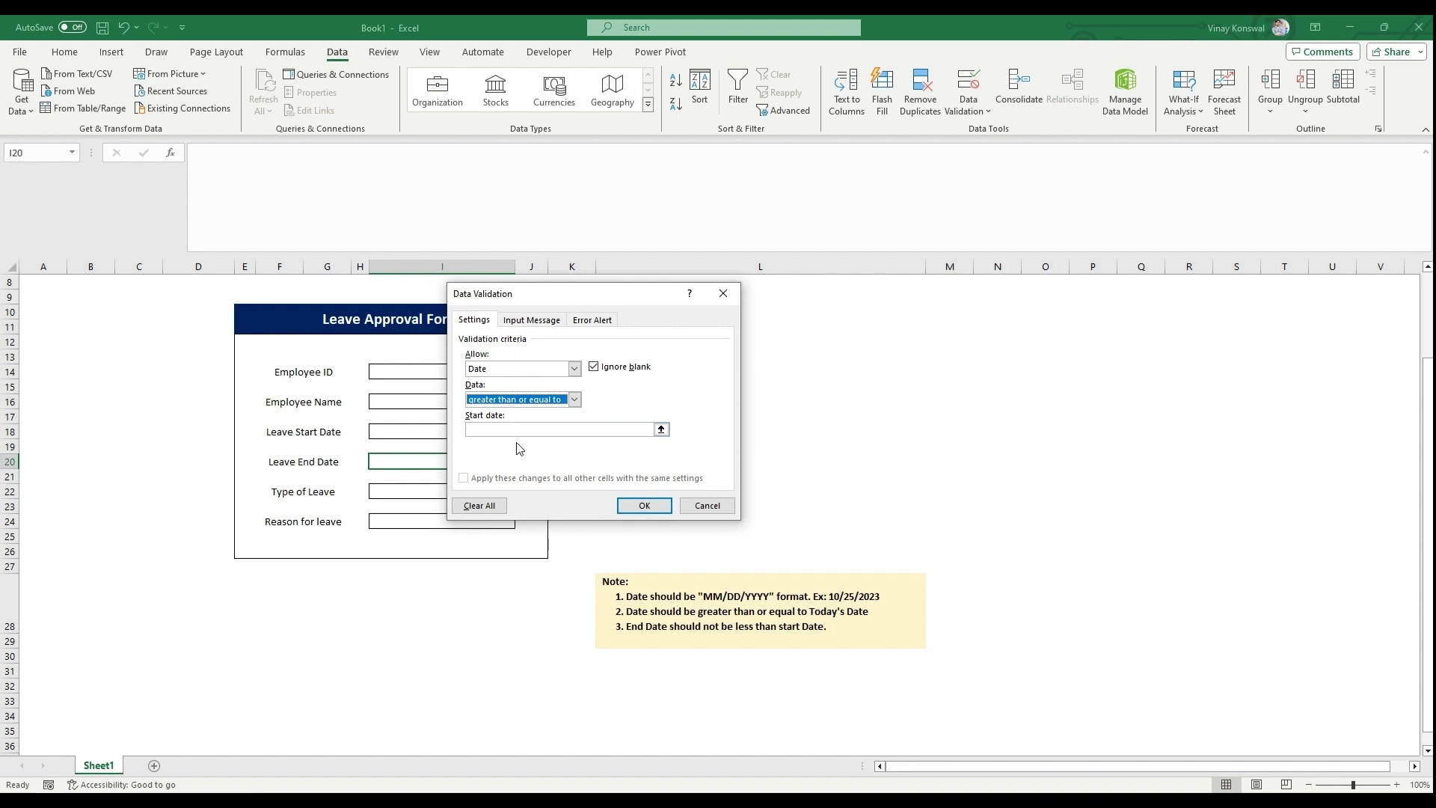
Set the validation rule's start date reference to =I20 and save the Leave End Date rule.
{"action": "left_click", "coordinate": [661, 429]}
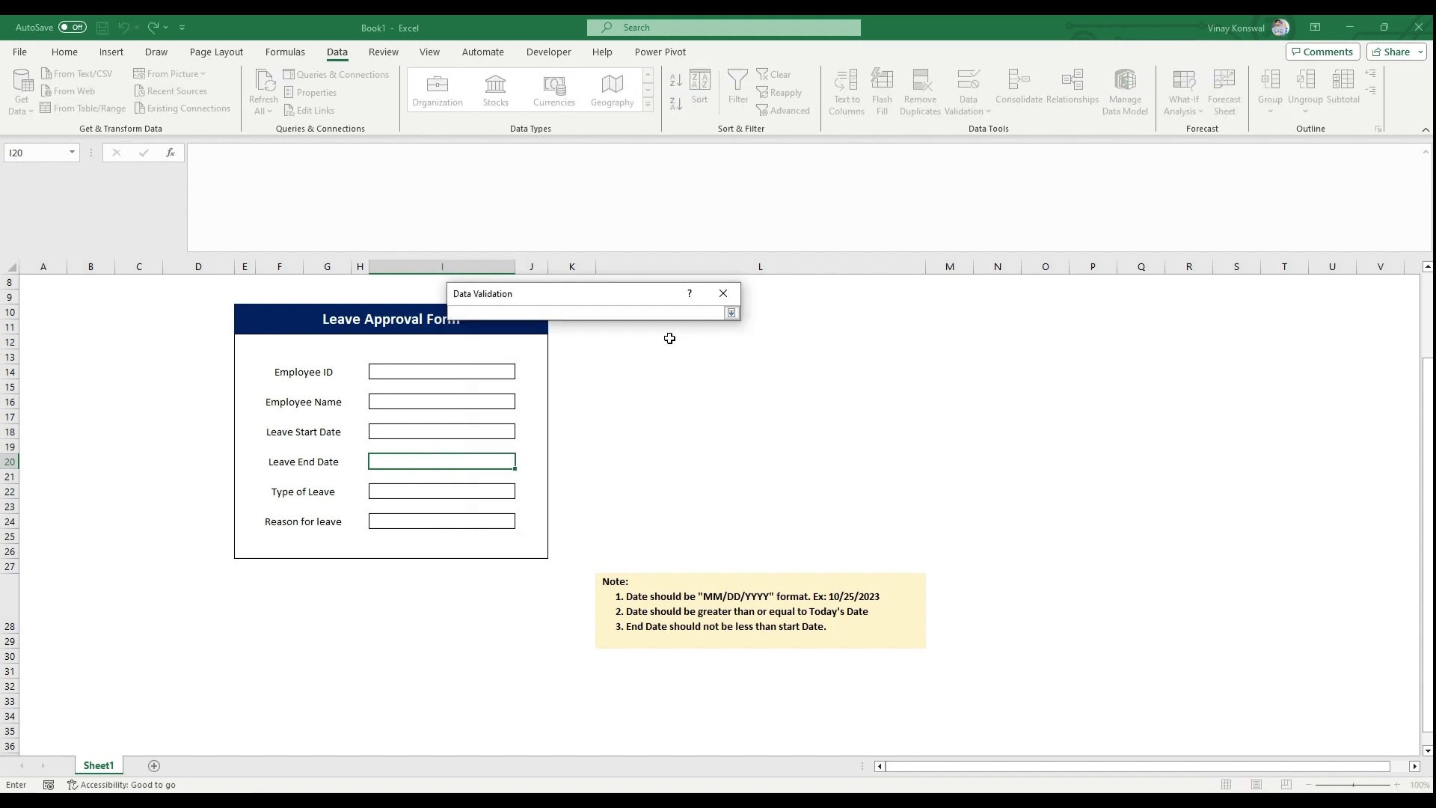
{"action": "left_click", "coordinate": [731, 312]}
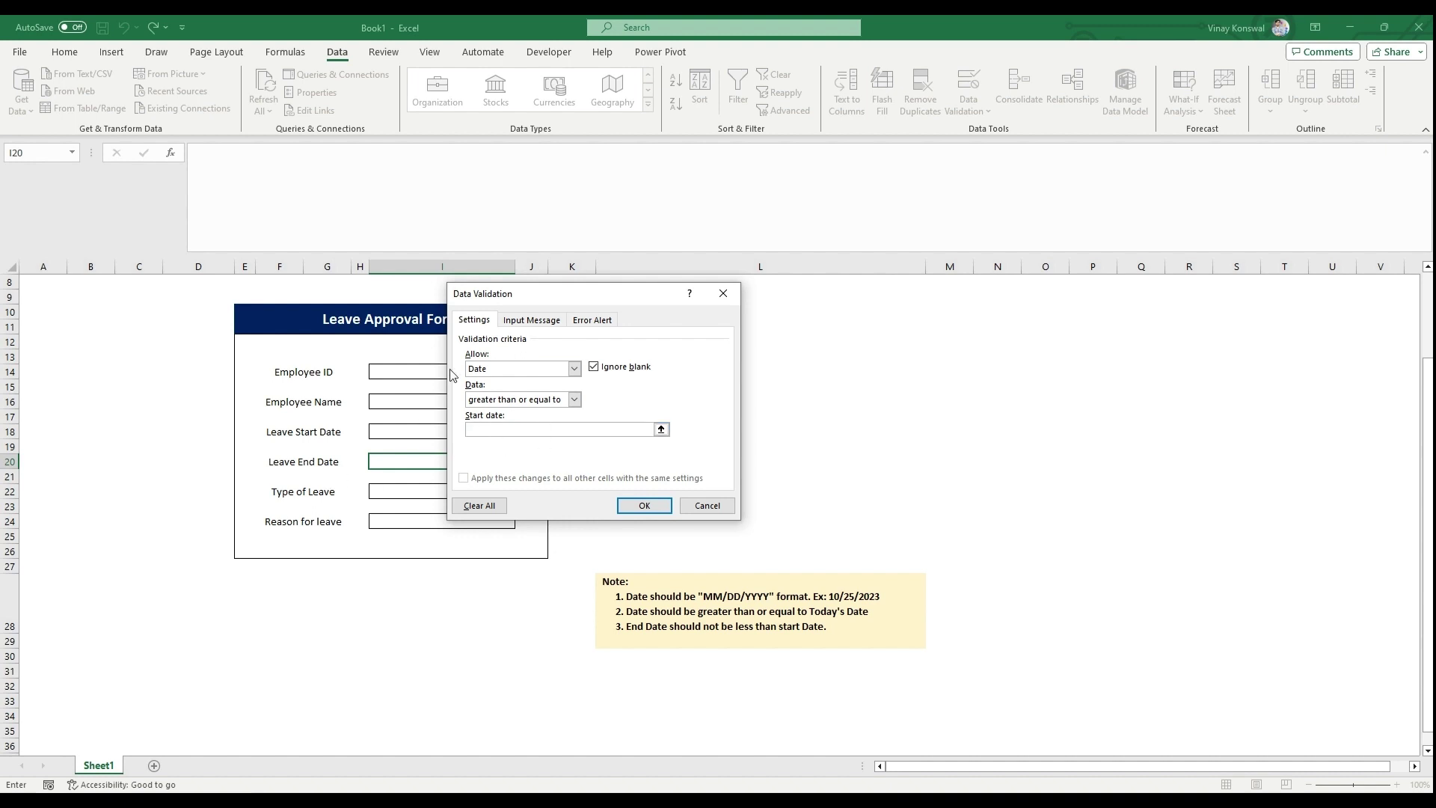
{"action": "left_click_drag", "start_coordinate": [501, 294], "coordinate": [773, 326]}
{"action": "left_click", "coordinate": [430, 468]}
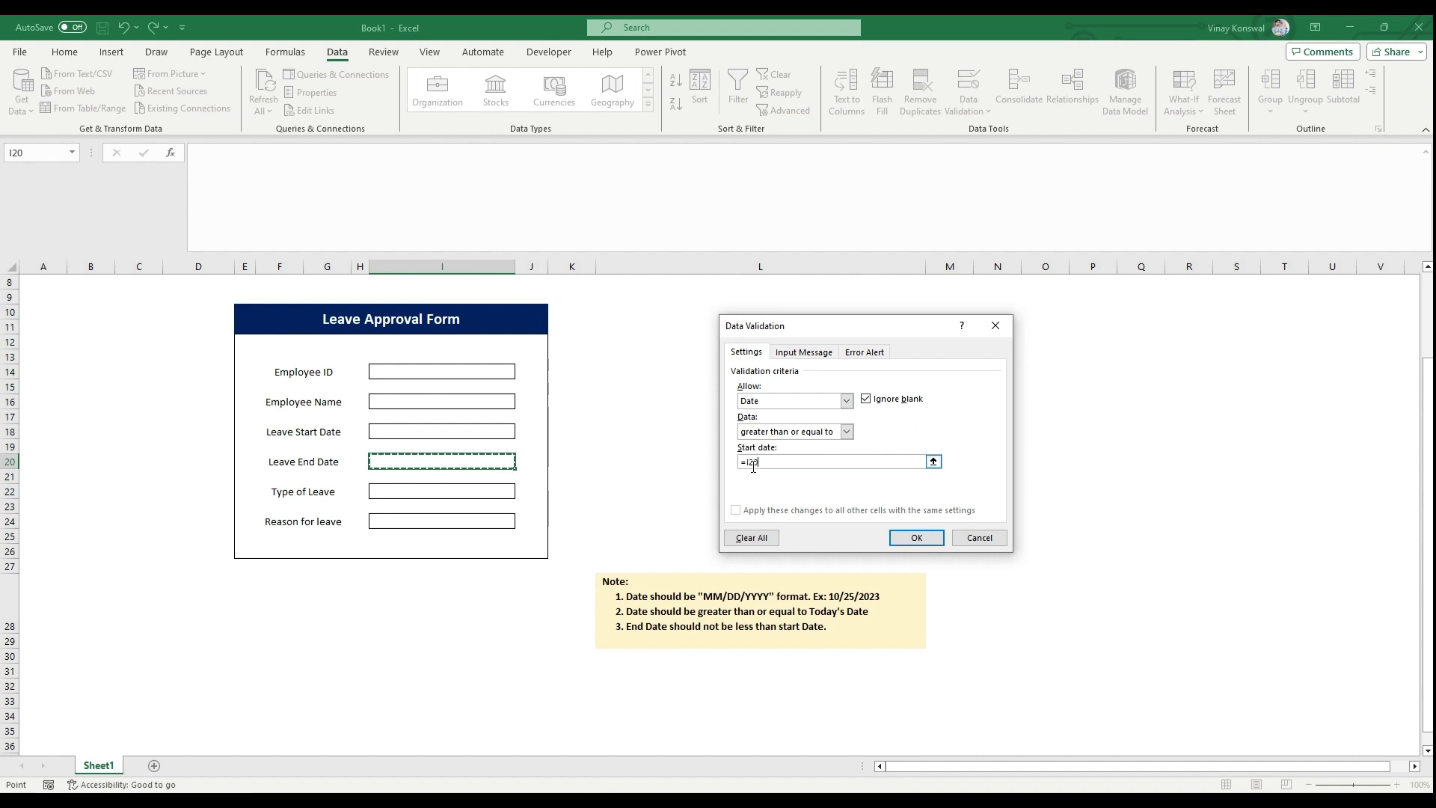
{"action": "left_click", "coordinate": [901, 534]}
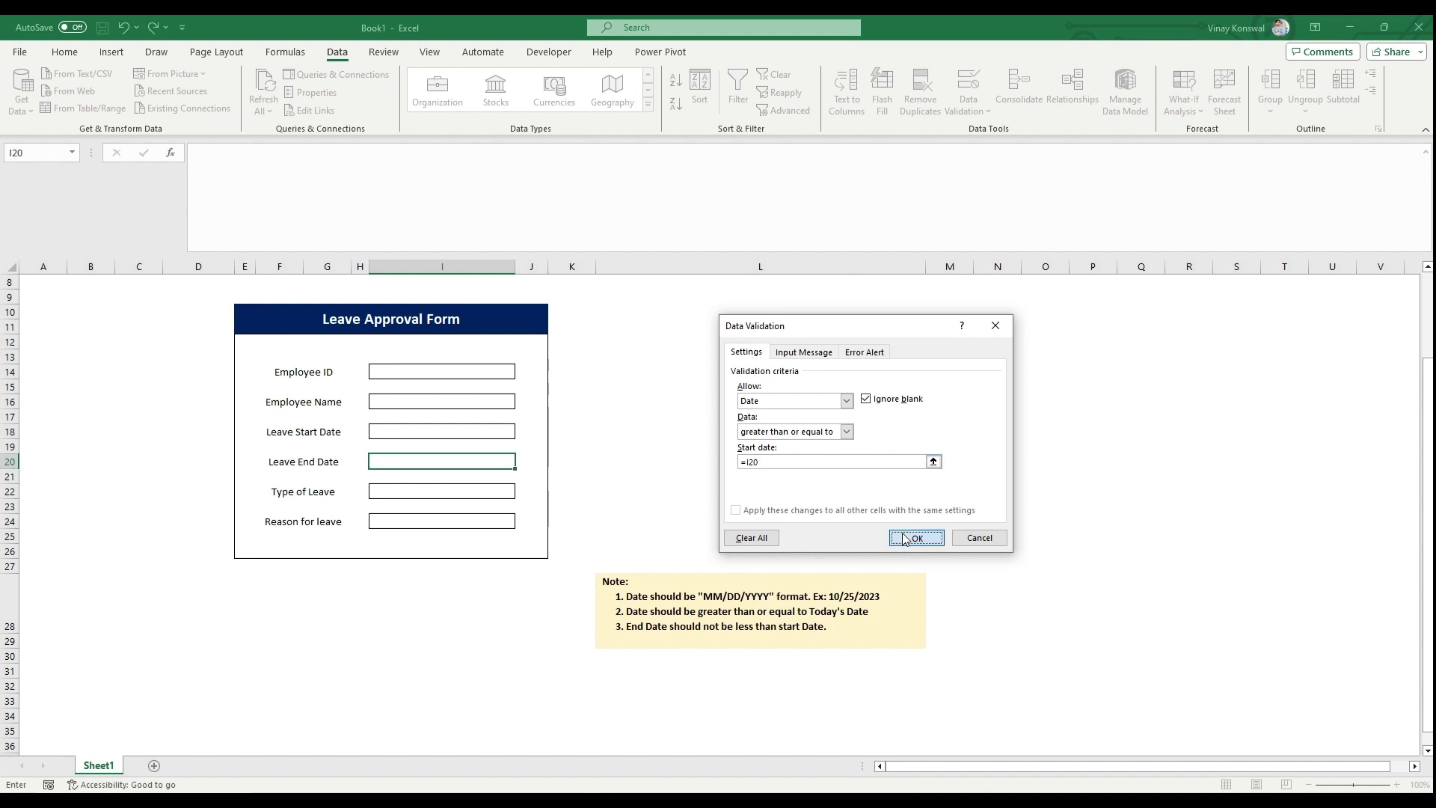
Enter 11/5/2023 as the Leave Start Date and 11/4/2023 as the Leave End Date to test the rule.
{"action": "left_click", "coordinate": [401, 432]}
{"action": "type", "text": "11/5/2023"}
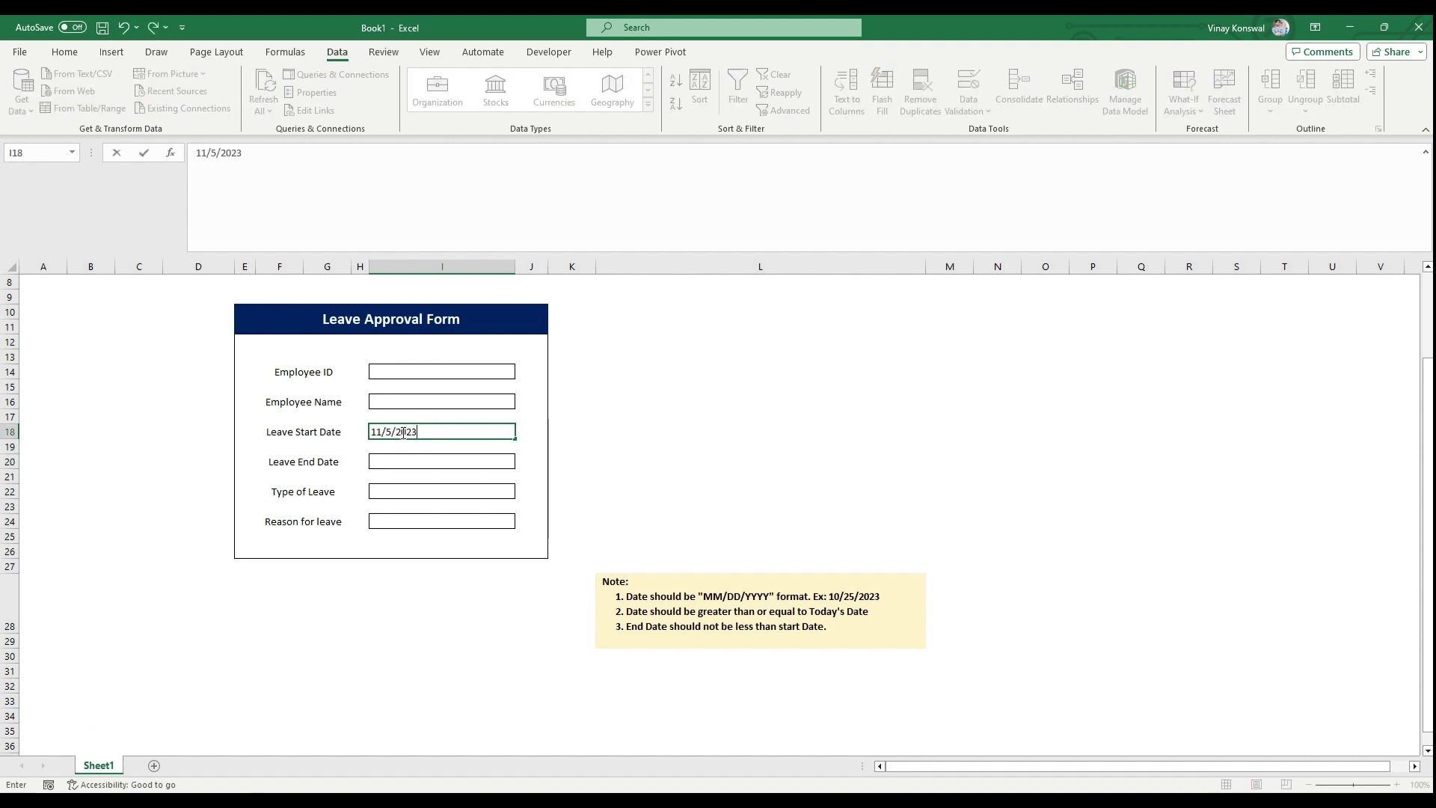
{"action": "left_click", "coordinate": [412, 465]}
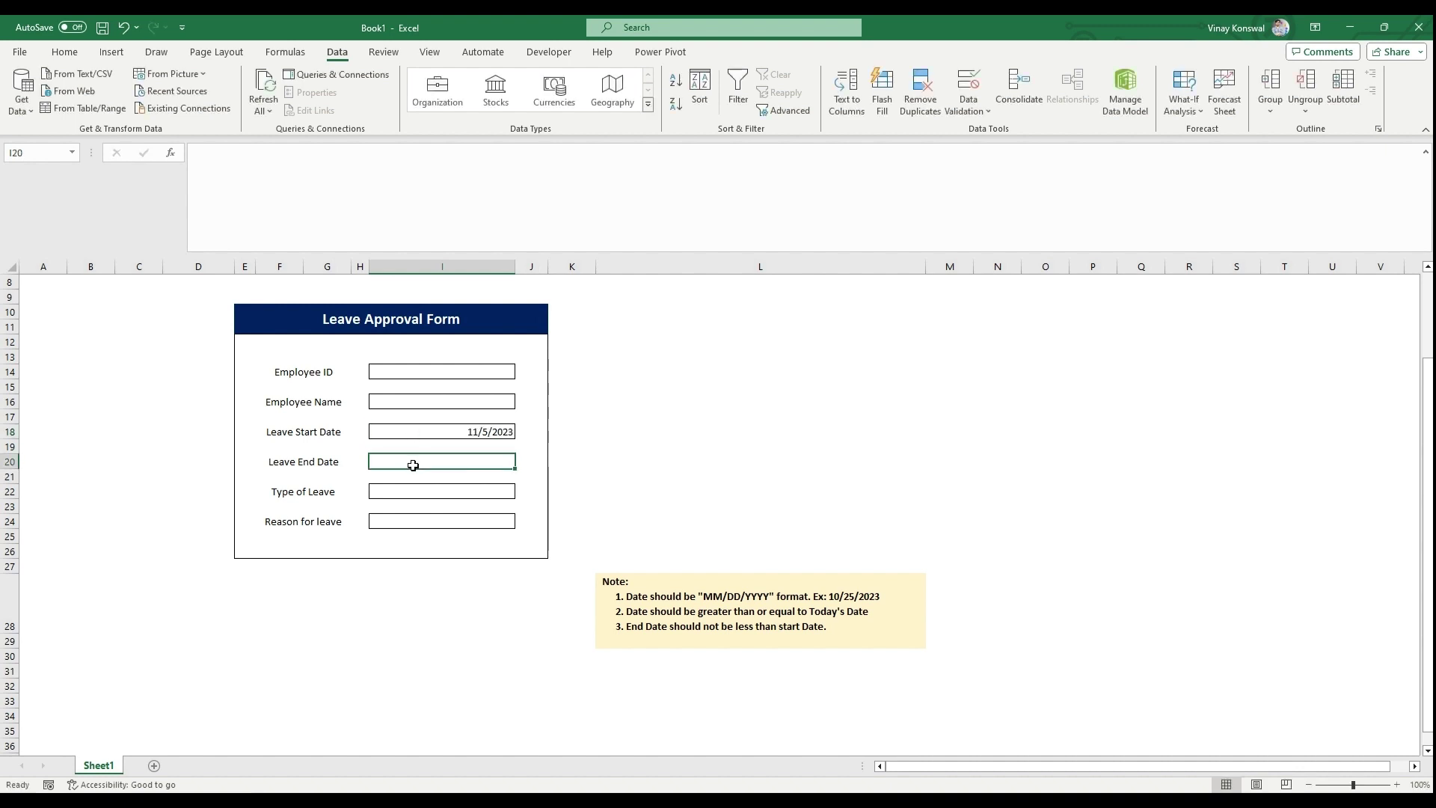
{"action": "type", "text": "11/4/2023"}
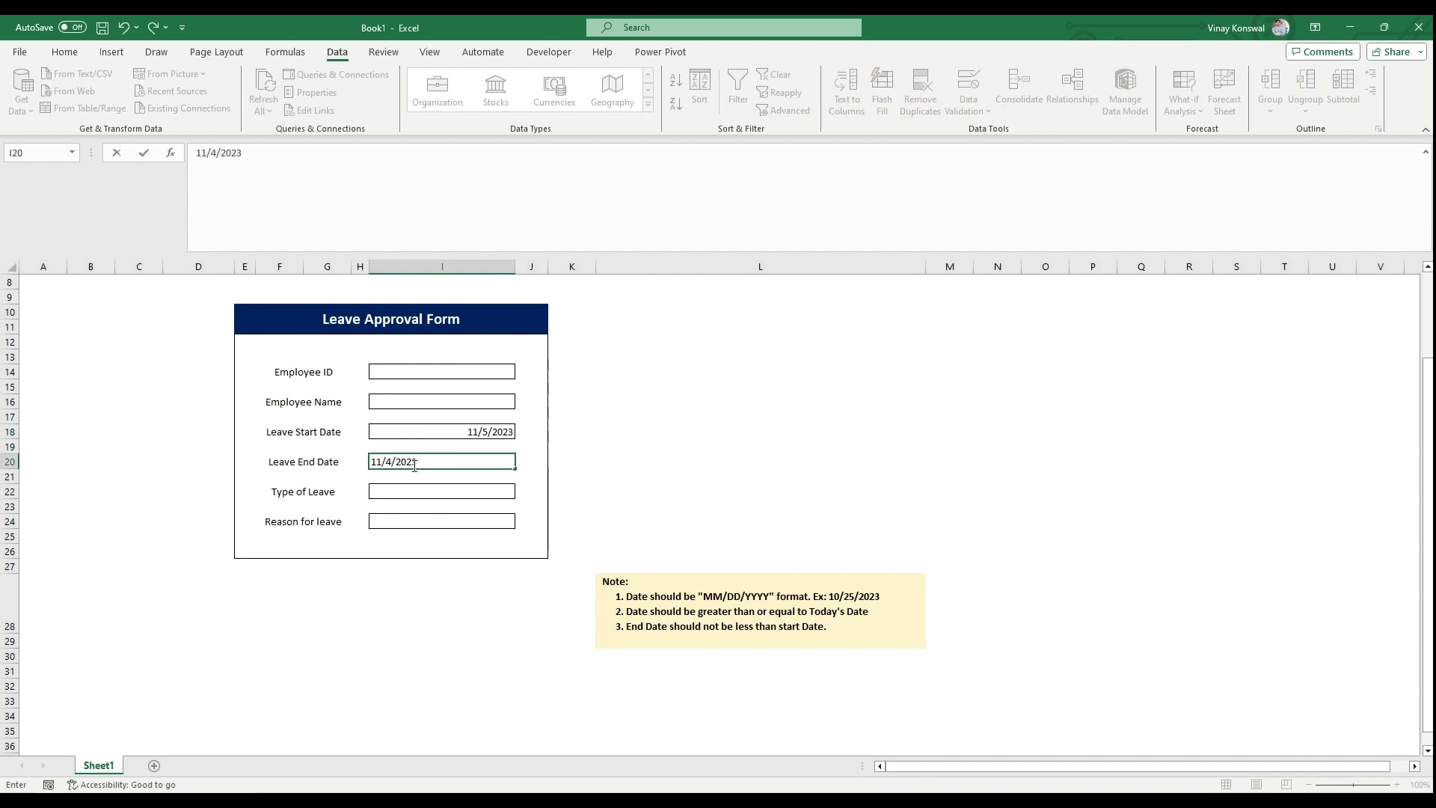
{"action": "left_click", "coordinate": [409, 491]}
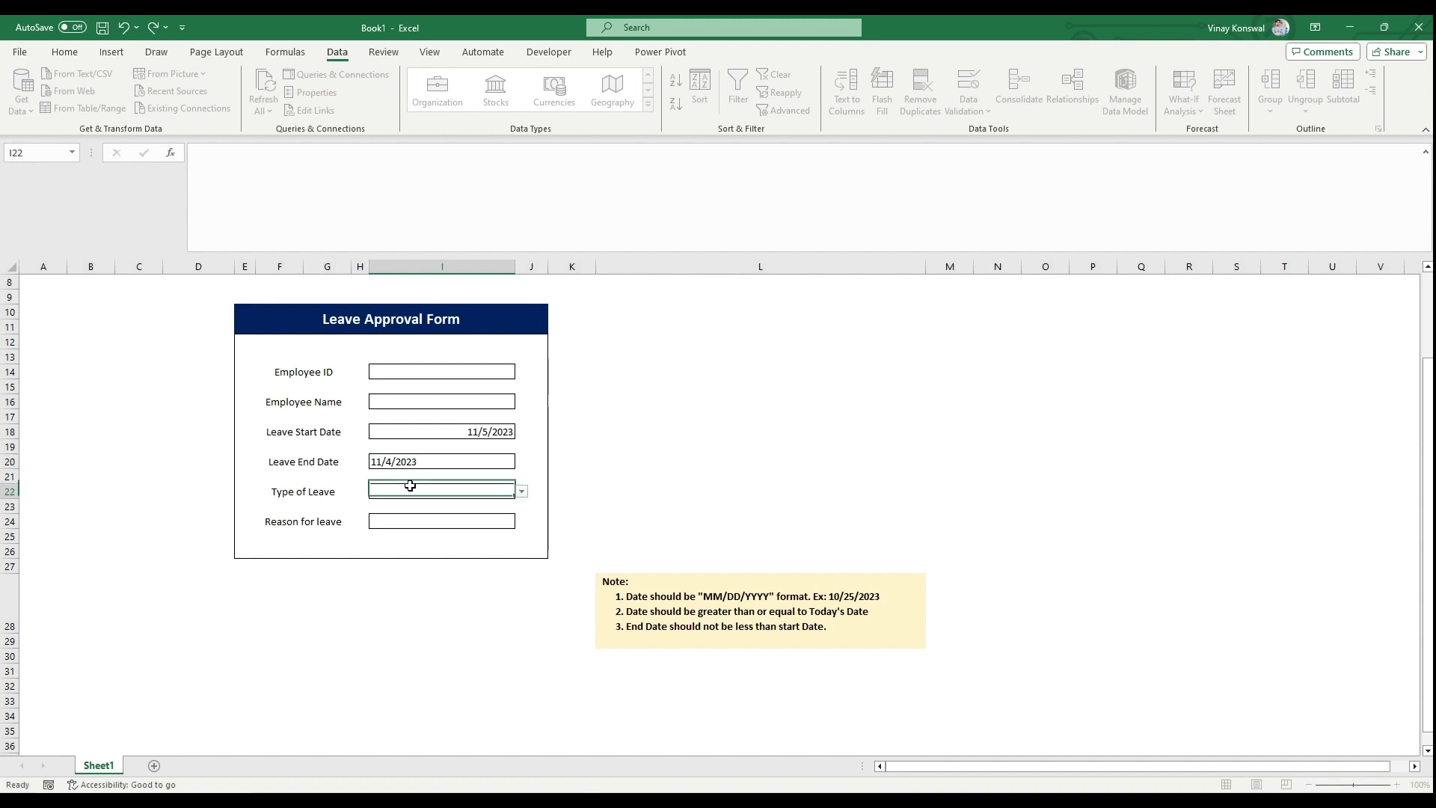
Reopen the Leave End Date validation rule, change its start date reference to =I18, and save it.
{"action": "left_click", "coordinate": [484, 463]}
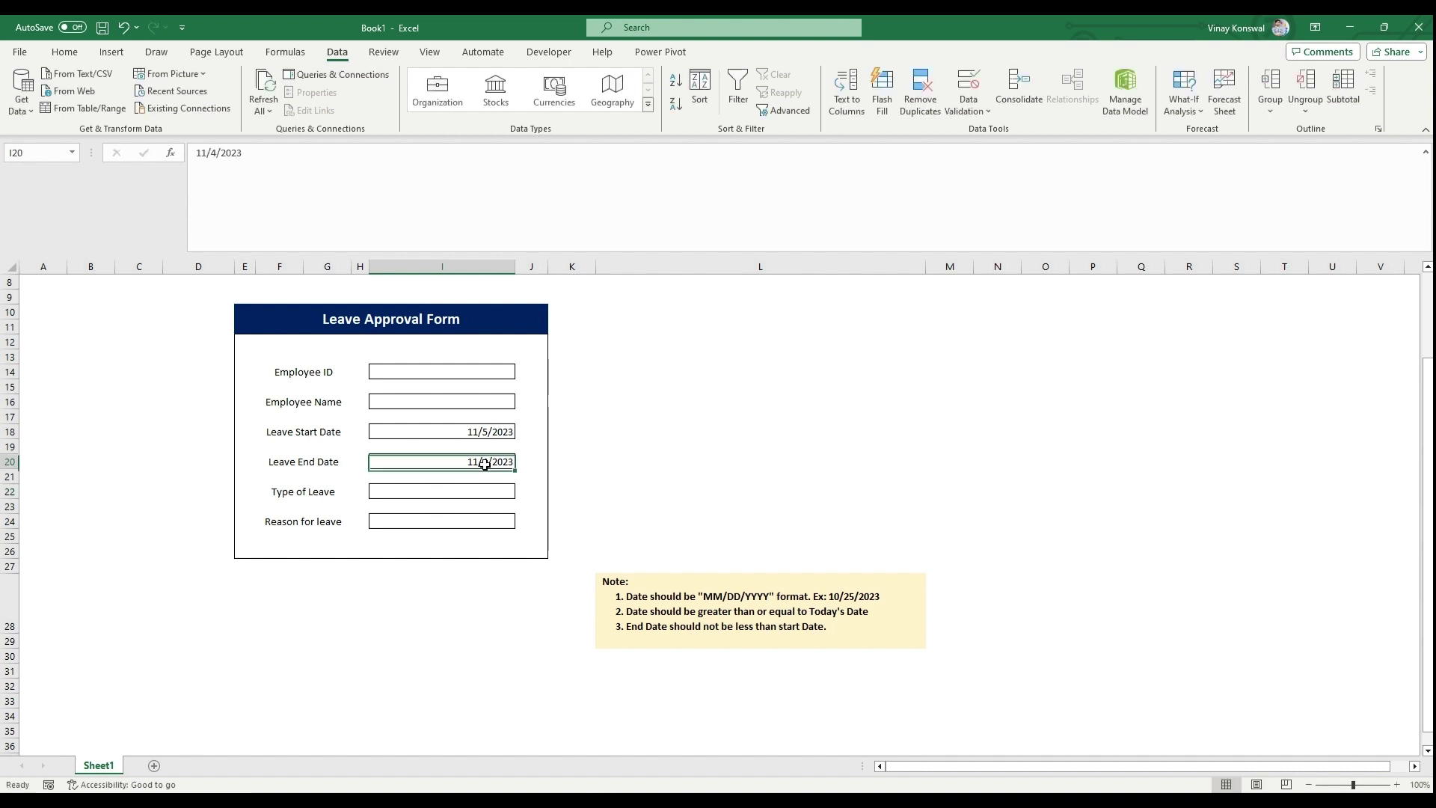
{"action": "left_click", "coordinate": [967, 105]}
{"action": "left_click", "coordinate": [1010, 134]}
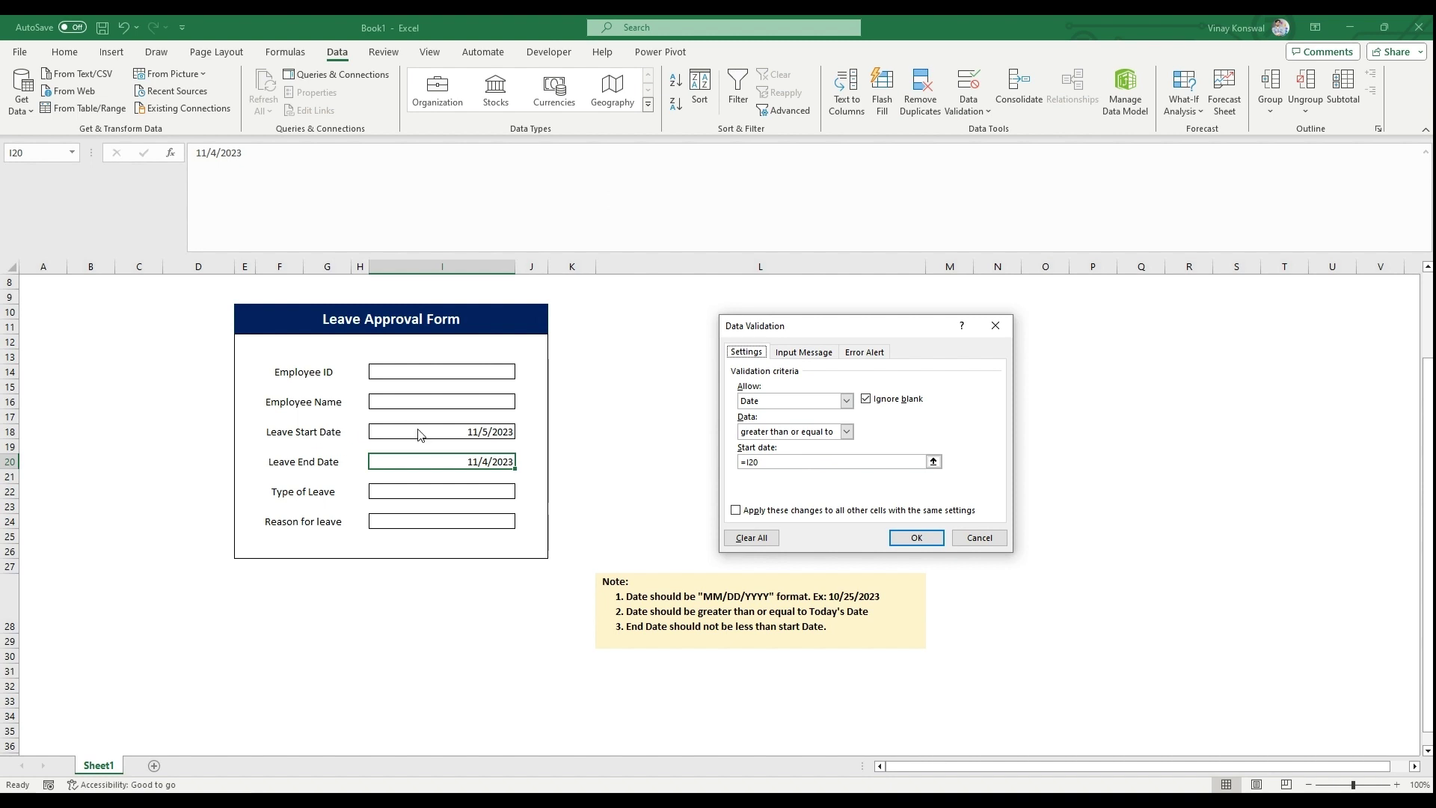
{"action": "left_click", "coordinate": [777, 464]}
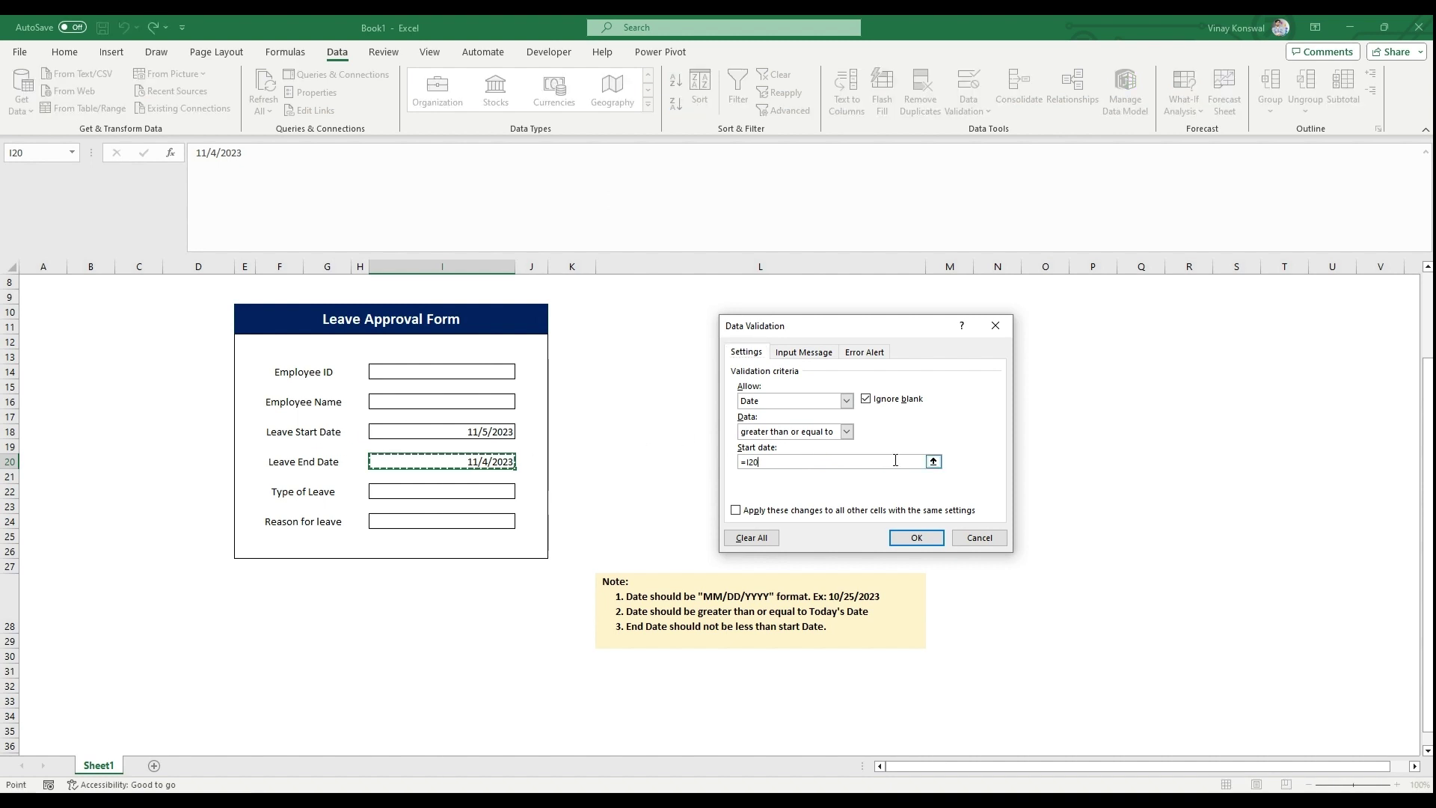
{"action": "double_click", "coordinate": [751, 463]}
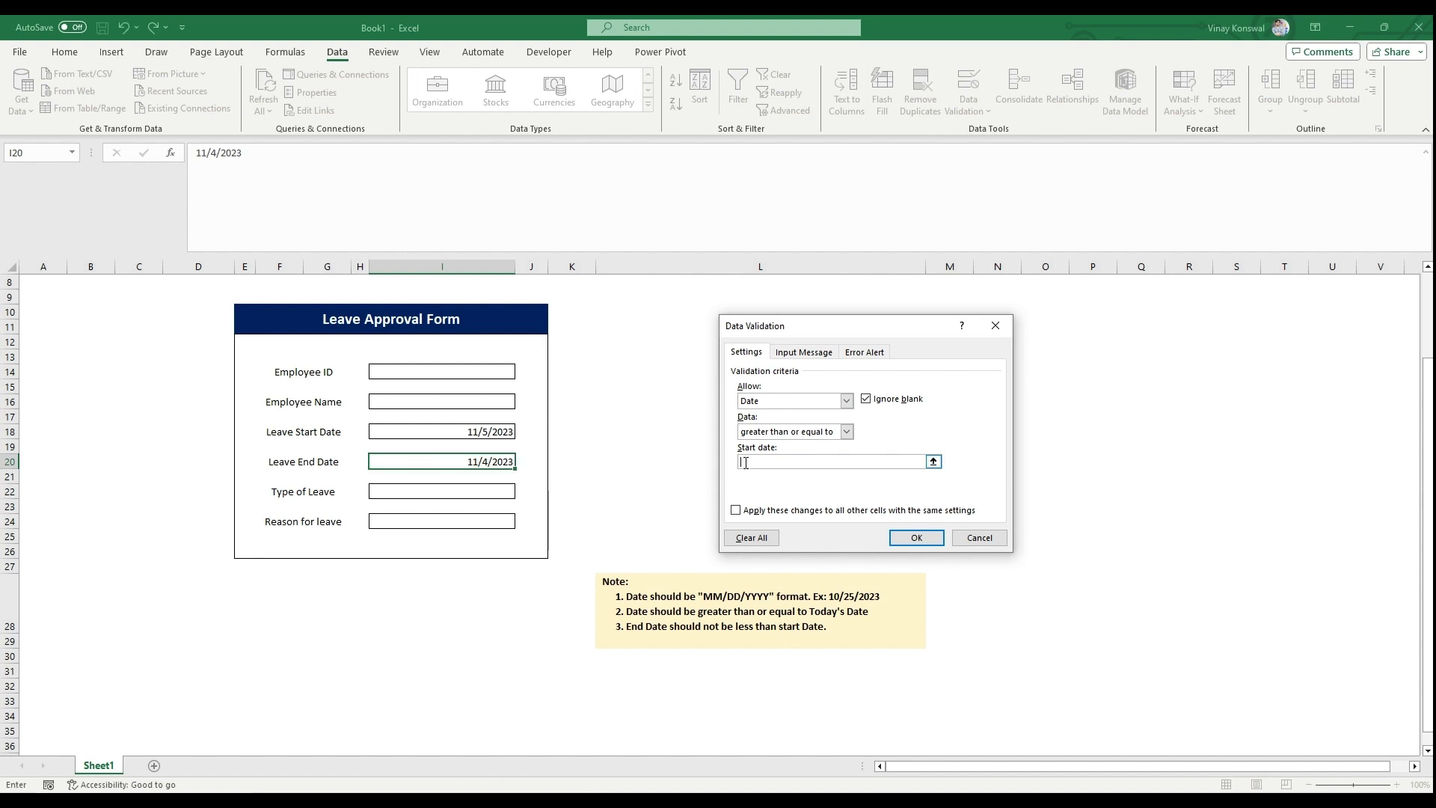
{"action": "type", "text": "="}
{"action": "left_click", "coordinate": [496, 432]}
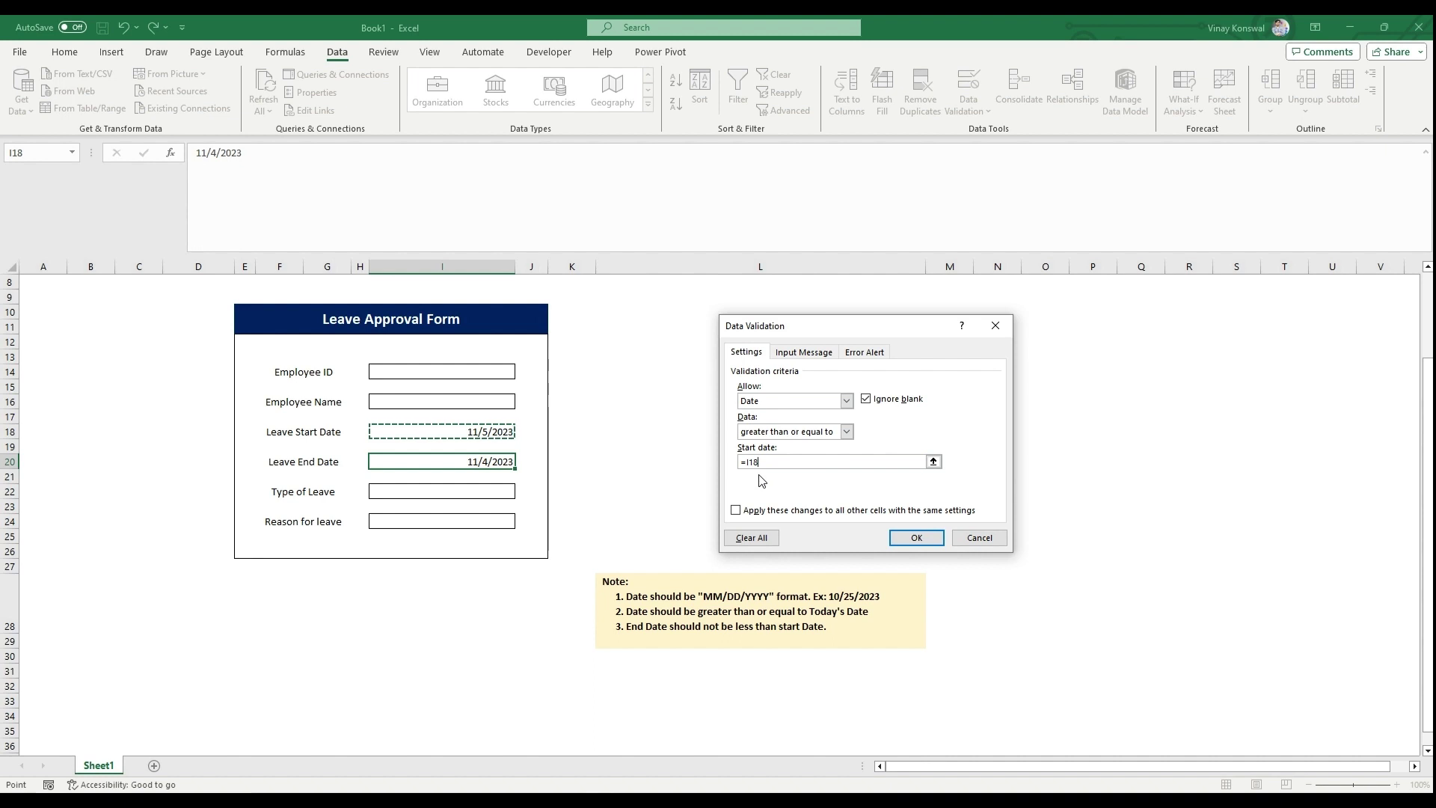
{"action": "left_click", "coordinate": [925, 537]}
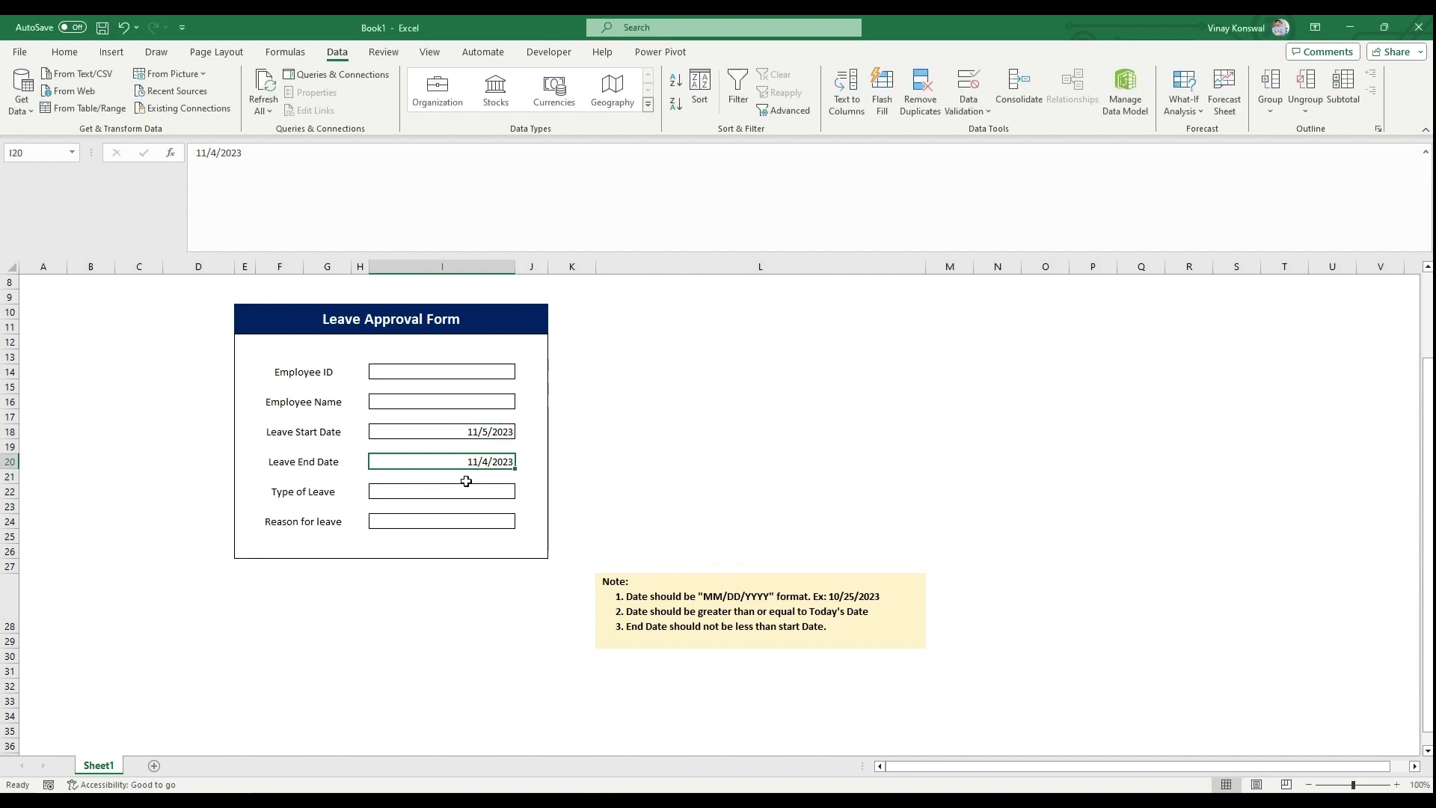
Try to enter 11/3/2023 and 11/4/2023 as the Leave End Date to test the corrected rule.
{"action": "left_click", "coordinate": [217, 151]}
{"action": "key", "text": "BackSpace"}
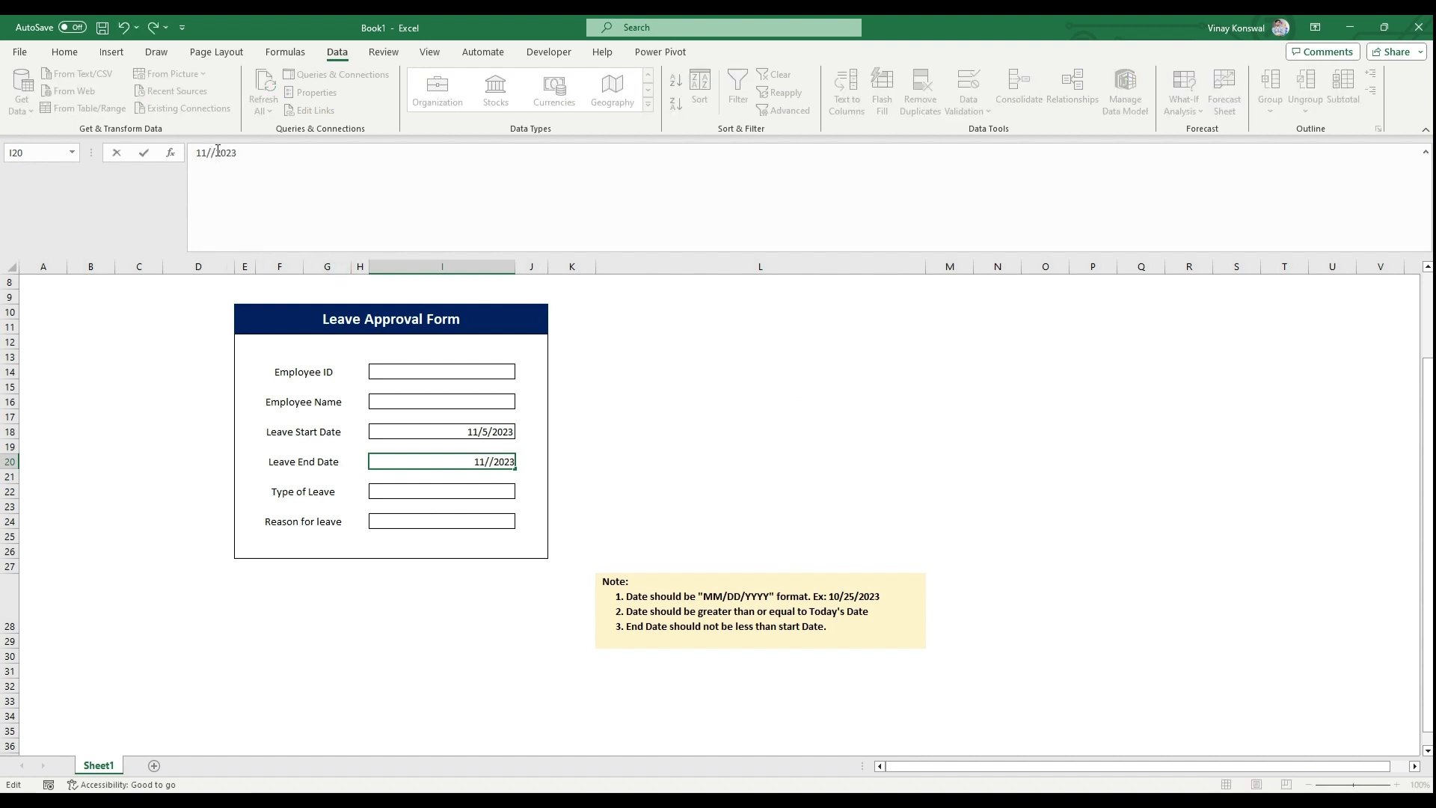
{"action": "type", "text": "3"}
{"action": "key", "text": "Return"}
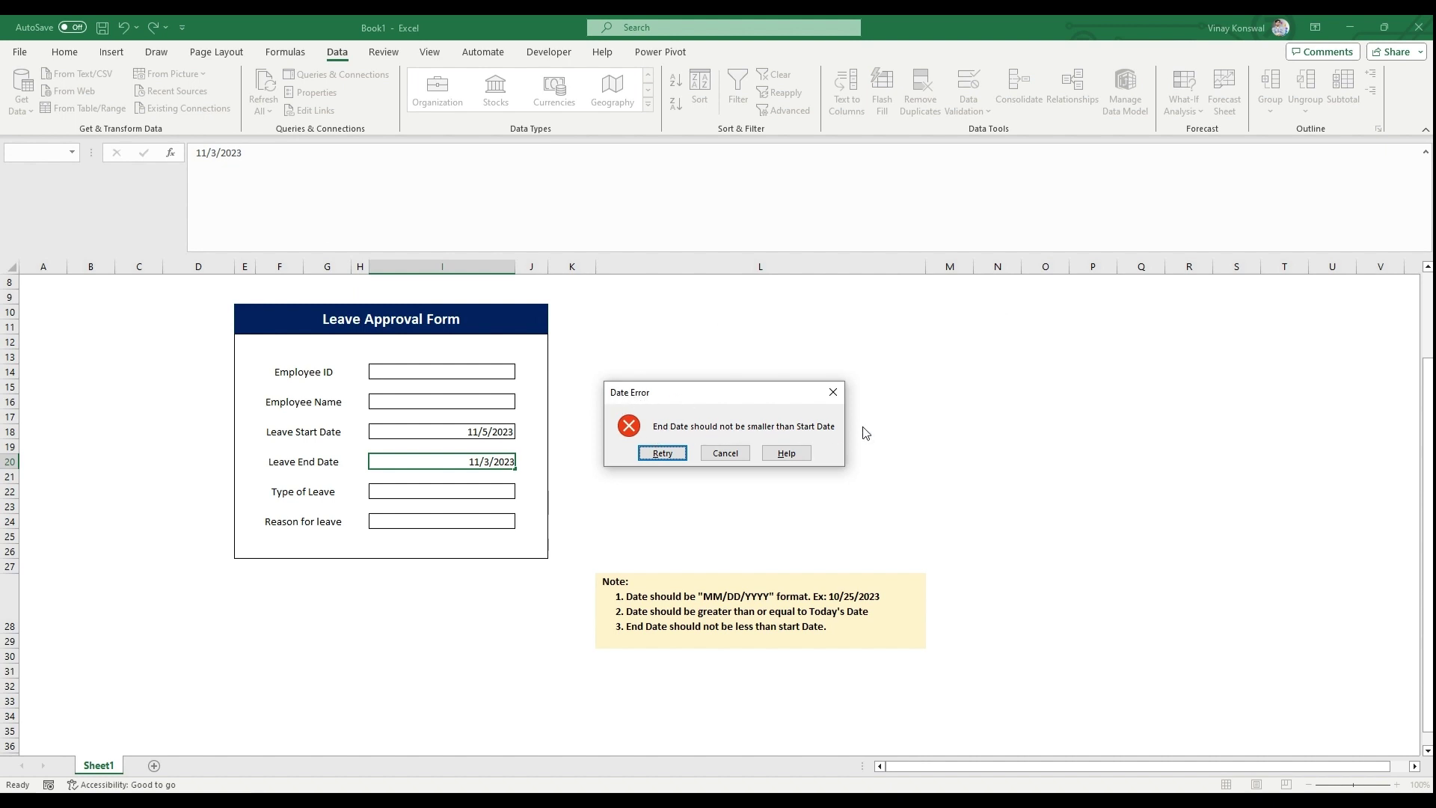
{"action": "left_click", "coordinate": [663, 453]}
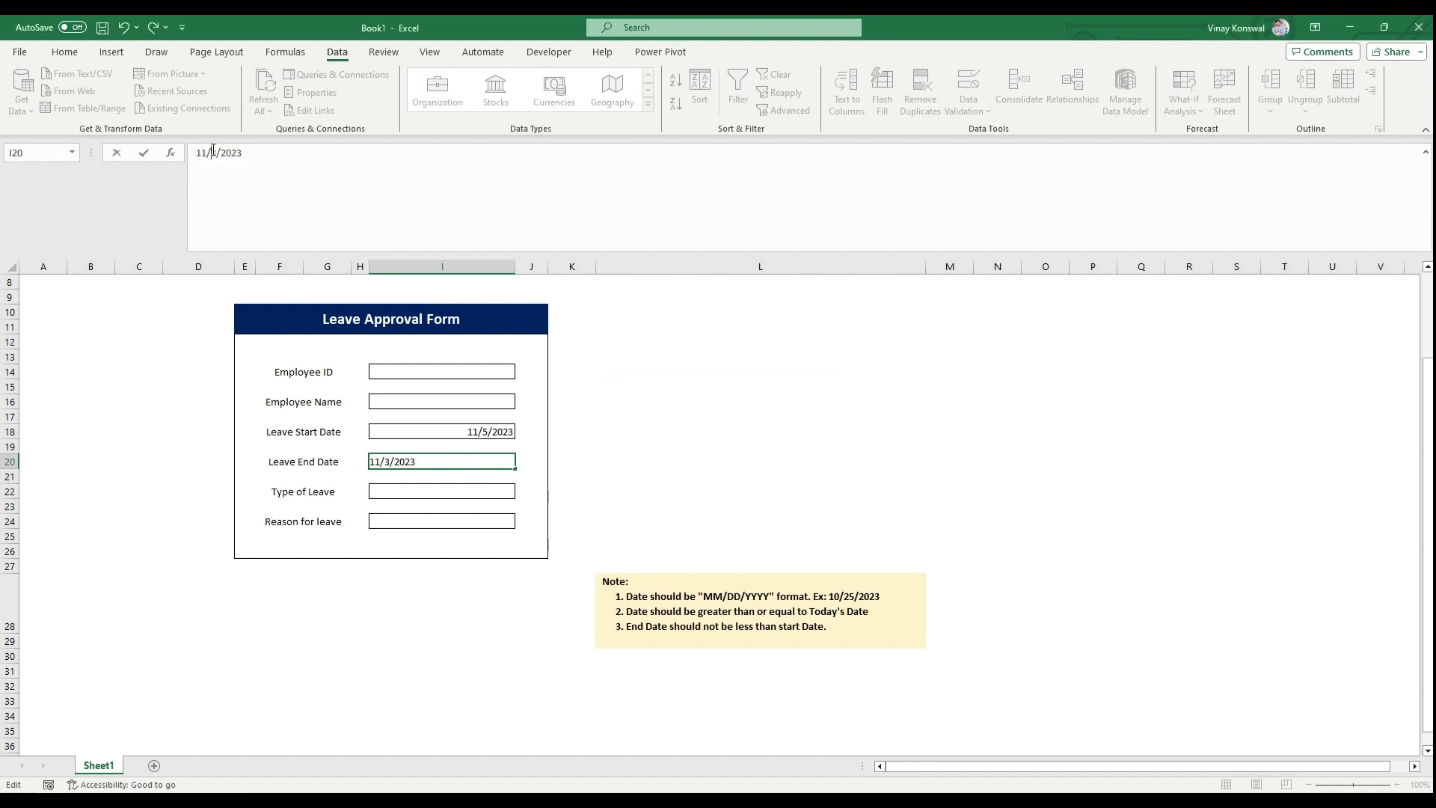
{"action": "type", "text": "4"}
{"action": "key", "text": "Return"}
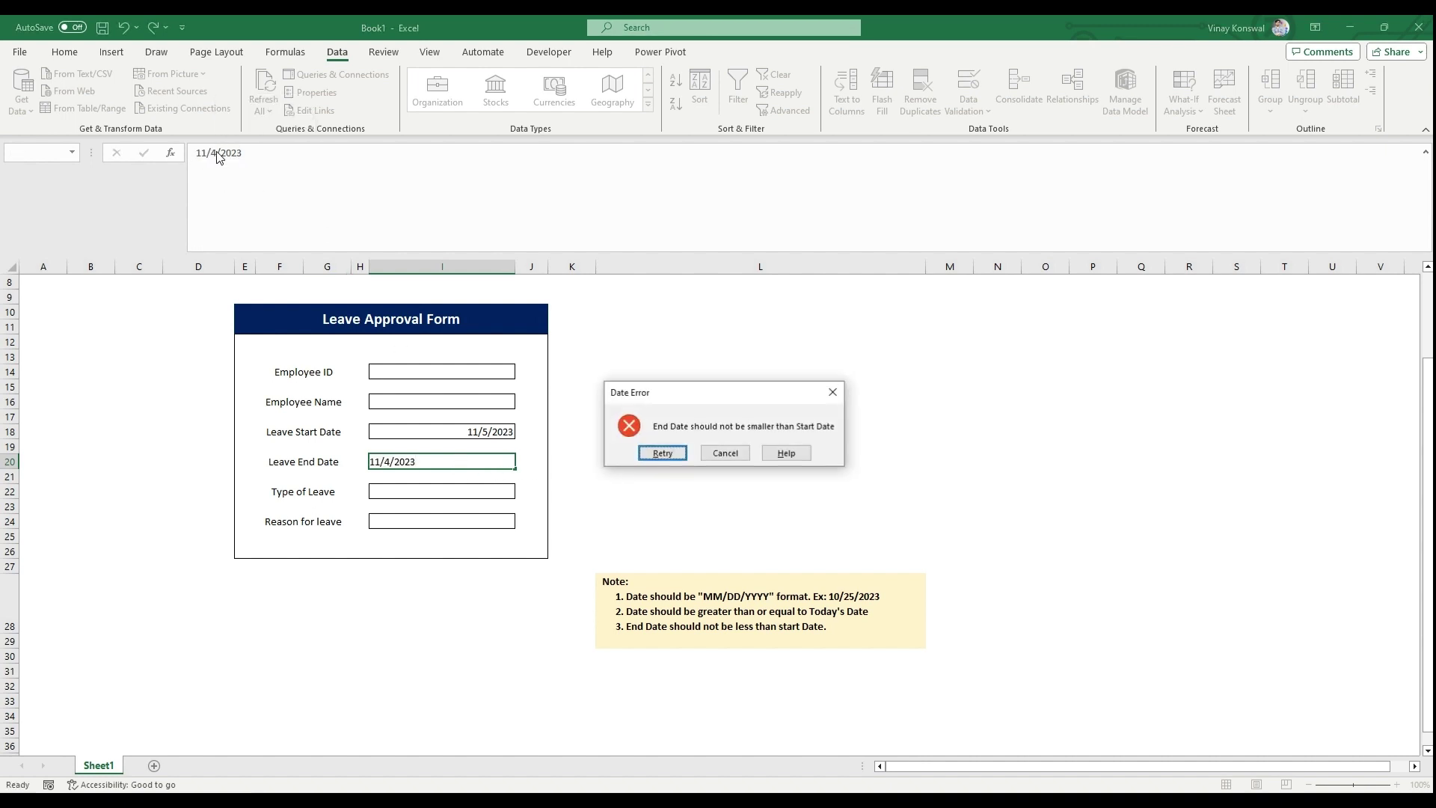
{"action": "left_click", "coordinate": [676, 456]}
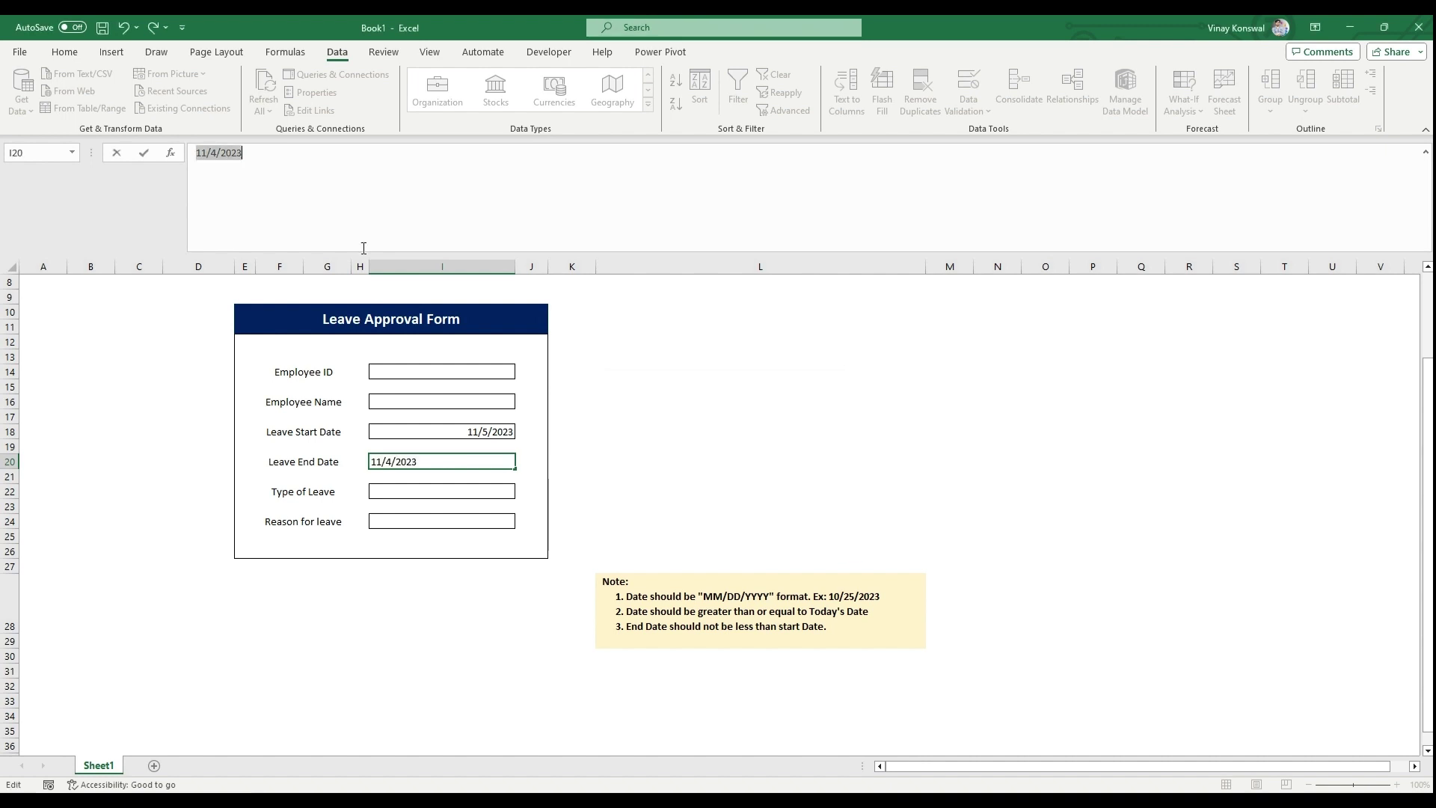
Set the Leave End Date to 11/5/2023.
{"action": "left_click", "coordinate": [217, 152]}
{"action": "key", "text": "BackSpace"}
{"action": "type", "text": "5"}
{"action": "key", "text": "Return"}
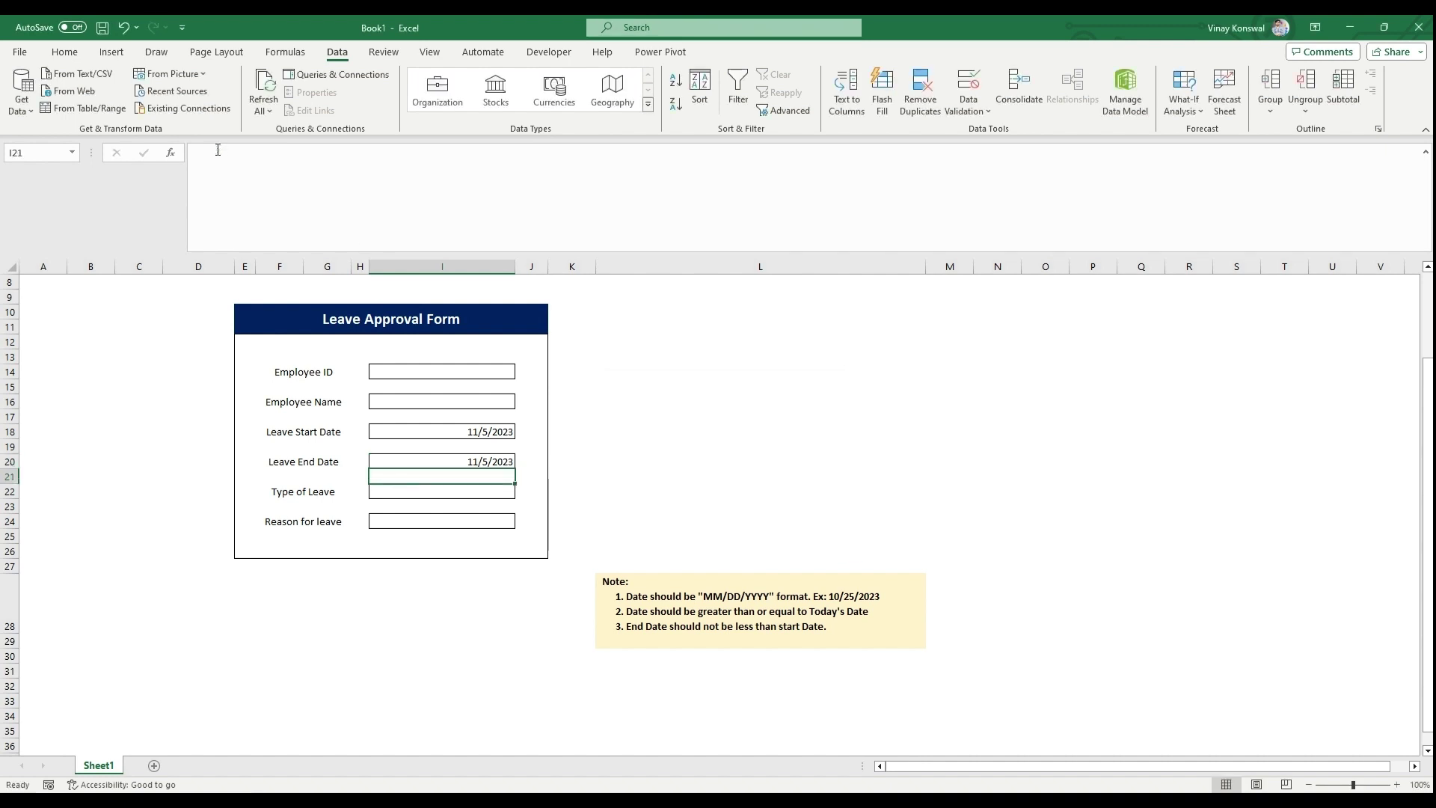
Test the Type of Leave dropdown by choosing Paternity Leave, and set the field to Sick Leave.
{"action": "left_click", "coordinate": [468, 493]}
{"action": "left_click", "coordinate": [527, 486]}
{"action": "left_click", "coordinate": [496, 492]}
{"action": "left_click", "coordinate": [521, 491]}
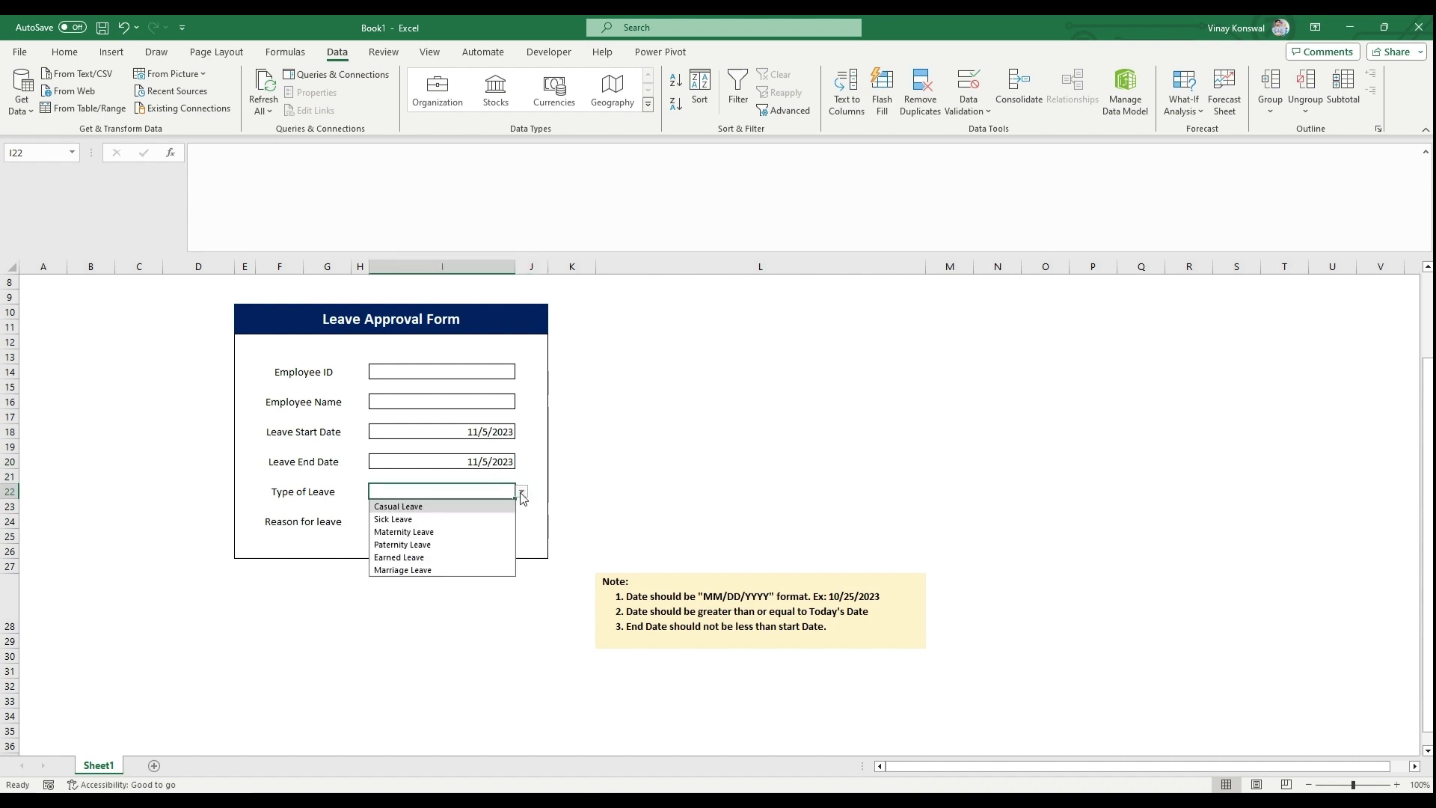
{"action": "left_click", "coordinate": [430, 546]}
{"action": "left_click", "coordinate": [522, 491]}
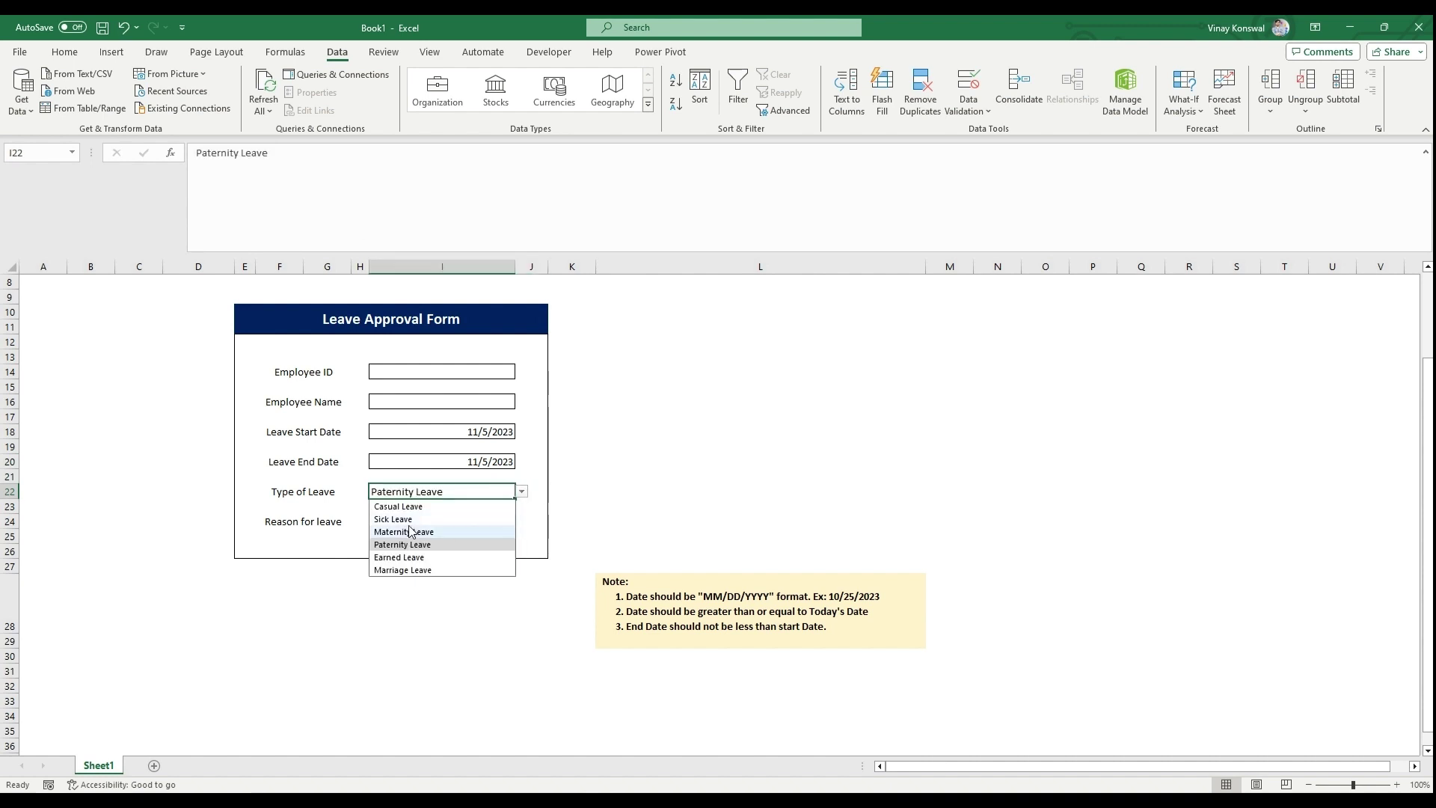
{"action": "left_click", "coordinate": [403, 518]}
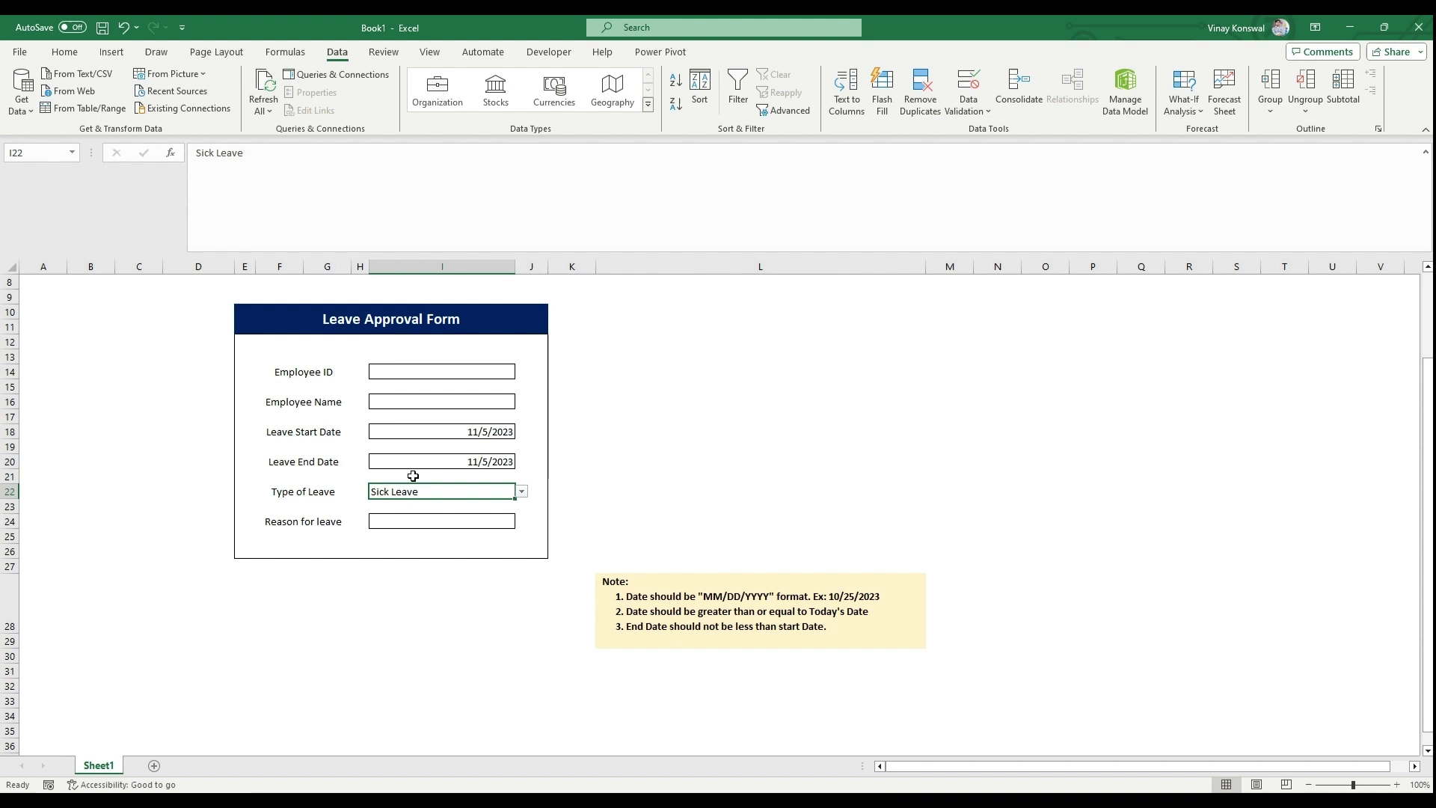
Fill in the Reason for leave field with "High Fever from last night".
{"action": "left_click", "coordinate": [436, 521]}
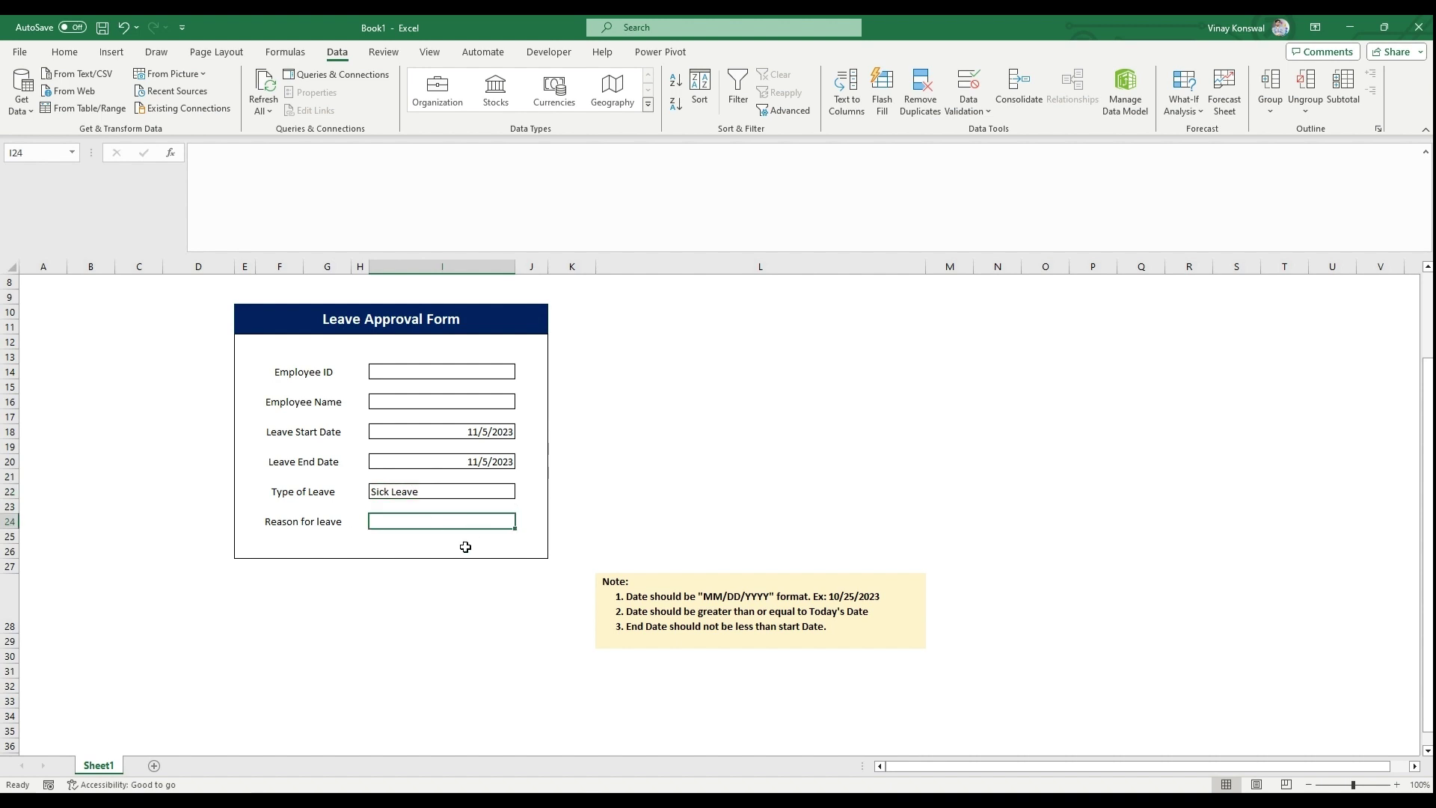
{"action": "type", "text": "High Fe"}
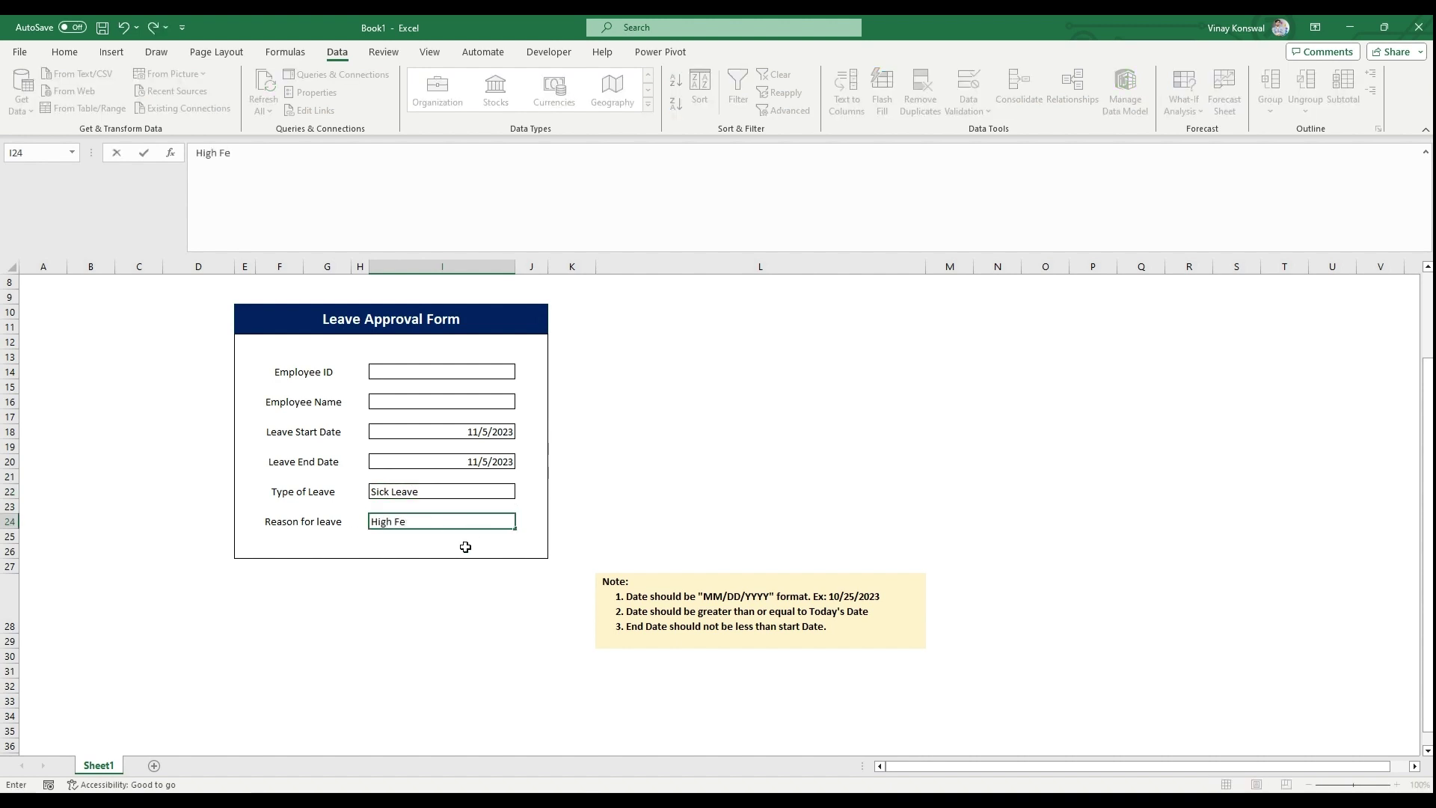
{"action": "type", "text": "ver from last night"}
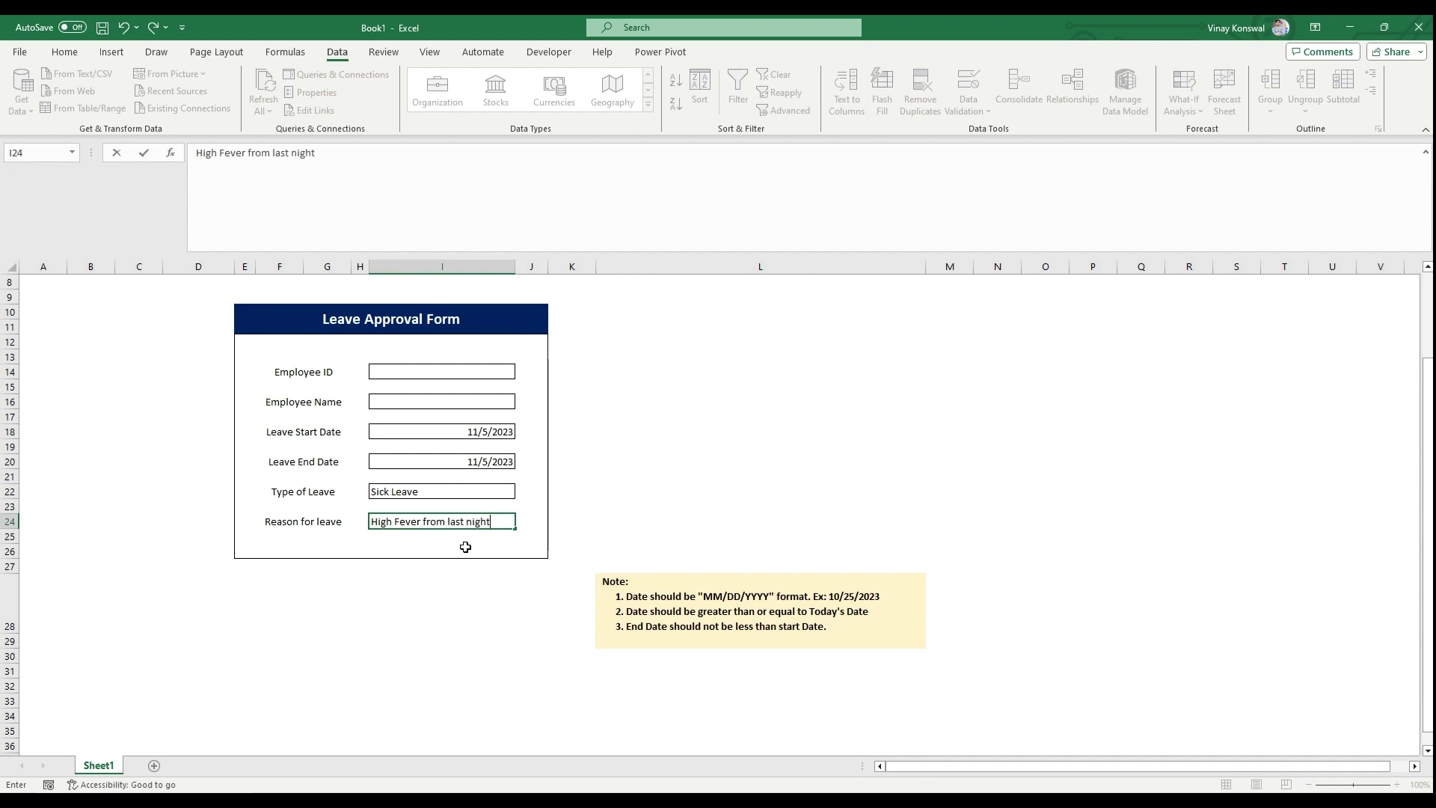
Fill in the Employee ID and Employee Name fields of the form with the employee's ID number and name.
{"action": "left_click", "coordinate": [407, 365]}
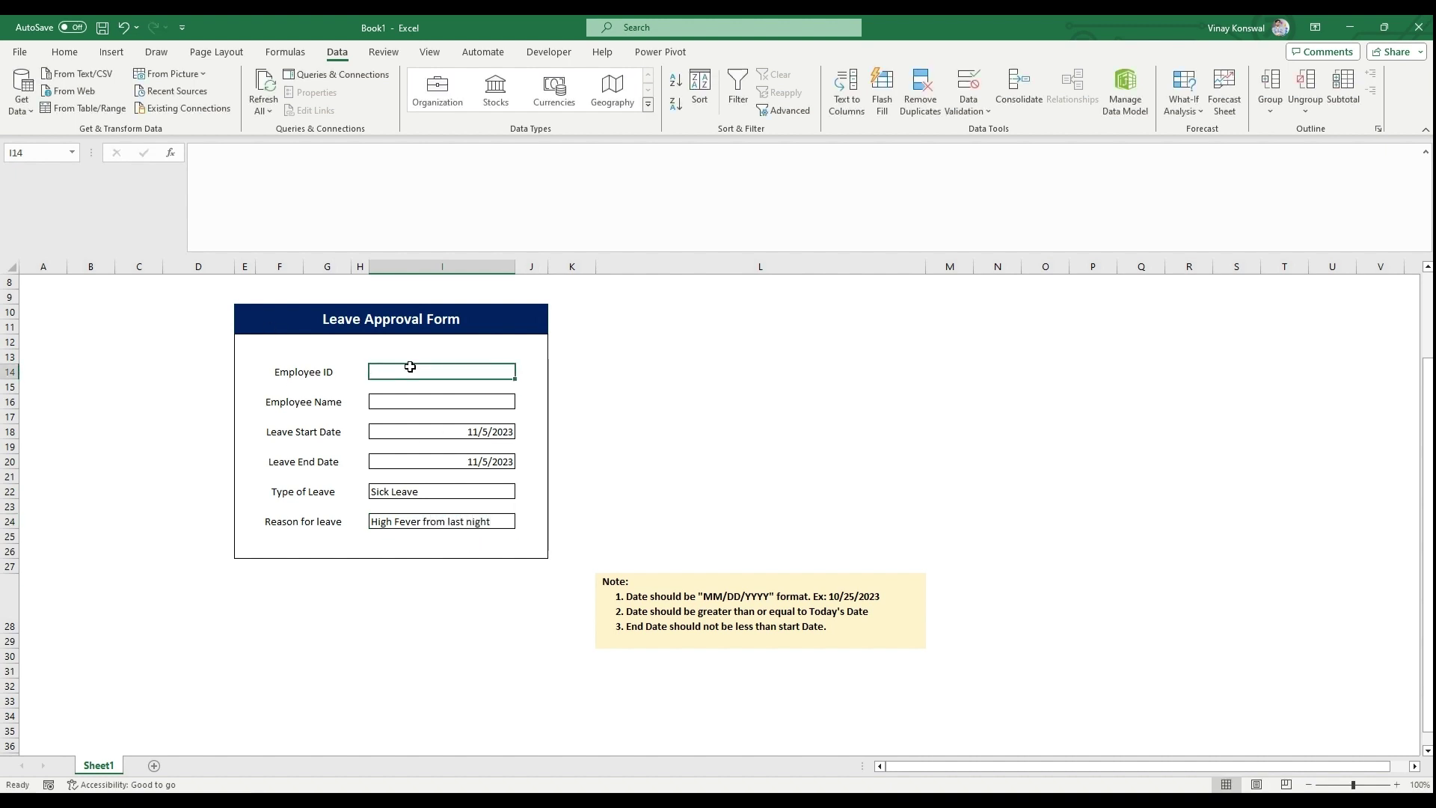
{"action": "type", "text": "254698"}
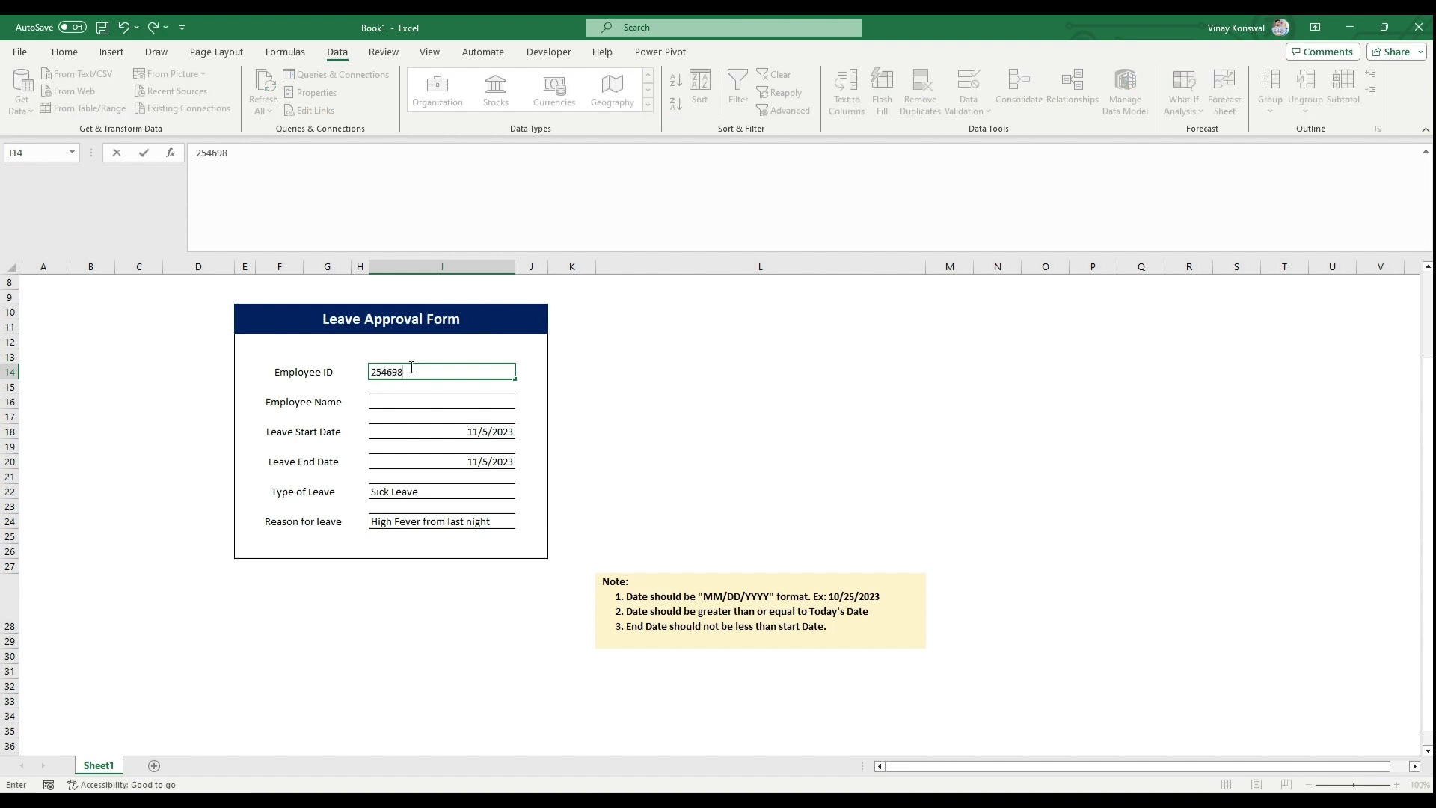
{"action": "left_click", "coordinate": [420, 405]}
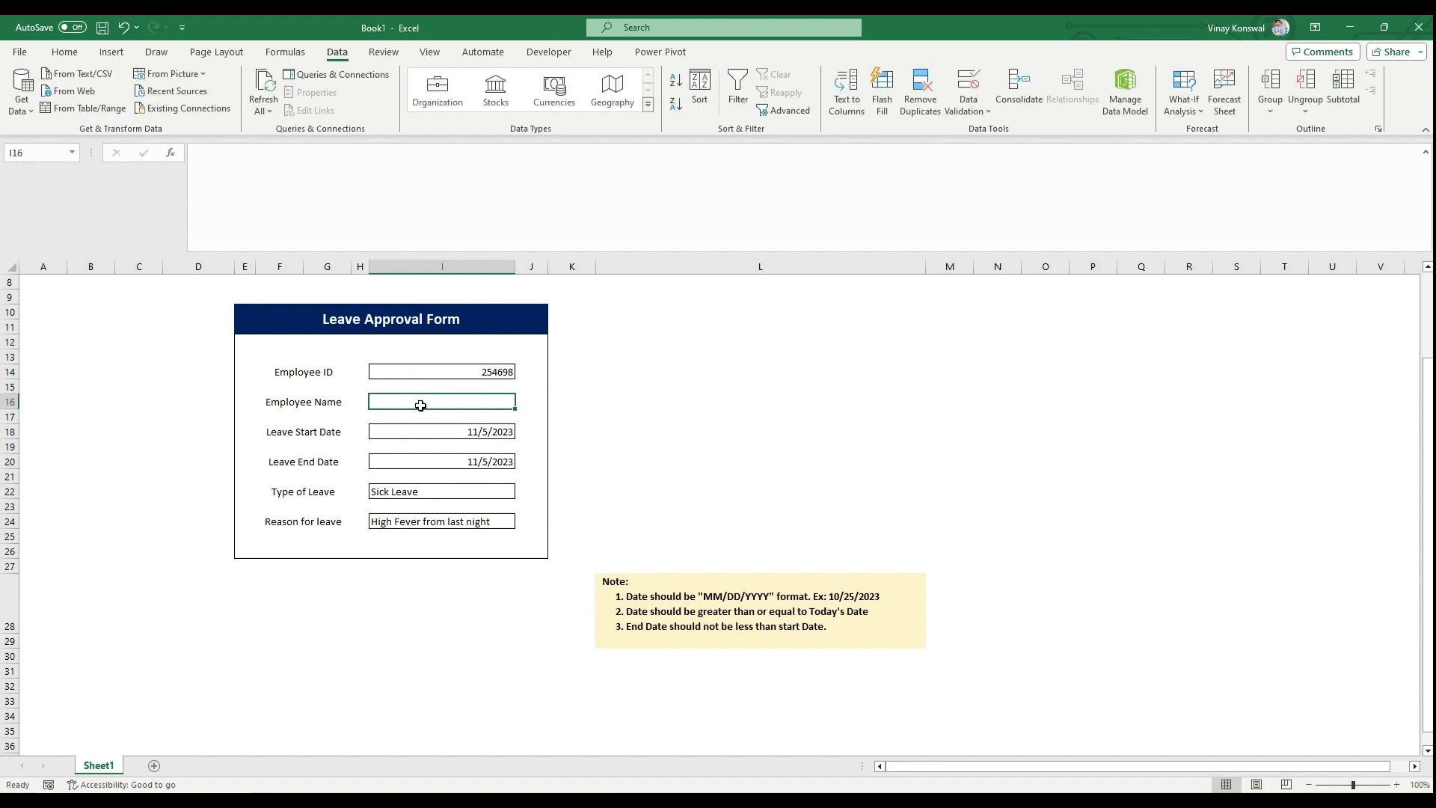
{"action": "type", "text": "Vinay LMC"}
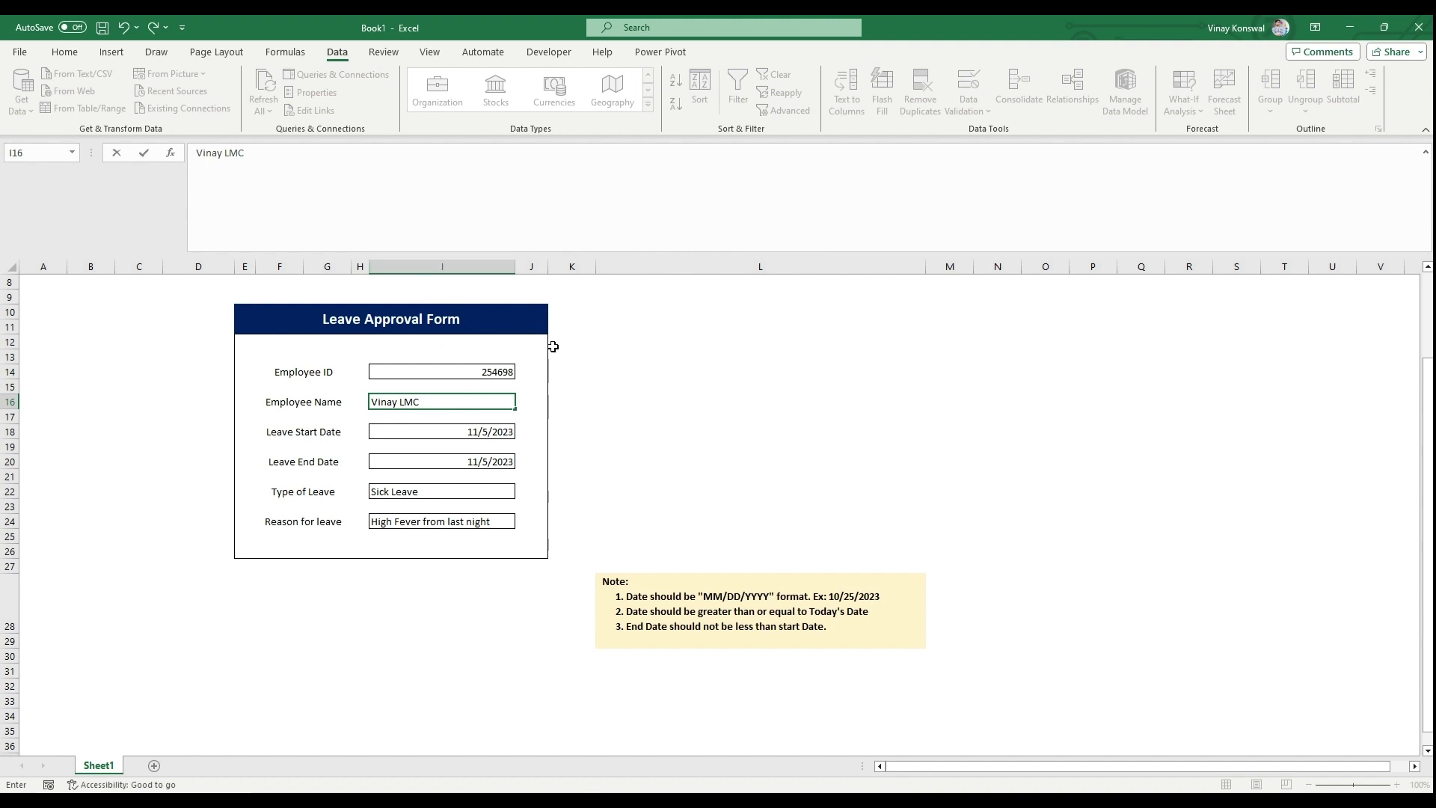
{"action": "left_click", "coordinate": [625, 386]}
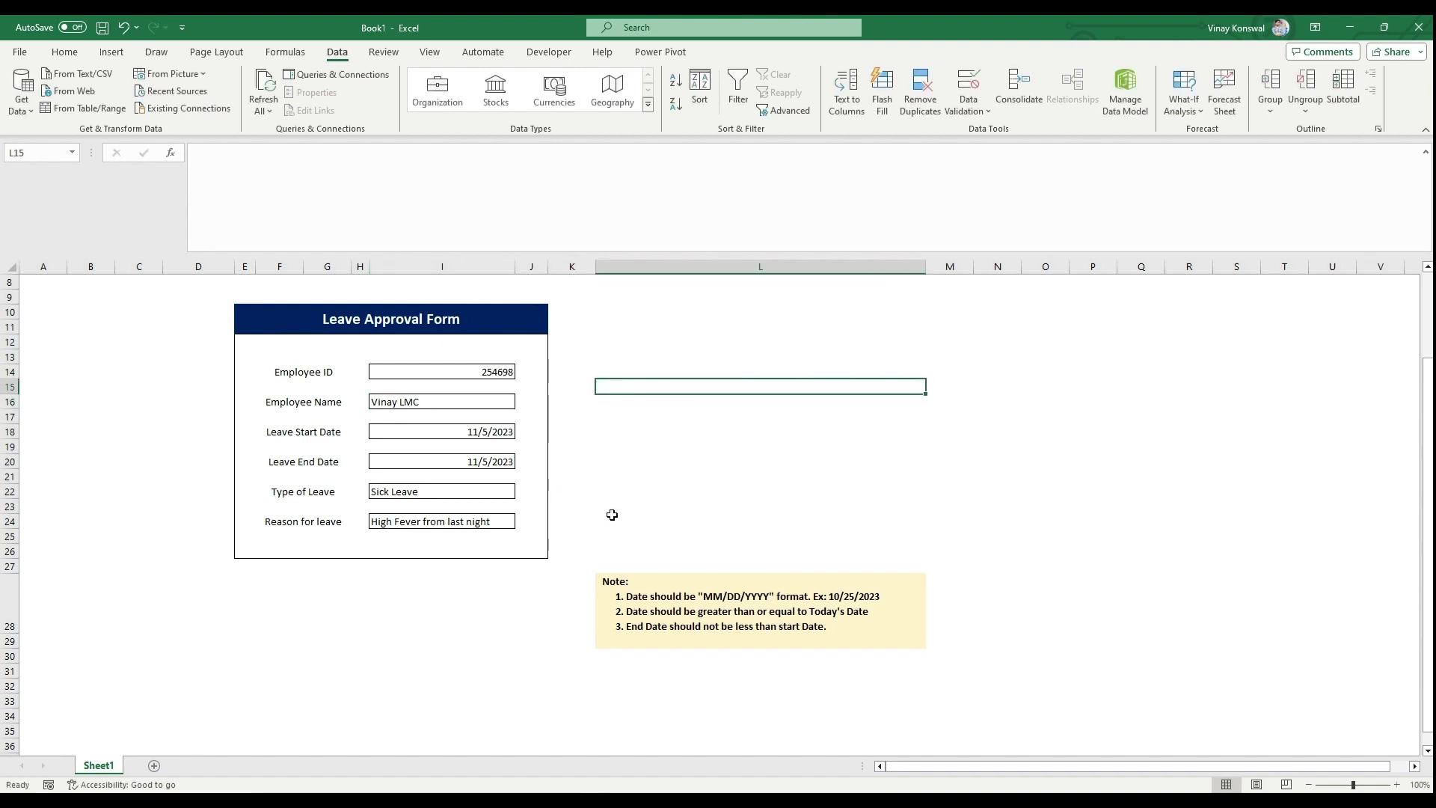
Start saving a copy of the workbook on this PC, choosing the Desktop folder as the location.
{"action": "key", "text": "ctrl+s"}
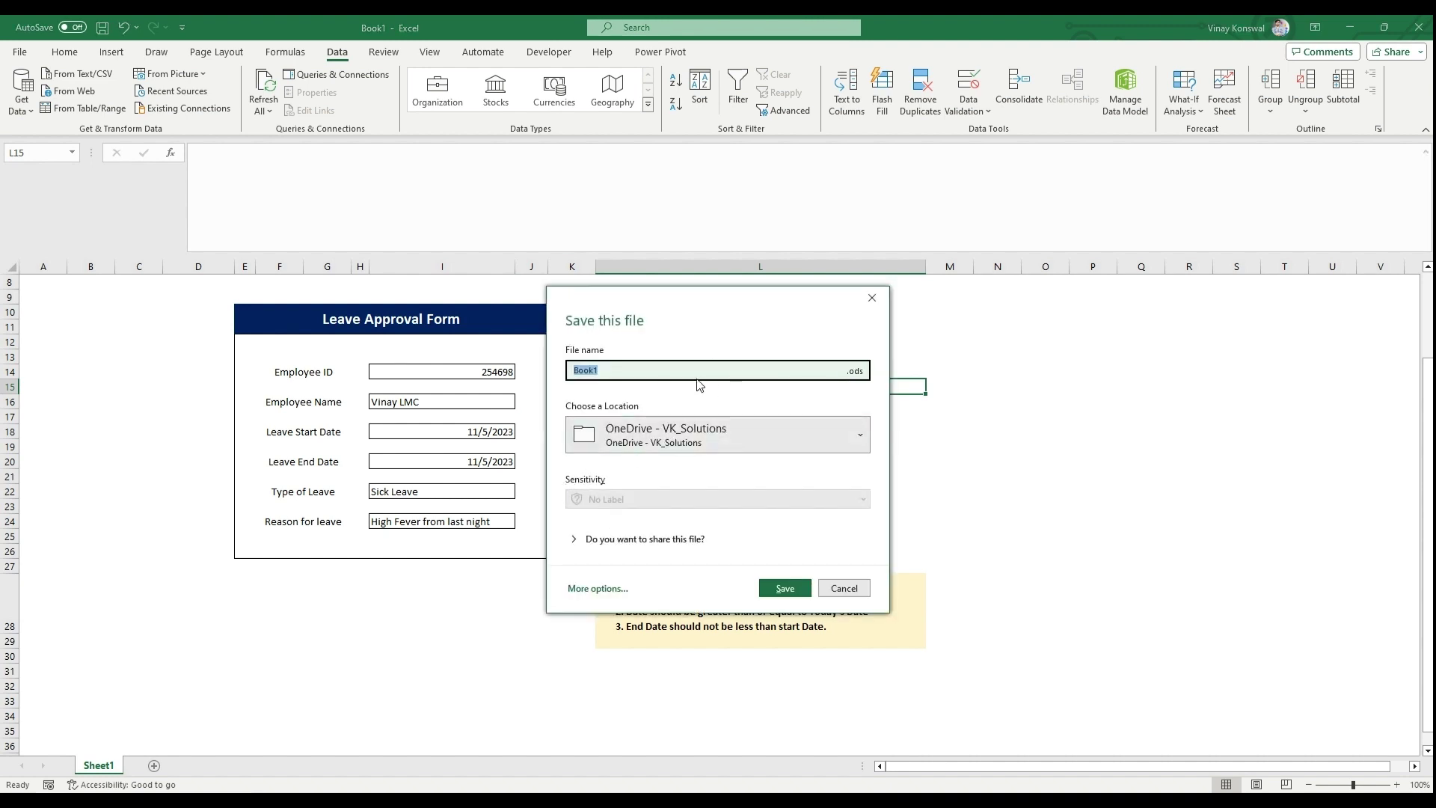
{"action": "left_click", "coordinate": [871, 297]}
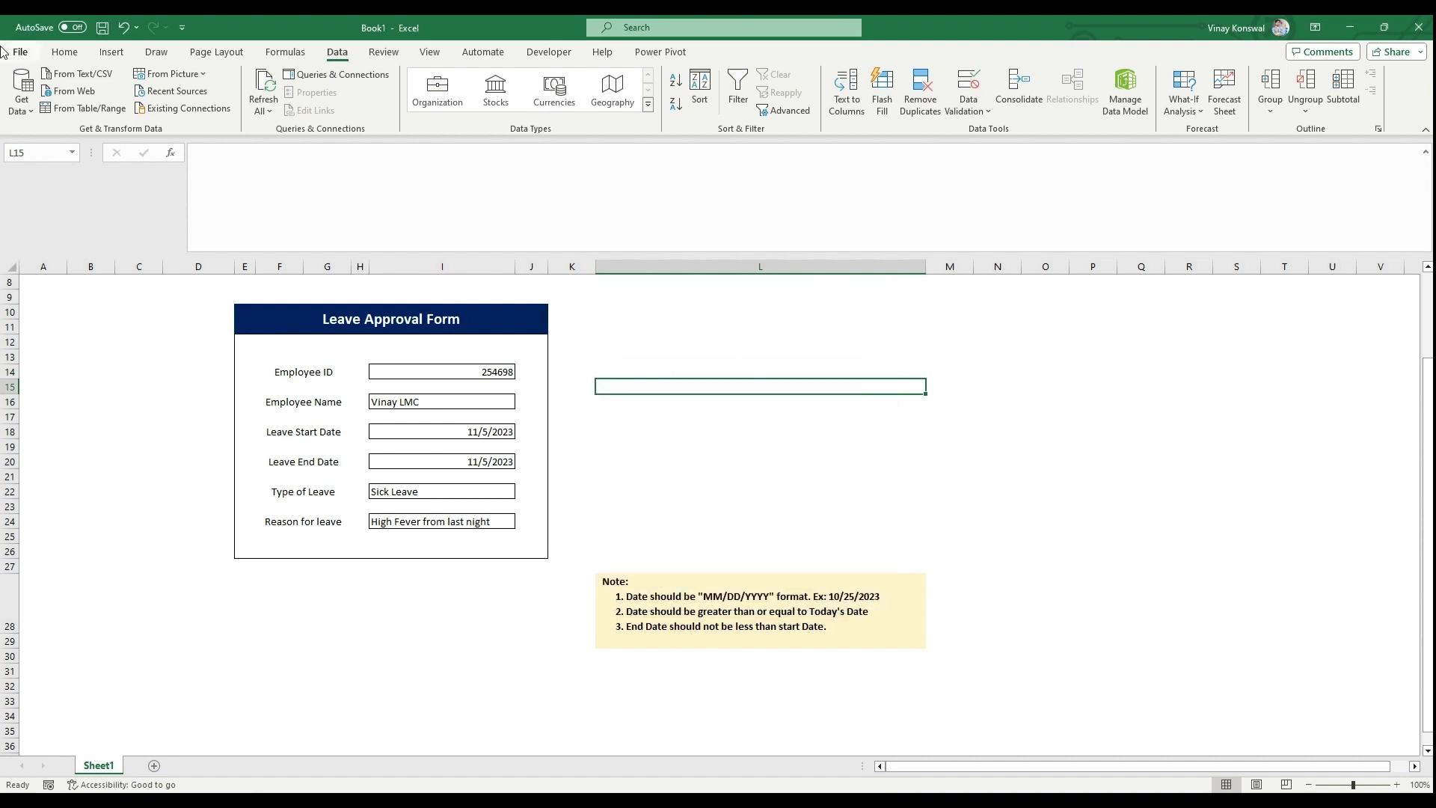
{"action": "left_click", "coordinate": [21, 52]}
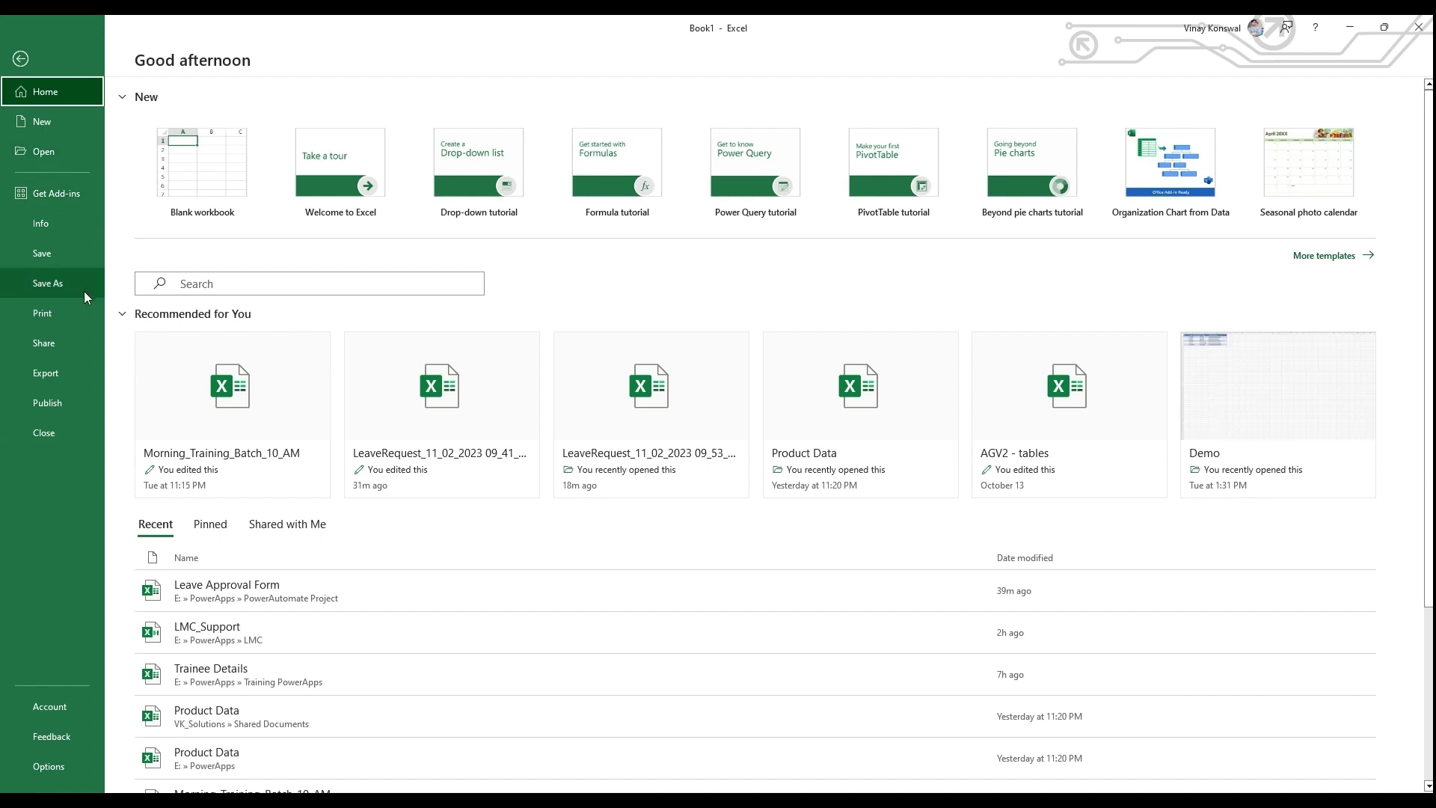
{"action": "left_click", "coordinate": [78, 258]}
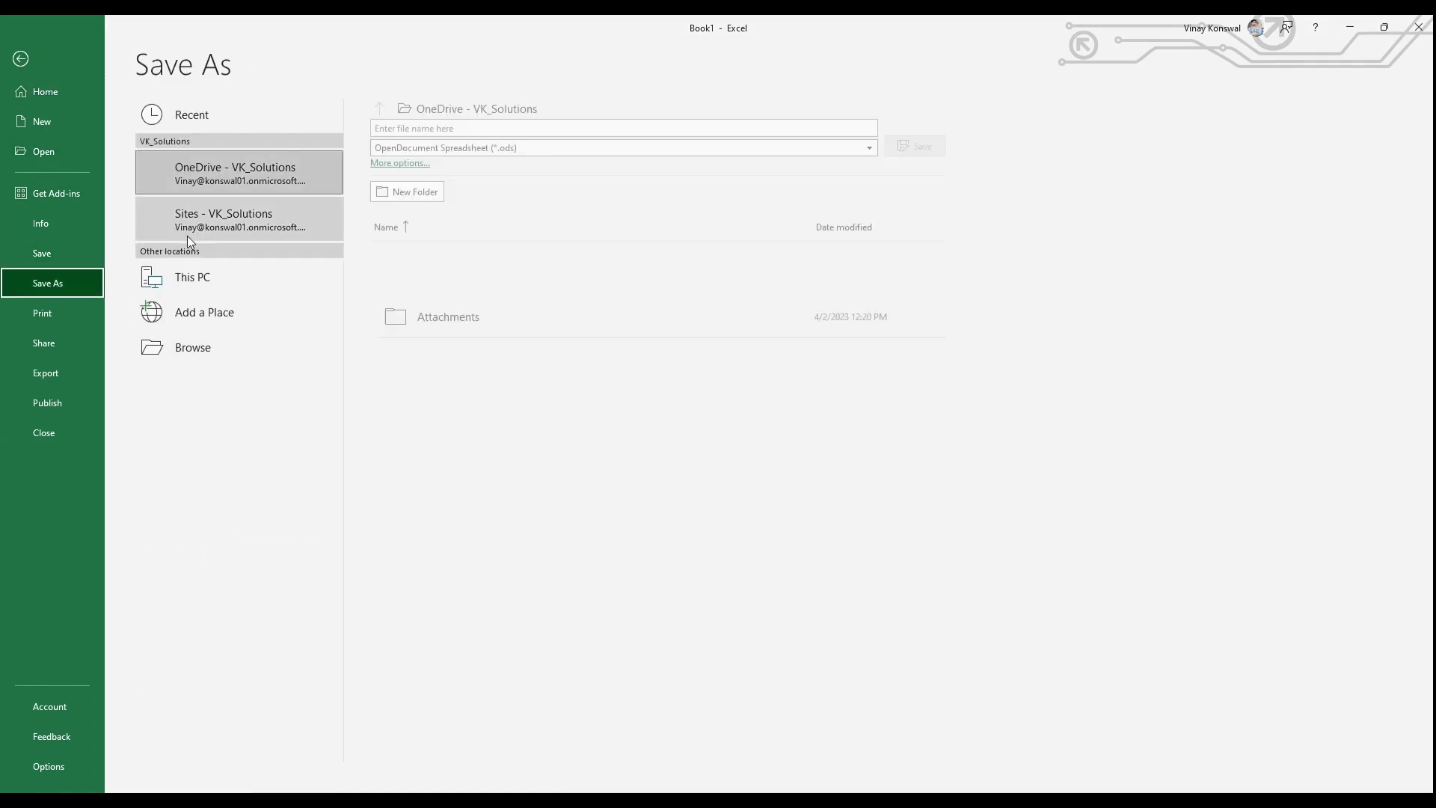
{"action": "left_click", "coordinate": [249, 339]}
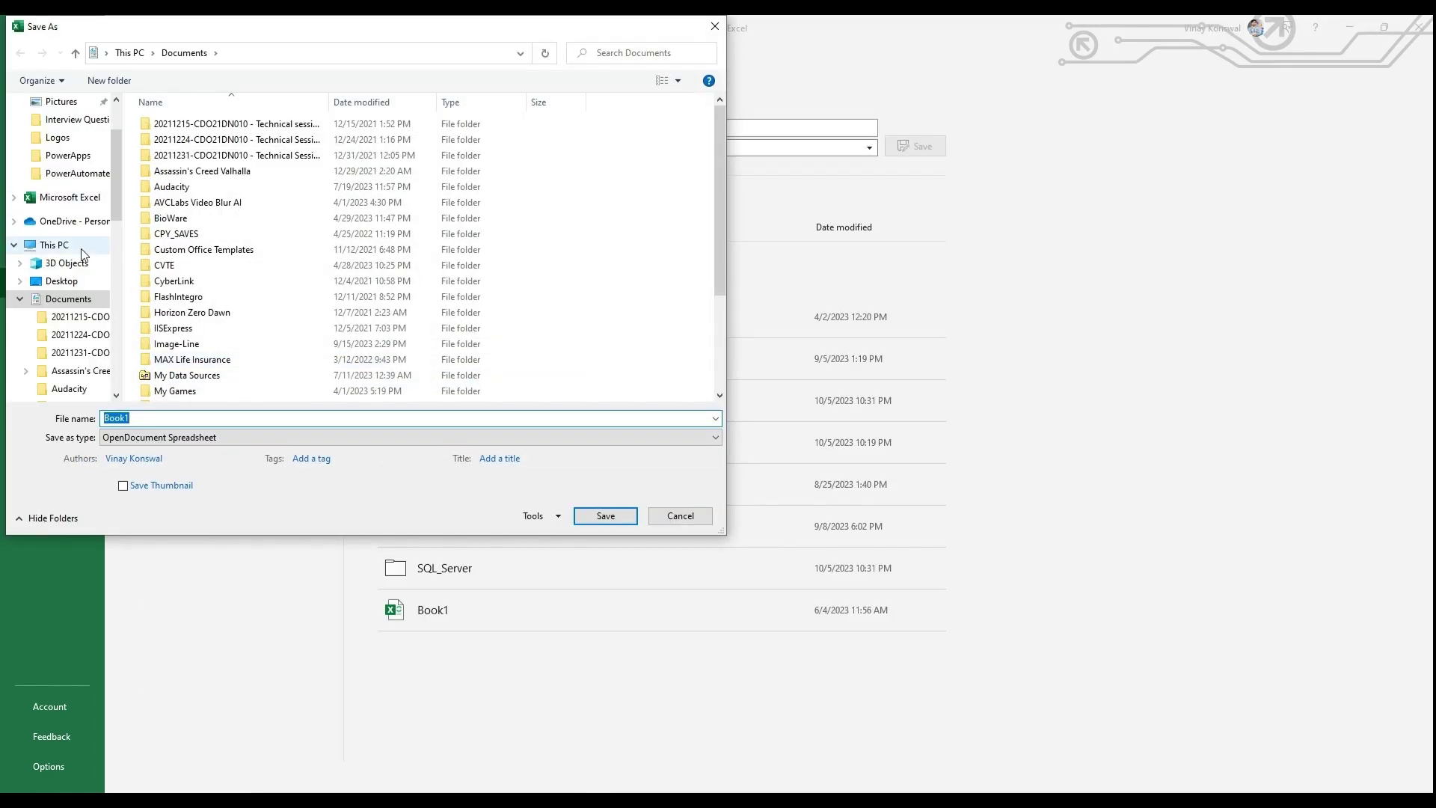
{"action": "left_click", "coordinate": [60, 282]}
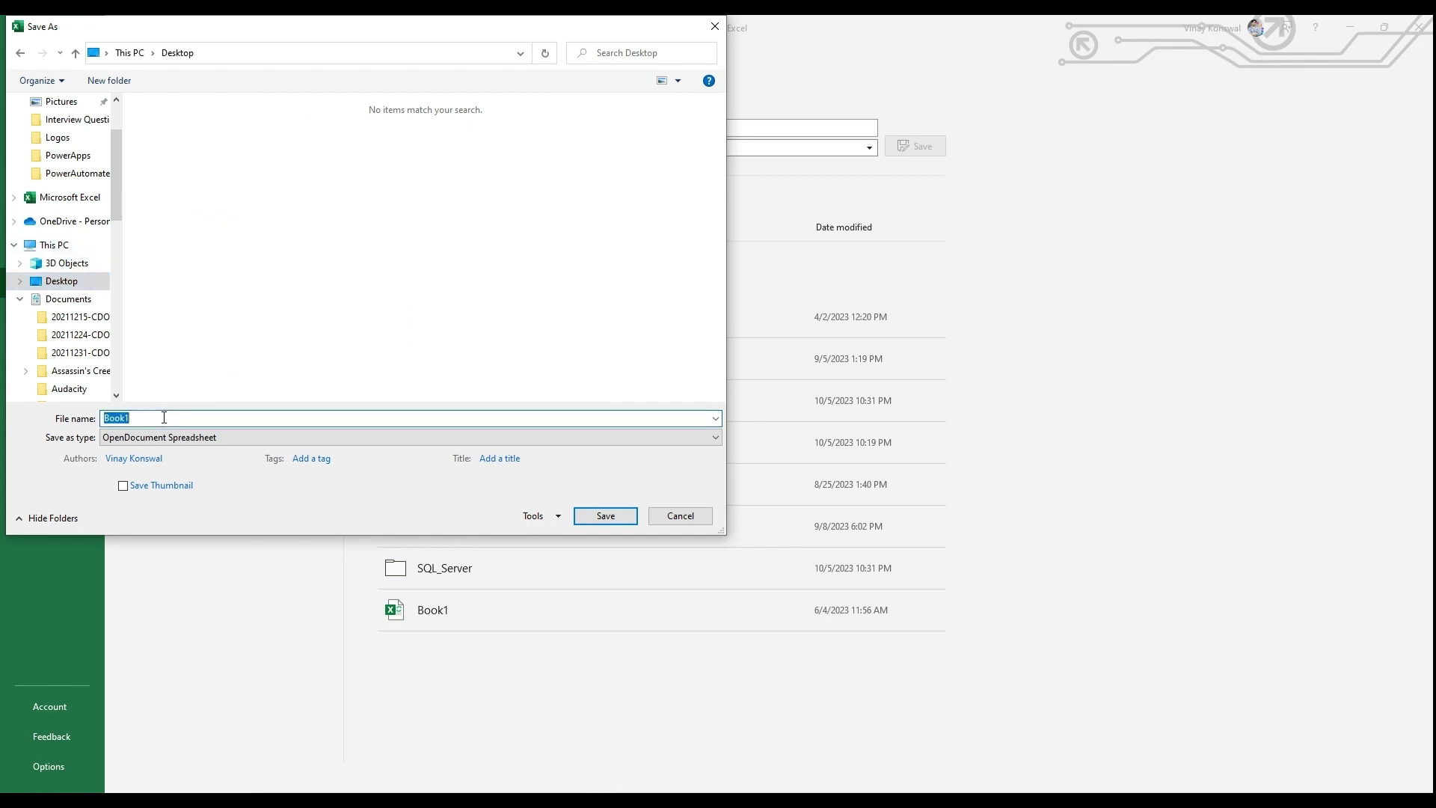
Save the file as an Excel Workbook named "LeaveApprovalForm-" plus the employee's first name, and collapse the expanded formula bar.
{"action": "type", "text": "LeaveApprovalForm-Vinay"}
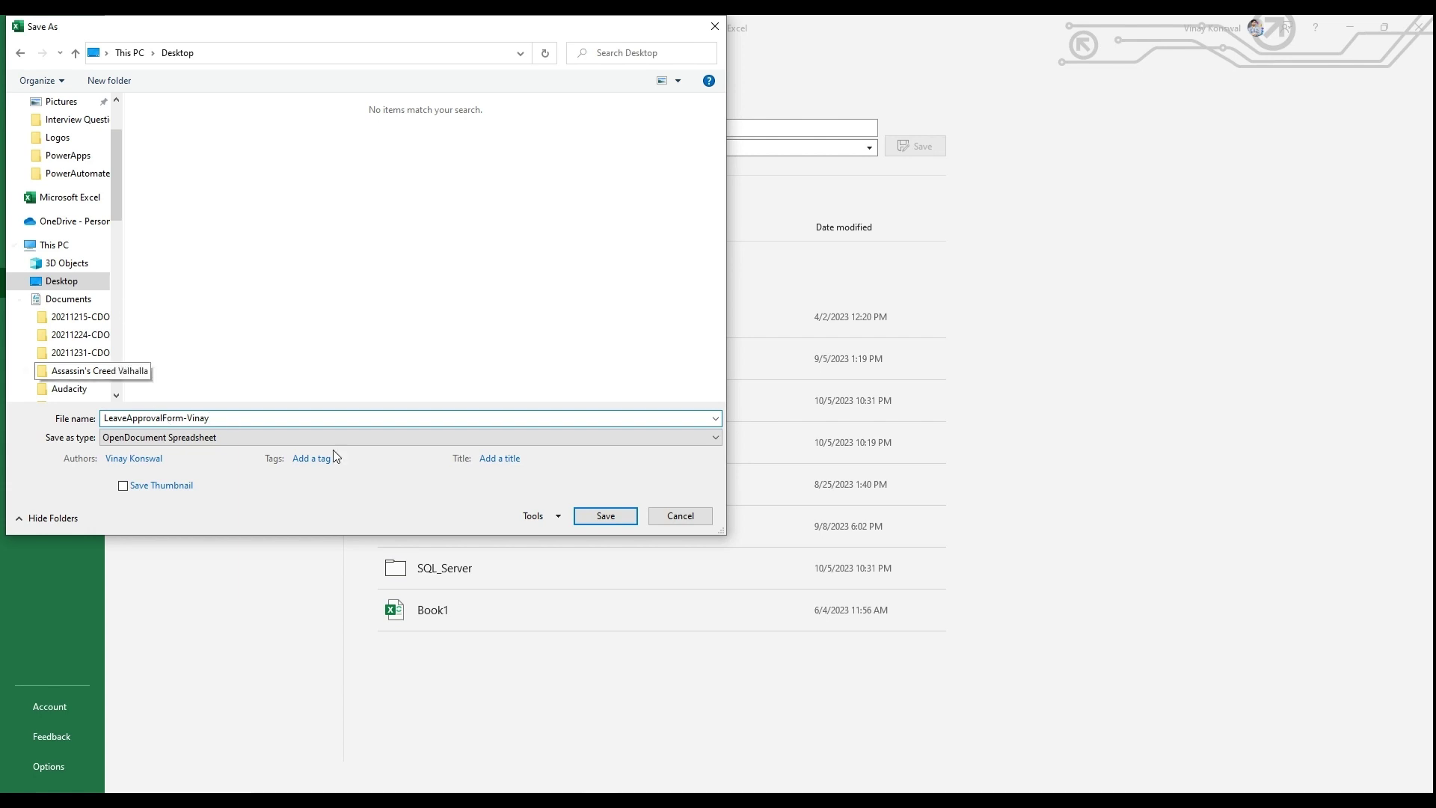
{"action": "left_click", "coordinate": [243, 436]}
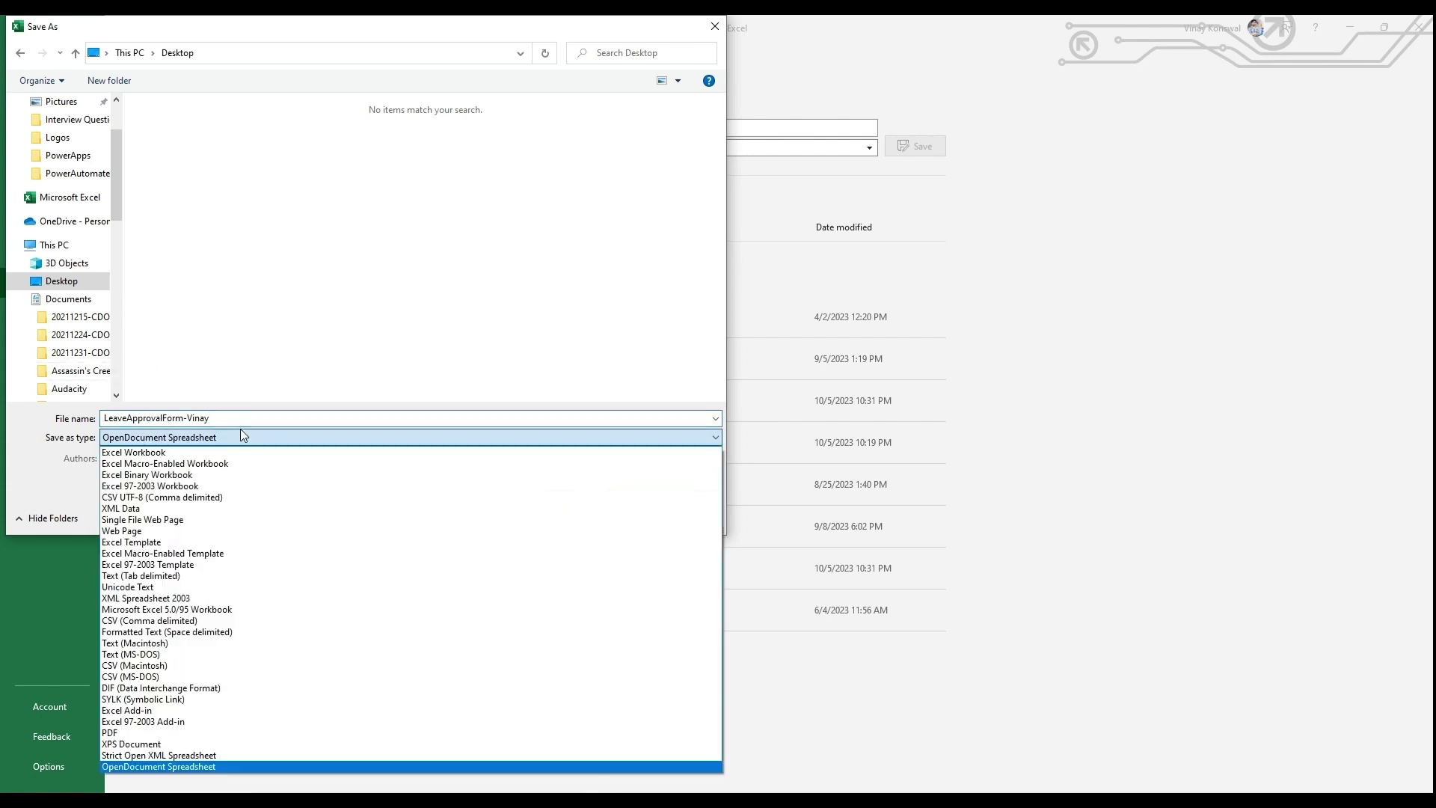
{"action": "left_click", "coordinate": [144, 454]}
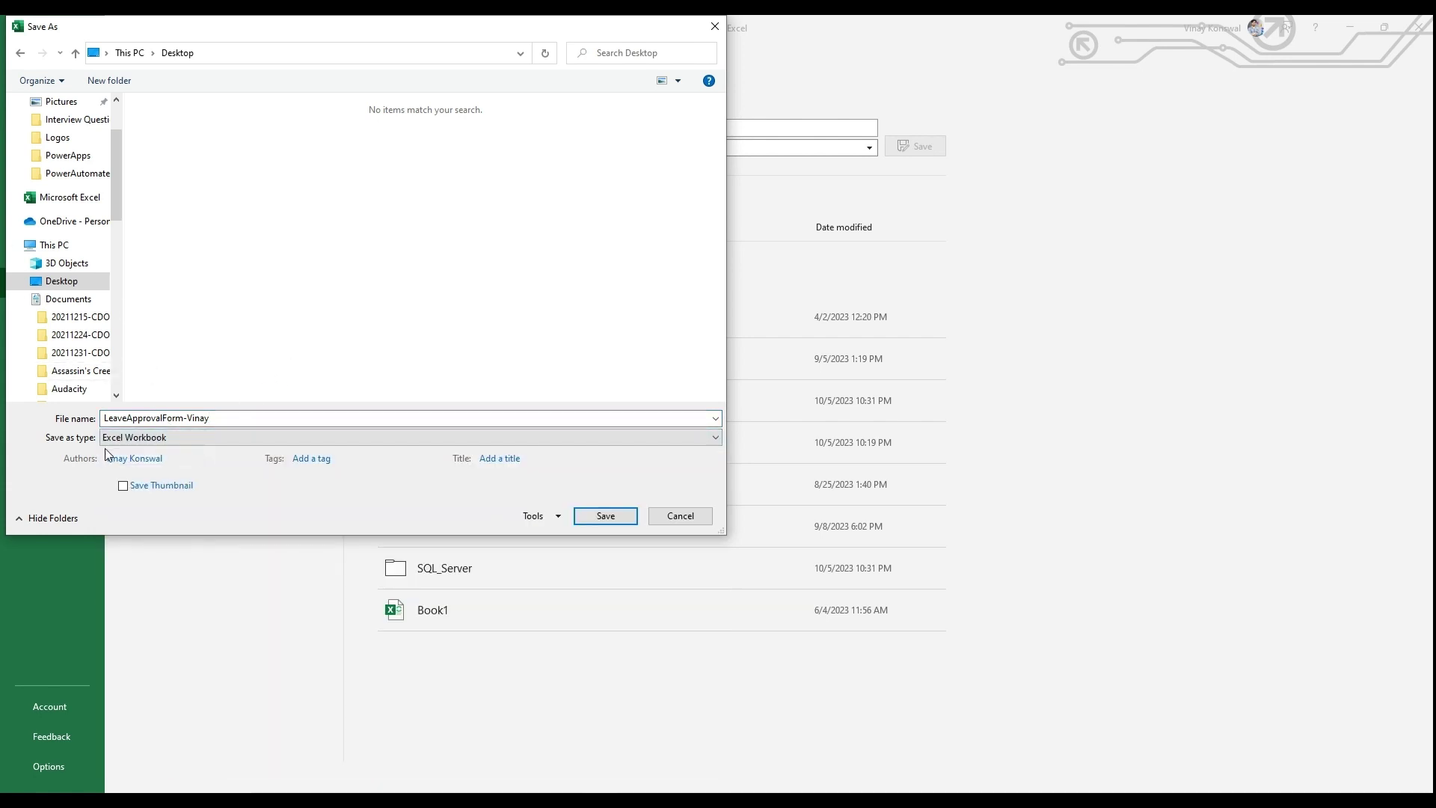
{"action": "left_click", "coordinate": [128, 439]}
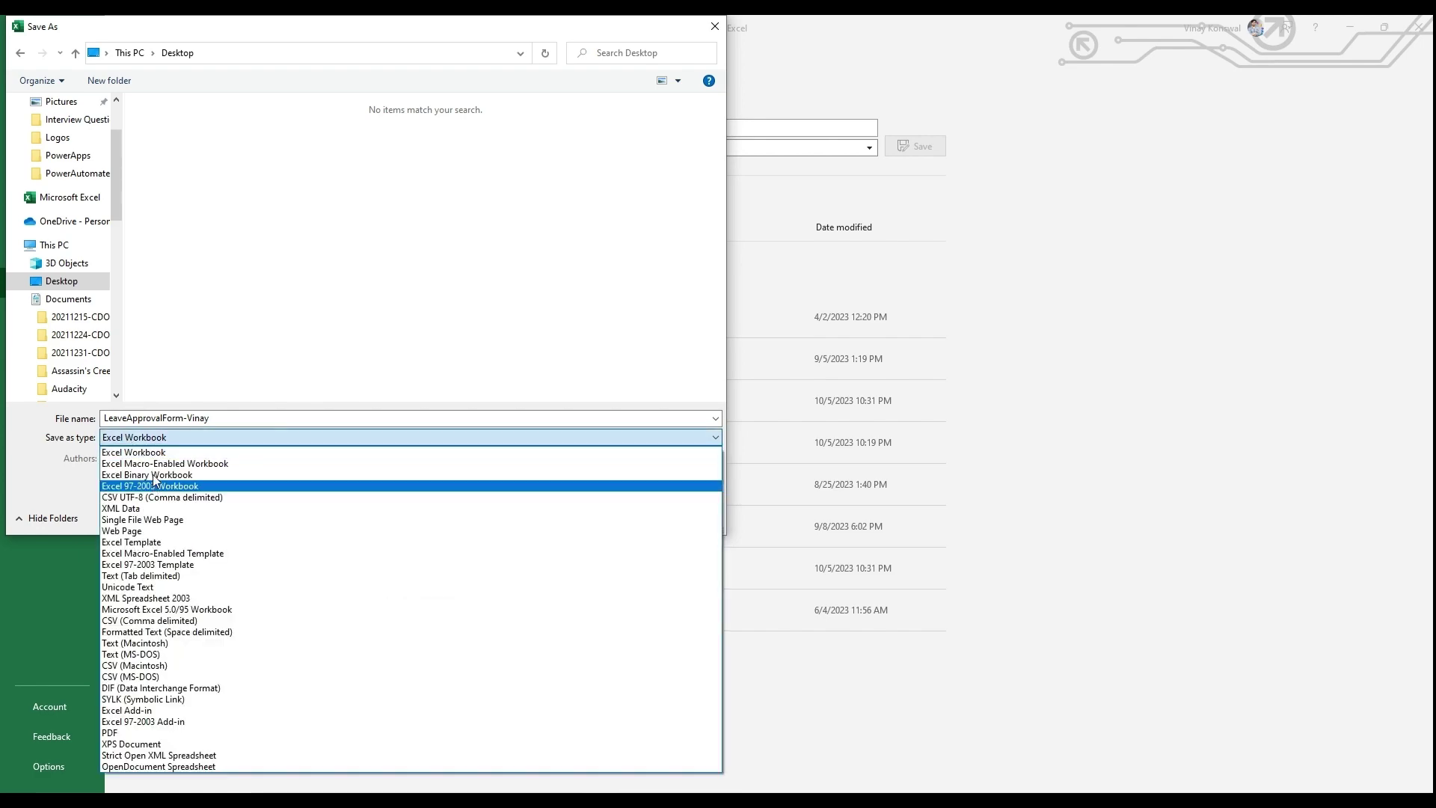
{"action": "left_click", "coordinate": [153, 454]}
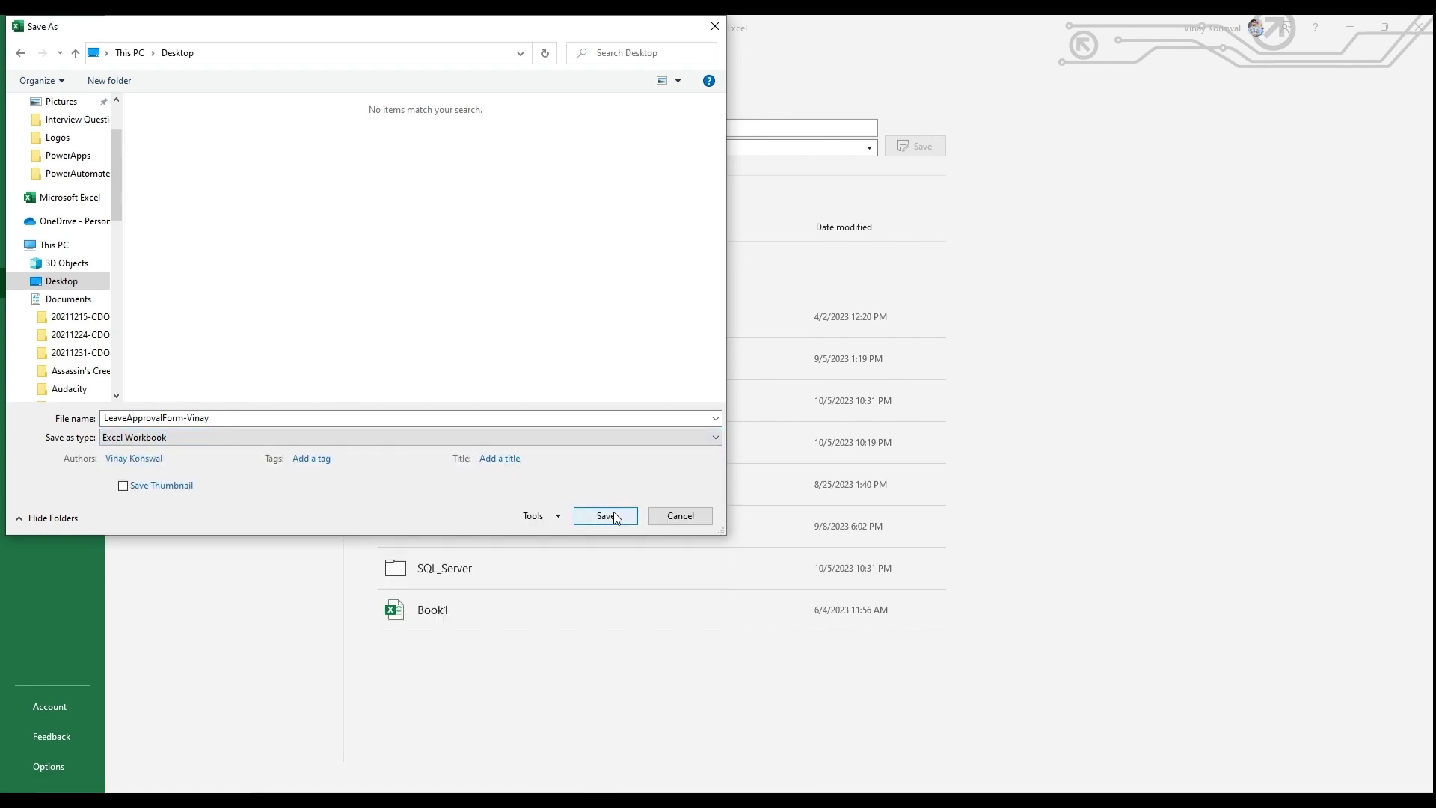
{"action": "left_click", "coordinate": [612, 515]}
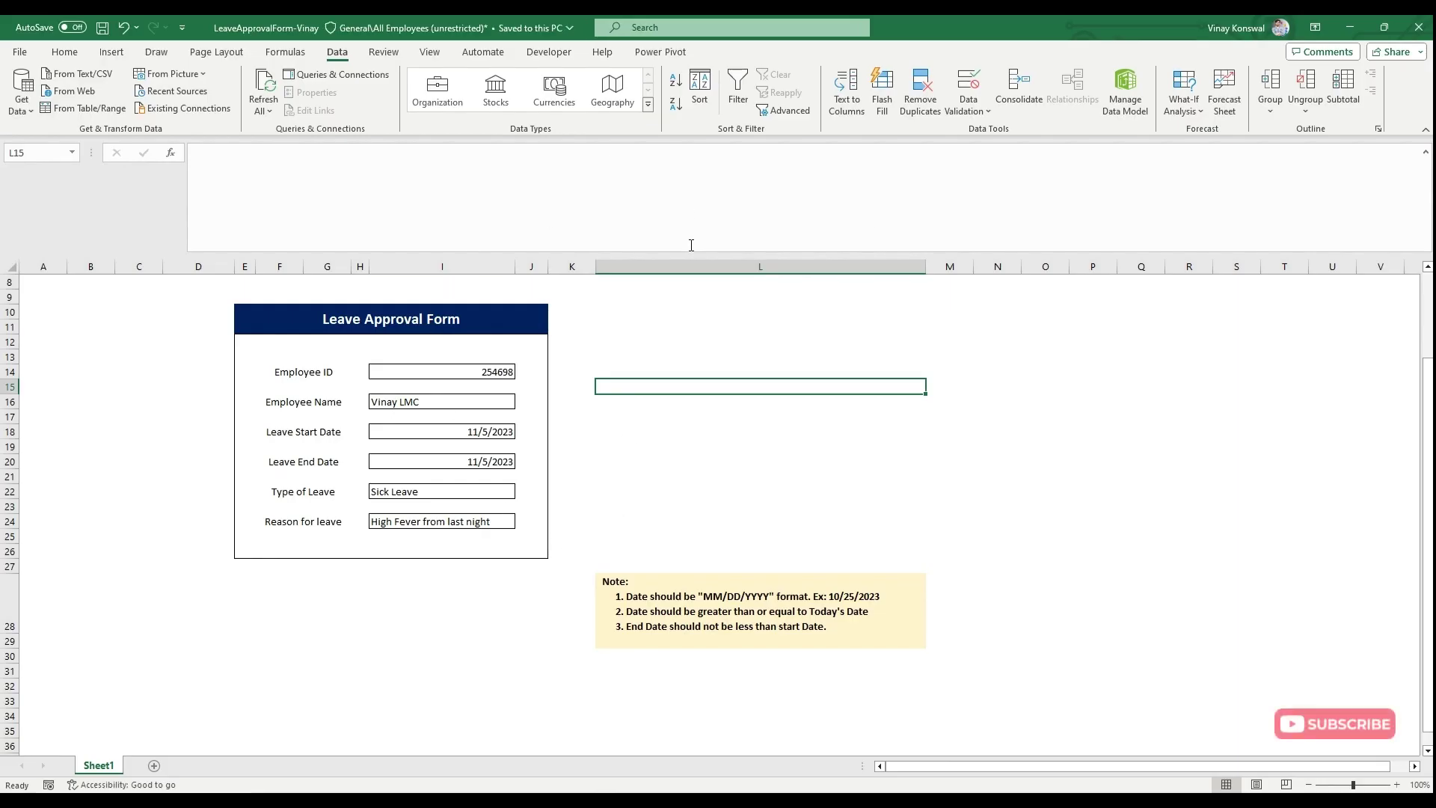
{"action": "left_click", "coordinate": [1426, 157]}
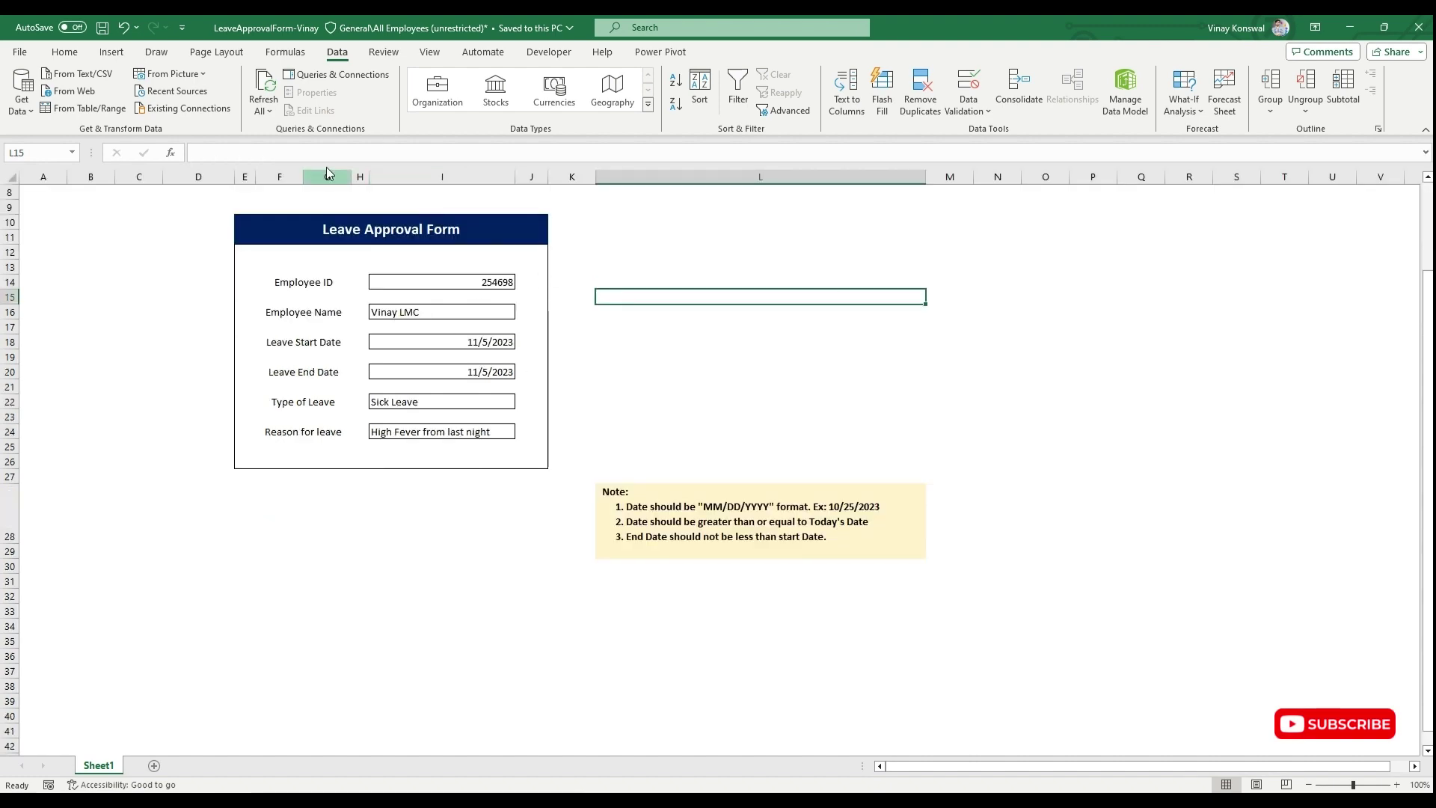